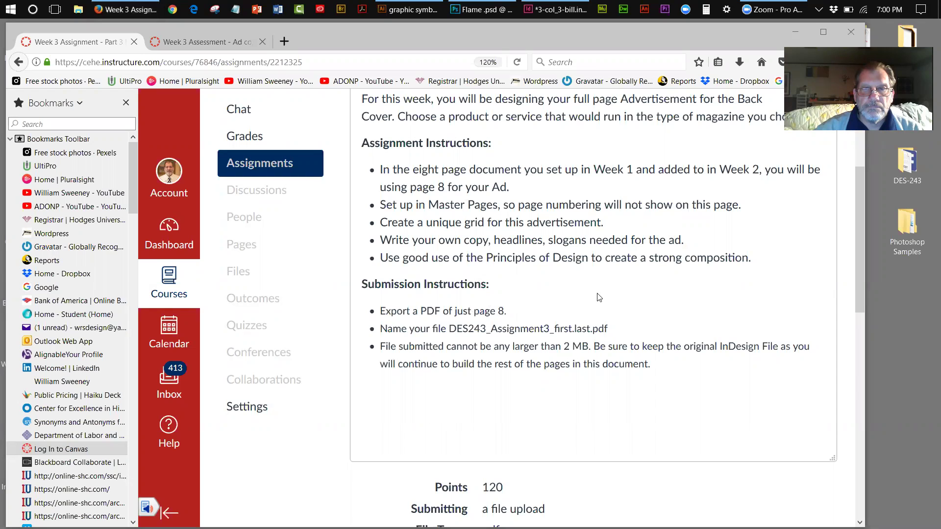
Review the Week 3 Assignment's ad design instructions, submission requirements and due dates, dismissing the battery notice
click(630, 292)
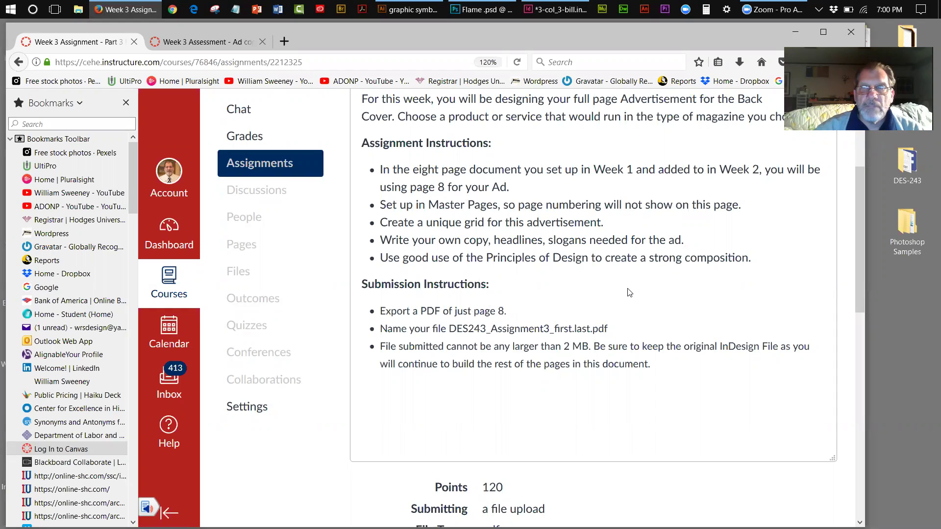
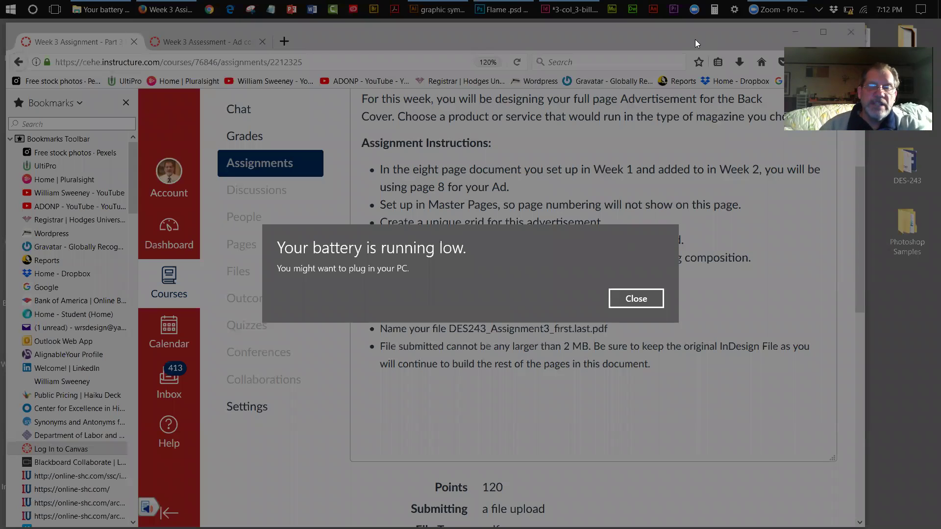
click(636, 299)
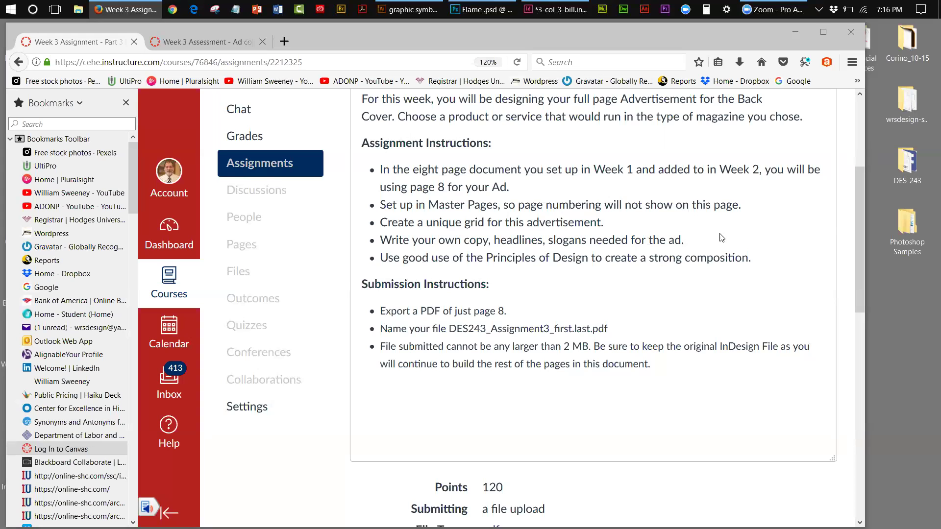
drag(857, 202, 857, 270)
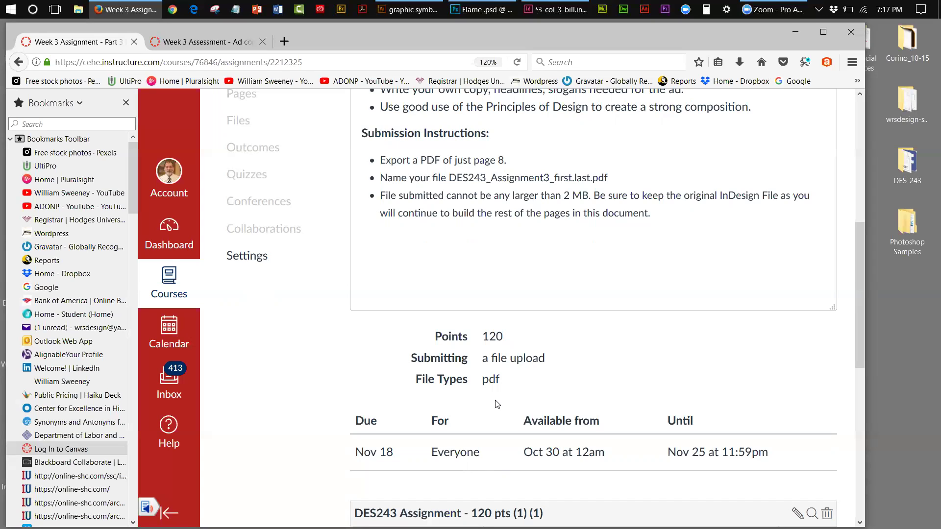
drag(859, 296, 862, 247)
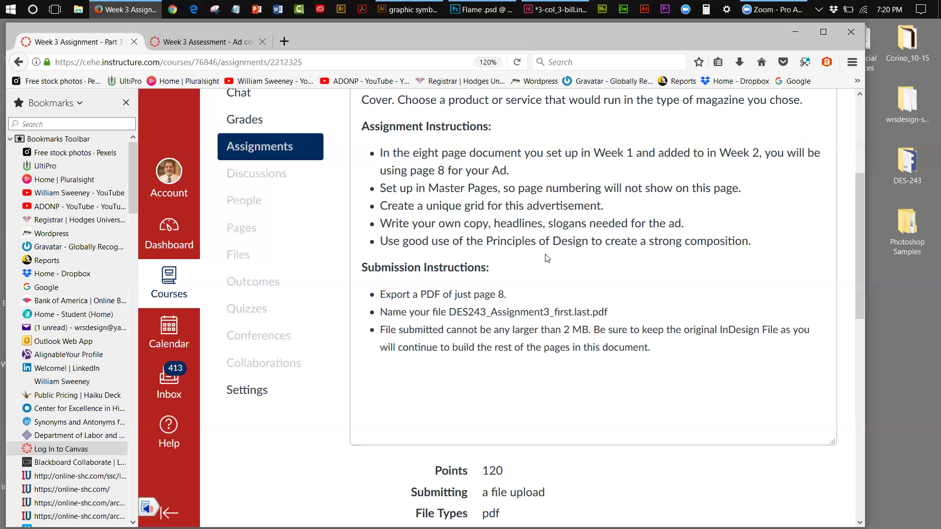
Review the Week 3 Assessment page's print-to-web ad conversion requirements and submission instructions
click(189, 45)
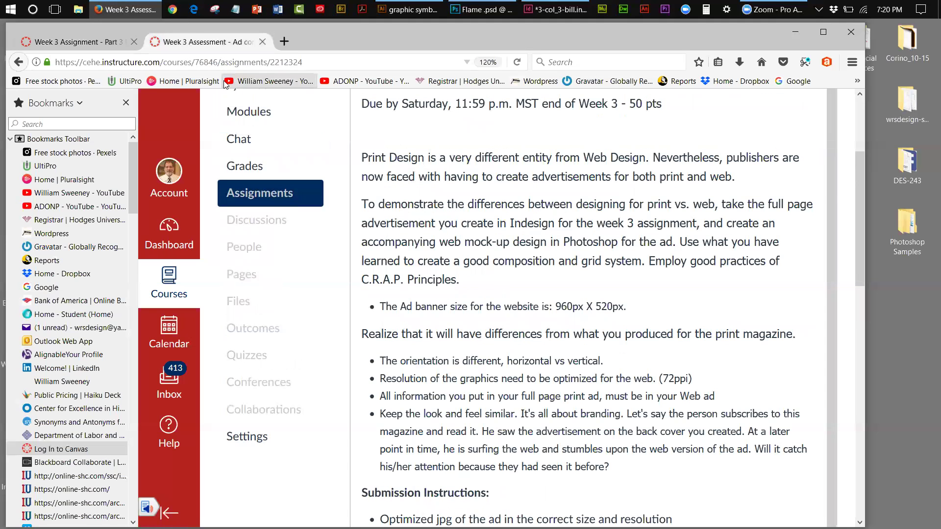
drag(860, 166, 855, 187)
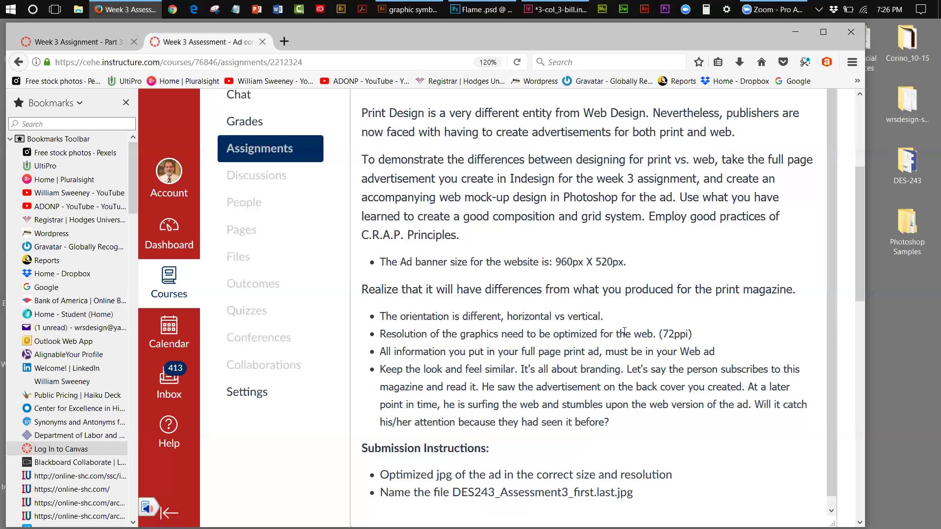
drag(862, 198, 855, 256)
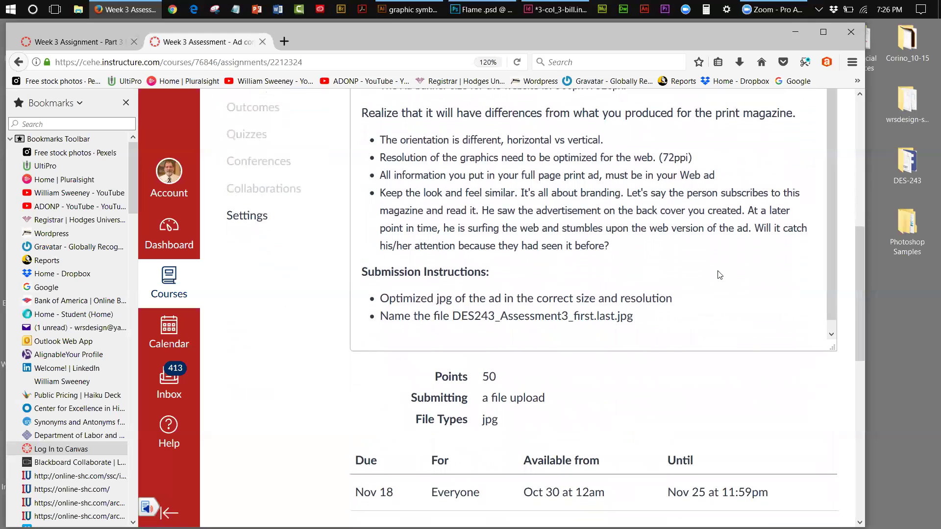
drag(827, 297, 827, 323)
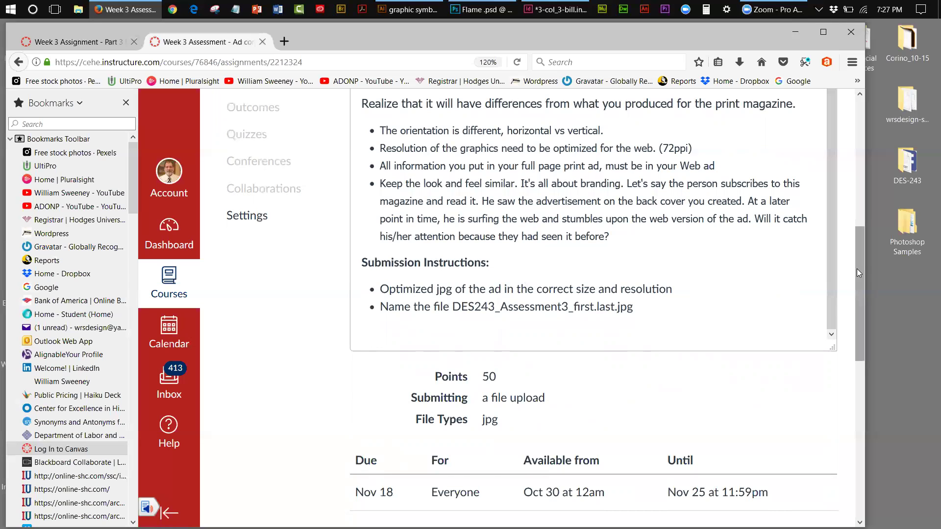
scroll(861, 260, up, 1)
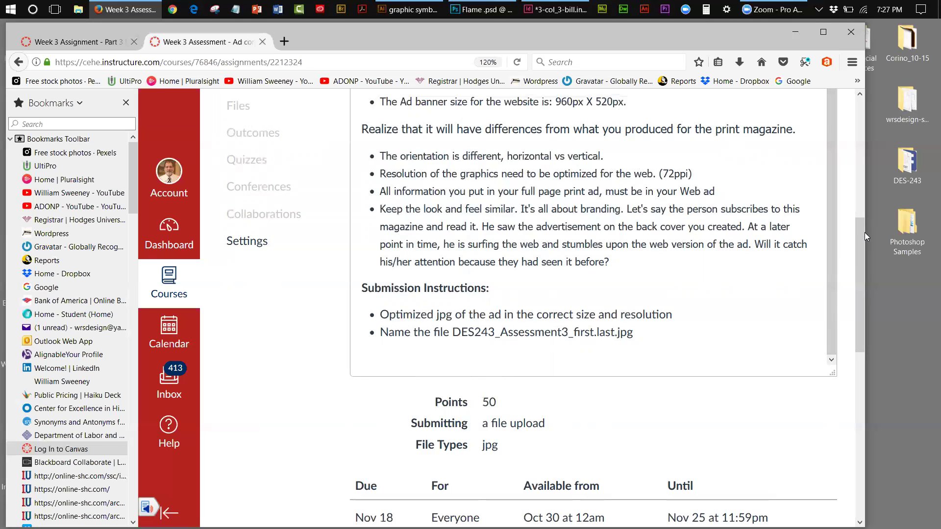
drag(862, 215, 865, 80)
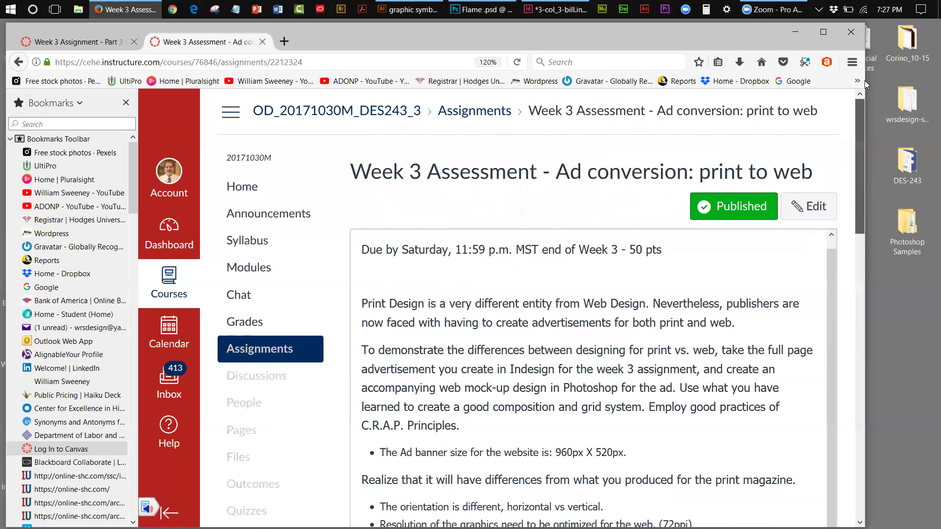
Switch to Photoshop and compare the print ad in Flame.psd with the web banner in Flame-web.psd
click(473, 11)
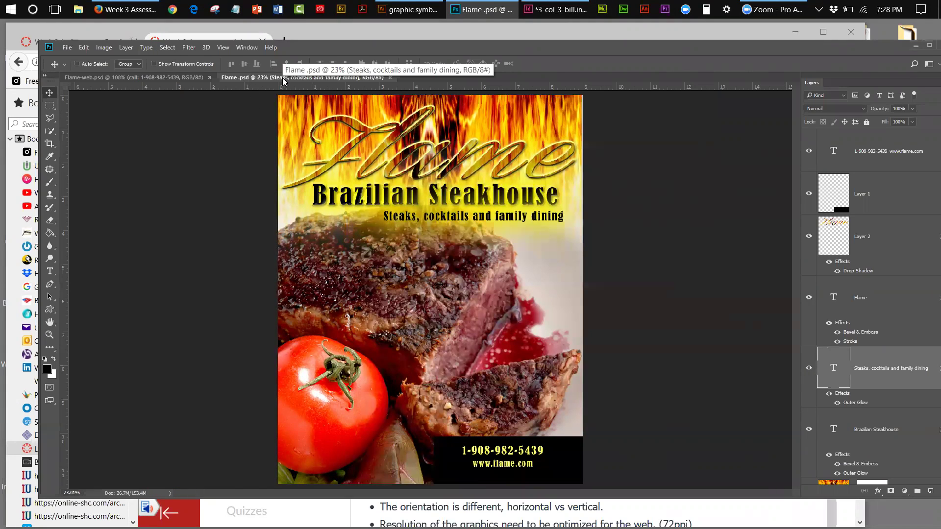
click(175, 79)
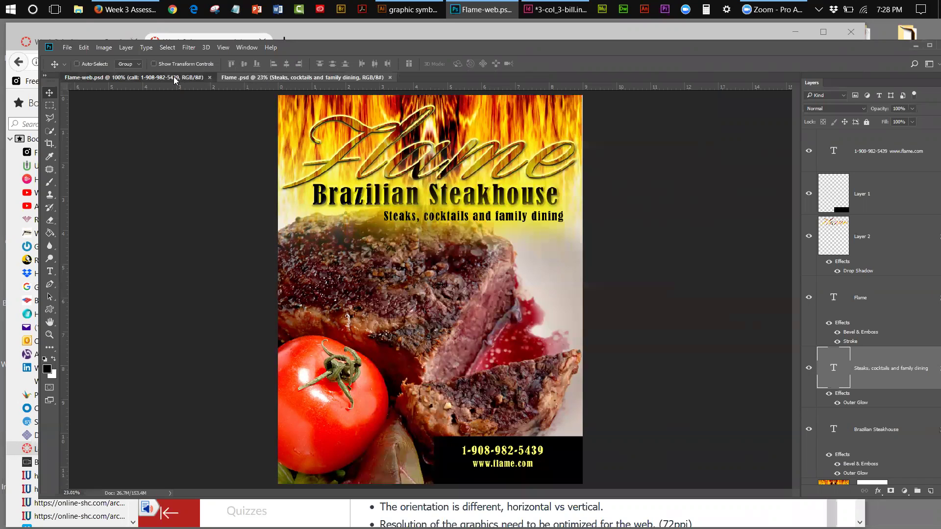
click(137, 77)
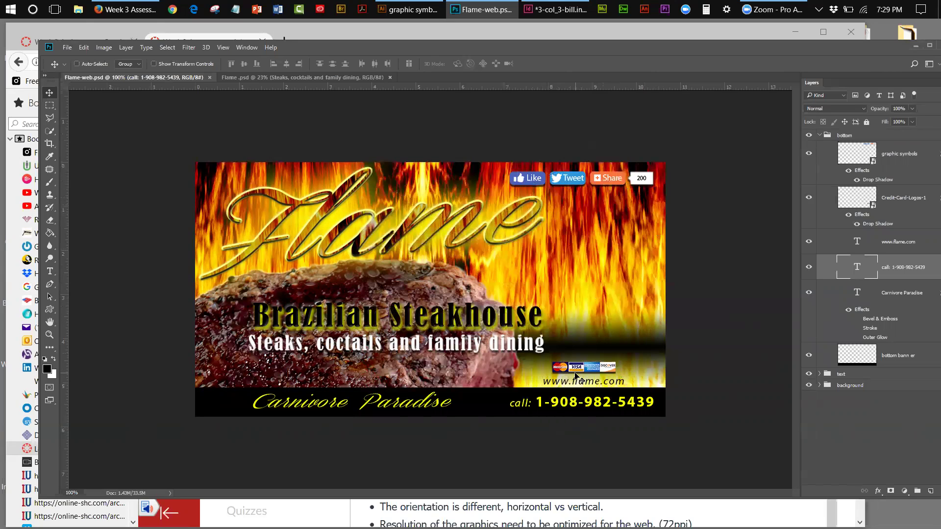
click(261, 79)
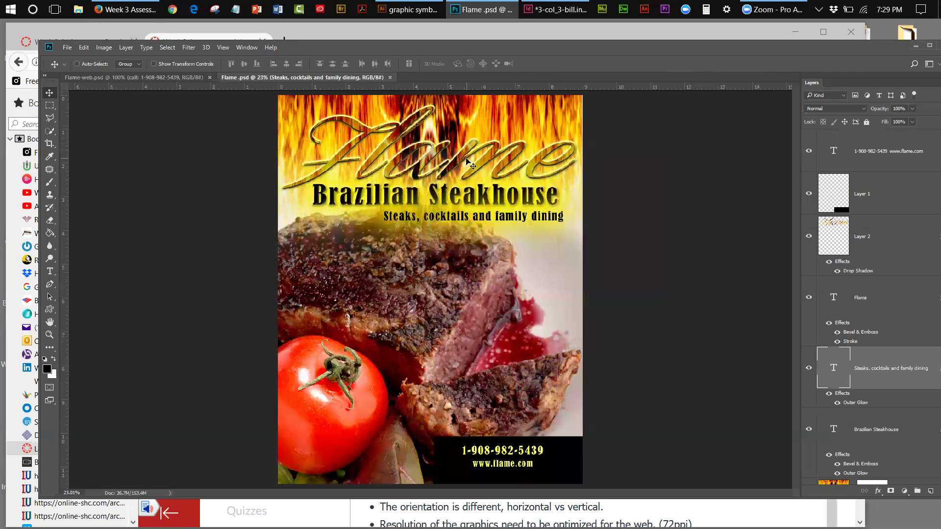
click(158, 77)
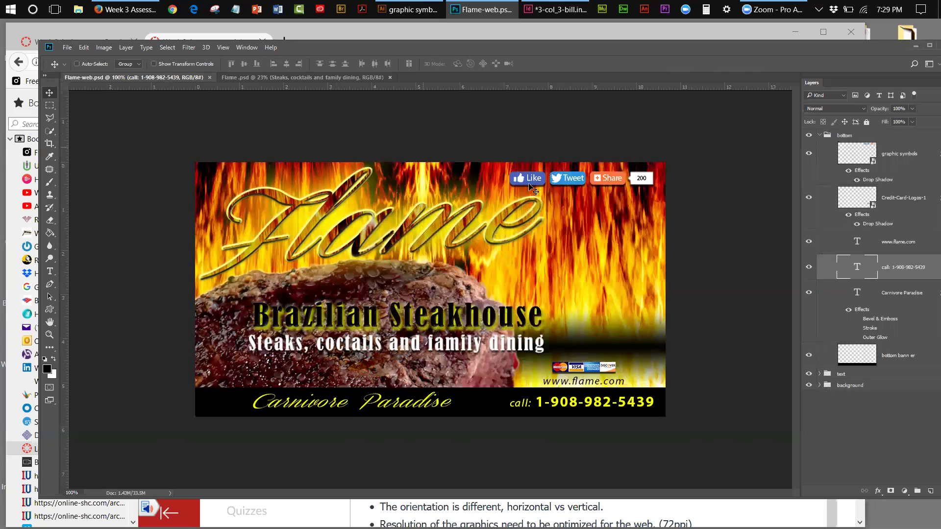
click(303, 81)
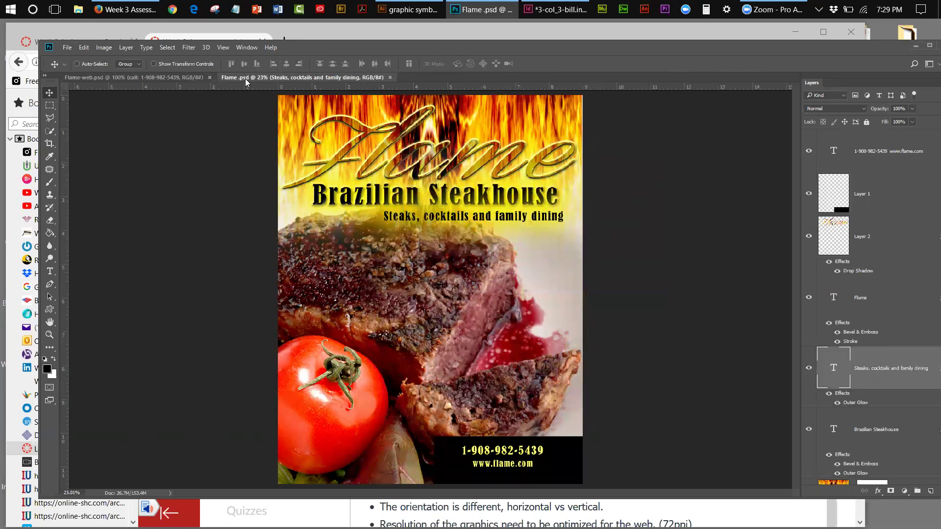
click(183, 77)
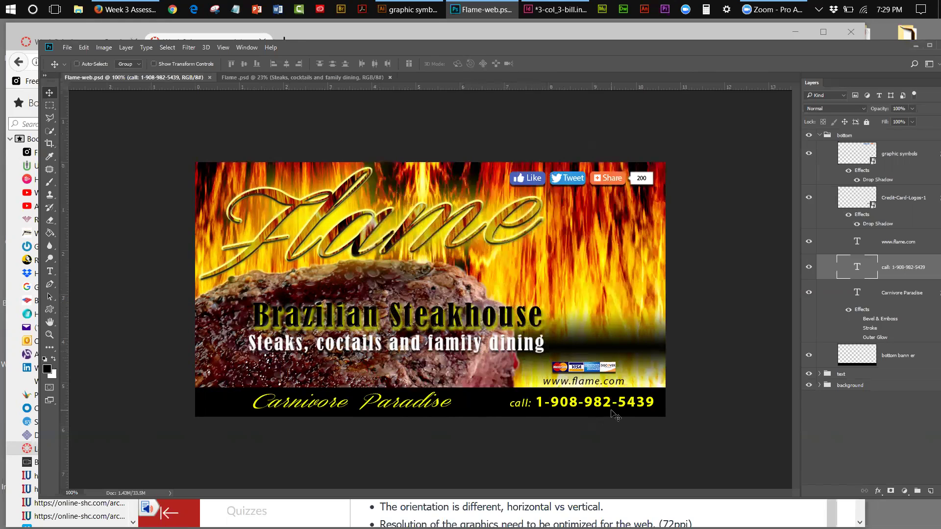
click(244, 77)
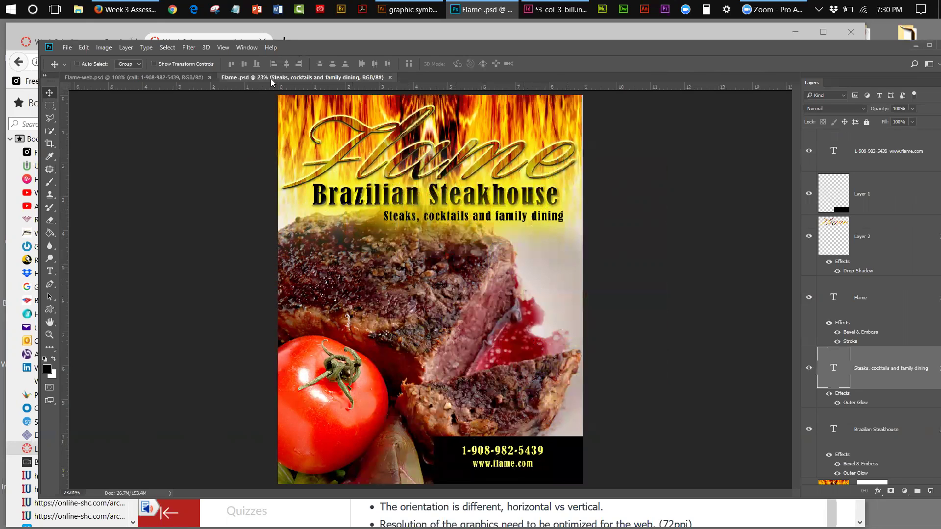
click(170, 77)
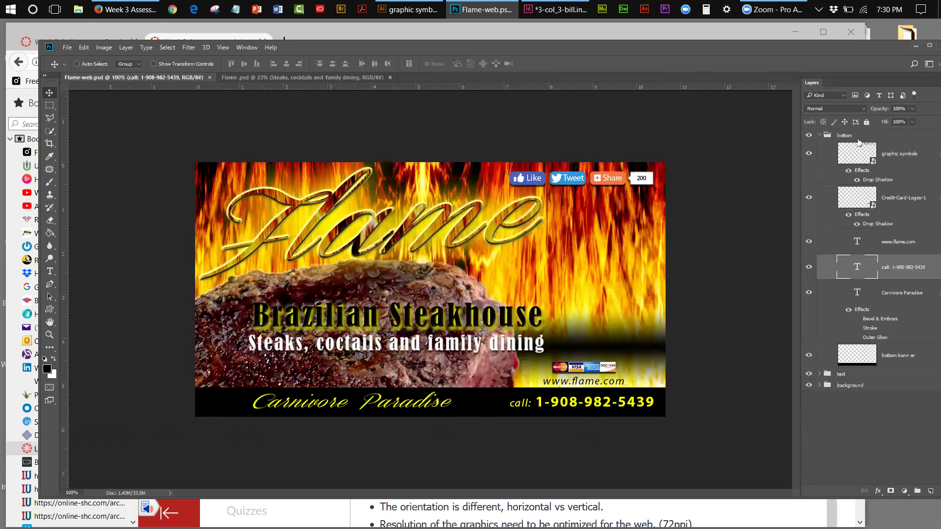
Load the social media buttons on the graphic symbols layer of Flame-web.psd as a selection
key(ctrl)
click(856, 154)
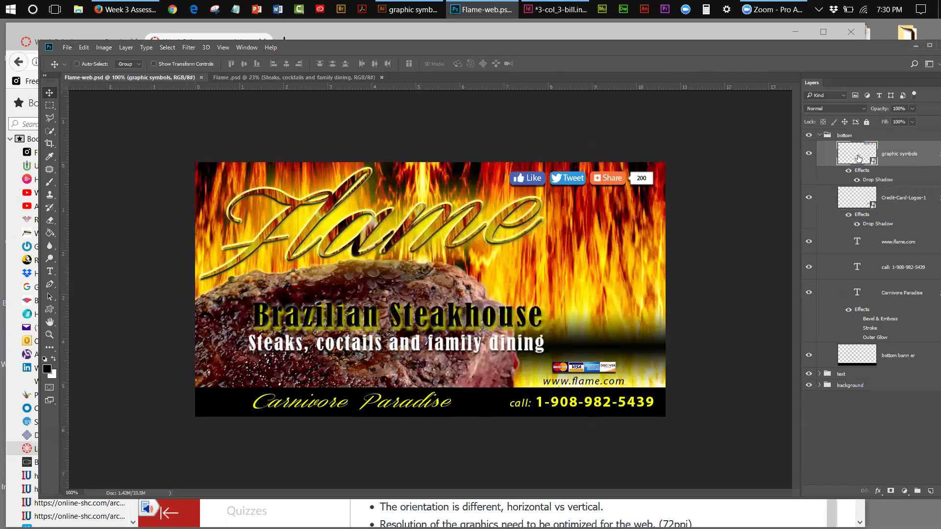
key(ctrl)
ctrl+click(859, 157)
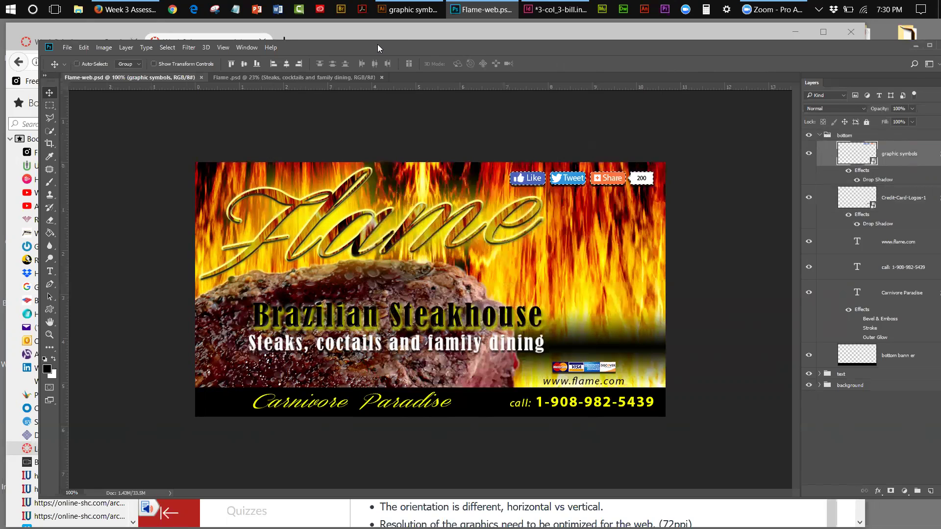
Tile Flame-web.psd and Flame.psd vertically side by side, showing the banner's social buttons and credit card logos
click(245, 48)
mouse_move(271, 47)
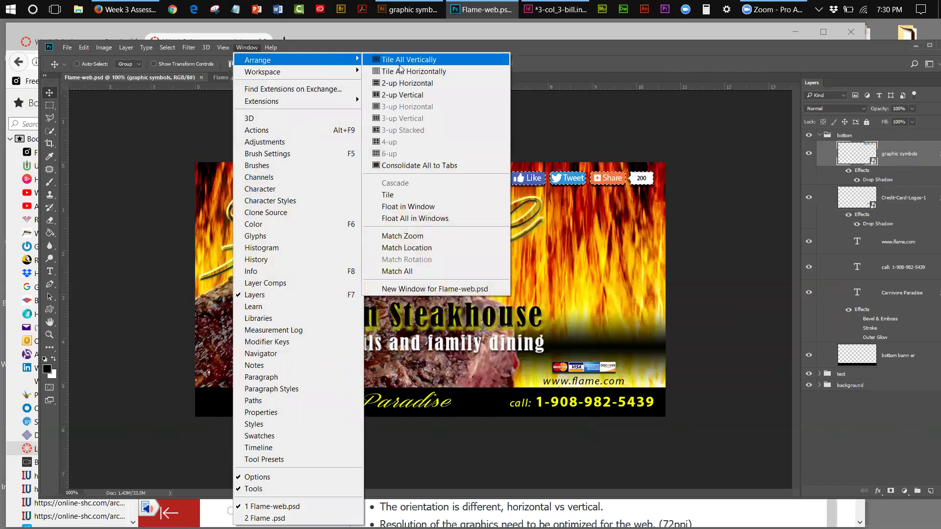
click(394, 62)
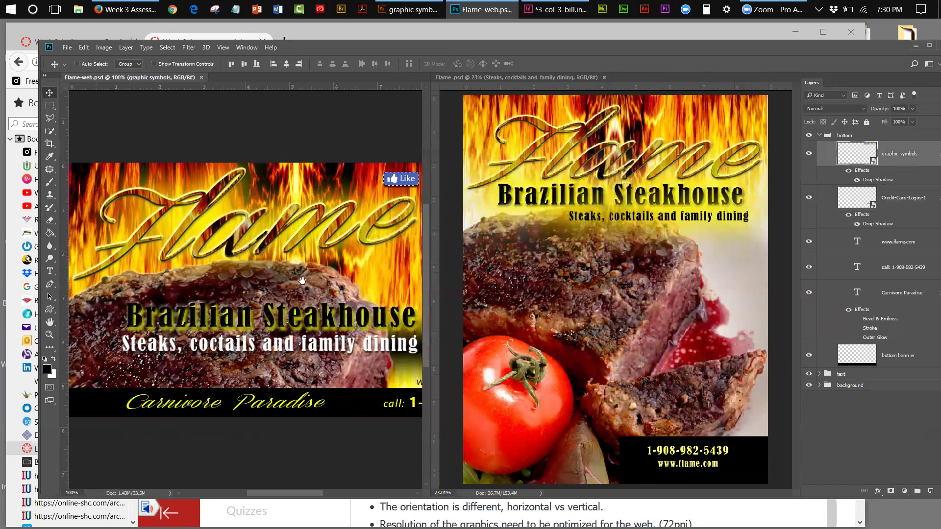
drag(283, 280, 133, 278)
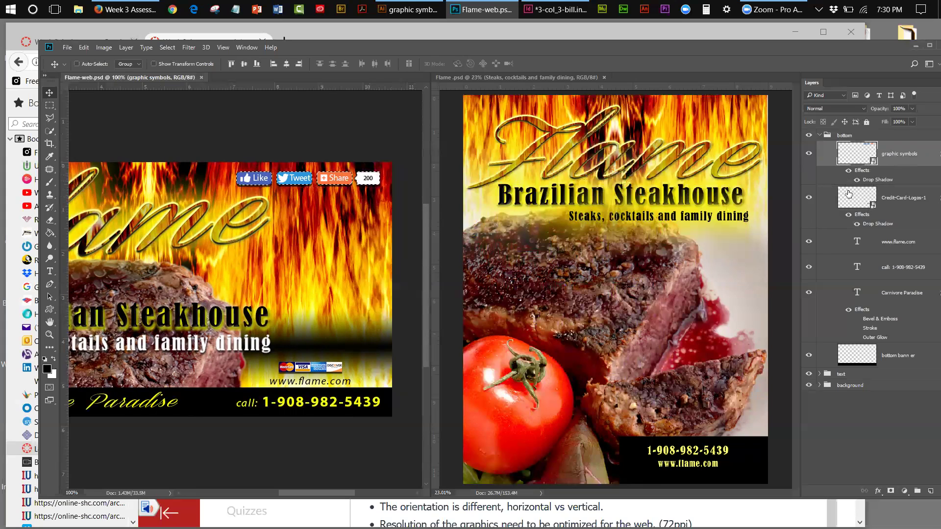
Load the Credit-Card-Logos-1 layer's content as a selection and copy the logos from that layer
key(ctrl)
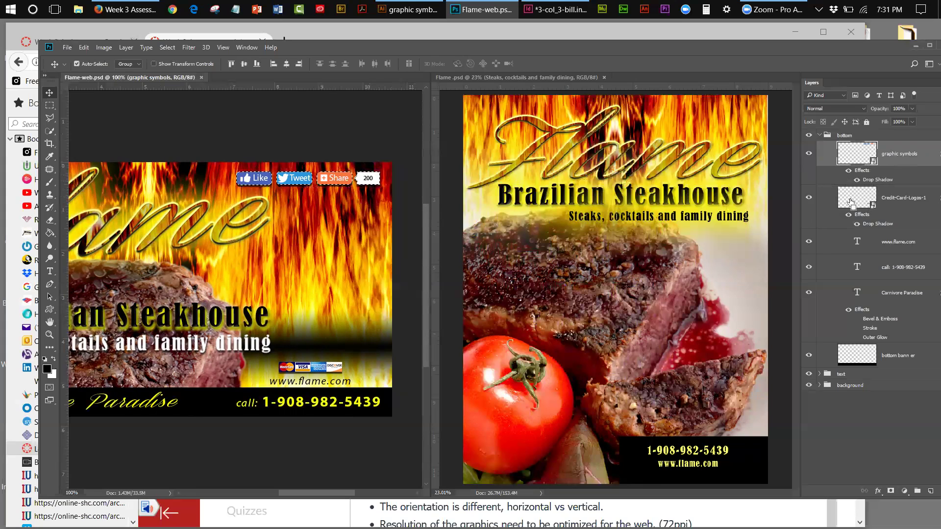
ctrl+click(850, 203)
click(82, 48)
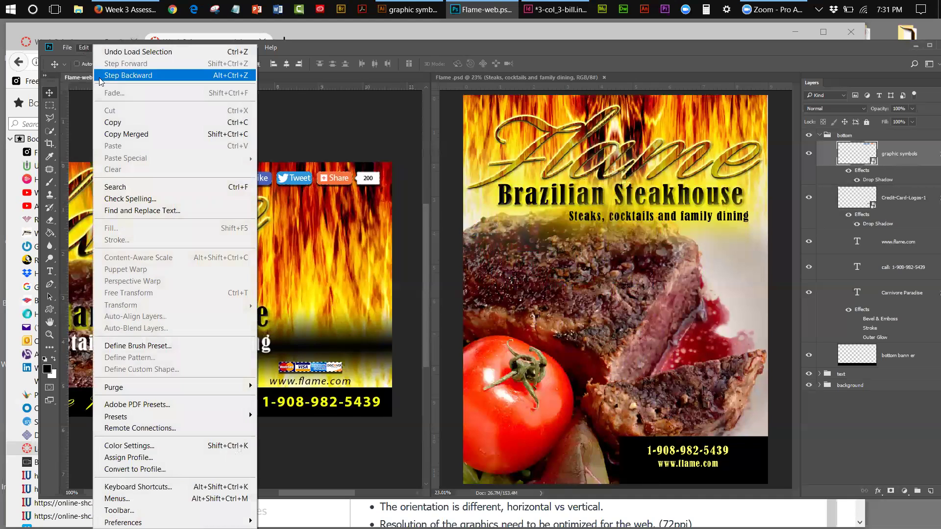
click(110, 123)
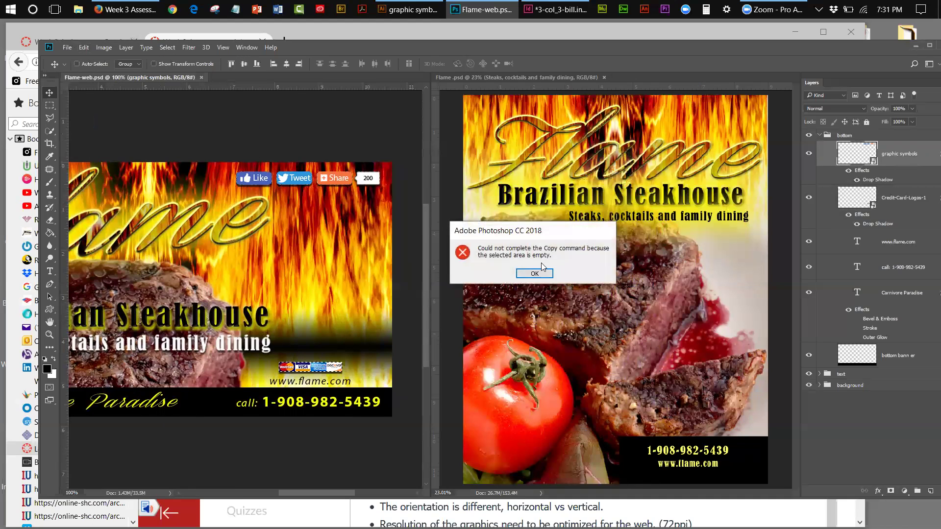
click(535, 273)
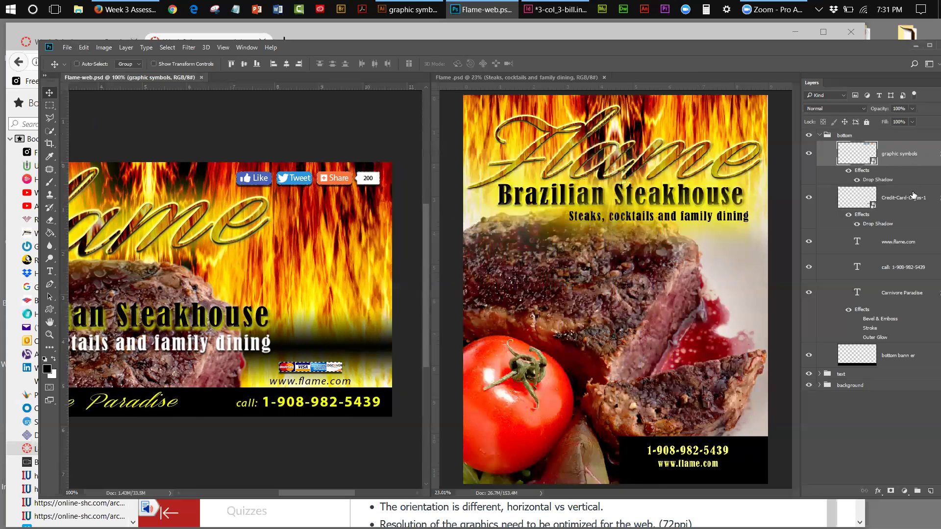
click(913, 196)
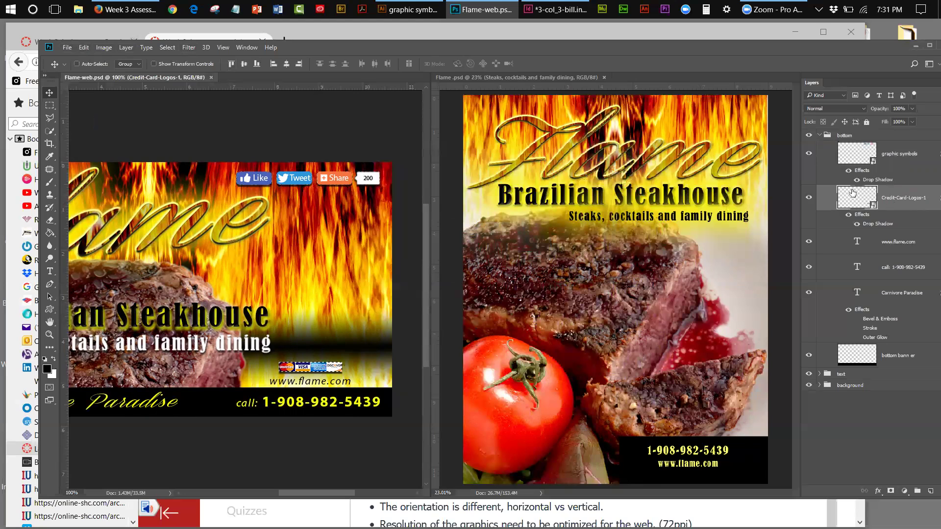
click(83, 47)
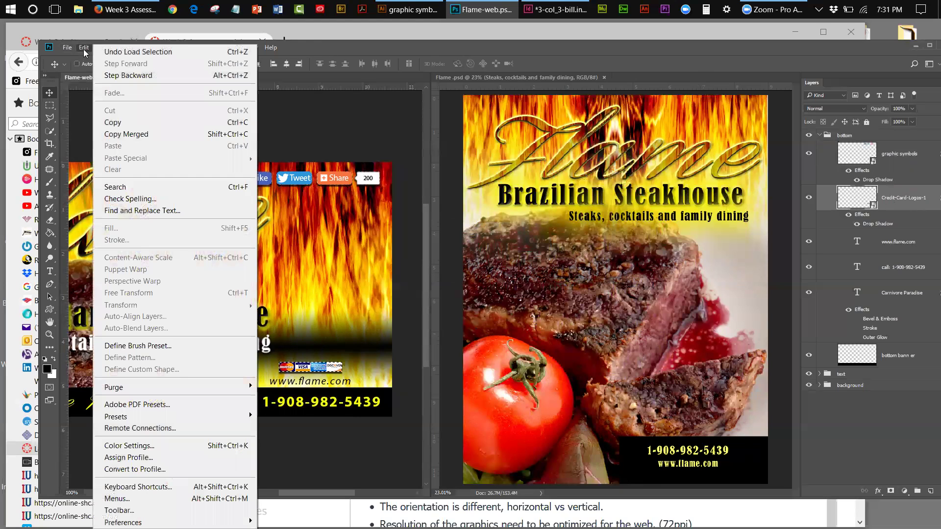
click(113, 122)
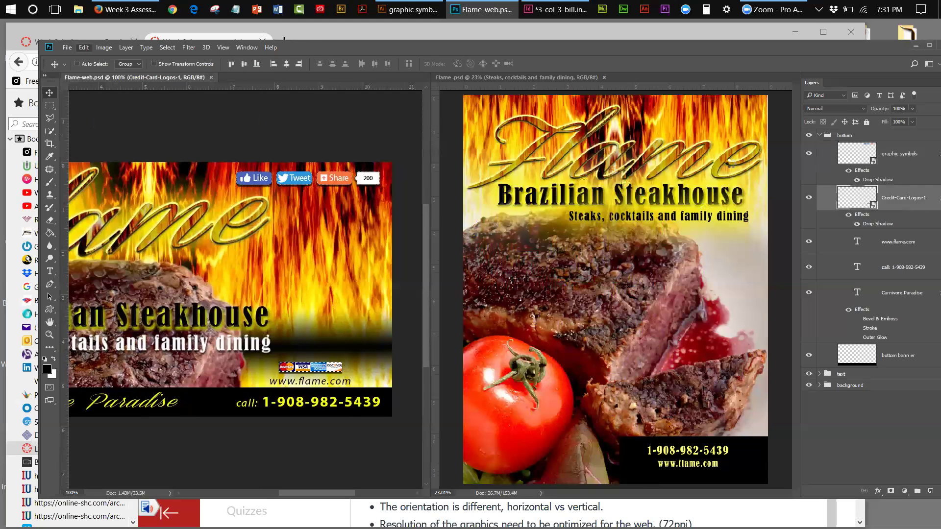
Paste the copied credit card logos into the Flame.psd print ad as a new layer
click(563, 81)
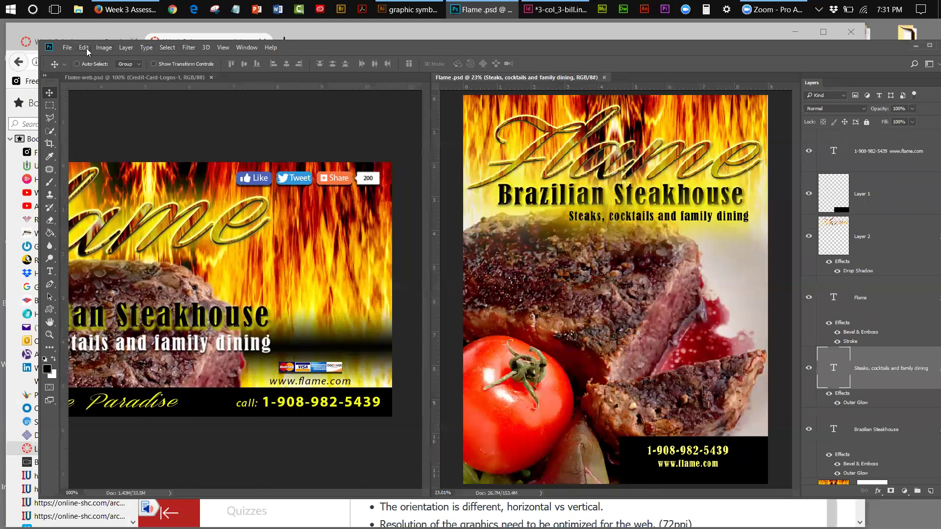
click(84, 47)
click(235, 145)
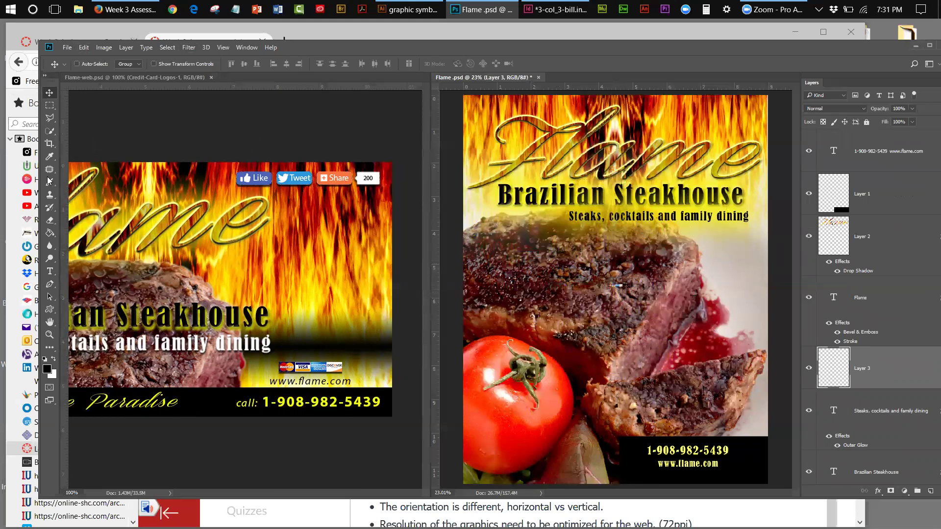
click(84, 47)
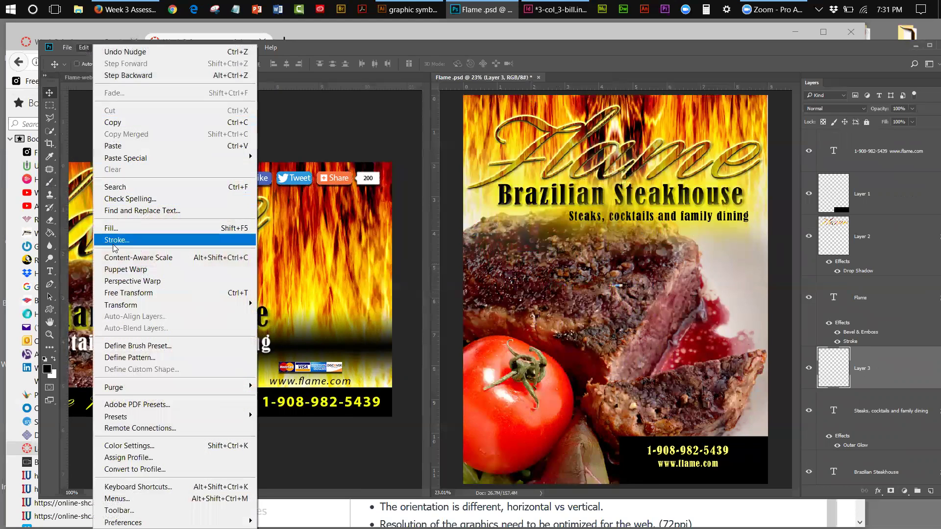
click(126, 293)
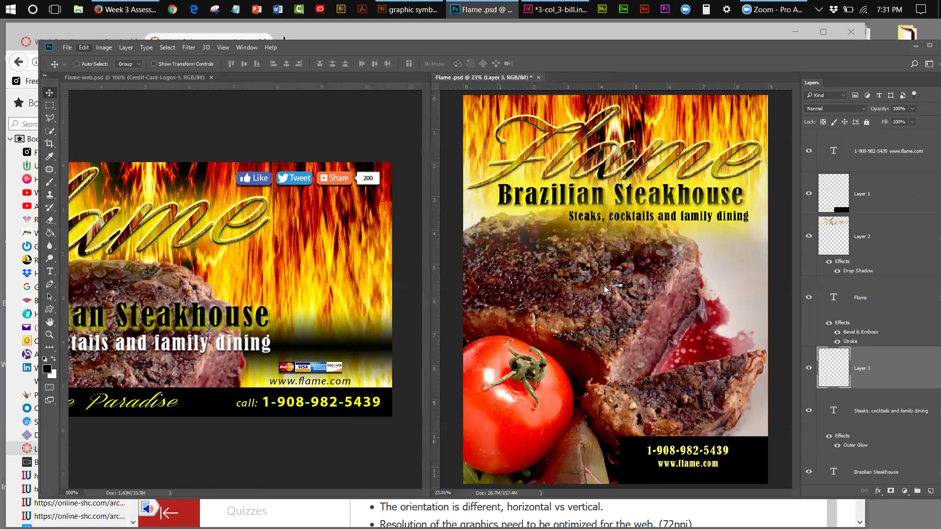
key(ctrl+t)
Enlarge the pasted credit card logos in the print ad proportionally to about 465% and apply the transformation
key(z)
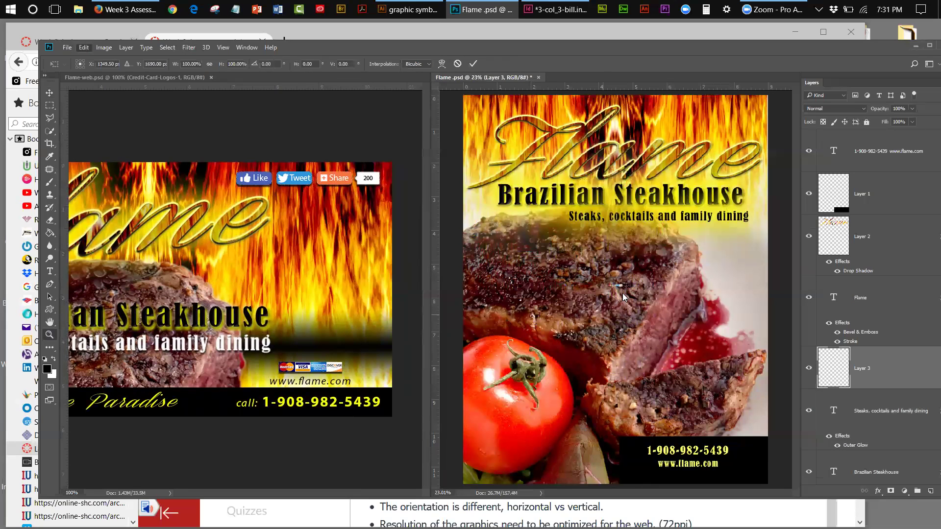
click(623, 289)
click(623, 289)
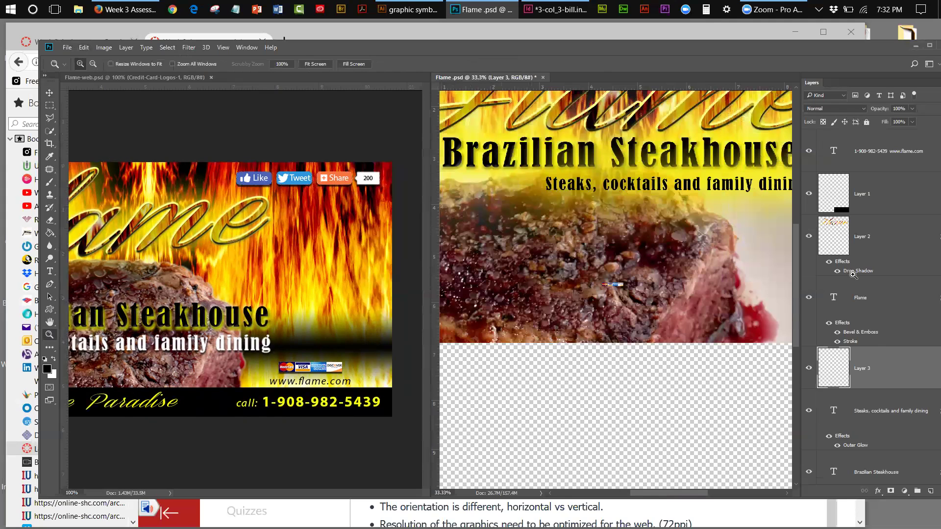
key(ctrl+plus)
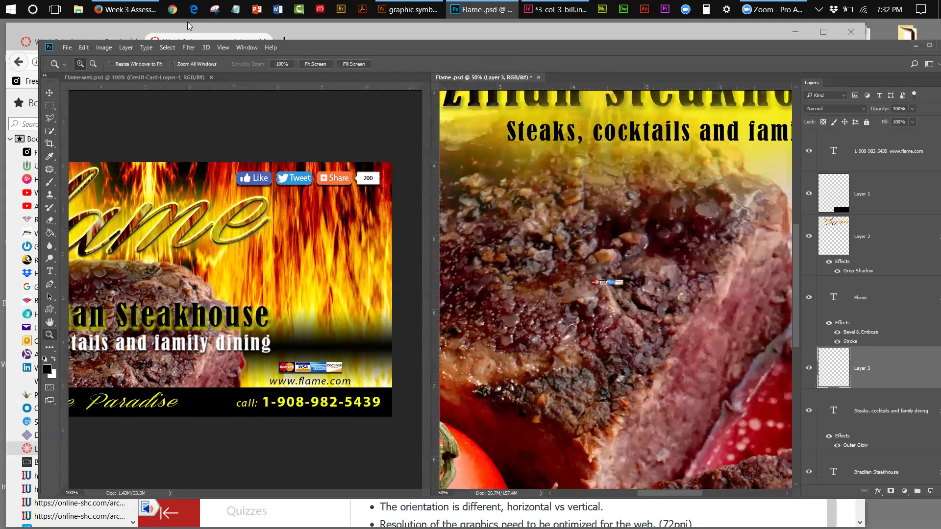
click(84, 47)
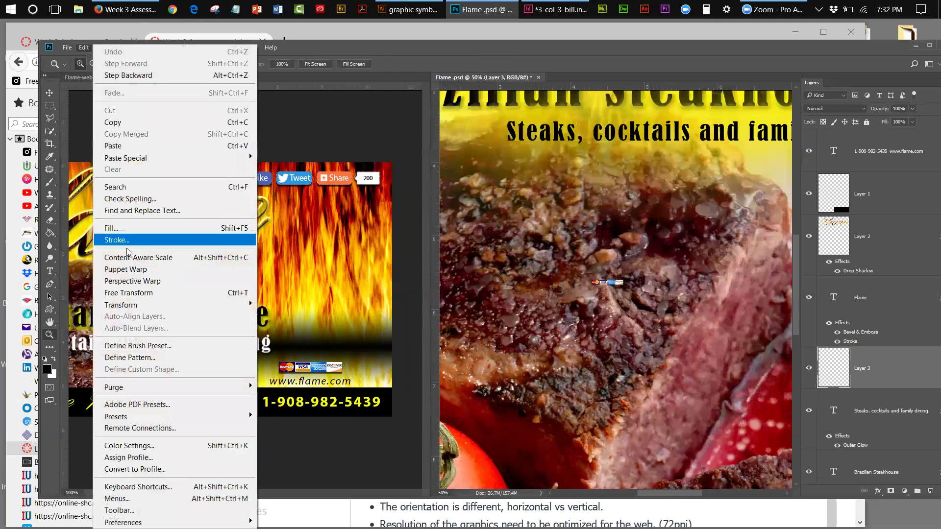
click(133, 293)
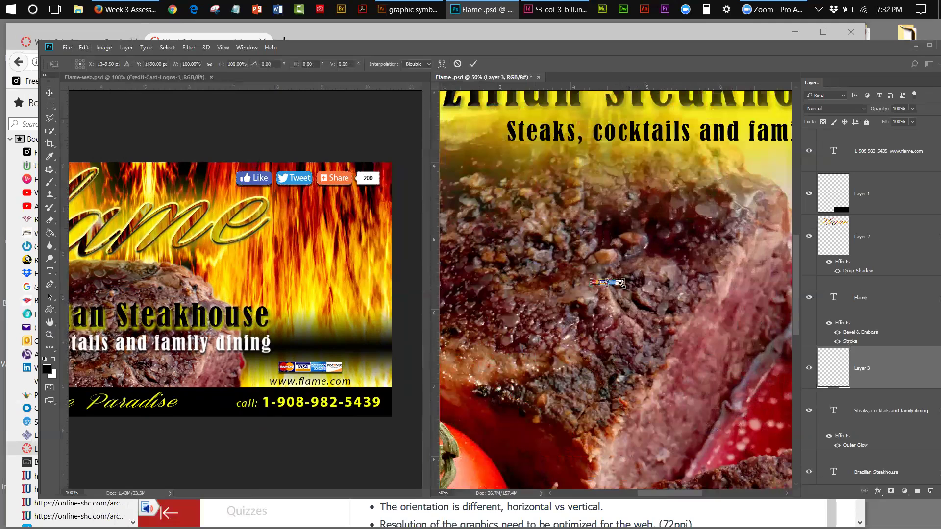
drag(622, 285, 667, 307)
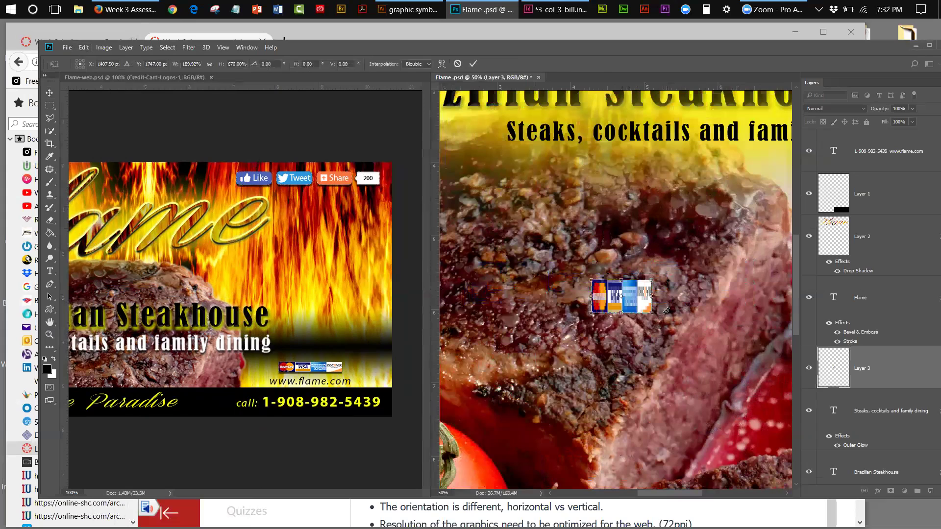
key(ctrl+z)
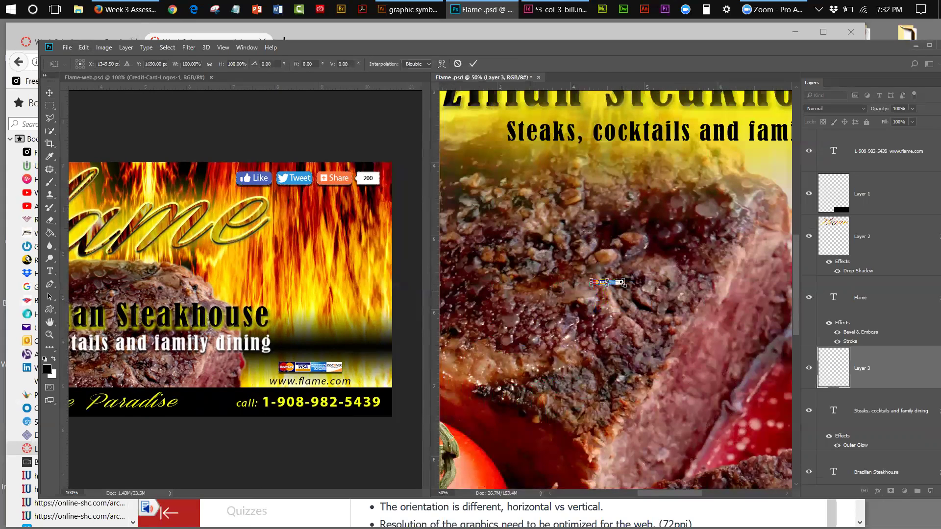
drag(624, 286, 679, 304)
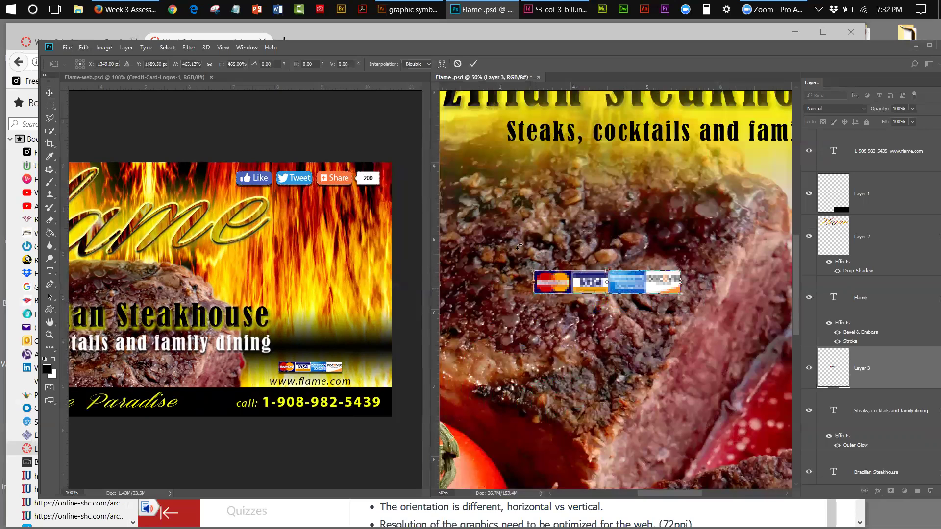
click(322, 172)
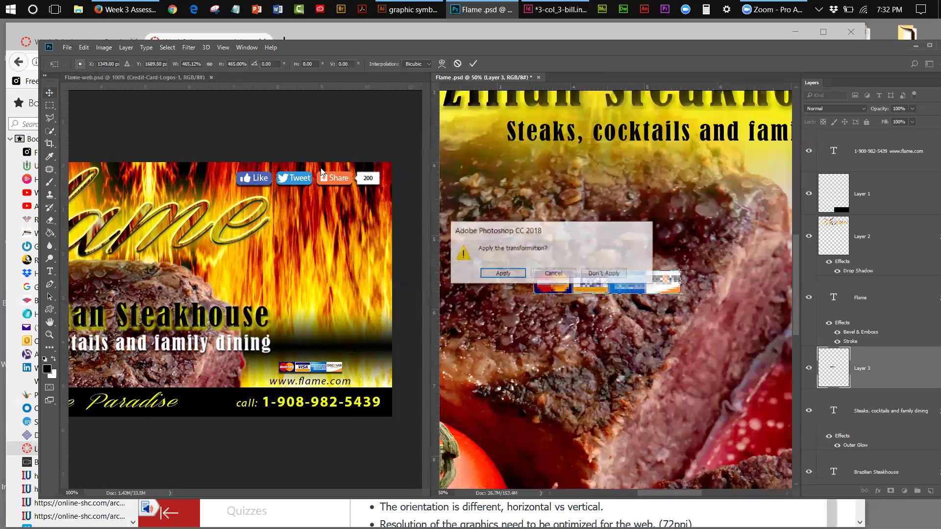
click(495, 273)
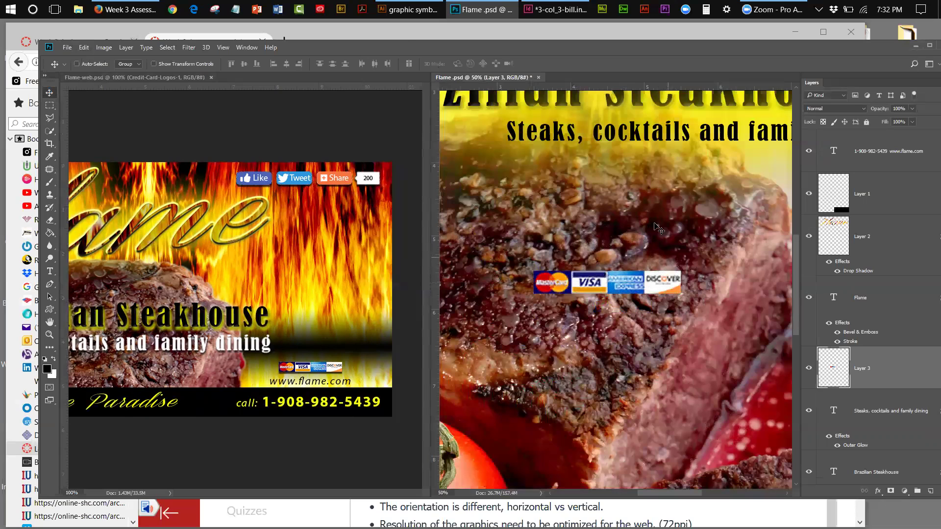
Move the enlarged credit card logos to just above the black contact box in the fully displayed print ad
click(219, 48)
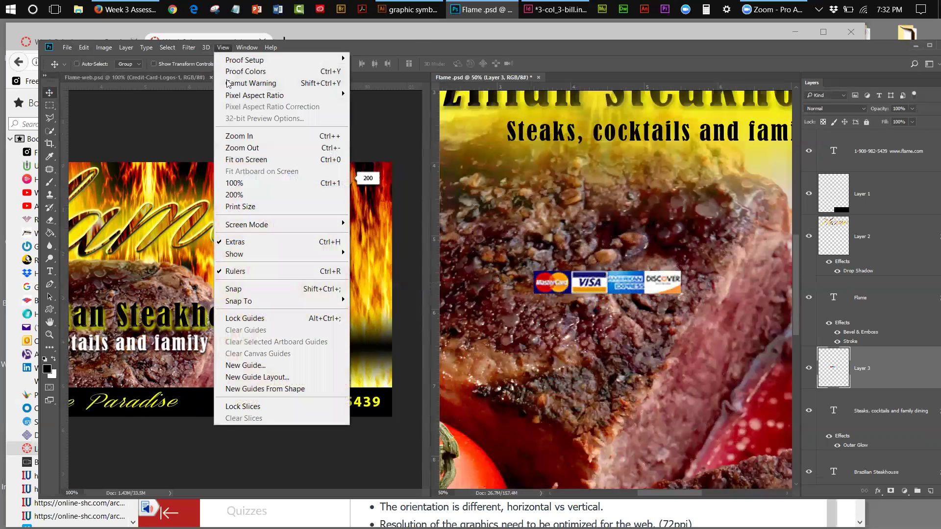
click(235, 159)
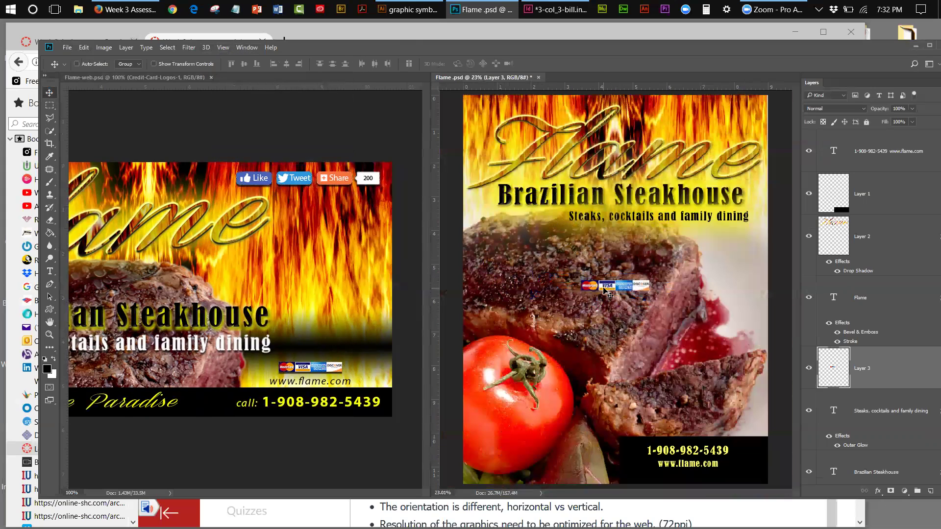
drag(608, 290, 679, 423)
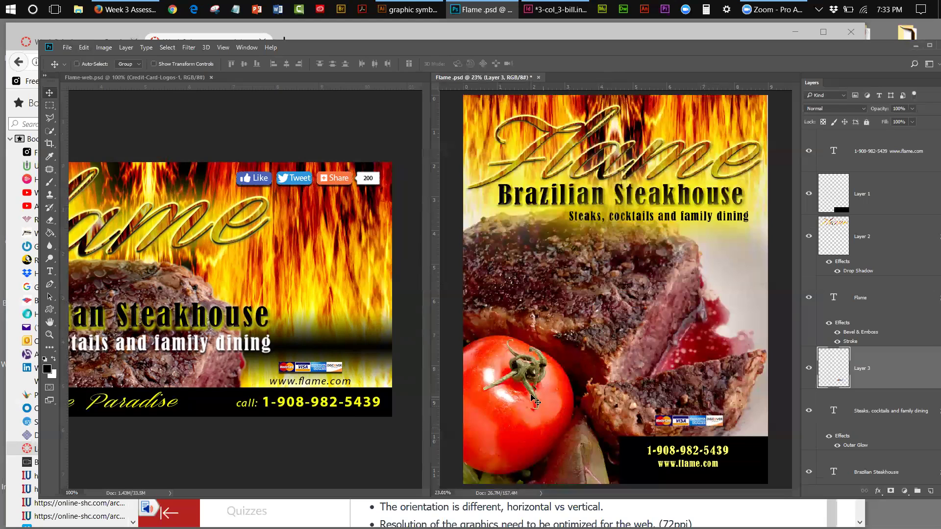
Toggle the visibility of the Credit-Card-Logos-1 layer in Flame-web.psd and of Layer 3 in Flame.psd to compare the logos
click(185, 102)
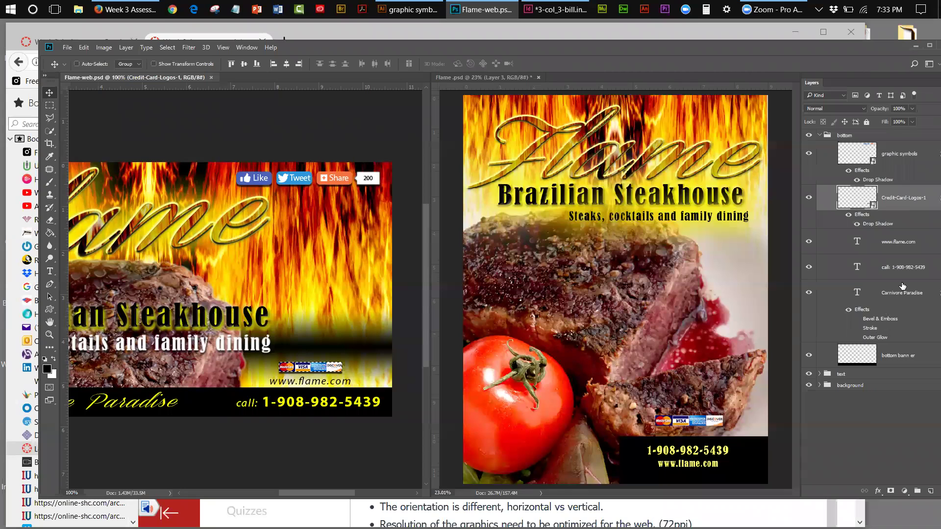
click(808, 199)
click(809, 199)
click(517, 75)
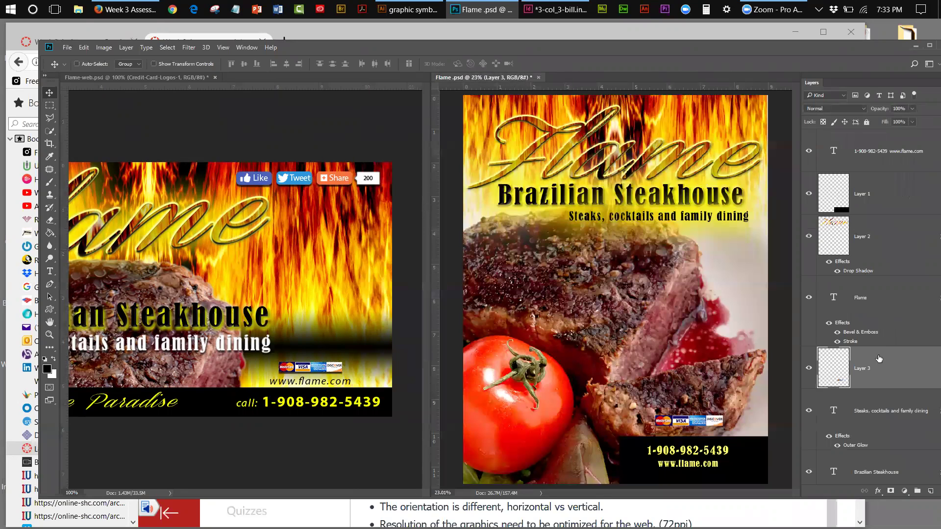
click(809, 368)
click(809, 369)
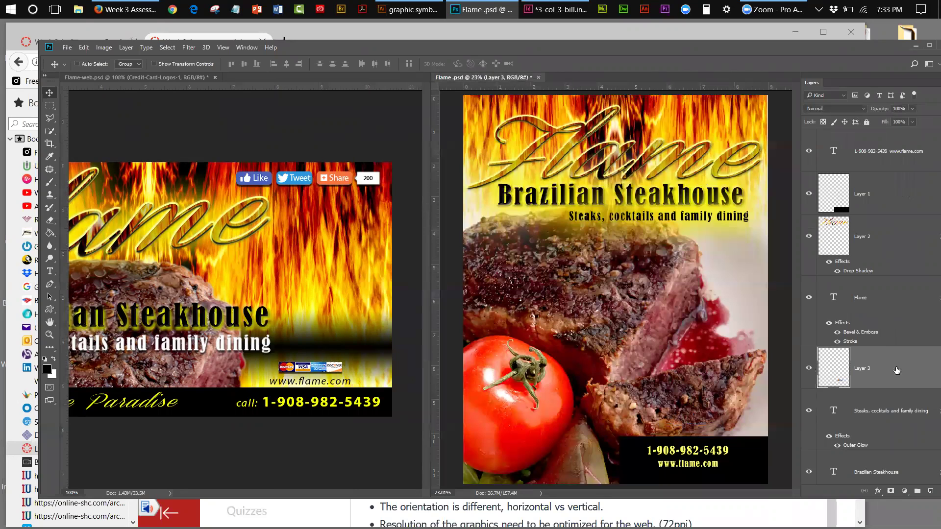
Delete the pasted credit card logos layer, Layer 3, from Flame.psd
double_click(847, 47)
drag(807, 386, 837, 492)
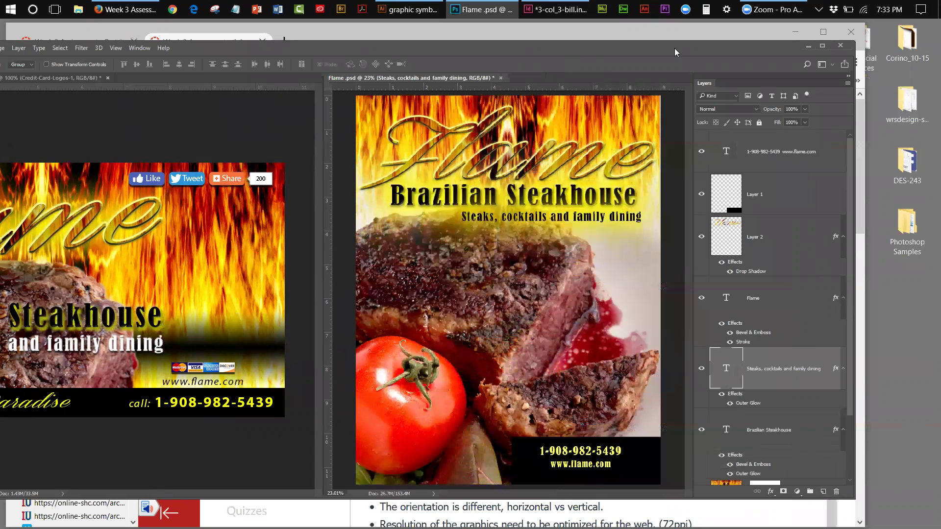
drag(675, 48, 749, 48)
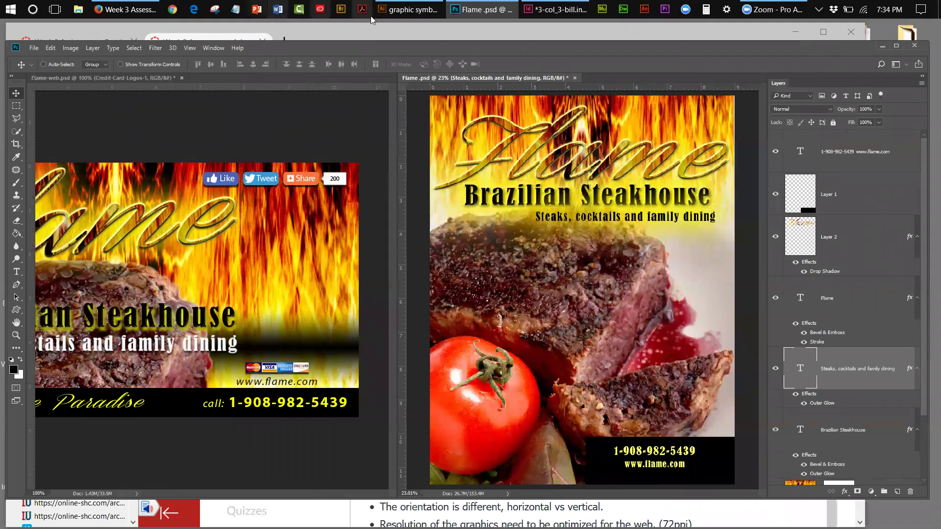
drag(686, 48, 683, 72)
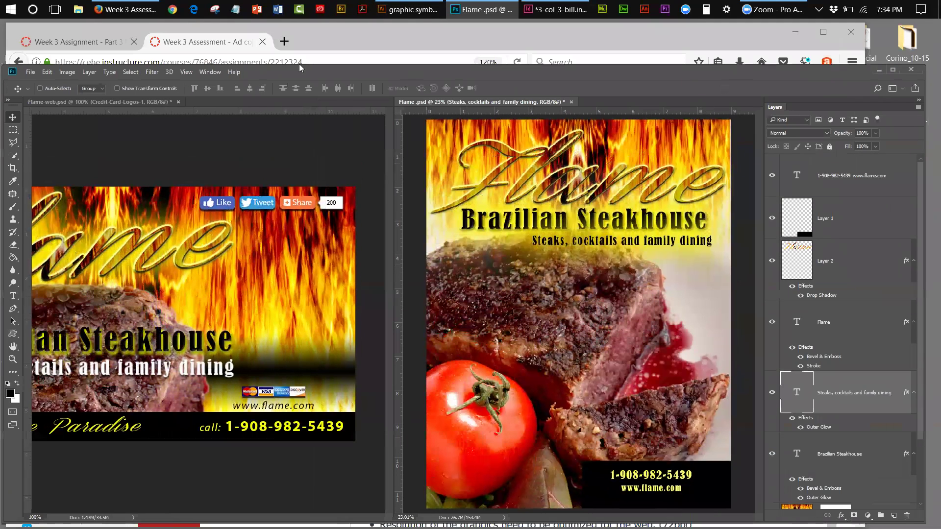
Consolidate Flame.psd and Flame-web.psd into tabs in one window instead of the side-by-side arrangement
click(186, 72)
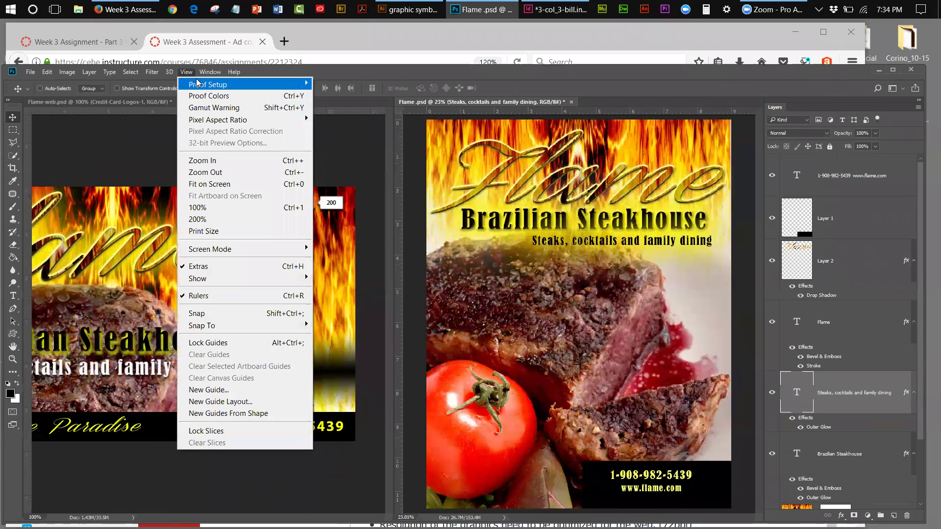
mouse_move(207, 72)
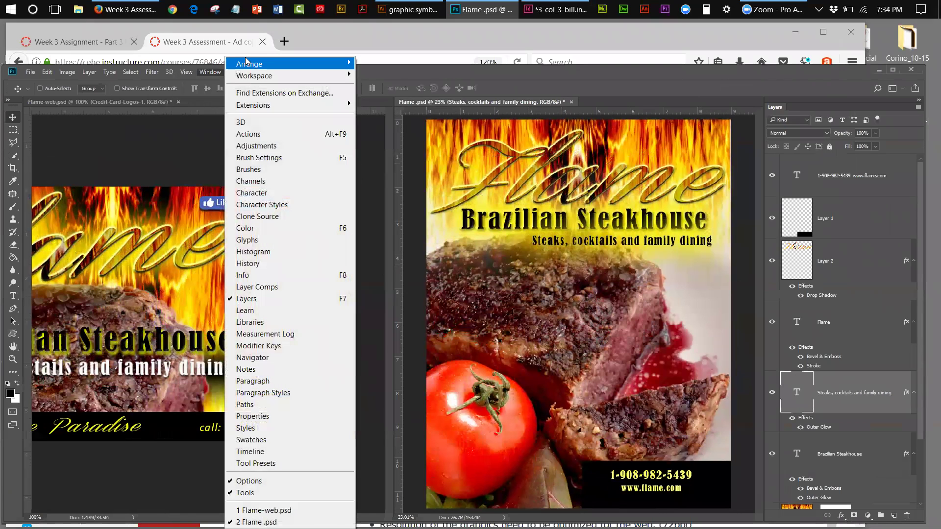
mouse_move(248, 65)
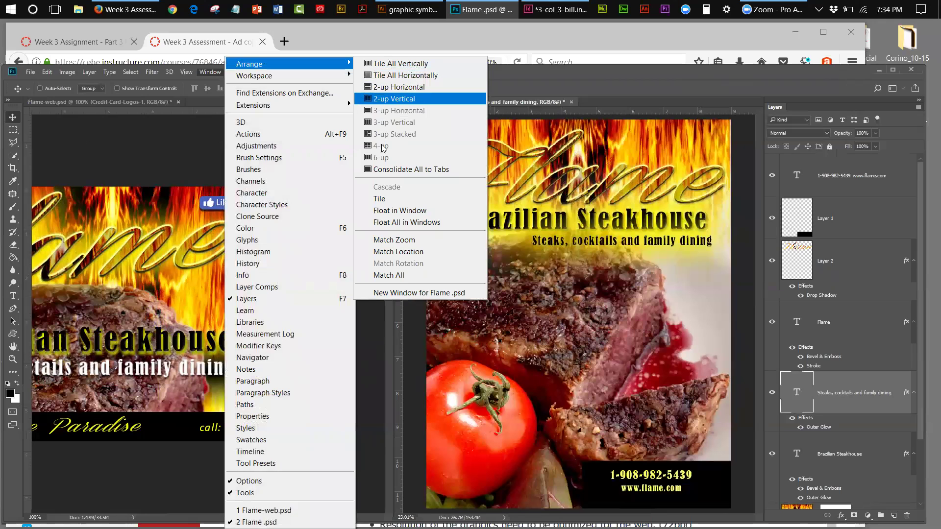
click(392, 169)
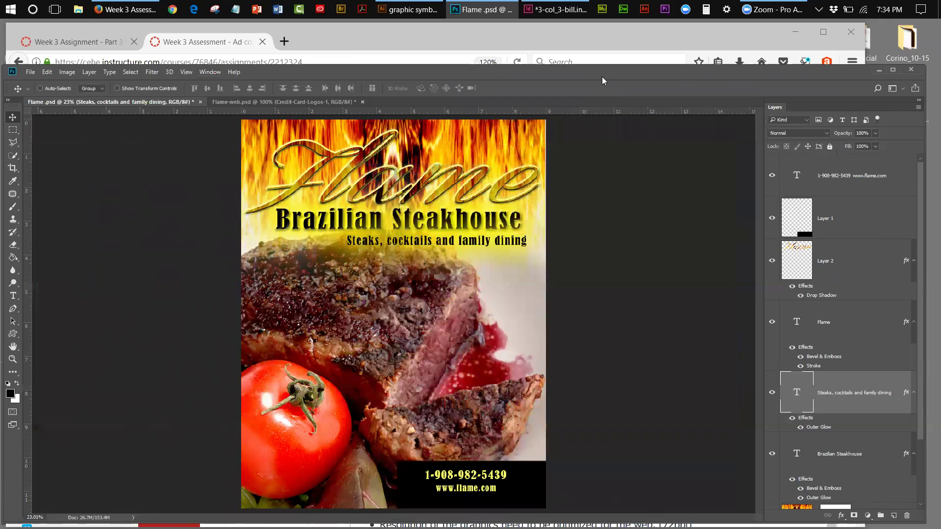
drag(602, 76, 595, 42)
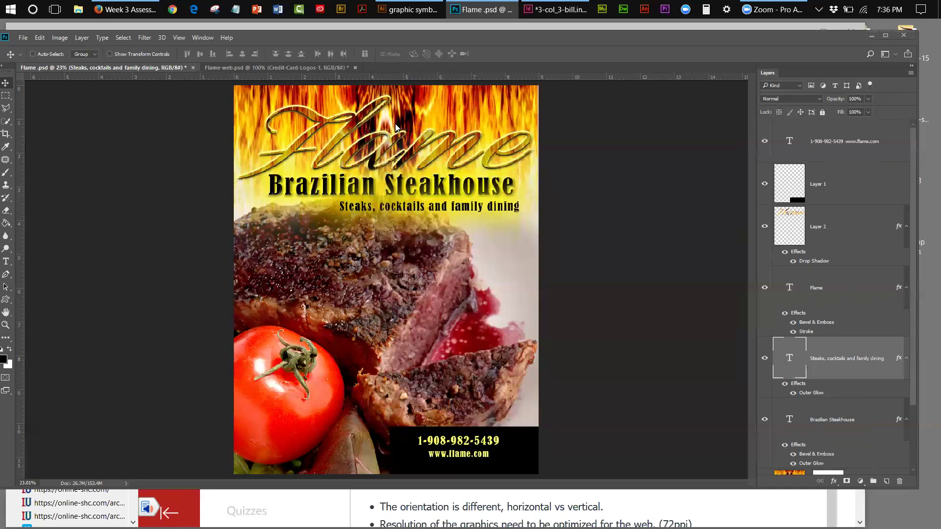
Compare the web ad in Flame-web.psd with the print ad in Flame.psd, ending on the print ad
click(223, 69)
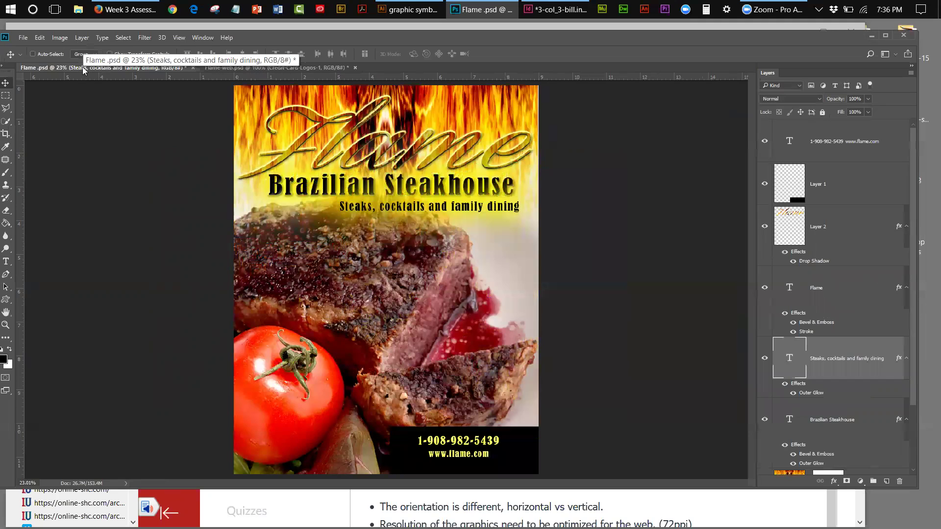
click(225, 68)
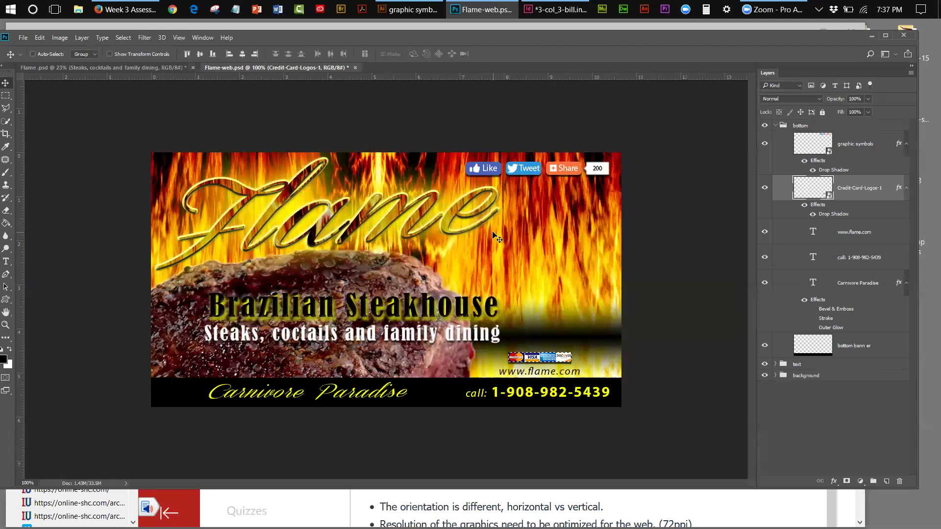
click(126, 67)
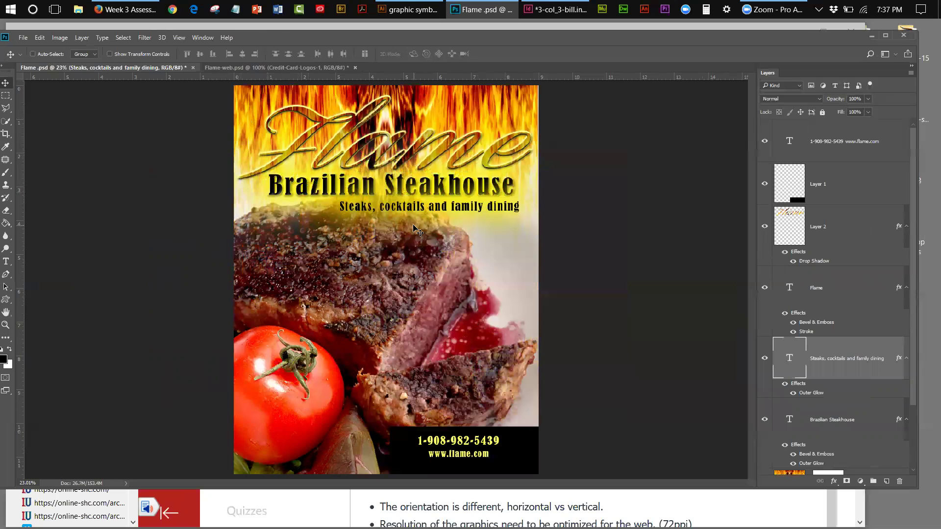
click(236, 67)
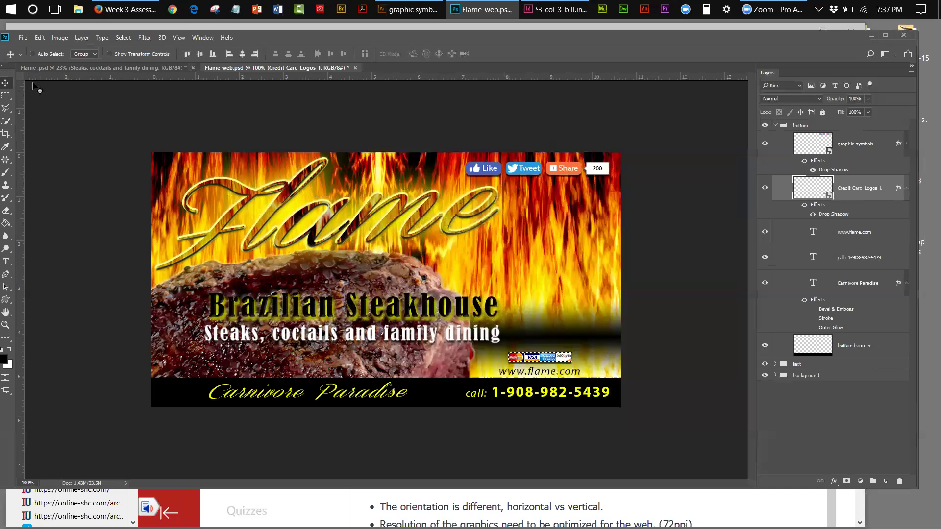
click(74, 67)
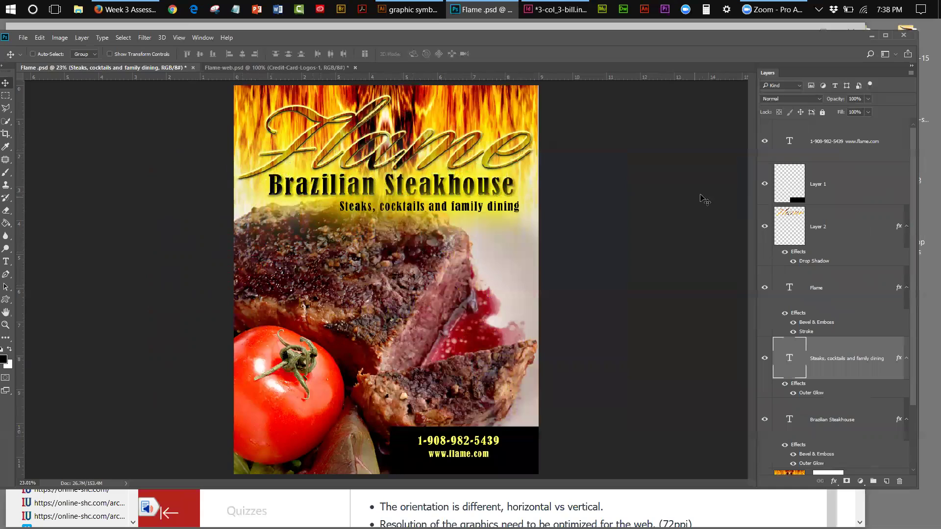
Hide the phone and website text, the Brazilian Steakhouse text, and the "Steaks, cocktails and family dining" text in Flame.psd
click(764, 143)
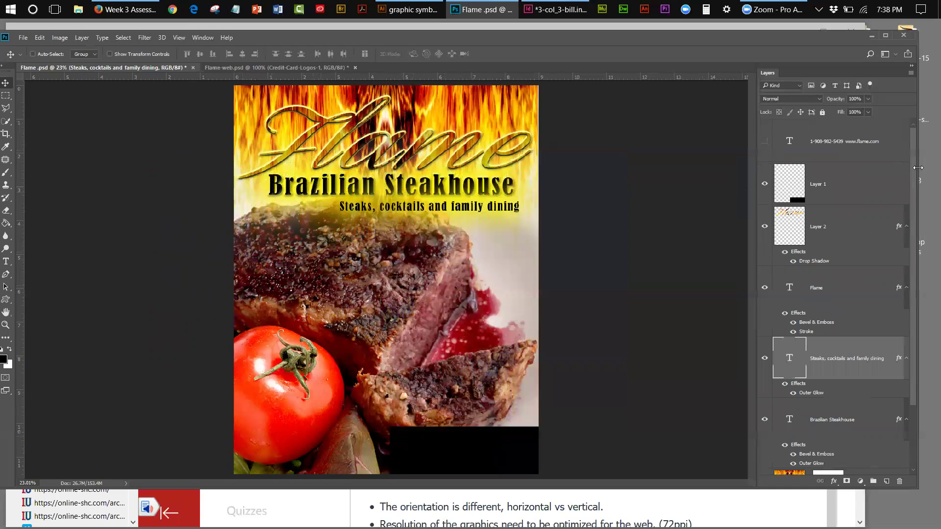
drag(914, 174, 923, 292)
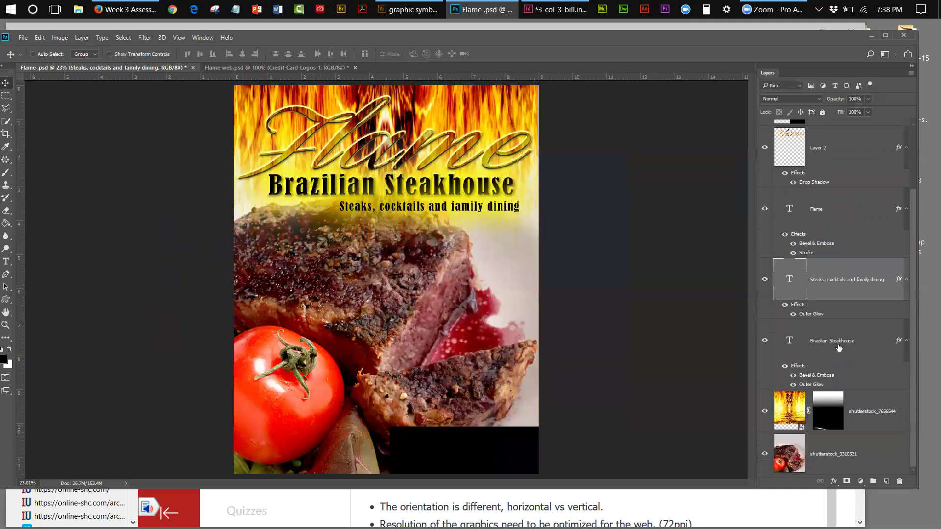
click(764, 343)
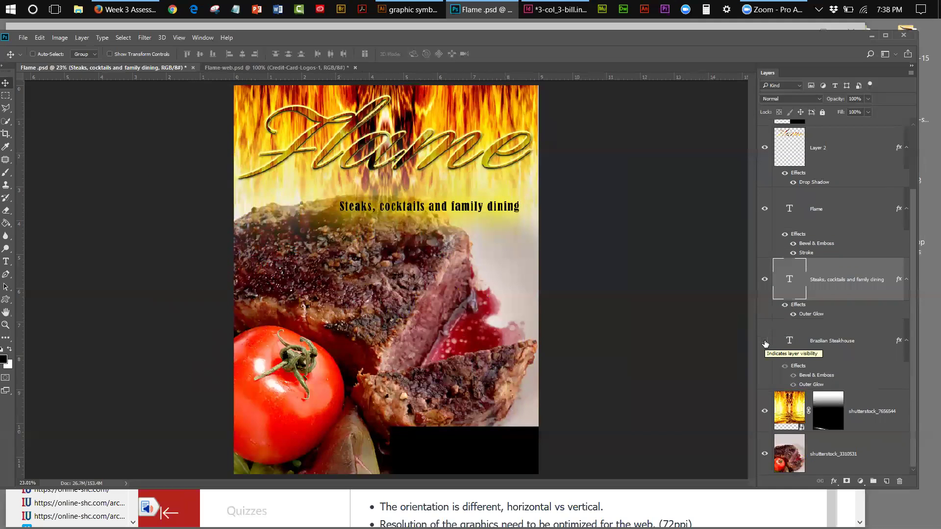
click(765, 282)
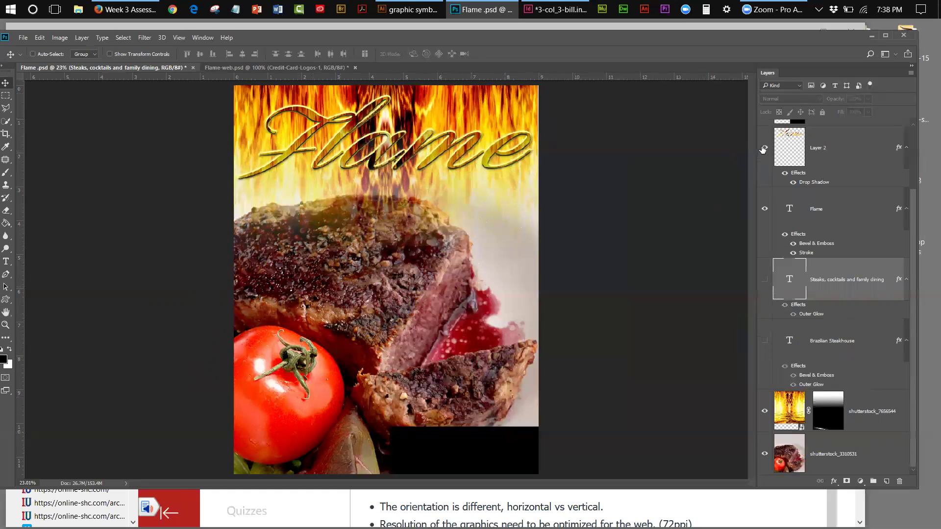
Toggle the visibility of Layer 2 and the Flame text layer off and on to examine how the title is built
click(764, 147)
click(767, 209)
click(768, 209)
click(765, 148)
Show the tagline, Brazilian Steakhouse, and phone and website text layers again
click(765, 280)
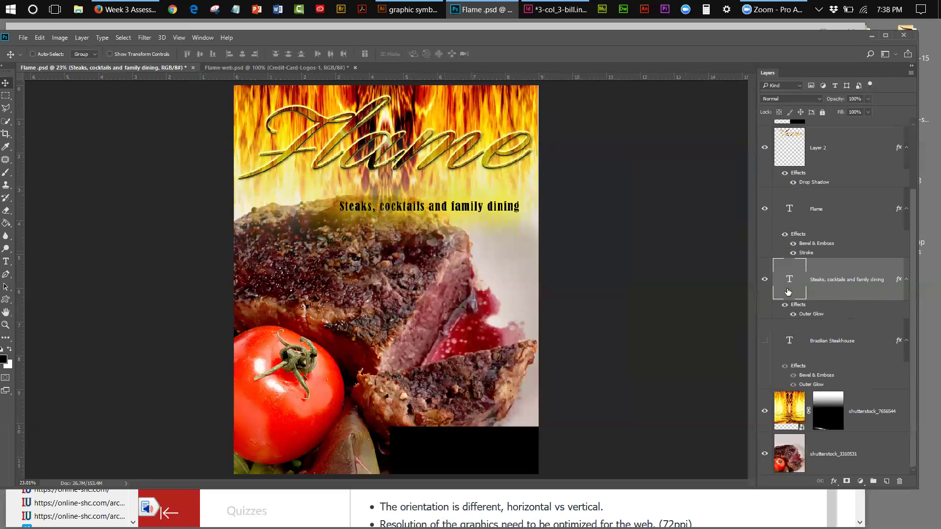
click(765, 342)
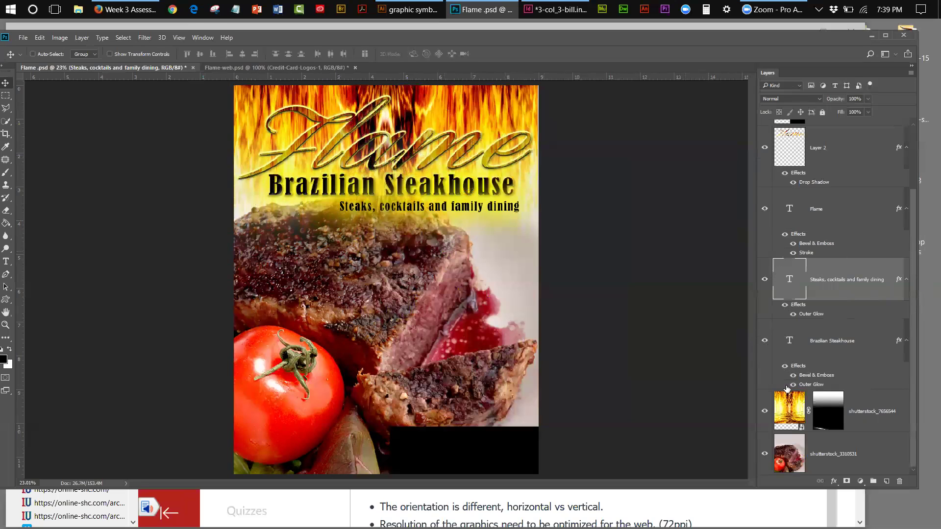
drag(914, 186, 916, 124)
click(765, 140)
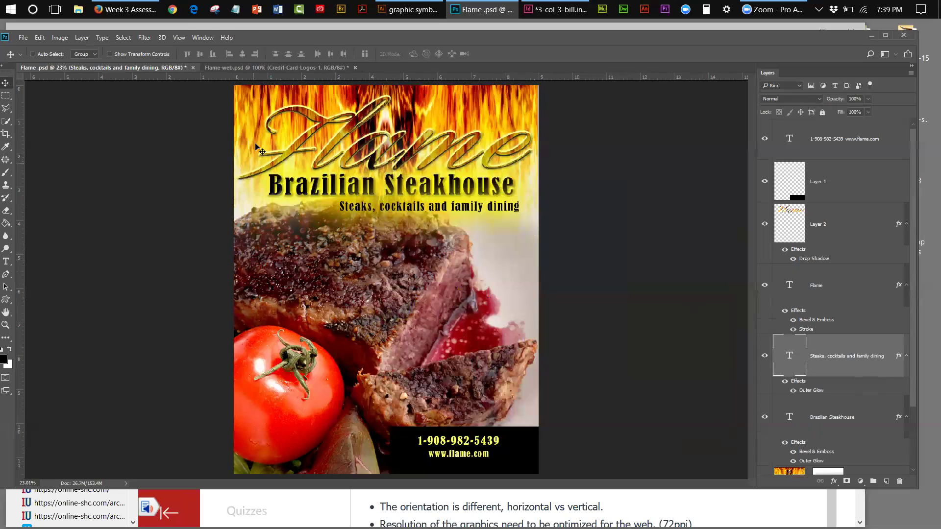
click(23, 38)
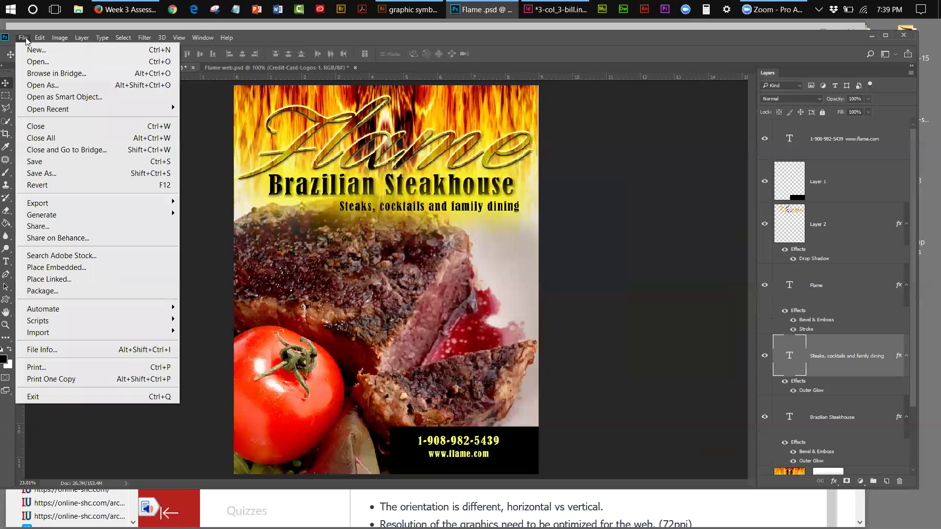
click(34, 62)
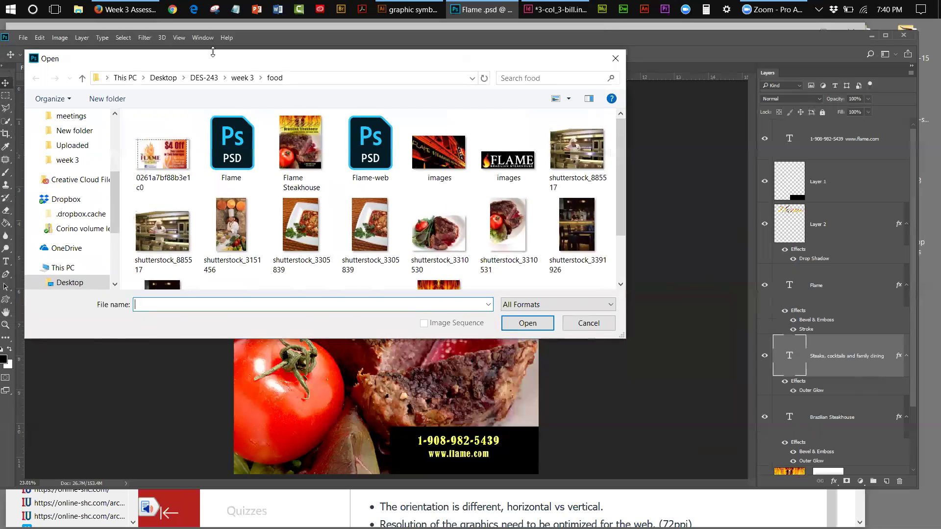
drag(213, 51, 212, 88)
key(Escape)
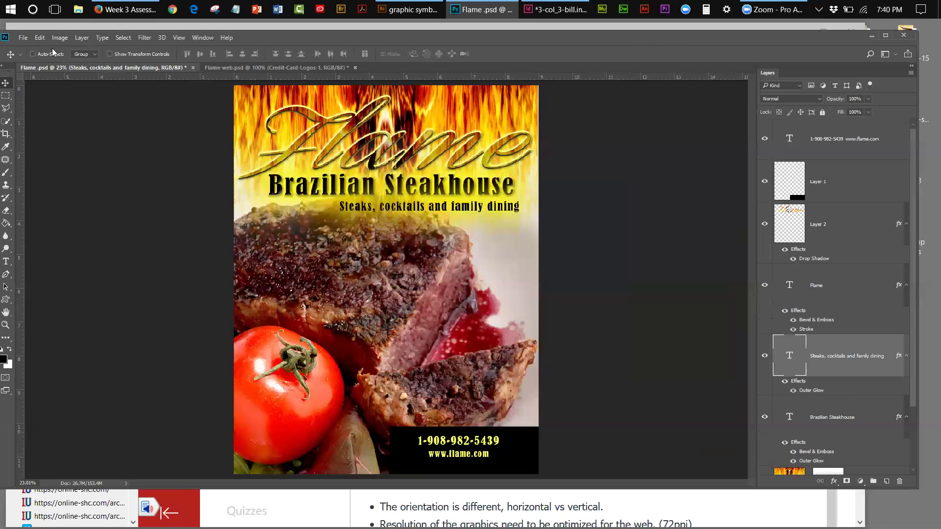
Start a new document and set its dimension units to inches
click(23, 38)
key(Escape)
key(ctrl+n)
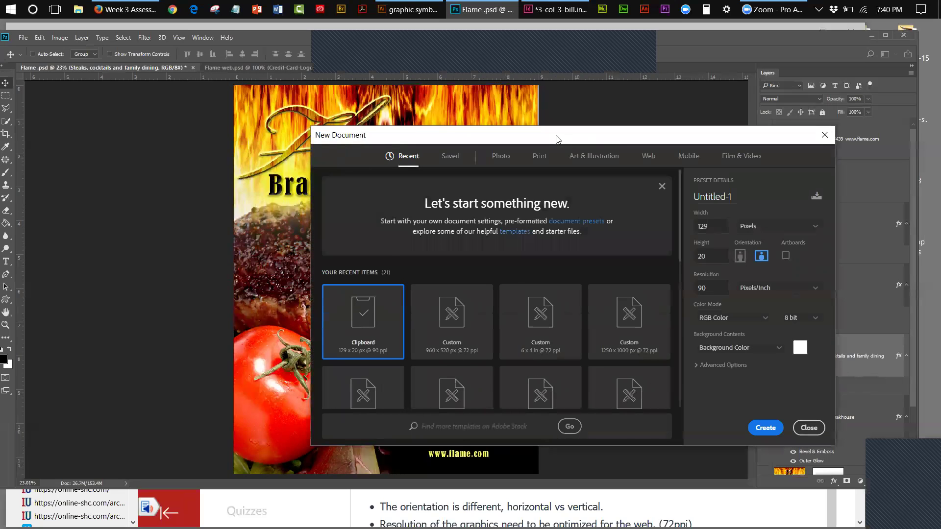
drag(557, 139, 391, 127)
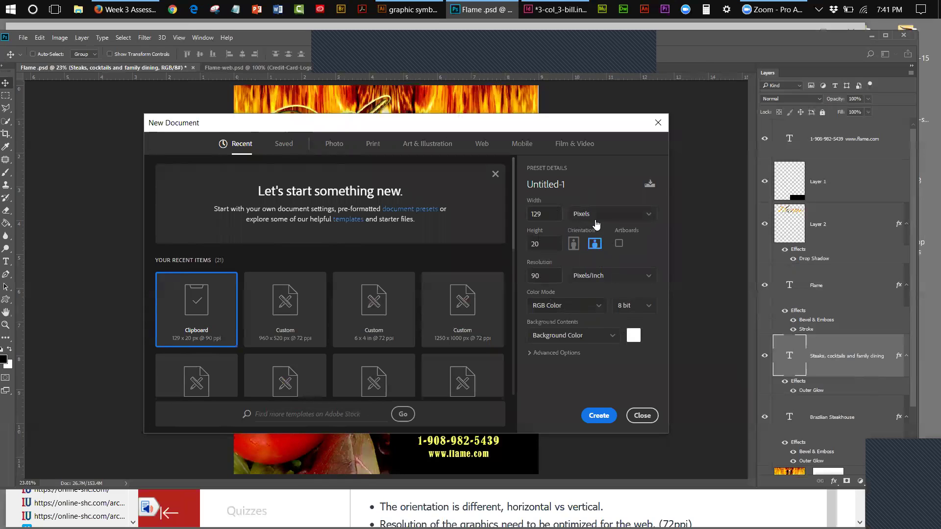
click(648, 216)
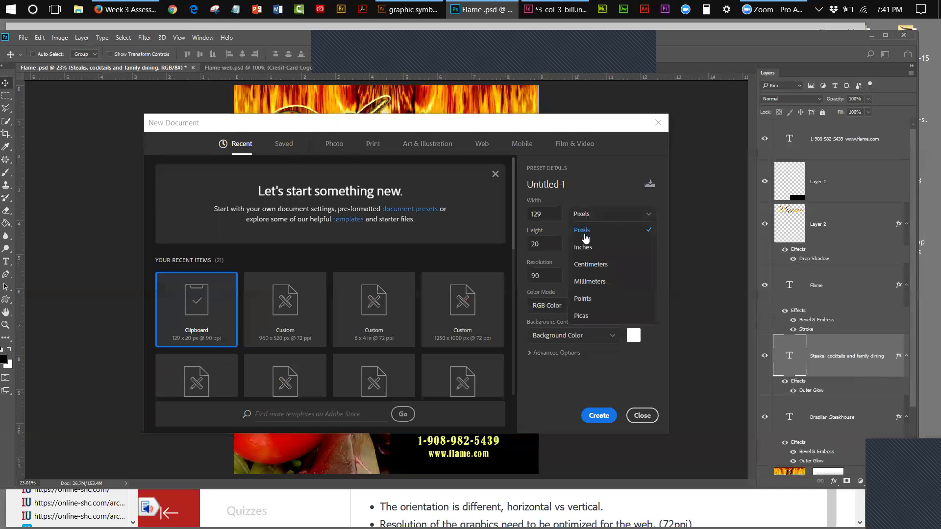
click(584, 247)
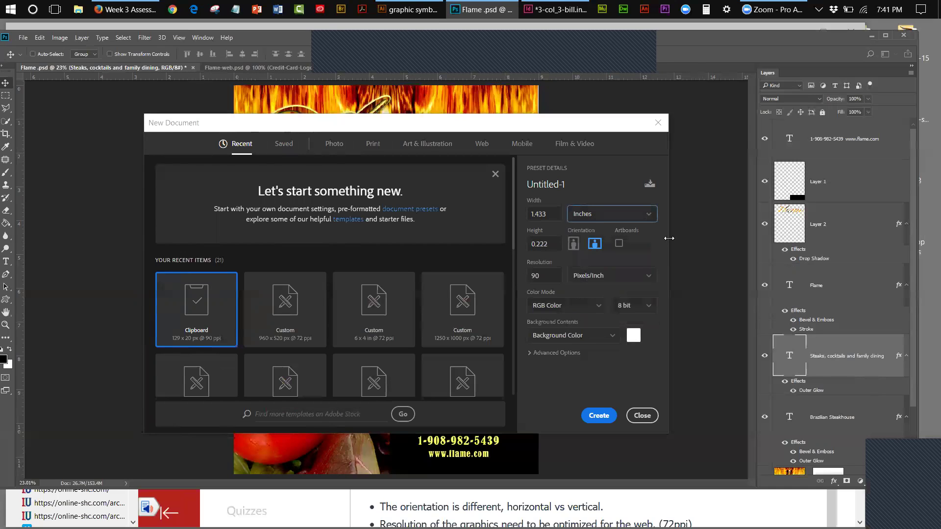
click(650, 218)
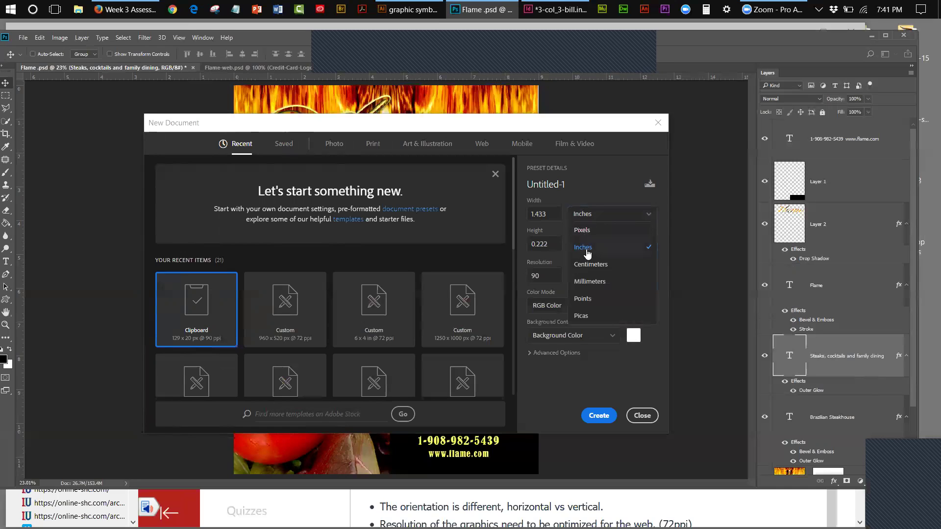
click(563, 201)
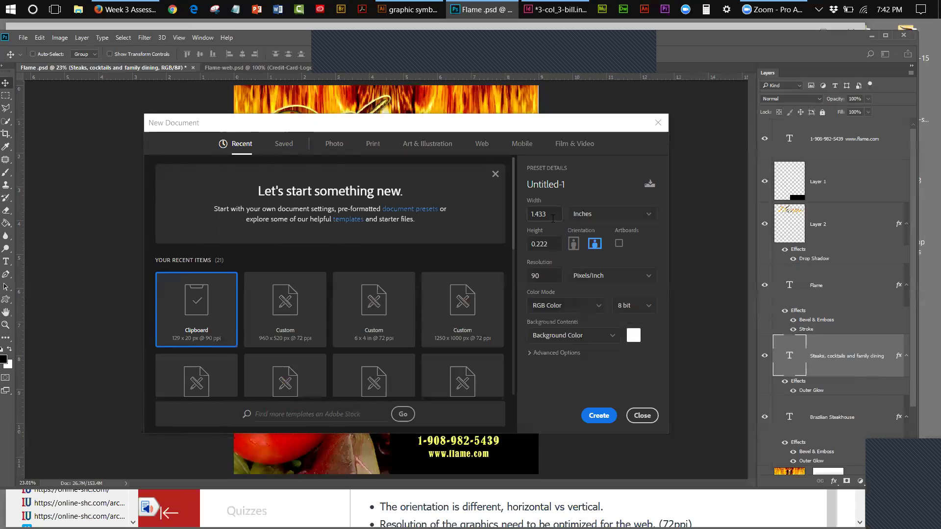
Switch to Firefox and look through the course's Week 2 Discussion for guidance on print page setup
click(127, 10)
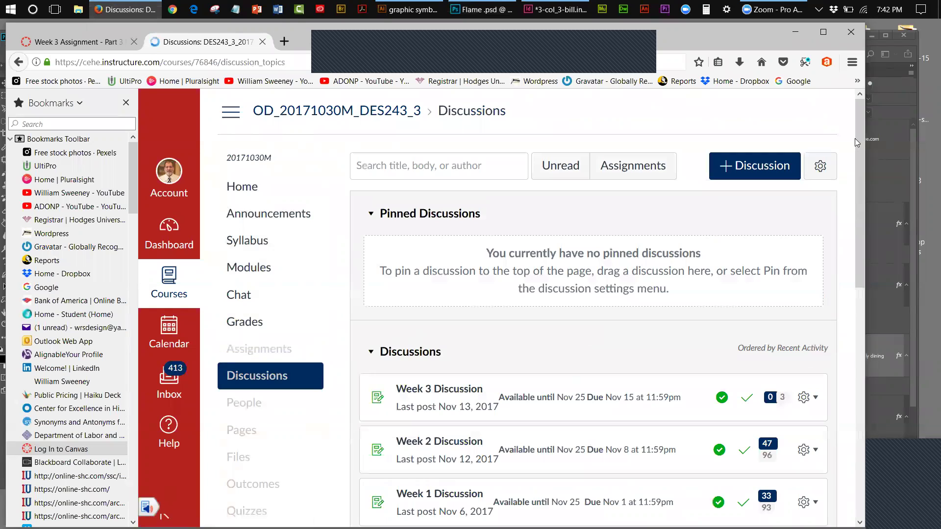
drag(859, 120, 851, 212)
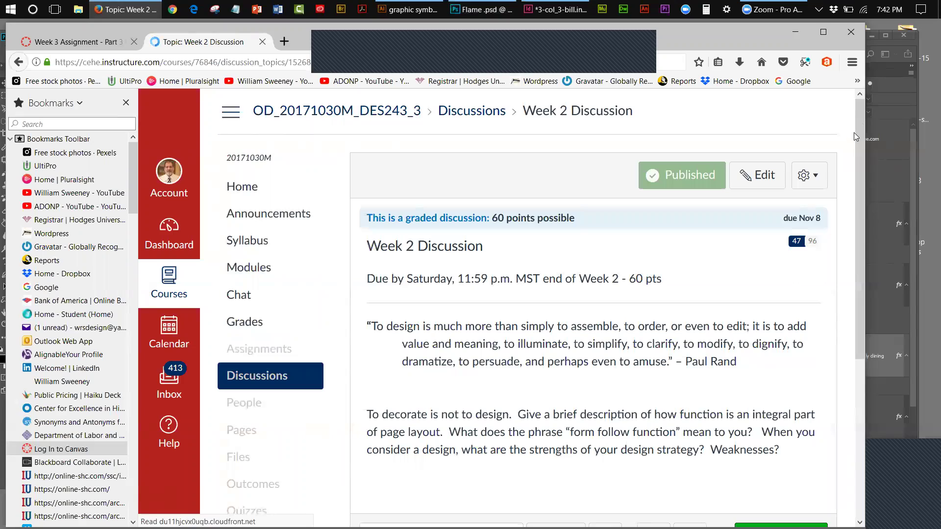
scroll(858, 124, down, 4)
scroll(857, 115, down, 3)
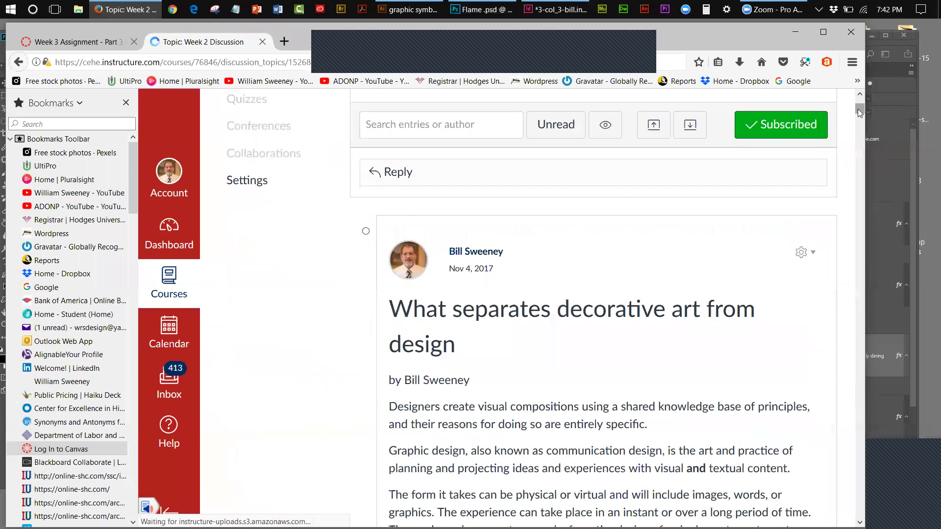
scroll(858, 119, down, 15)
drag(857, 128, 858, 87)
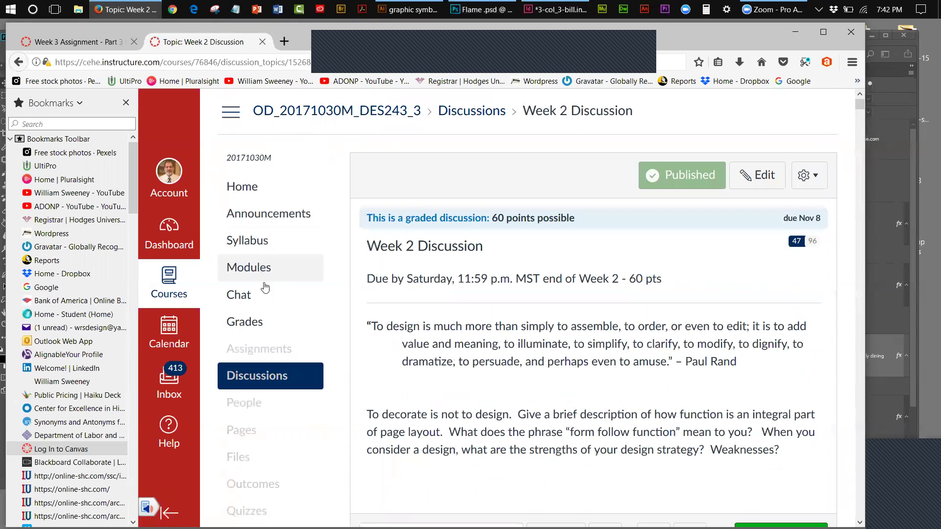
Open the Week 3 Discussion and examine its page layout factors, including size, colors, margins, bleeds and grids
click(259, 379)
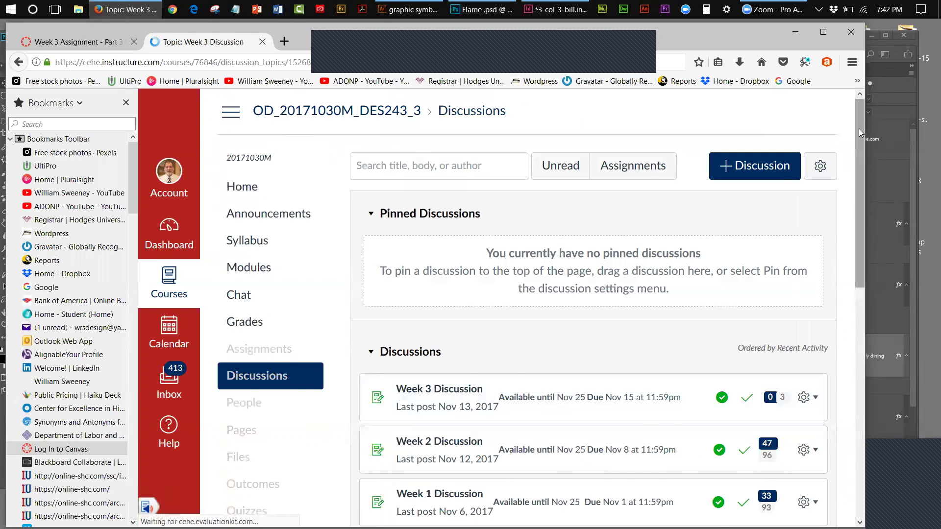
drag(859, 119, 839, 246)
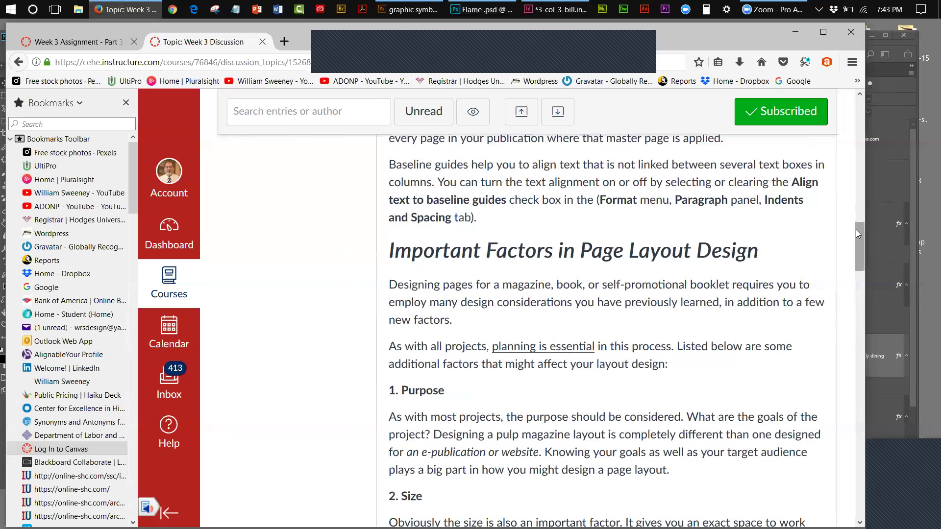
drag(856, 229, 854, 246)
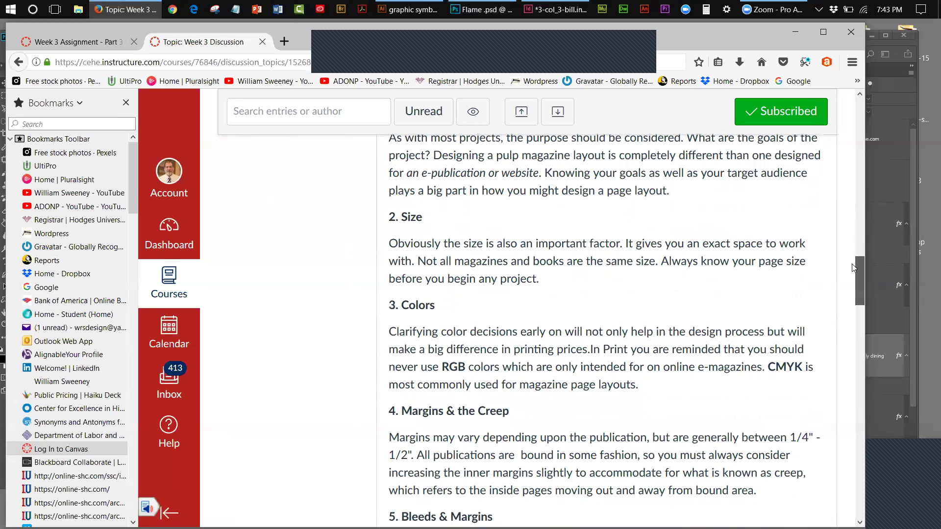
drag(853, 269, 853, 275)
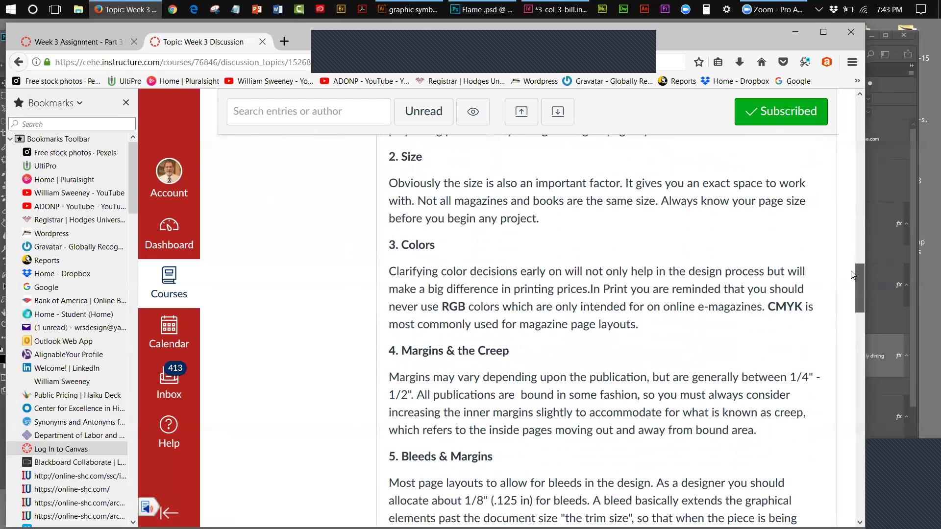
drag(853, 275, 853, 291)
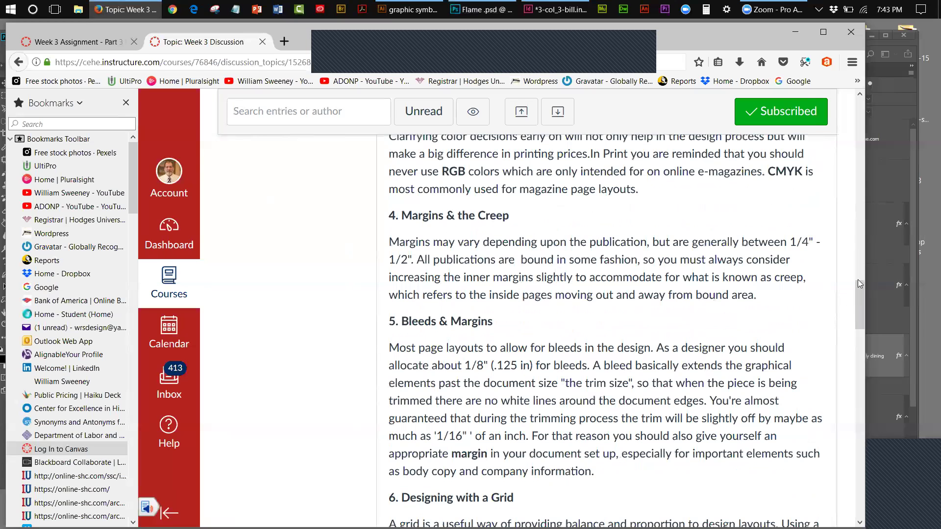
drag(861, 285, 857, 320)
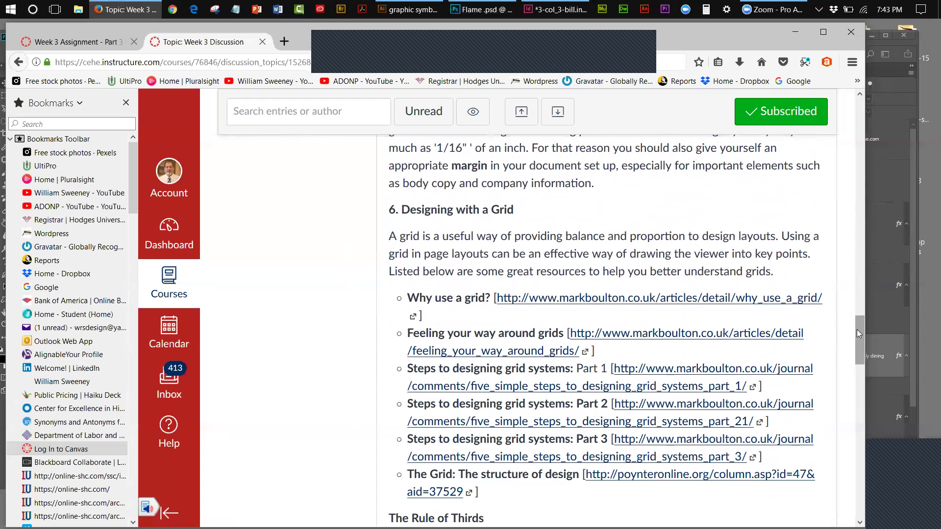
drag(858, 336, 864, 236)
scroll(864, 242, down, 5)
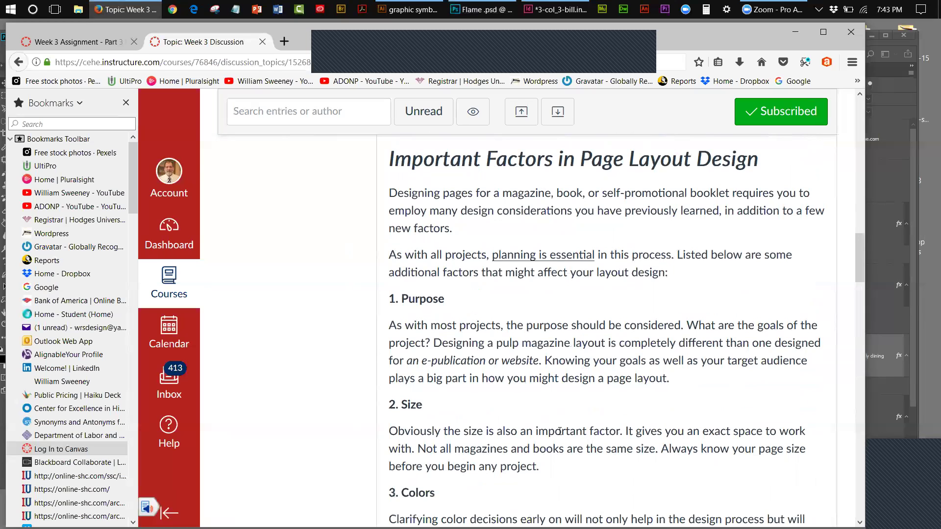
drag(861, 233, 864, 127)
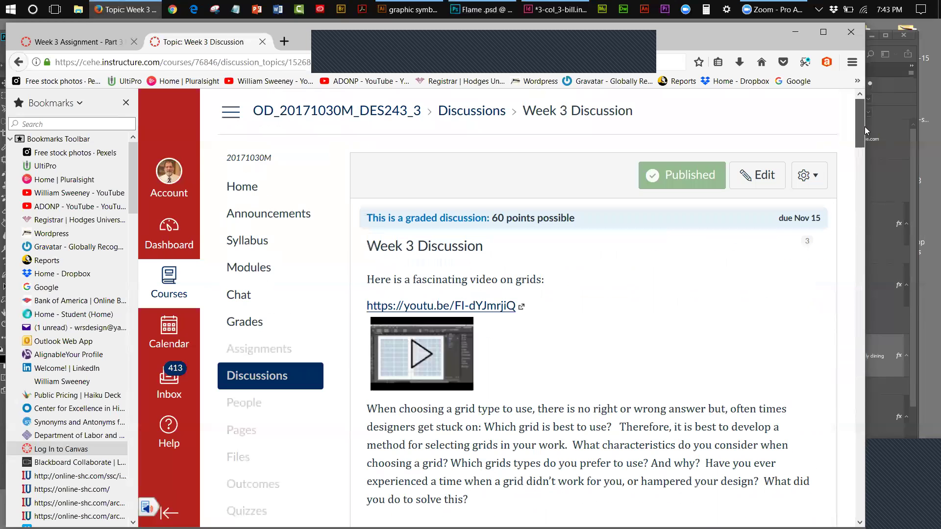
Switch back to Photoshop and set the new document to 8.75 inches wide by 11.25 inches high in portrait orientation
click(787, 32)
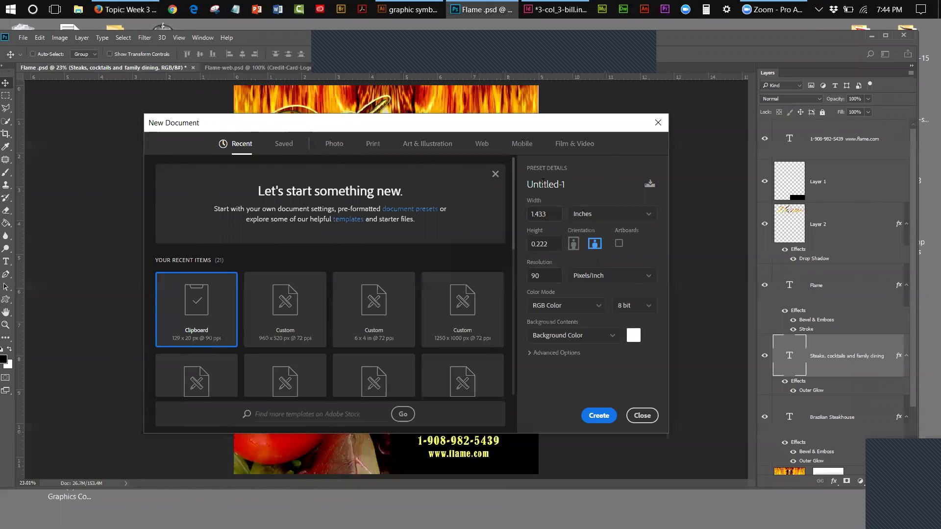
drag(551, 216, 529, 215)
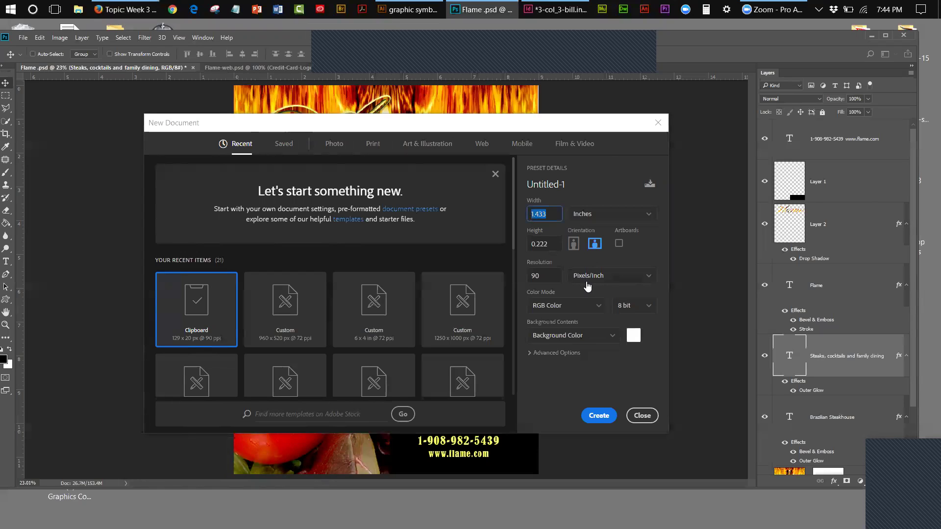
text(8.75)
click(547, 246)
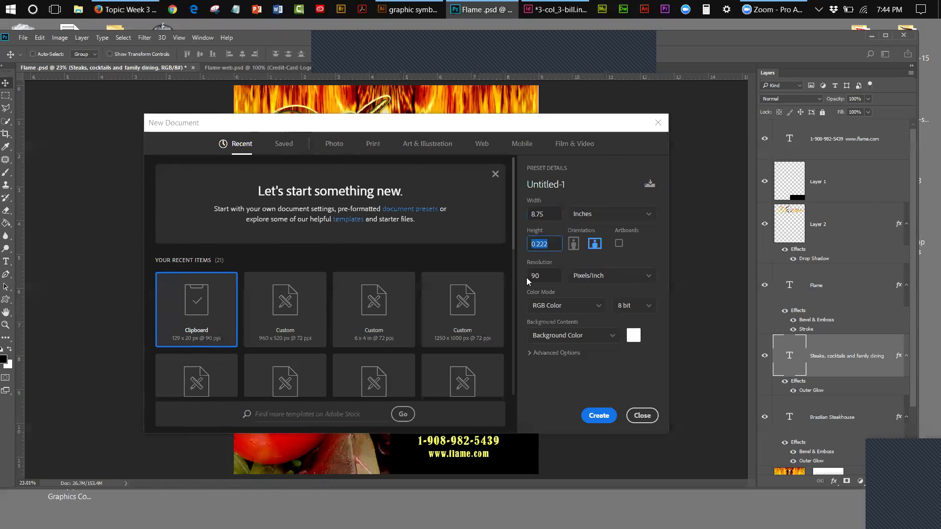
text(11.25)
click(573, 244)
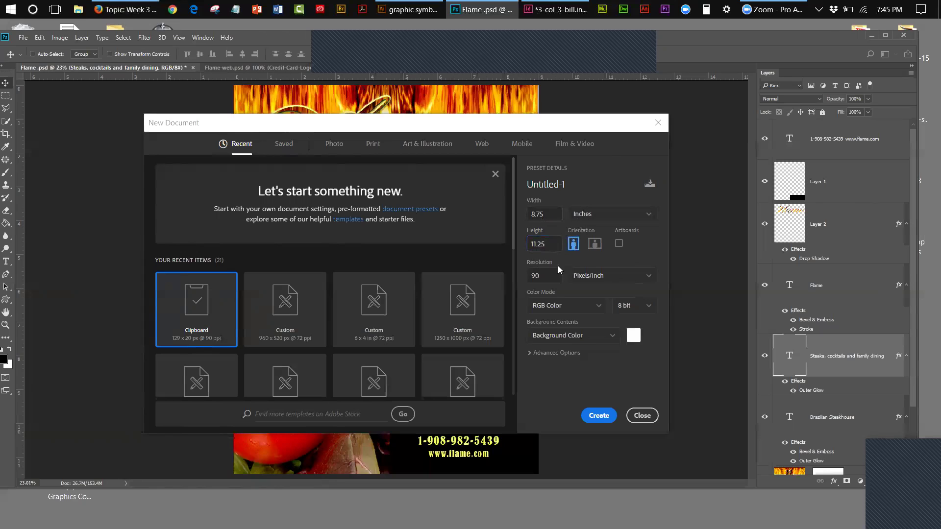
Set the resolution to 300 pixels/inch and the background contents to White, and expand the advanced options
drag(540, 276, 532, 278)
text(300)
click(613, 337)
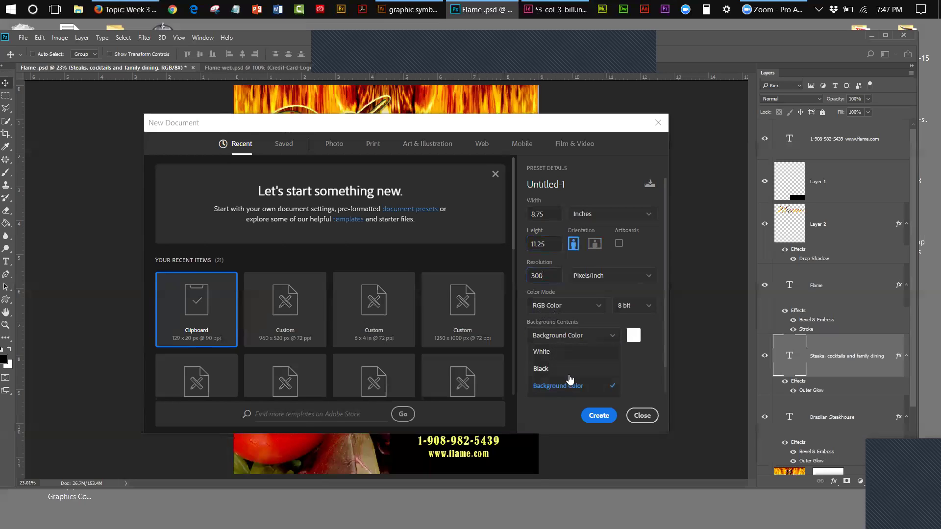
click(576, 353)
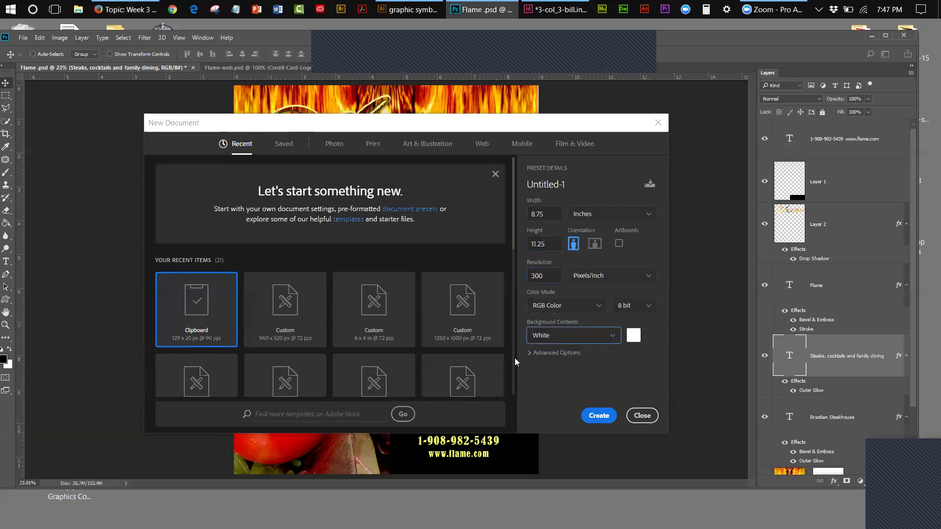
click(529, 352)
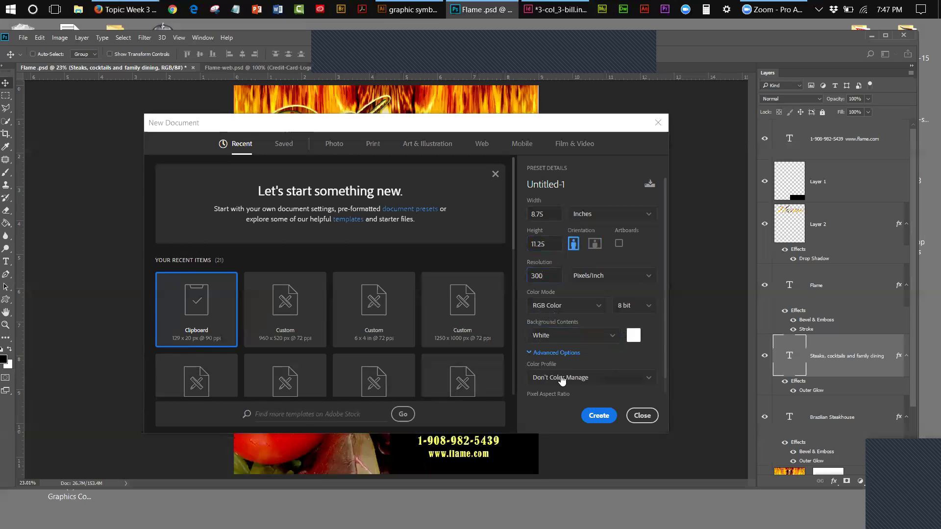
Collapse the advanced options, create the new print document and fit the blank page on screen
click(527, 352)
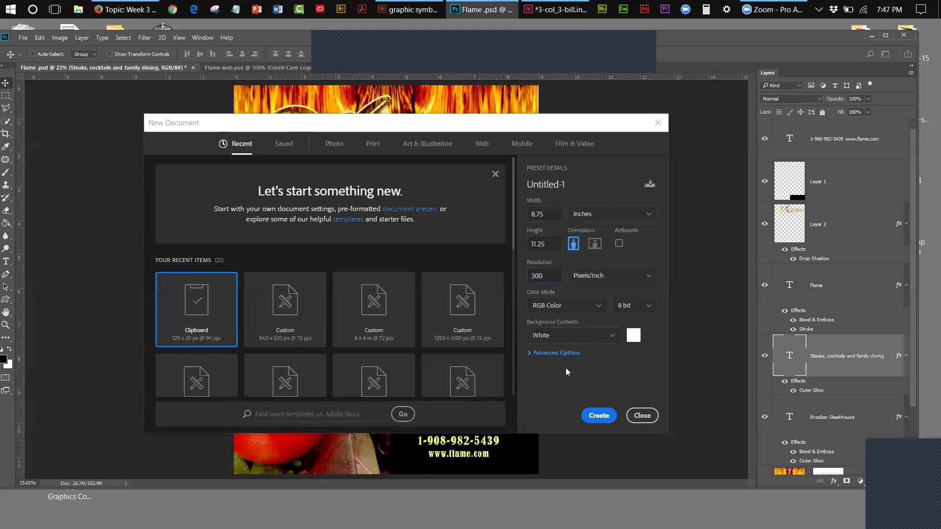
click(593, 416)
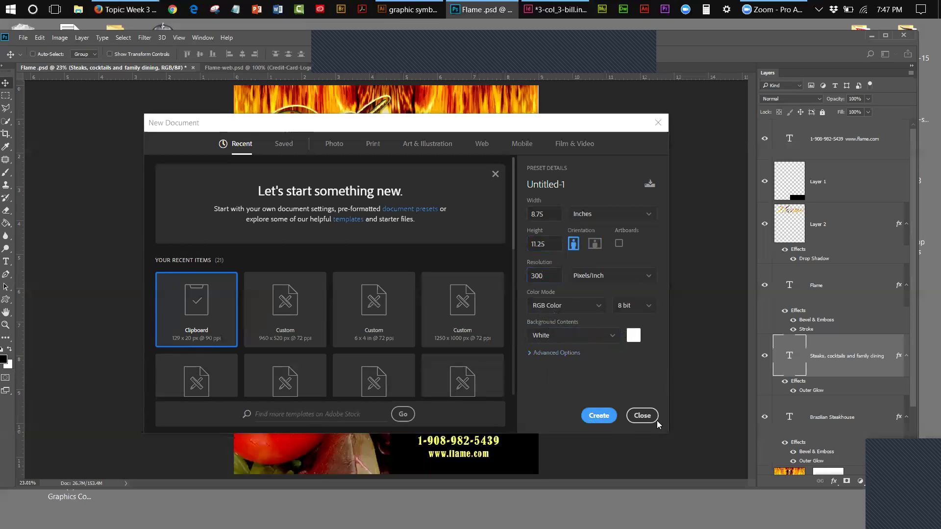
click(607, 416)
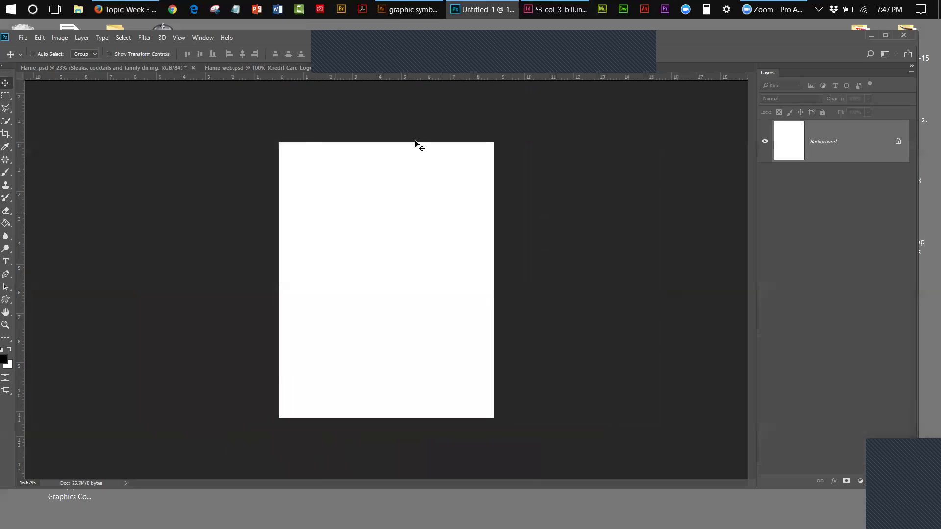
click(178, 39)
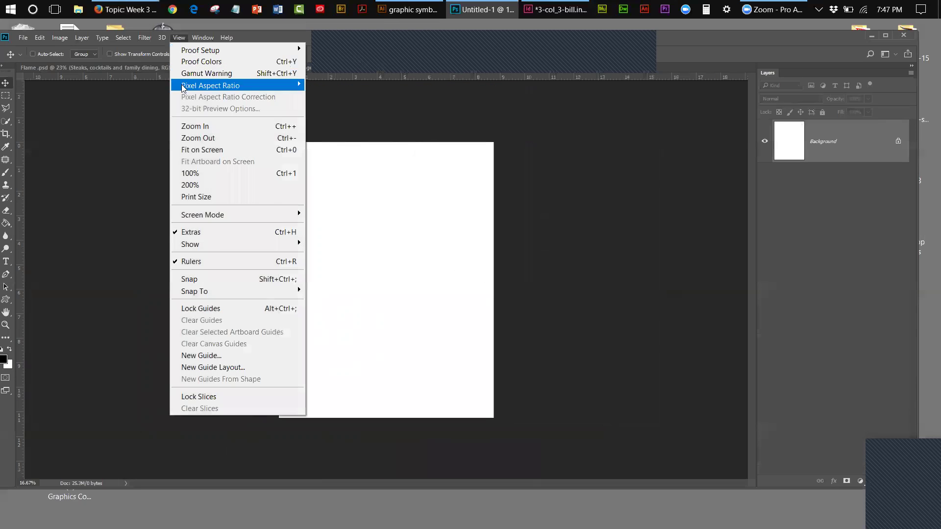
click(188, 150)
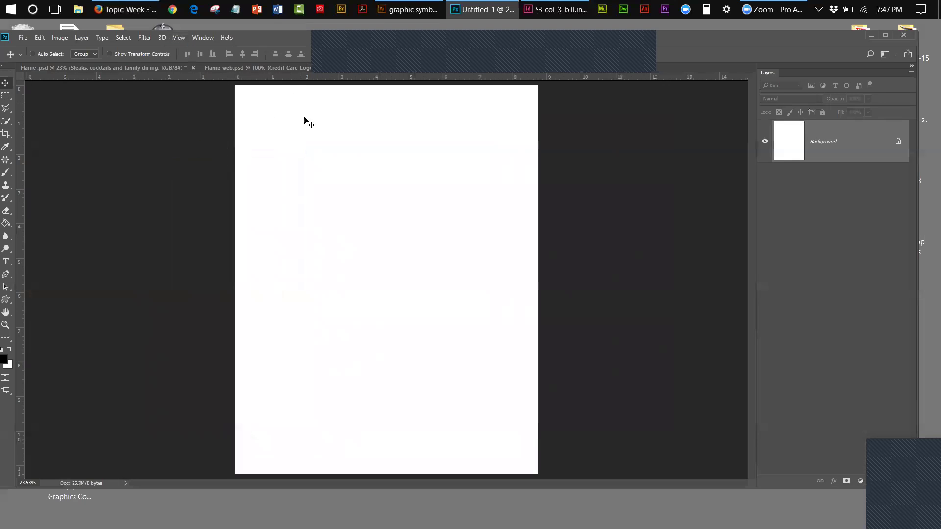
Compare the blank print document with the finished Flame.psd print ad by alternating between the open documents
click(265, 67)
click(115, 68)
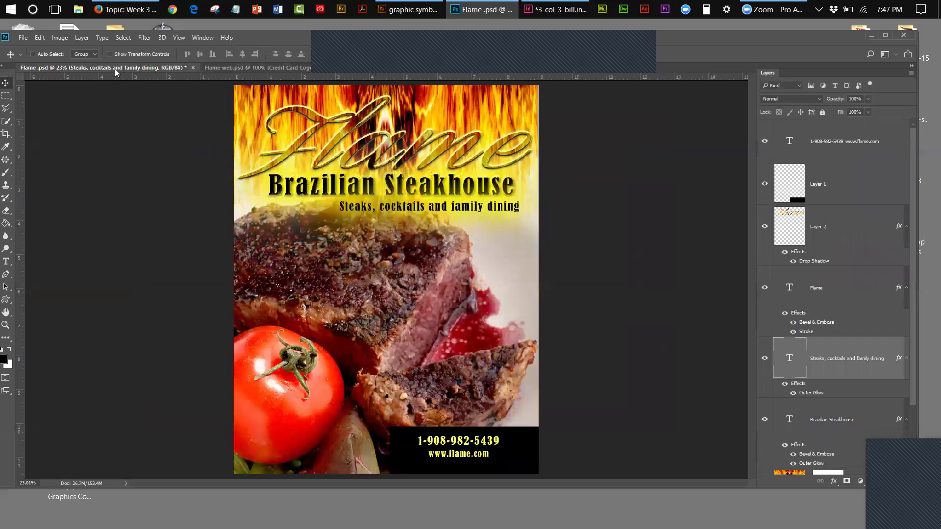
click(384, 67)
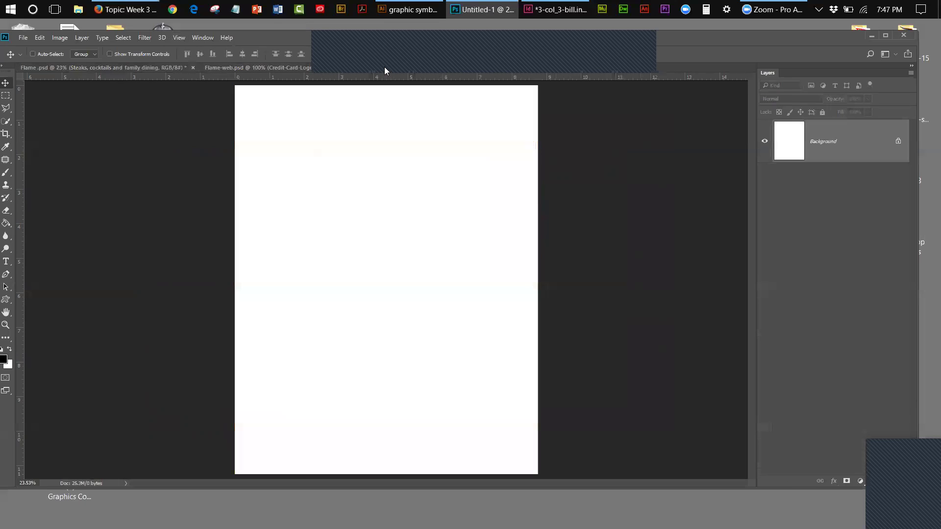
click(43, 68)
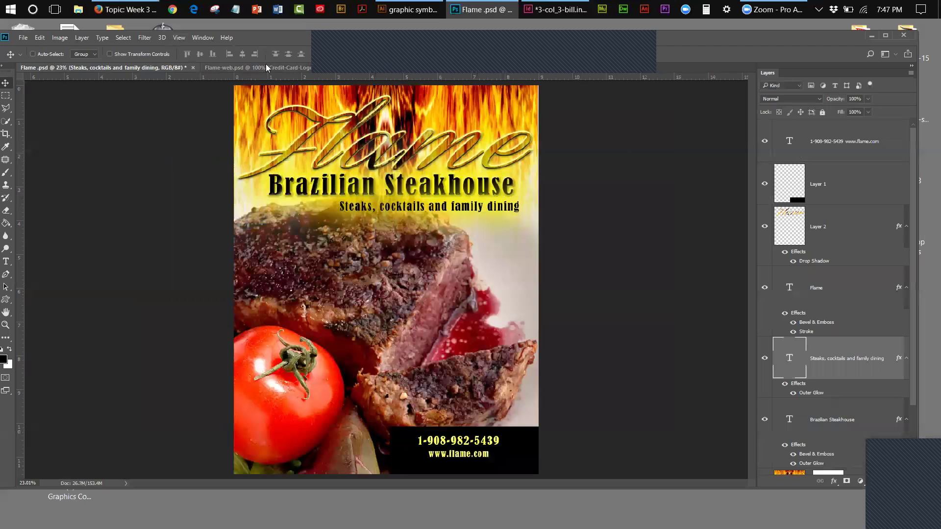
click(384, 66)
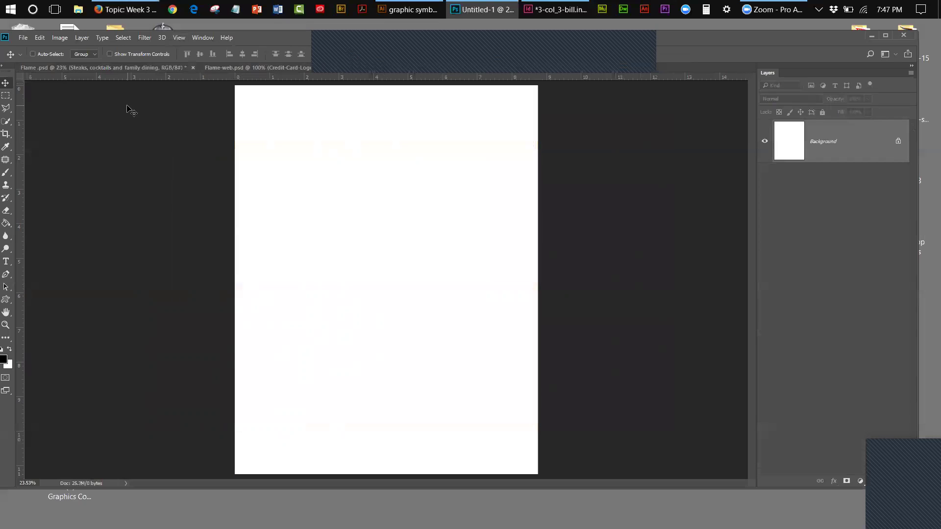
Switch to Firefox and read the banner size and resolution requirements in the Week 3 Assessment - Ad conversion: print to web
click(151, 14)
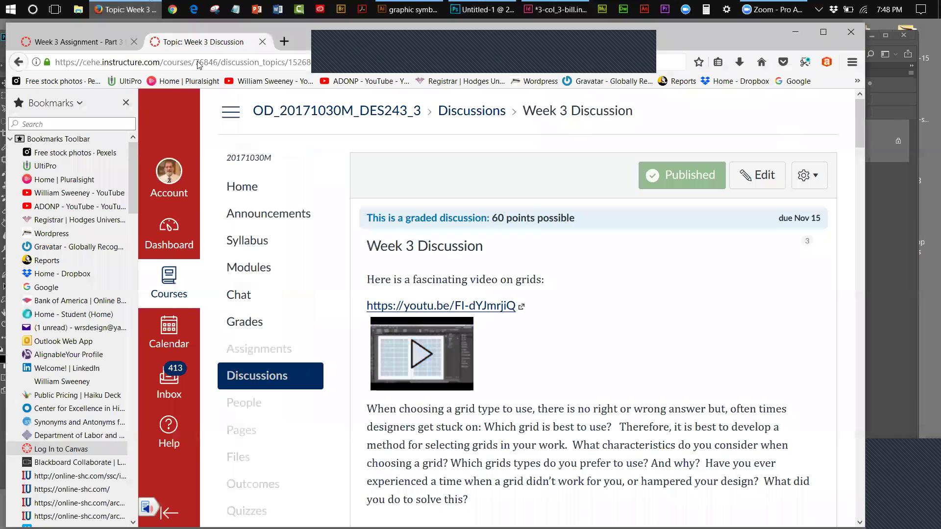
click(251, 349)
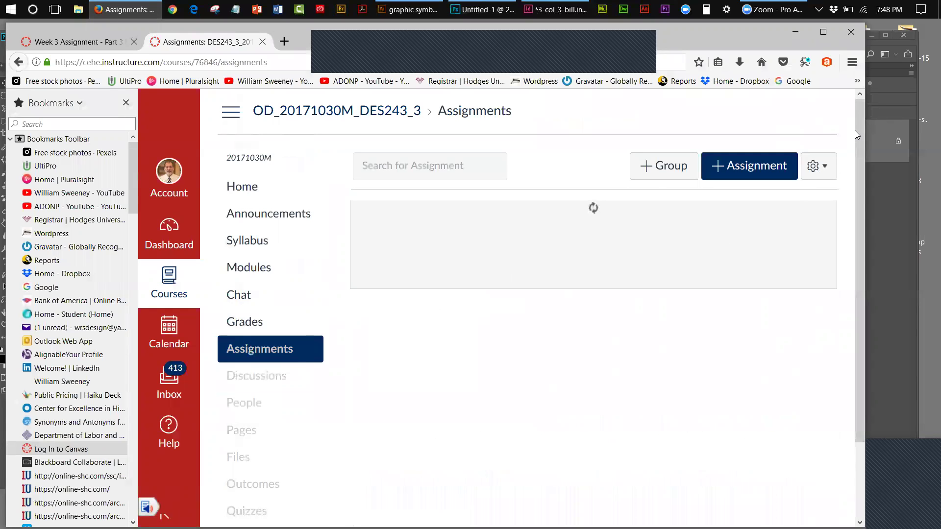
scroll(857, 191, down, 15)
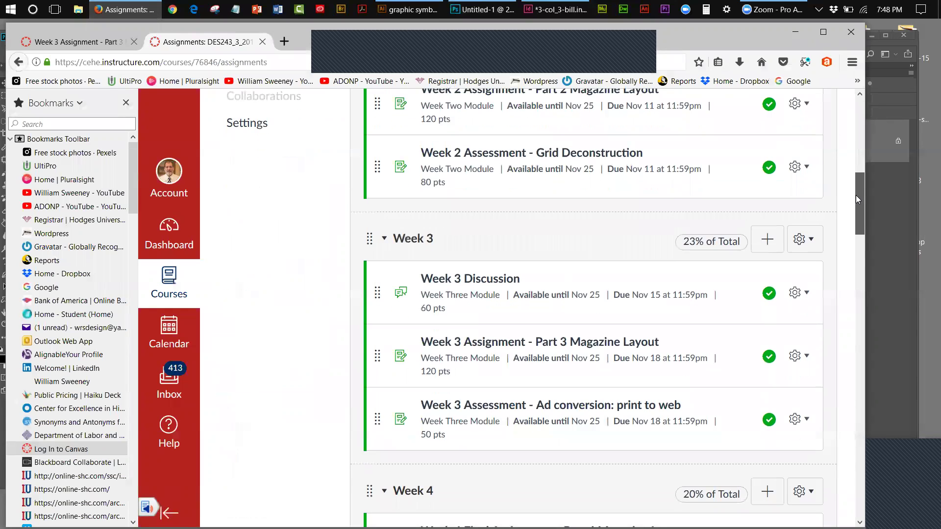
scroll(855, 247, up, 4)
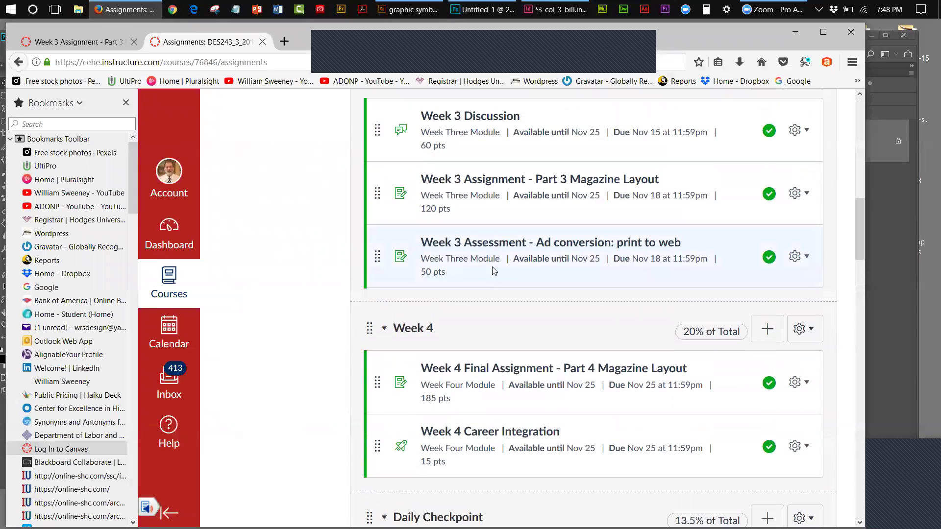
click(490, 245)
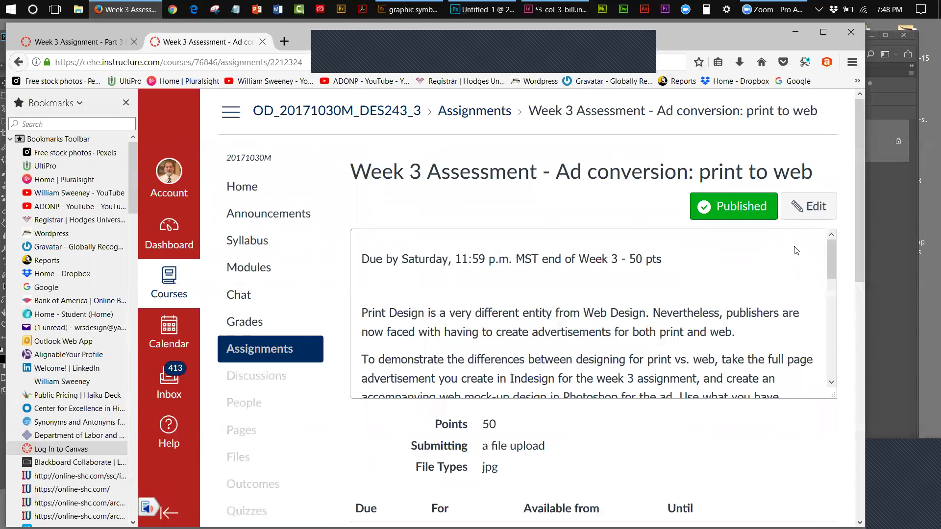
drag(832, 260, 831, 299)
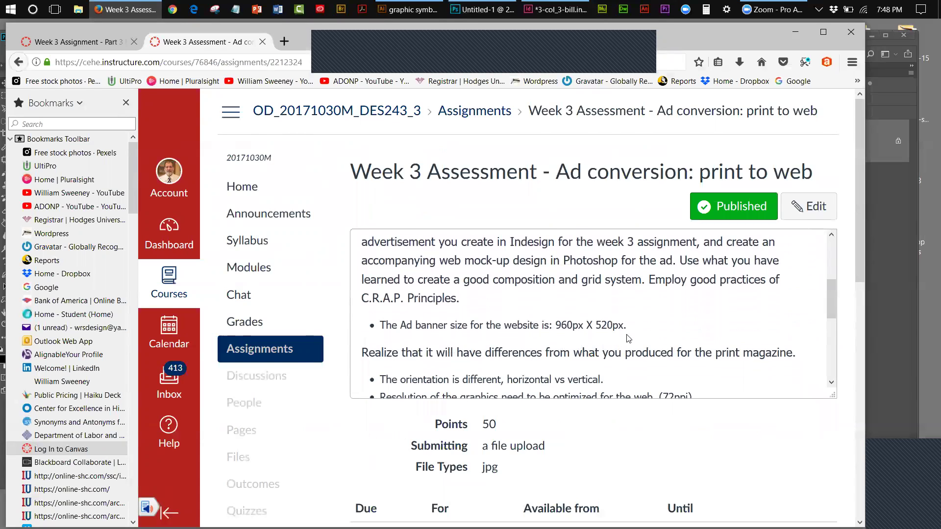
drag(828, 285, 830, 311)
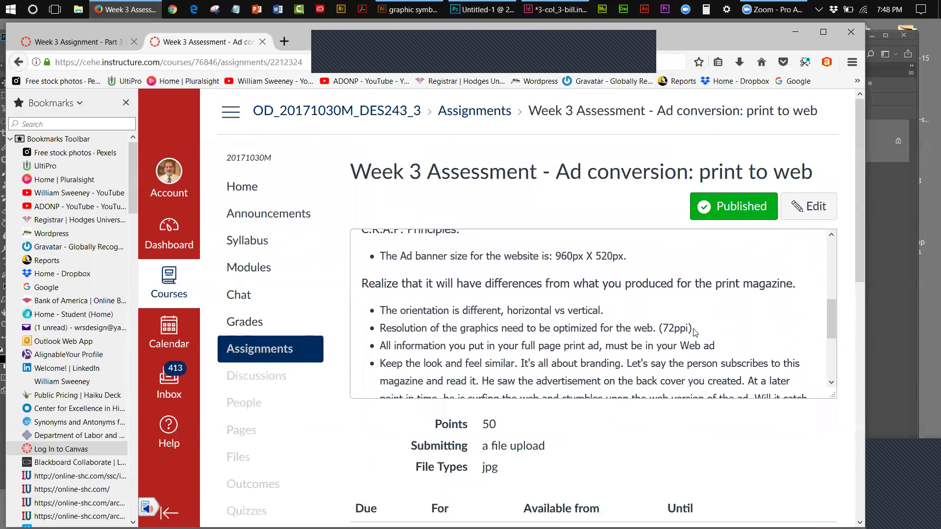
click(795, 33)
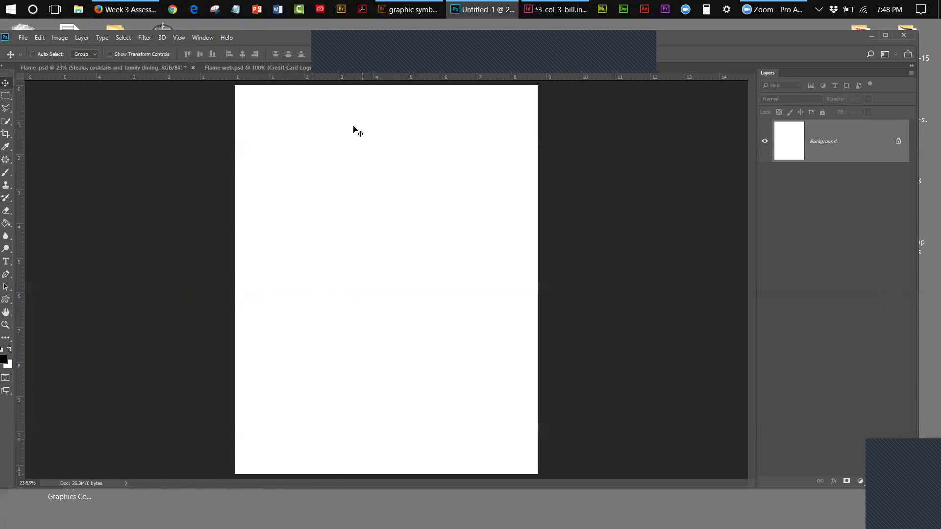
Save the blank print document as Flame-print in Photoshop format in the Wednesday work folder inside week 3
click(22, 39)
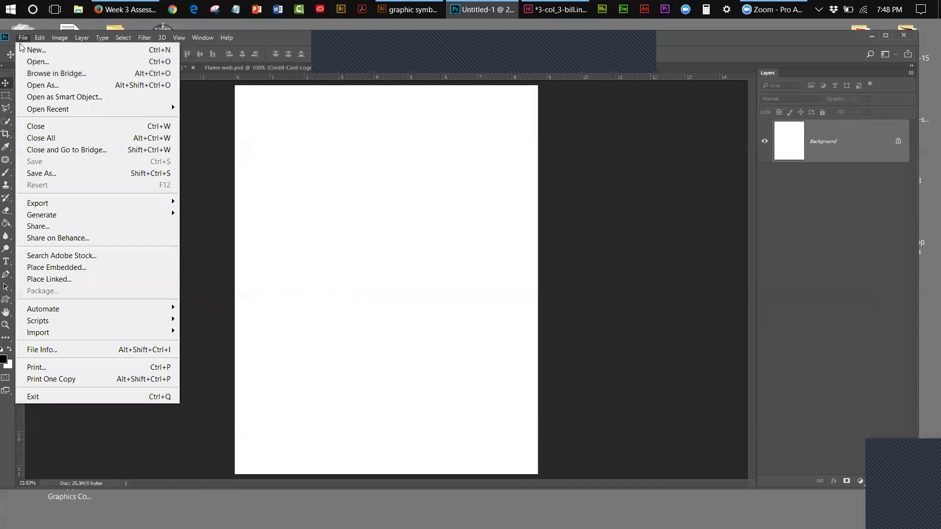
click(42, 174)
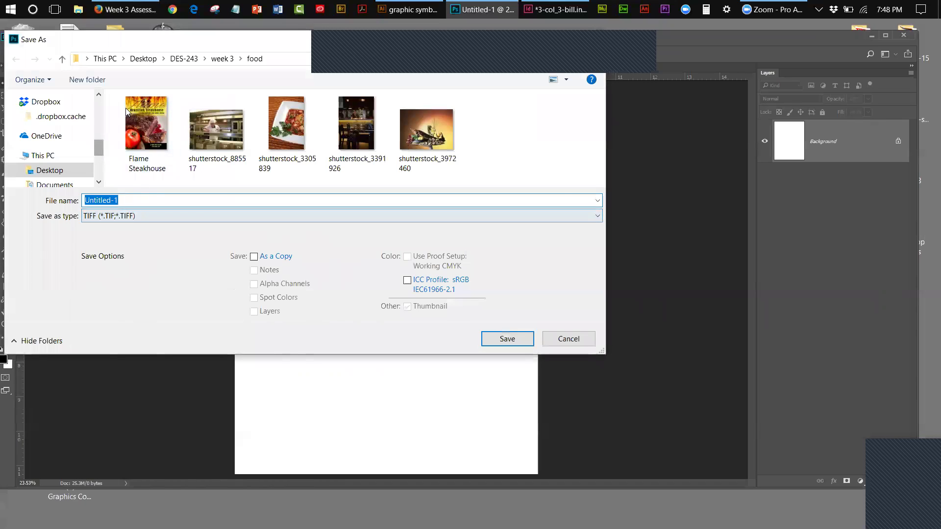
click(222, 58)
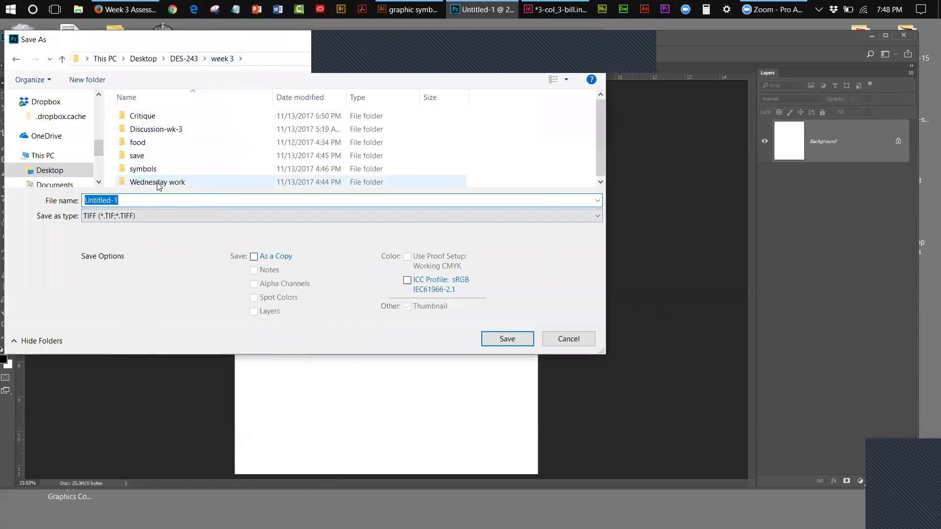
drag(604, 133, 602, 163)
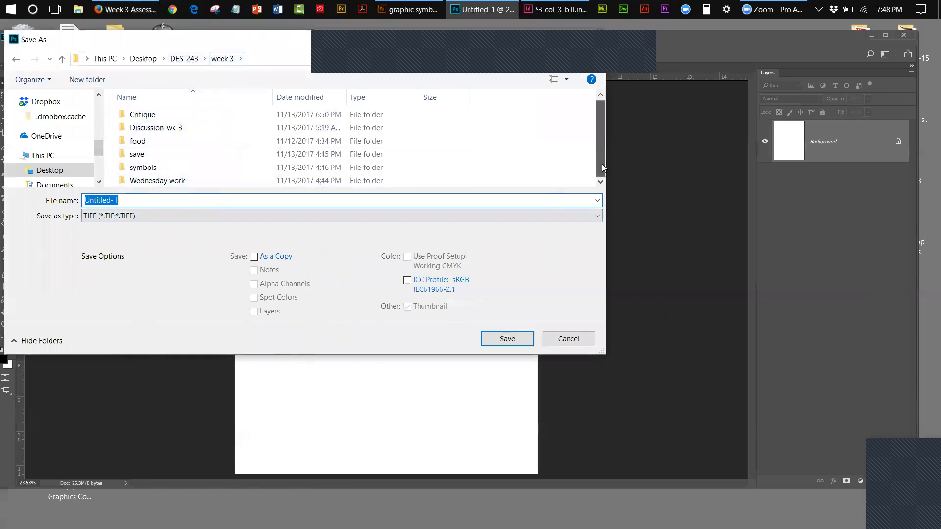
click(160, 182)
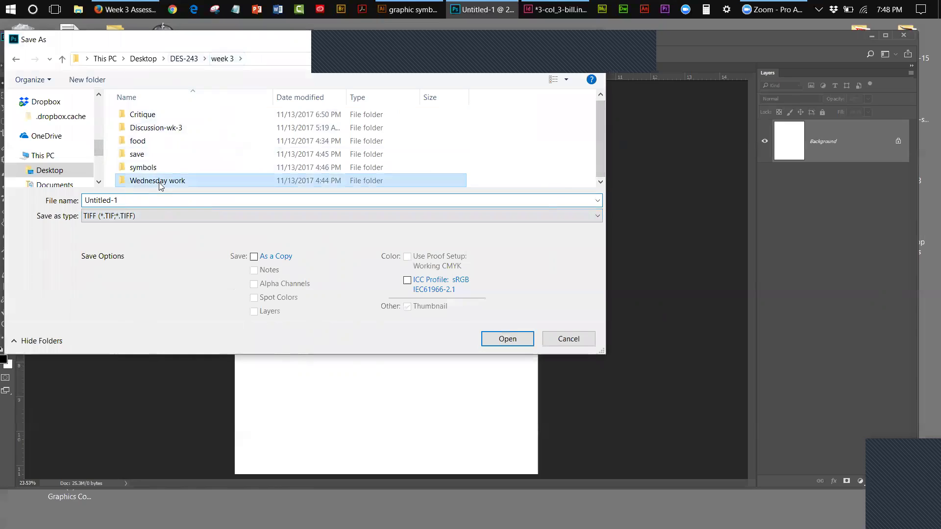
double_click(160, 182)
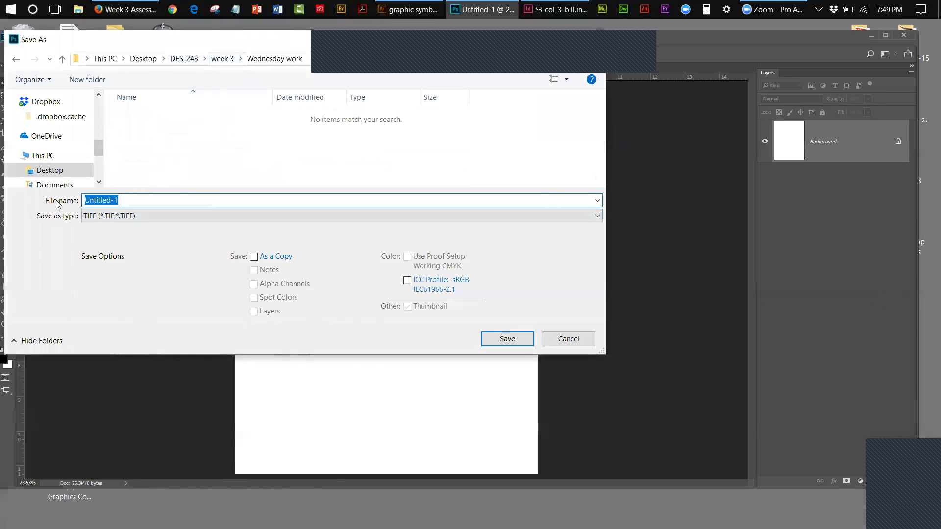
text(Flame-print)
click(130, 219)
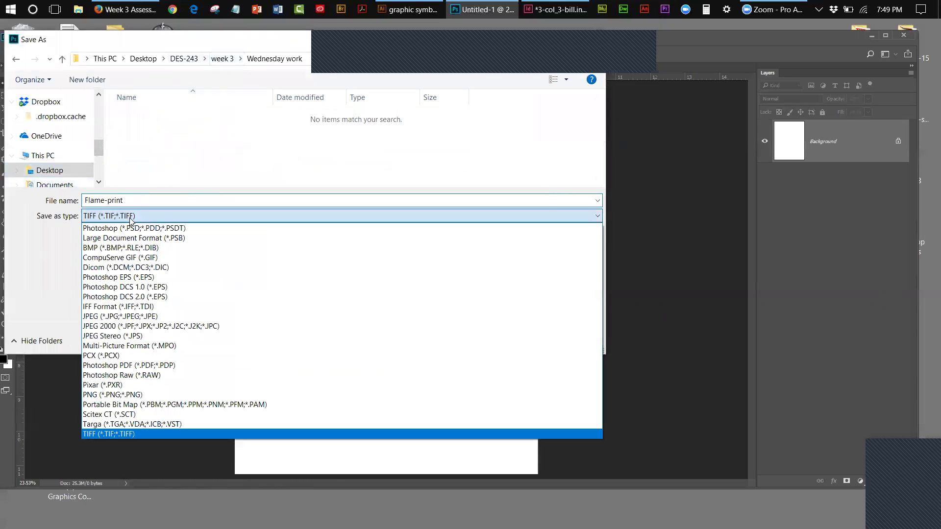
click(130, 228)
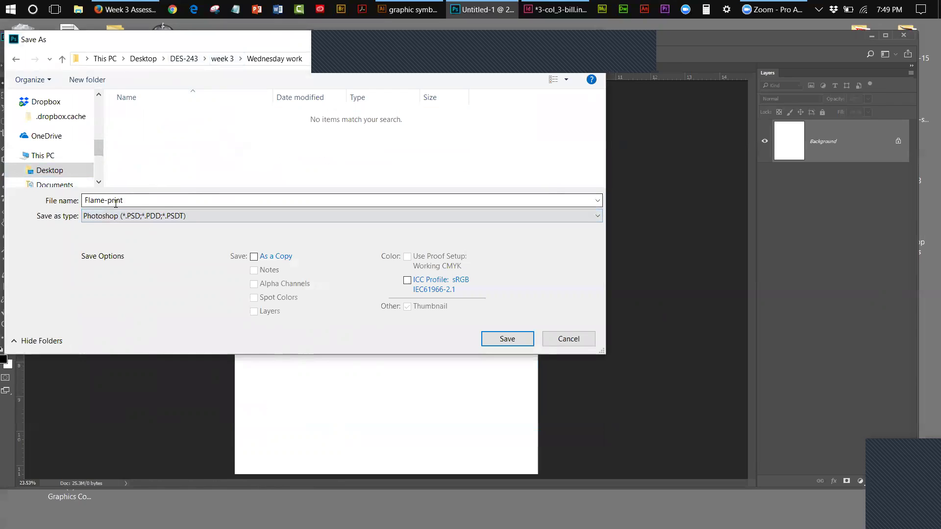
click(502, 338)
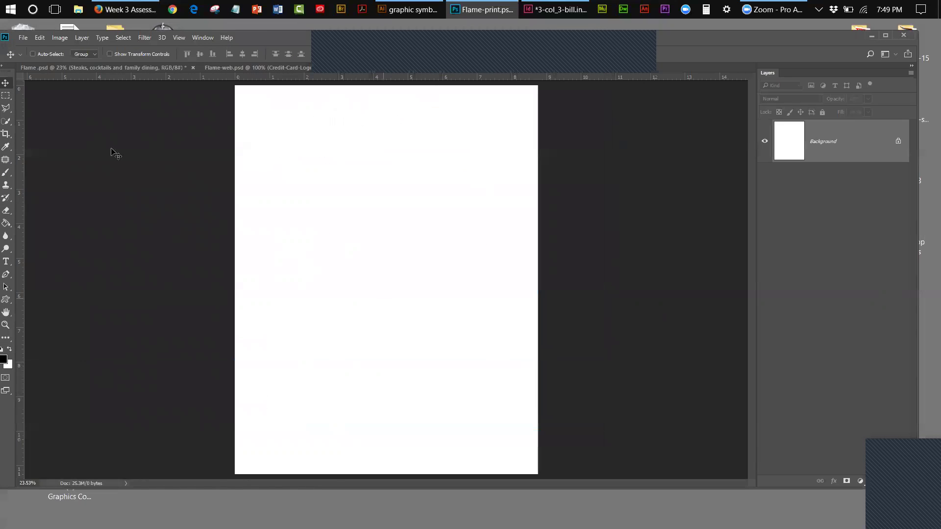
Start a new document for the web ad, 960 pixels wide by 520 pixels high
click(23, 38)
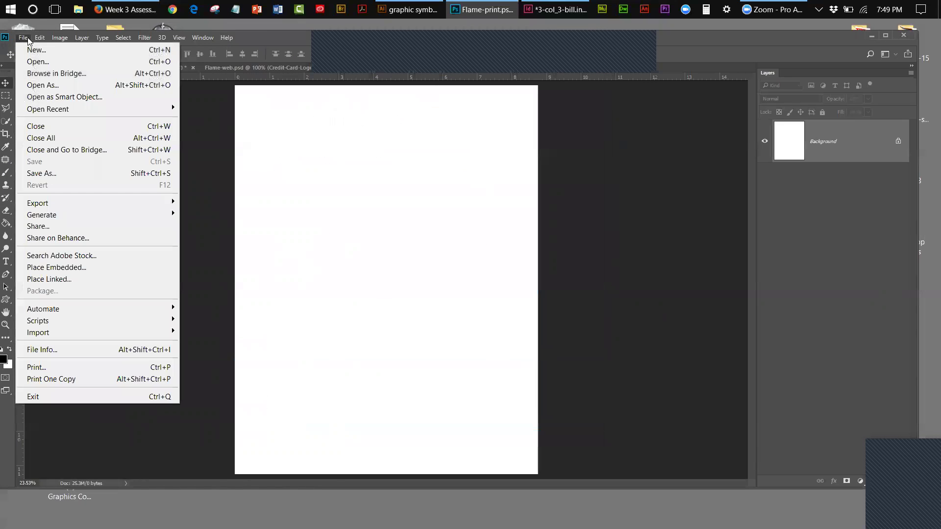
click(38, 61)
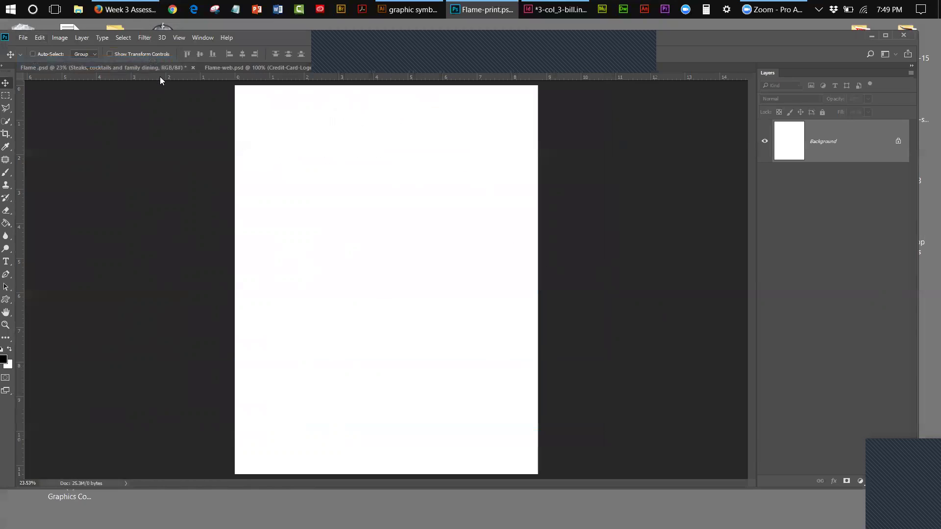
click(26, 41)
click(30, 49)
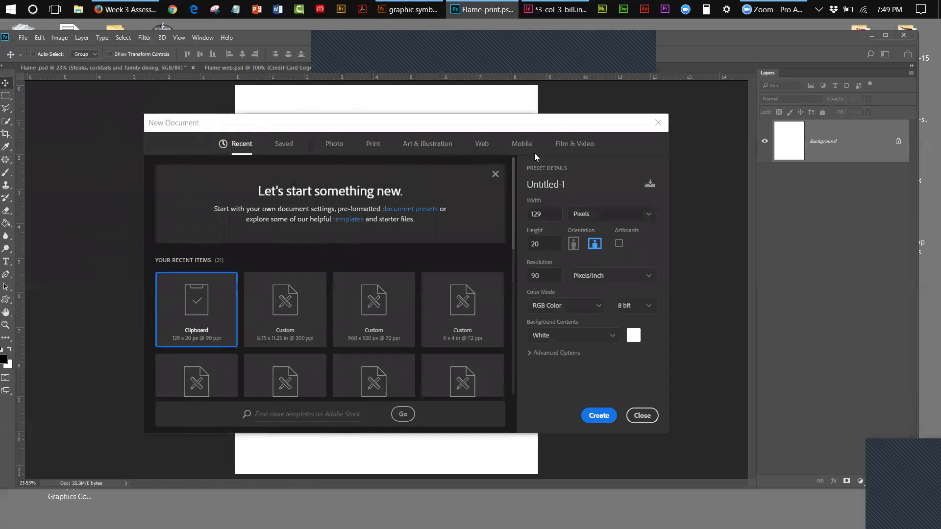
drag(532, 130, 559, 108)
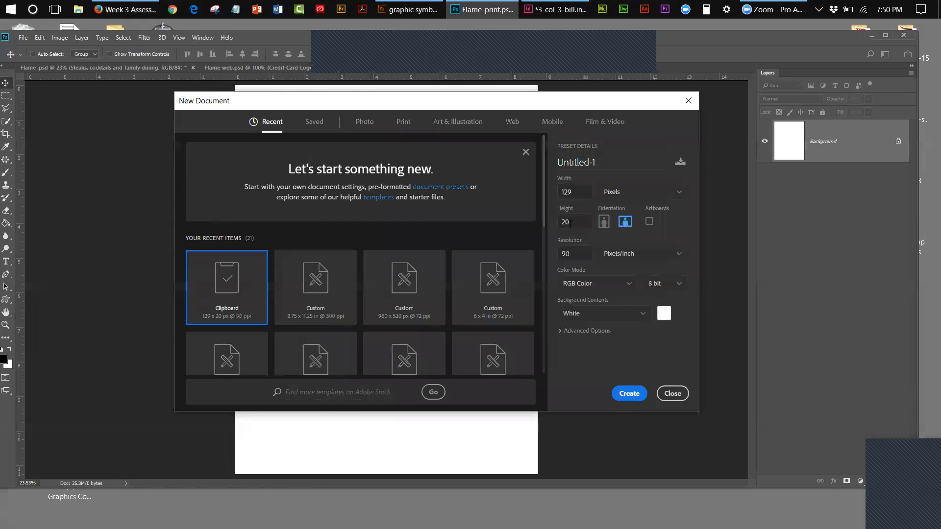
drag(575, 190, 560, 191)
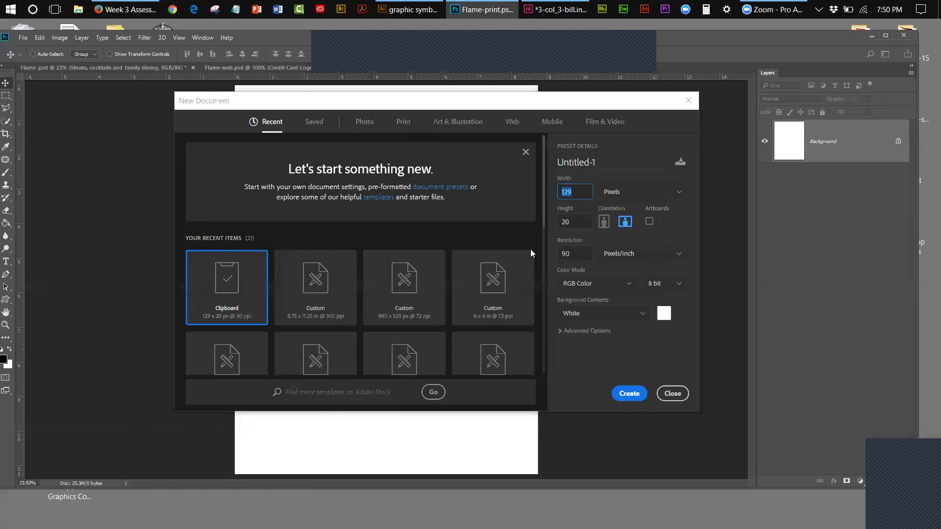
text(960)
click(571, 222)
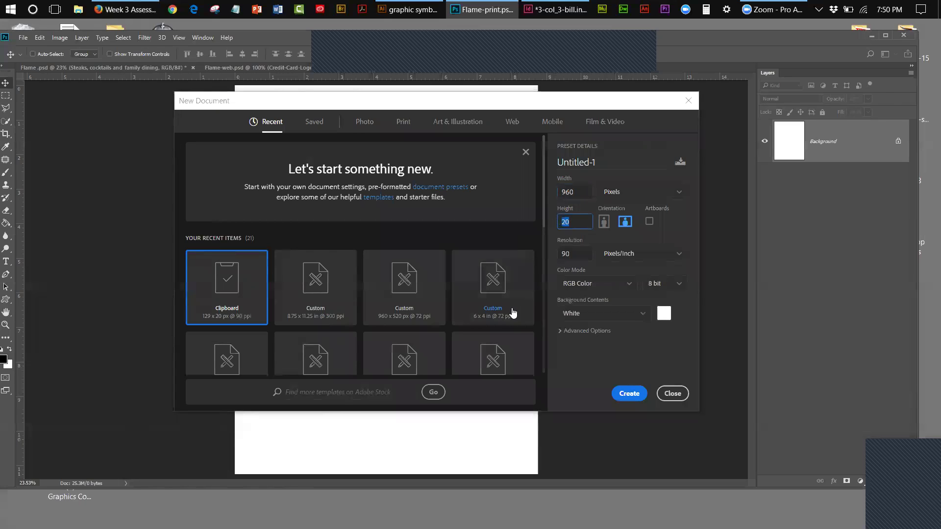
text(520)
Set the web document's resolution to 72 pixels/inch, create it and return to the Flame-print document
click(571, 253)
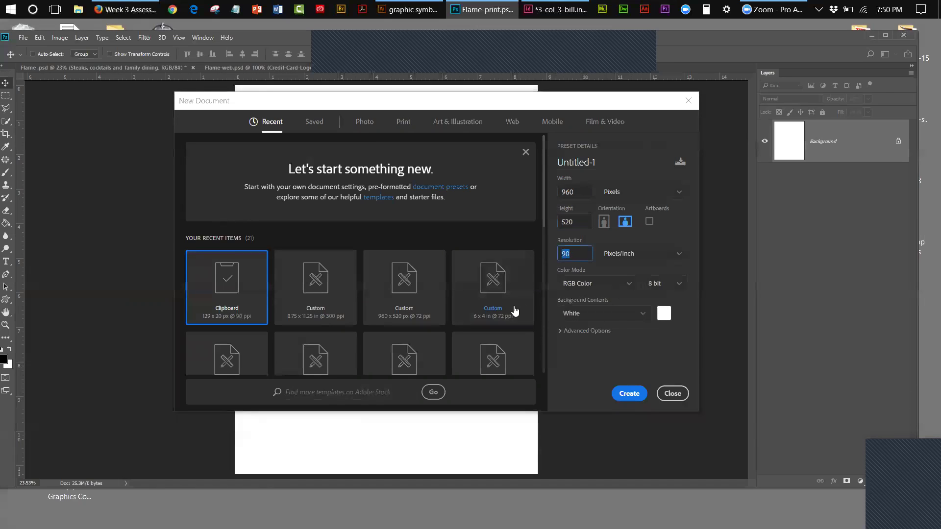
text(72)
click(634, 393)
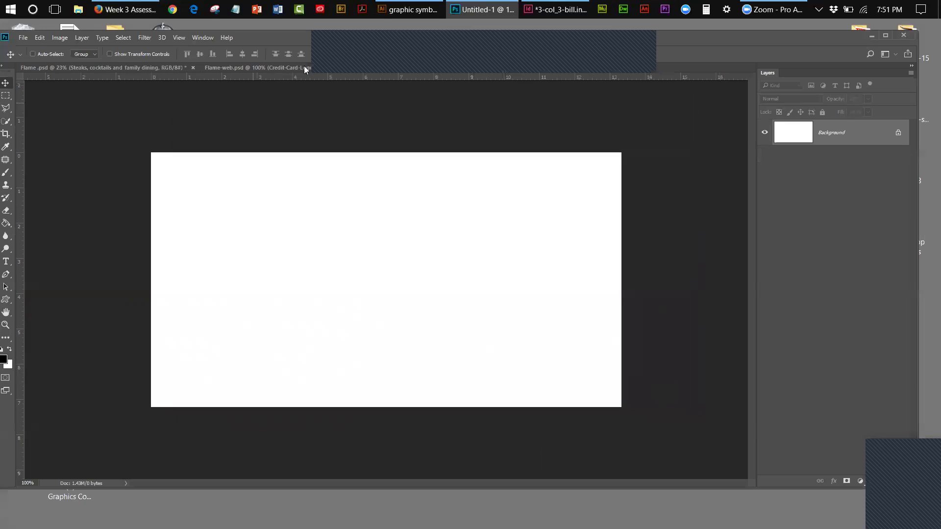
click(378, 70)
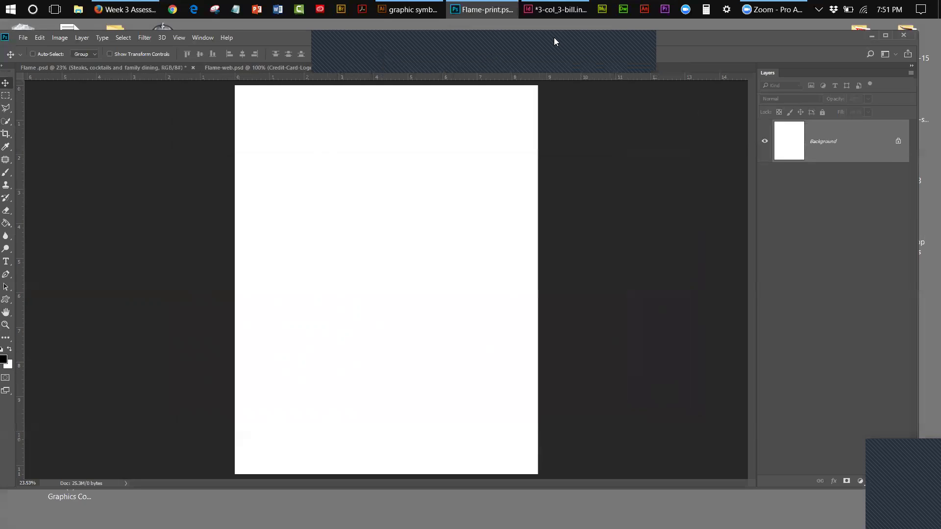
Save the untitled blank web document as Flame-web in Photoshop format in the Wednesday work folder inside week 3
click(483, 93)
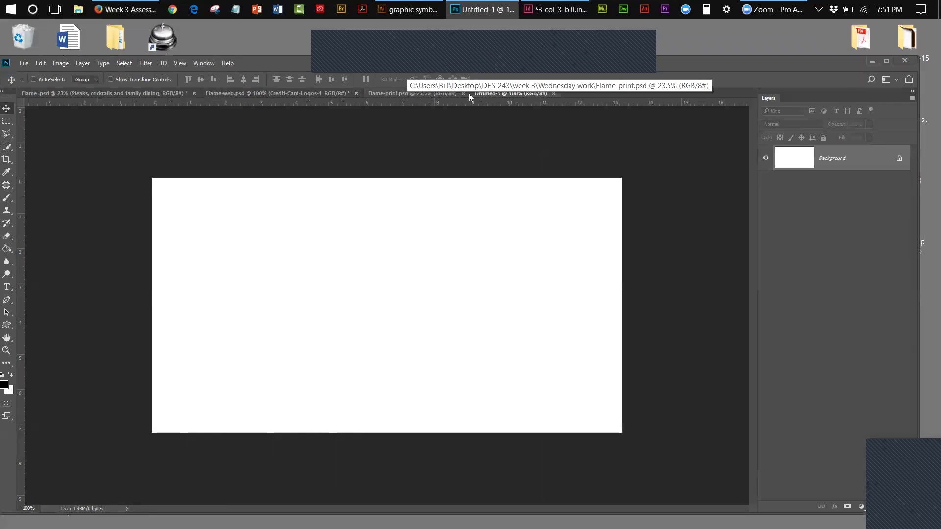
click(23, 63)
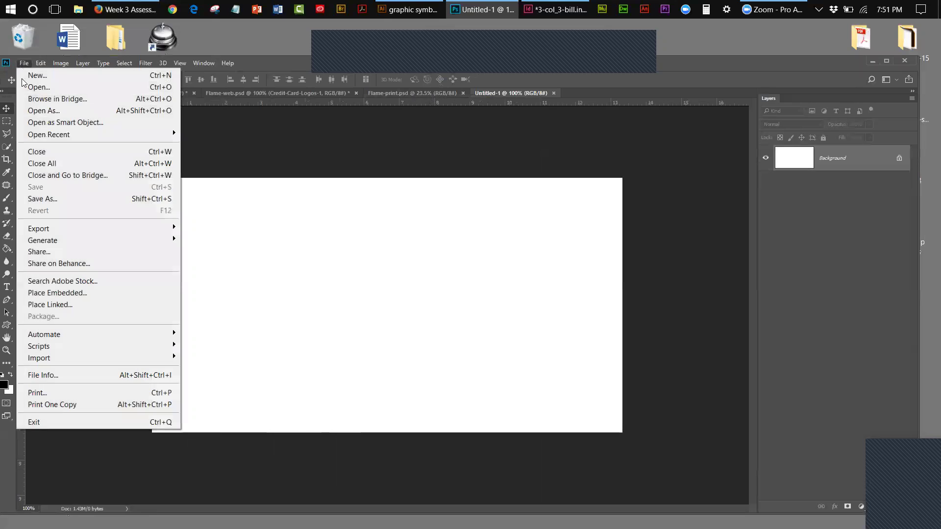
click(40, 199)
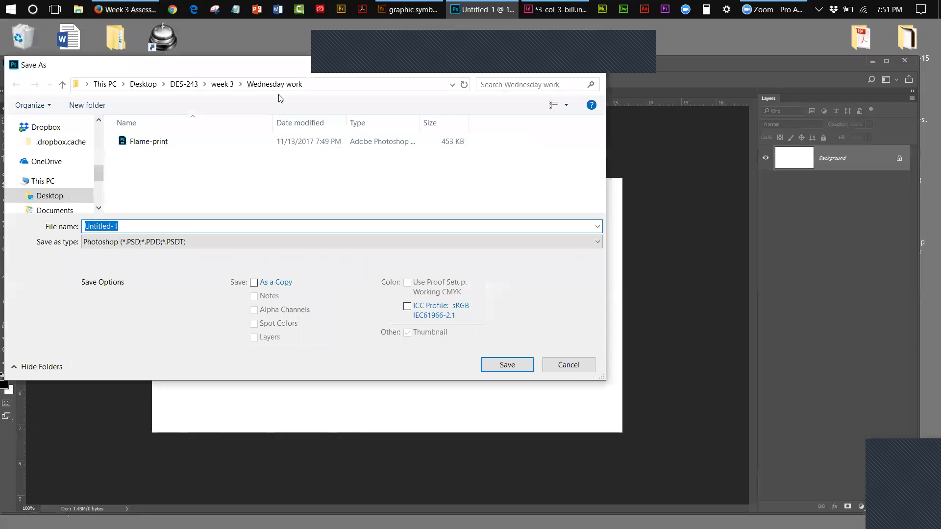
drag(122, 226, 55, 232)
text(Flame-web)
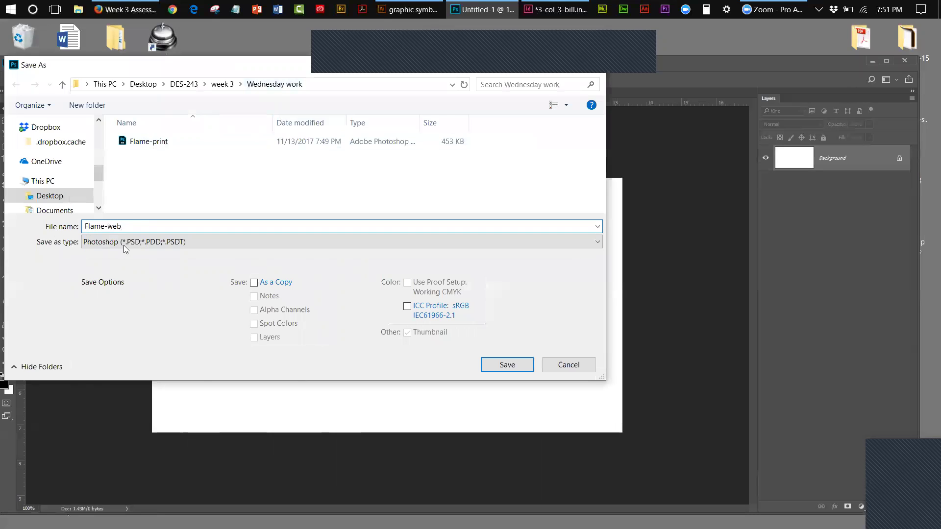
click(505, 364)
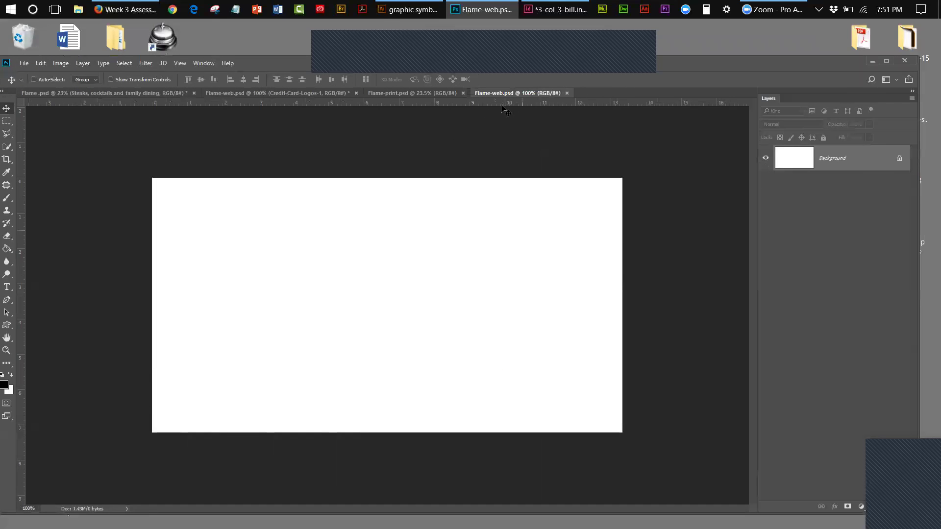
Review the finished Flame print ad and web banner, and return to the blank Flame-print document
click(68, 93)
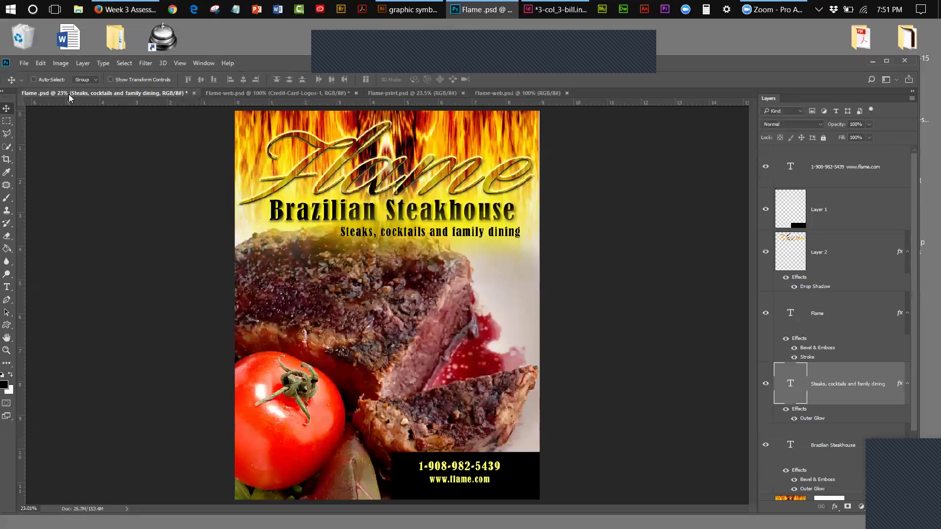
click(245, 93)
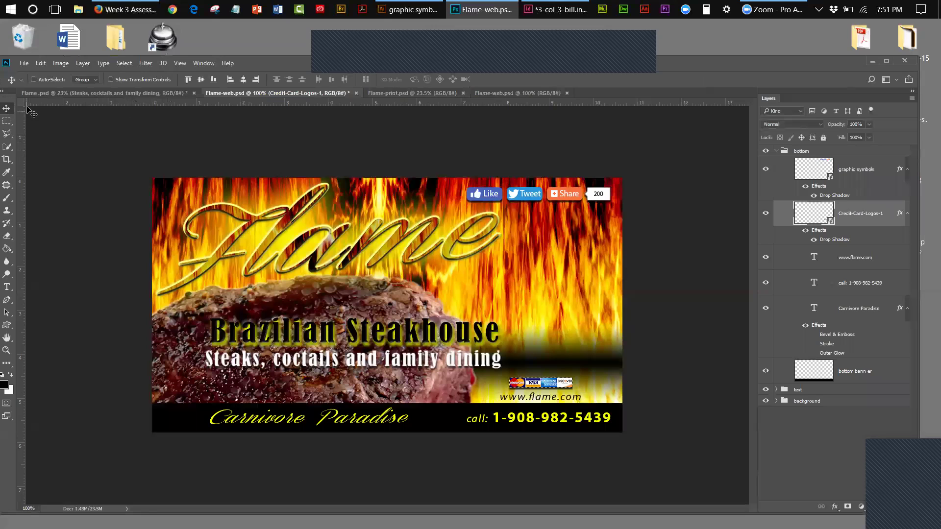
click(376, 94)
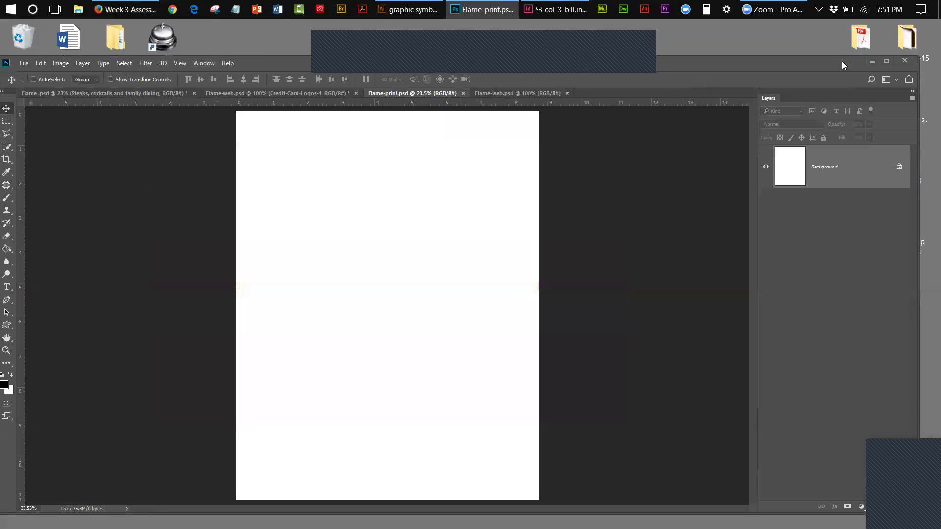
Browse to the food folder in DES-243, week 3, in File Explorer and examine the stock images available for the ads
drag(842, 61, 806, 52)
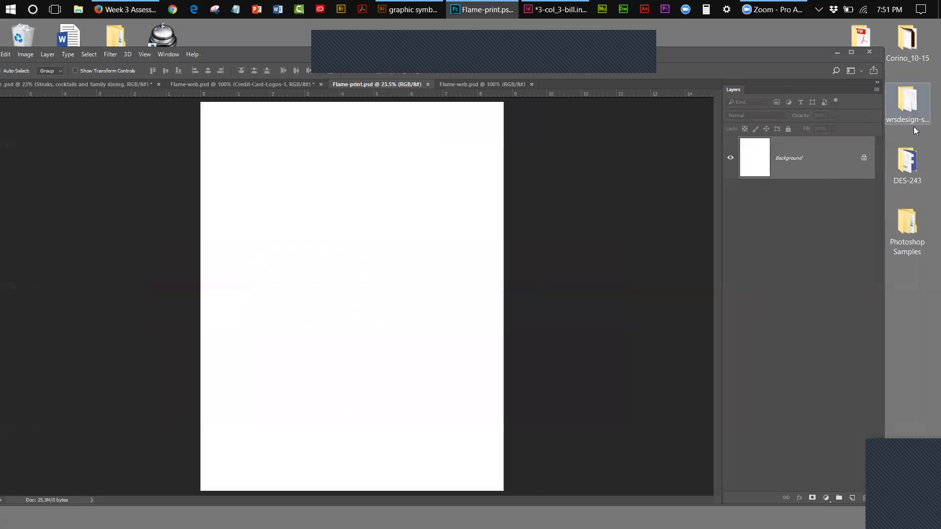
click(907, 166)
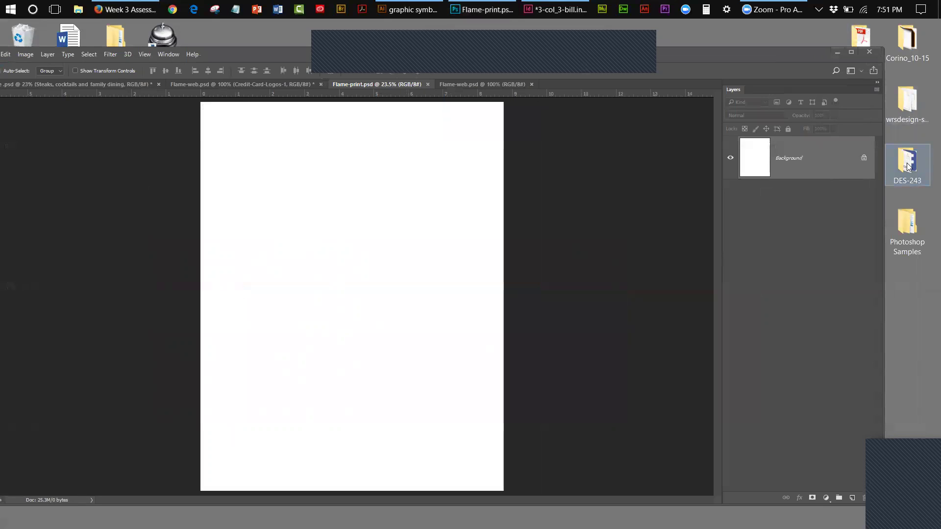
double_click(907, 155)
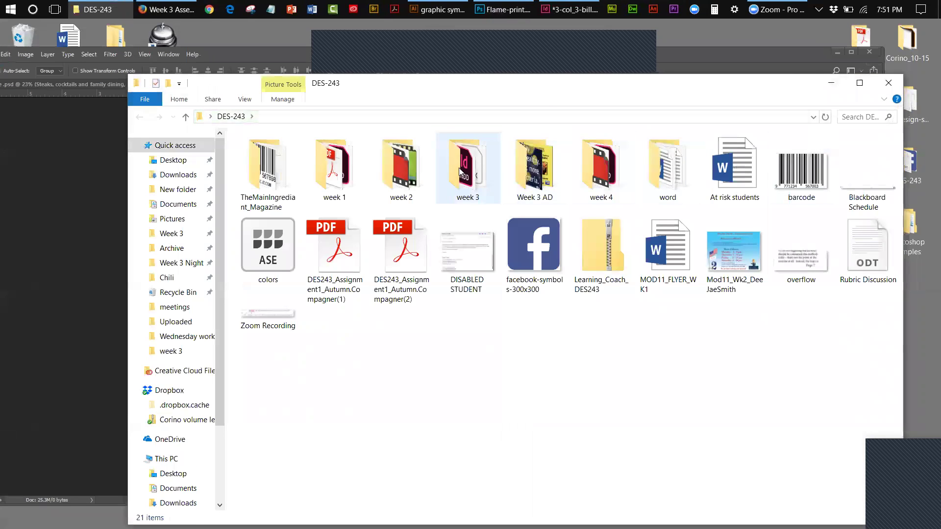
double_click(461, 172)
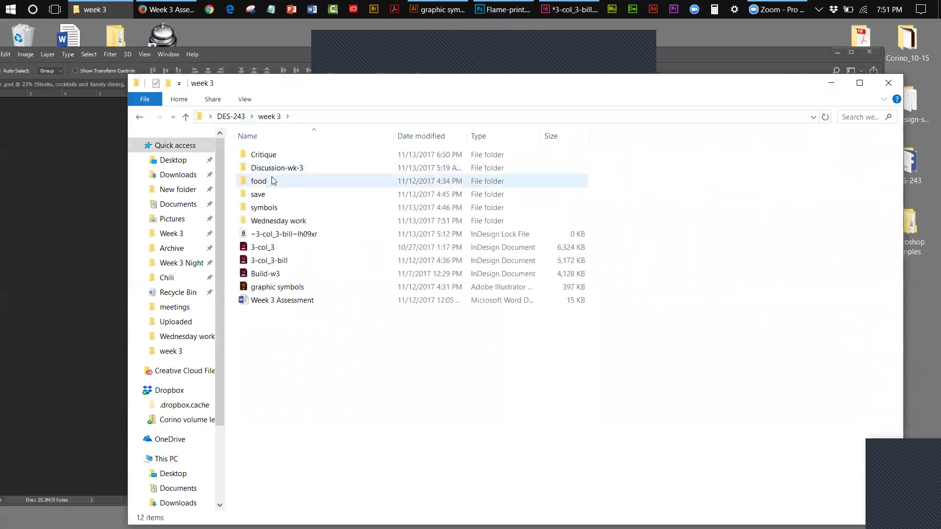
double_click(260, 182)
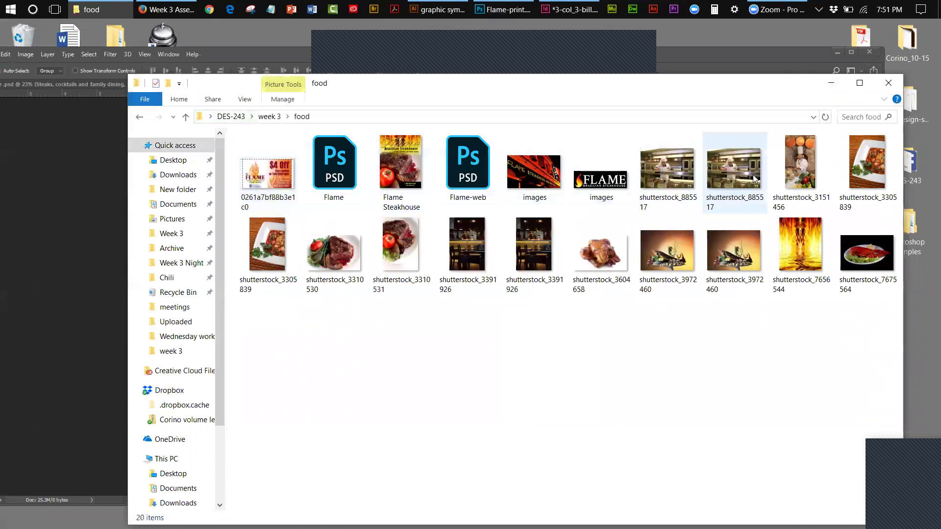
drag(757, 84, 713, 84)
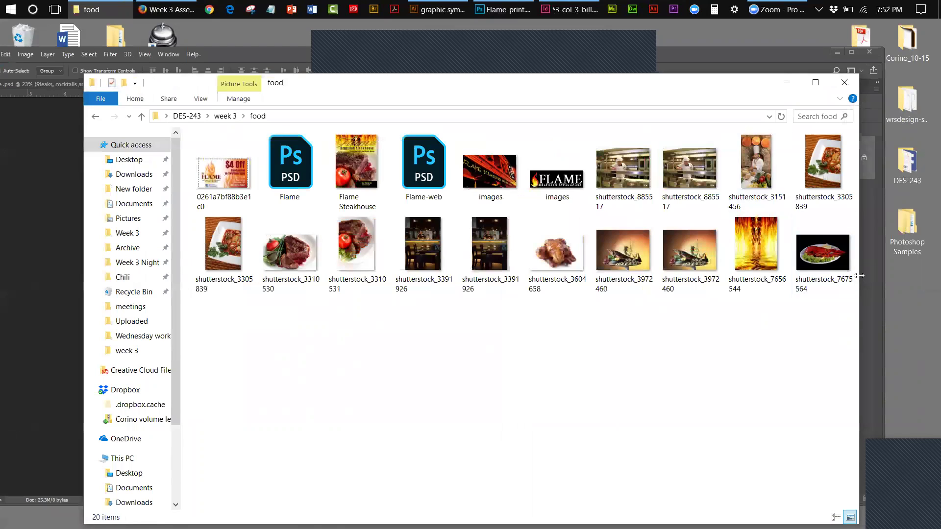
drag(859, 276, 906, 258)
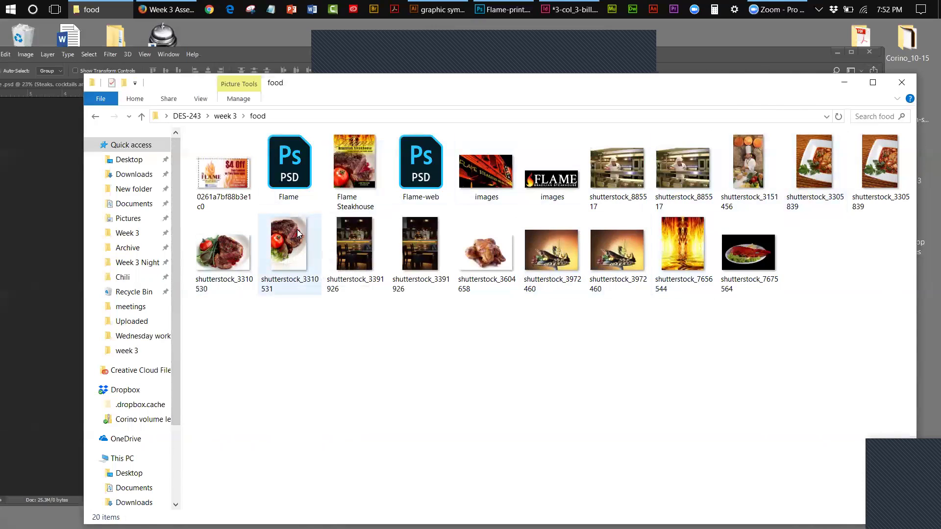
mouse_move(685, 254)
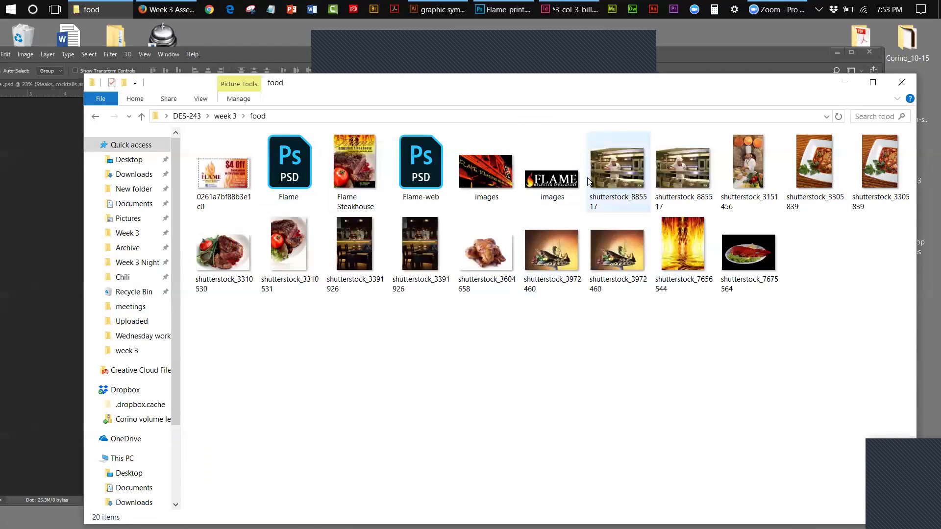
click(843, 81)
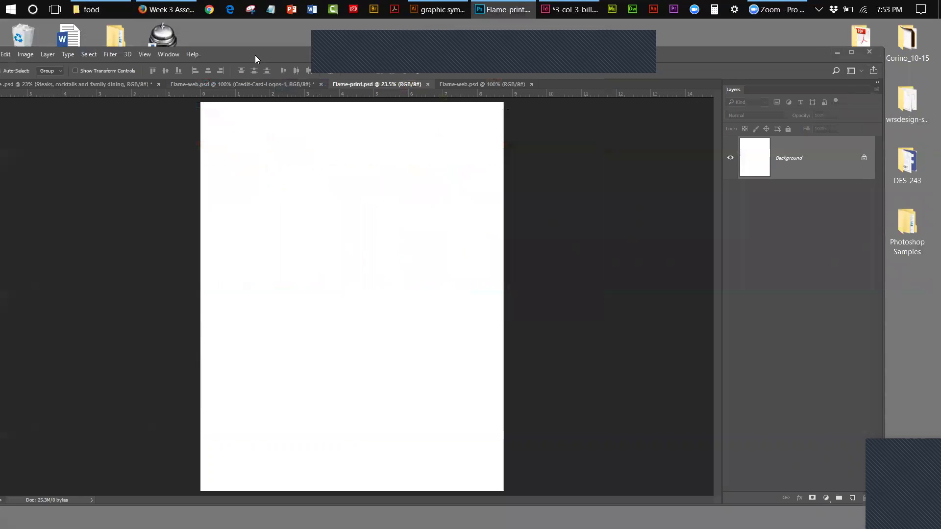
Place the fire image shutterstock_7656544 from the week 3 food folder as an embedded file in Flame-print
drag(295, 49, 344, 45)
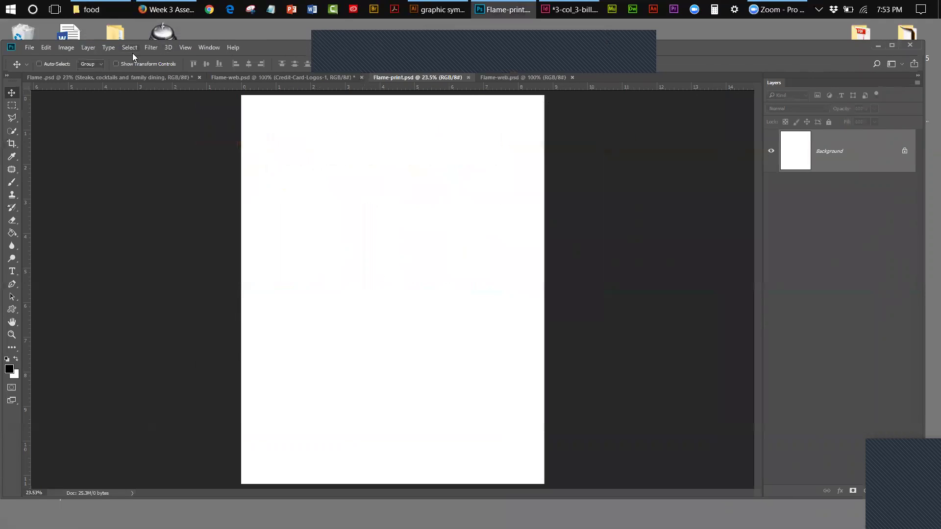
click(30, 49)
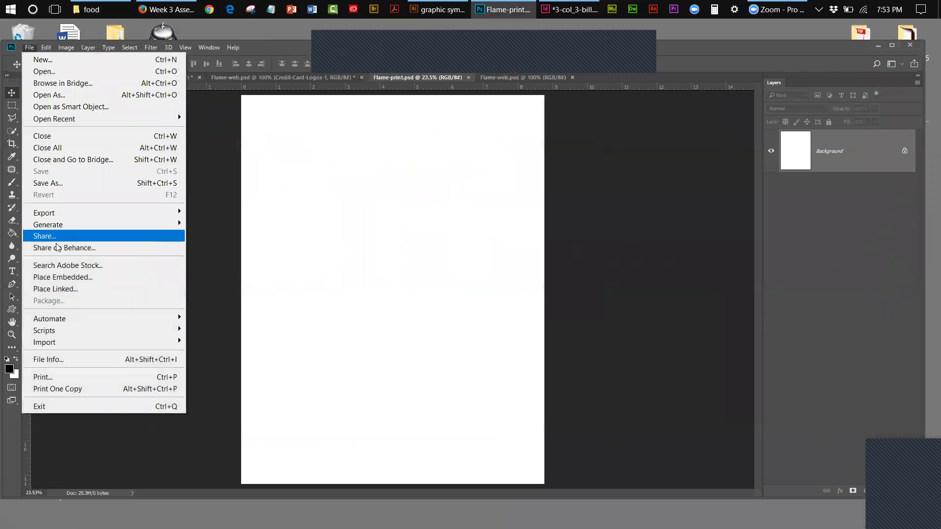
click(68, 278)
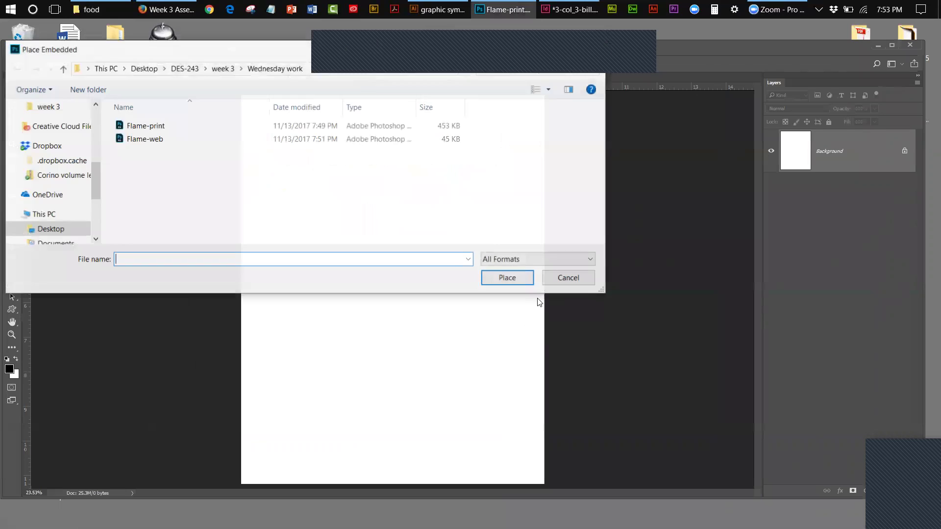
click(223, 68)
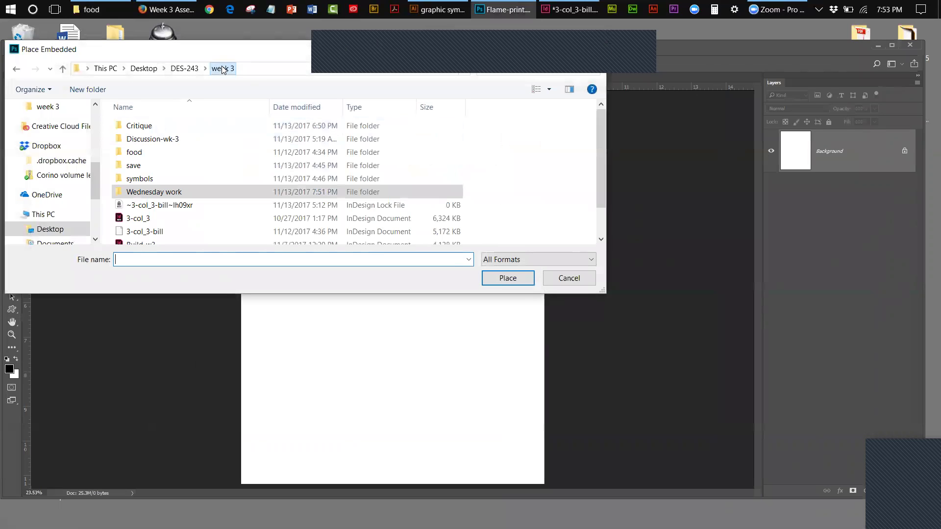
double_click(133, 152)
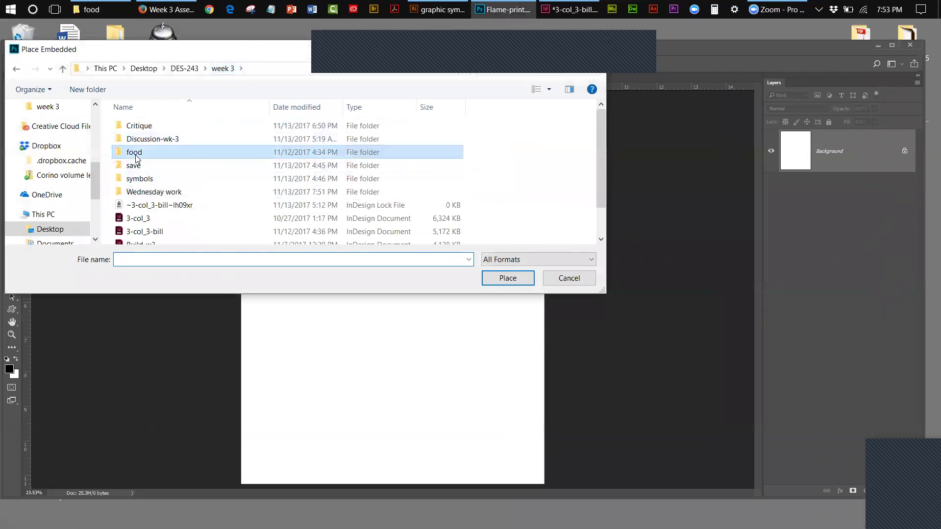
drag(603, 142, 603, 193)
click(433, 191)
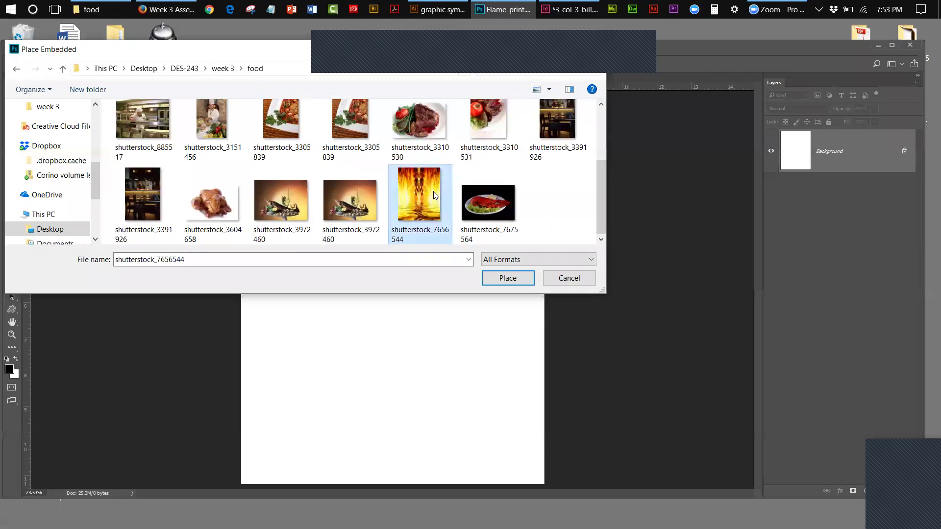
click(513, 282)
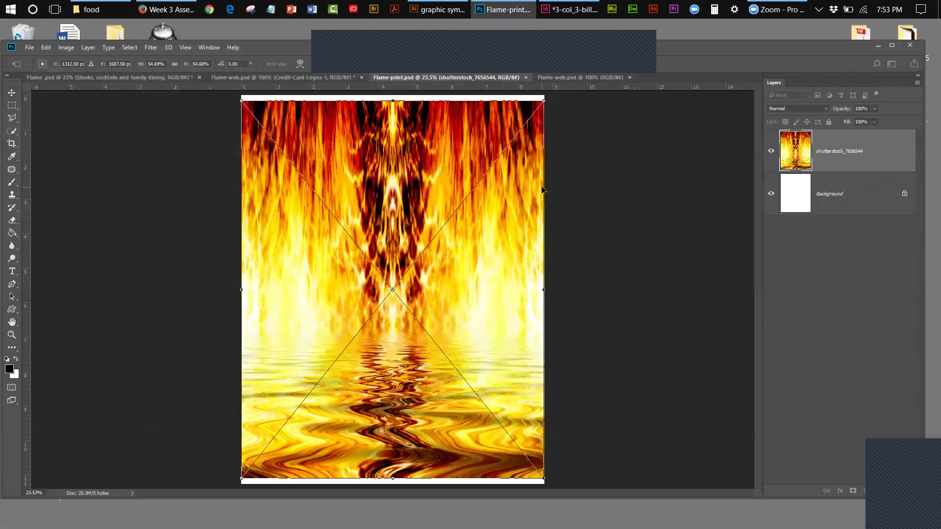
Scale the placed fire image from its centre to about 57.4% so it covers the whole canvas, and commit the placement
click(187, 48)
click(219, 148)
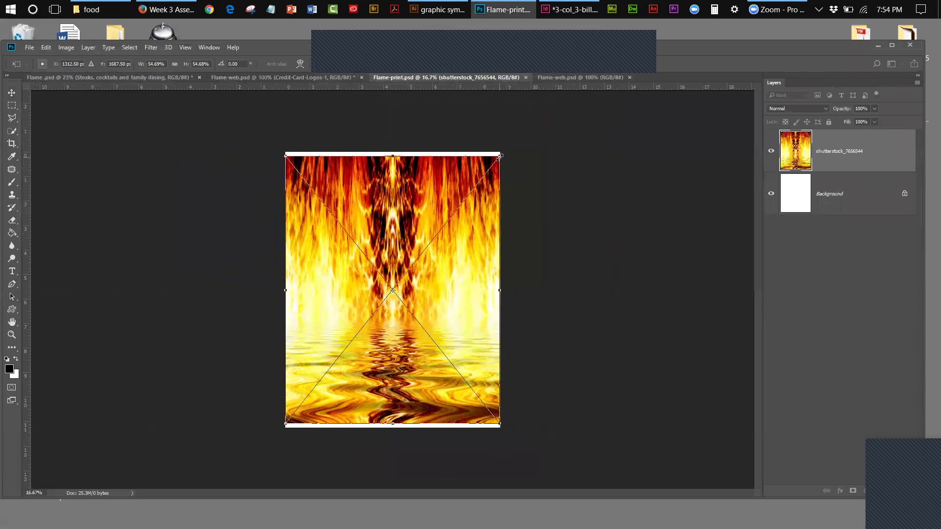
drag(500, 156, 505, 149)
click(12, 92)
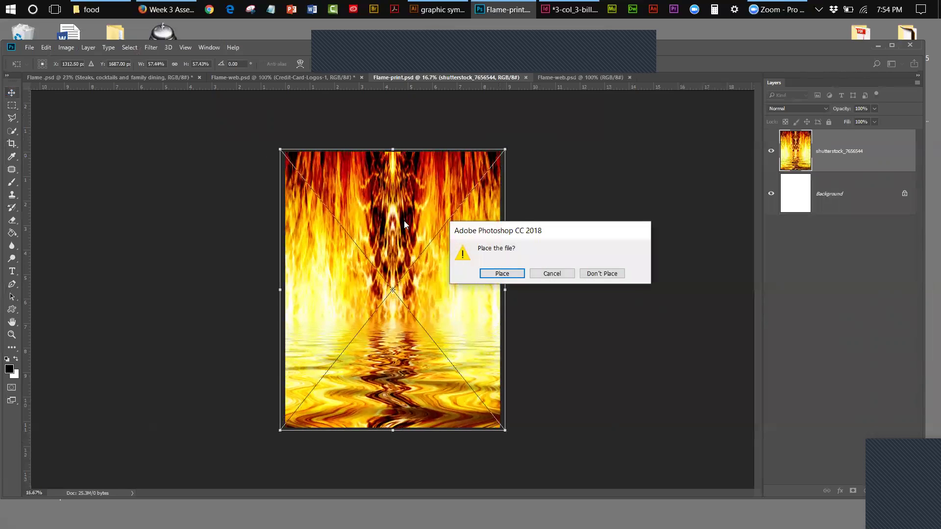
click(498, 273)
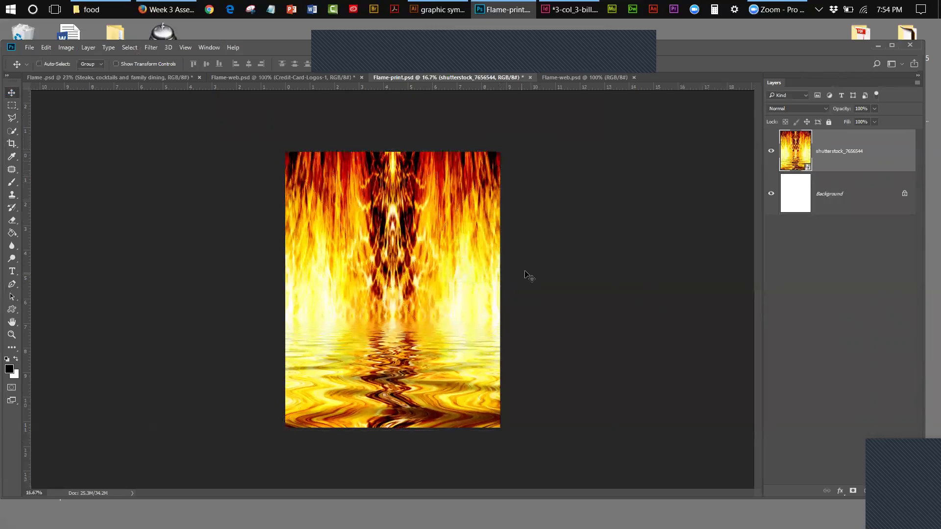
Rename the fire image layer to "flame background" and deselect the layers
double_click(835, 152)
text(Flame background)
click(831, 242)
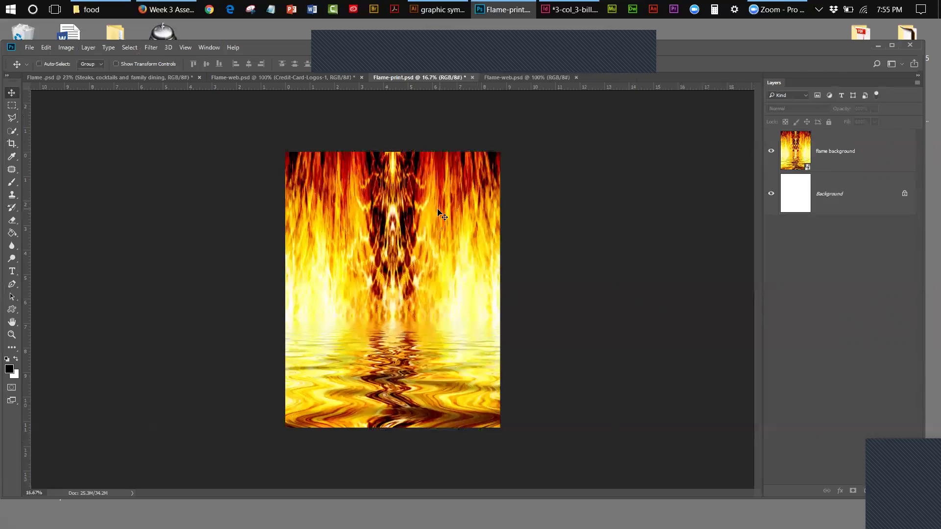
Lock all properties of the flame background layer and test the lock by trying to move the image
click(846, 155)
click(828, 123)
drag(491, 172, 542, 224)
click(535, 273)
click(535, 274)
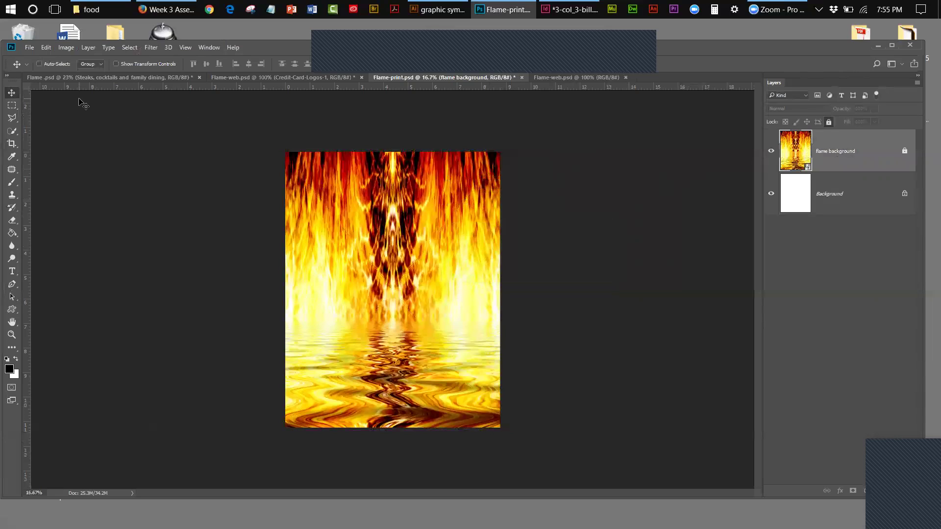
Check the finished Flame ad for reference, then place the steak image shutterstock_3310531 from the food folder as an embedded file in Flame-print
click(106, 83)
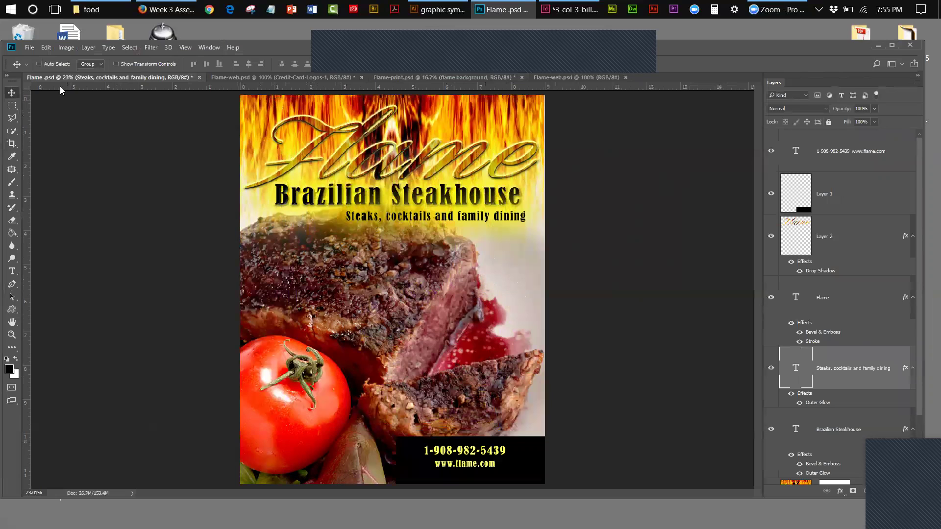
click(391, 77)
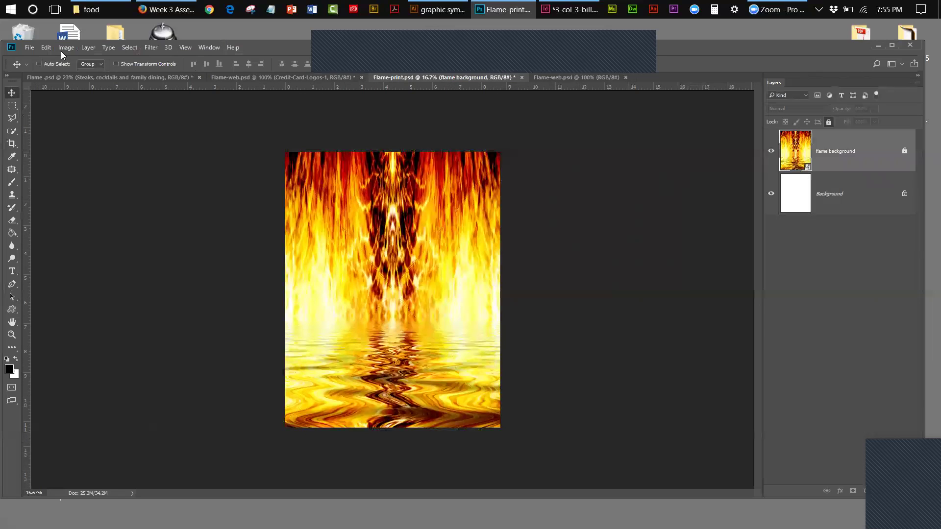
click(29, 48)
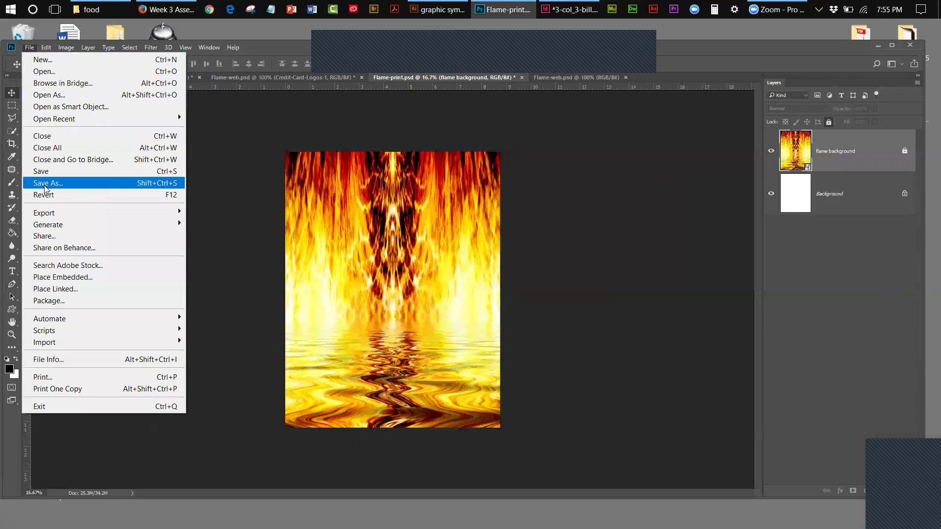
click(63, 281)
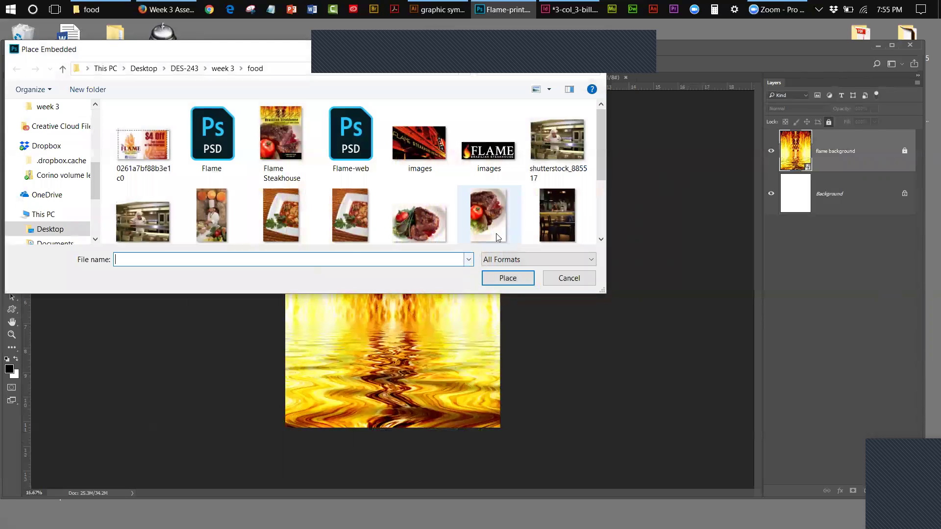
drag(605, 140, 612, 171)
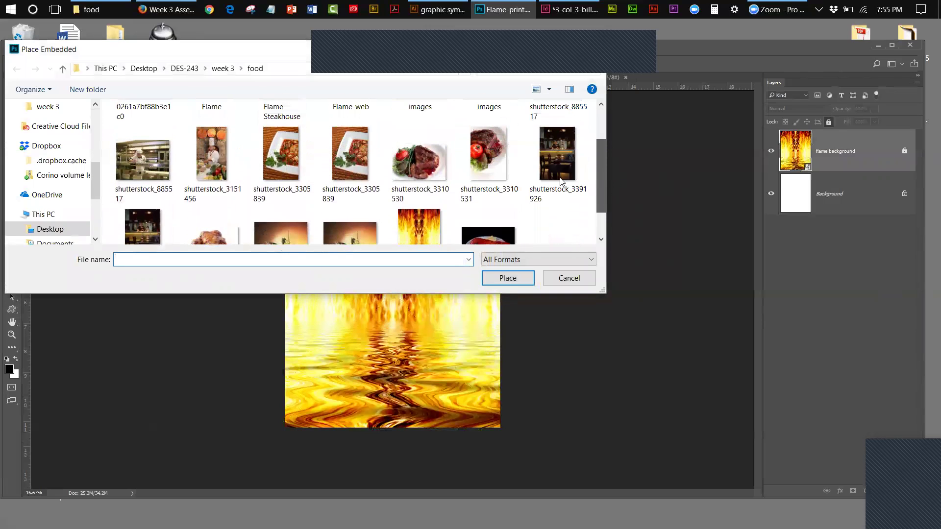
click(490, 161)
click(507, 281)
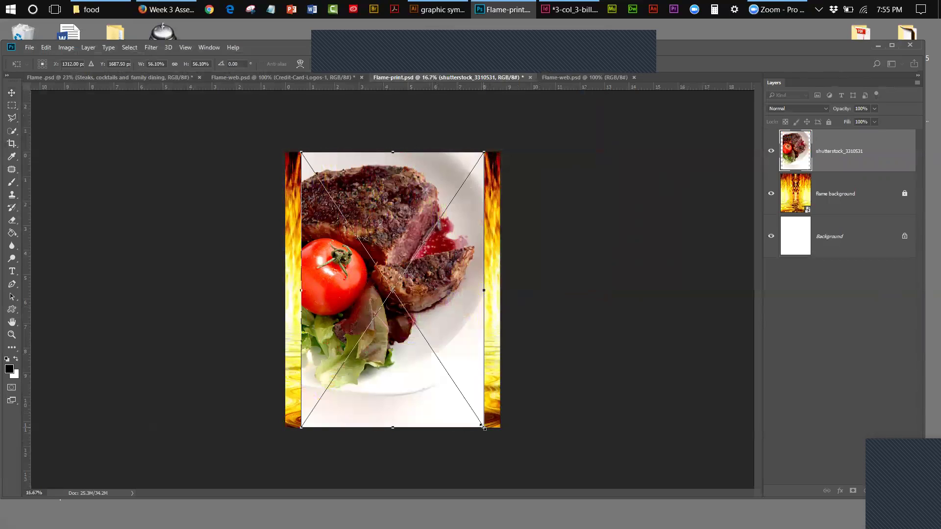
Scale the placed steak image from its centre to about 67% so it spans the canvas width, and commit the placement
drag(484, 426, 510, 448)
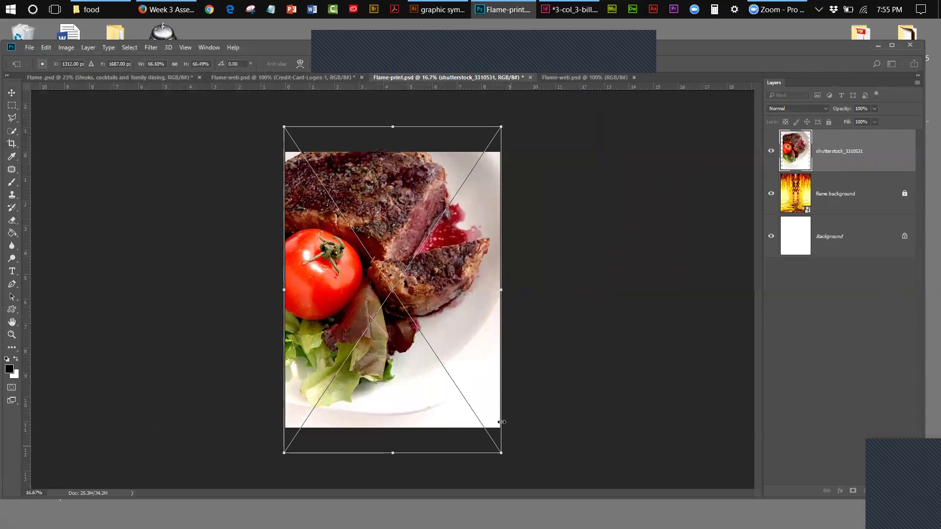
click(14, 93)
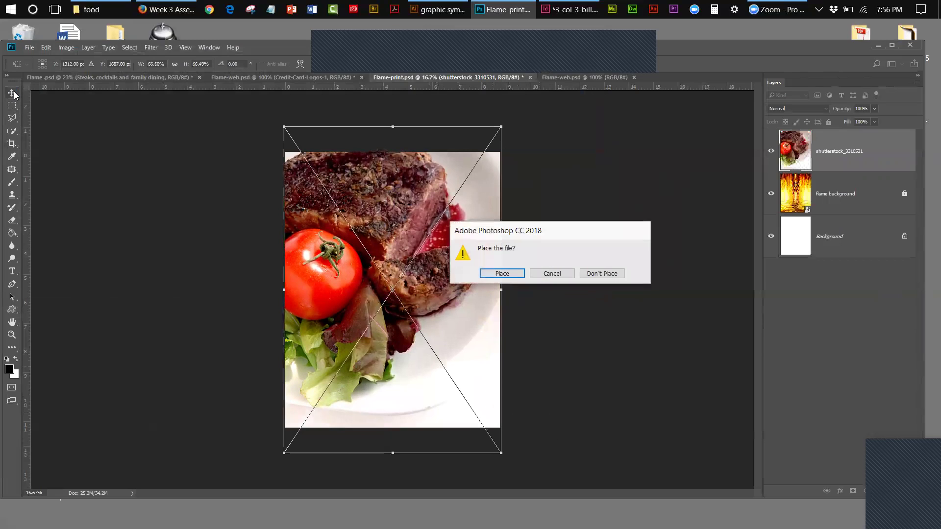
click(511, 273)
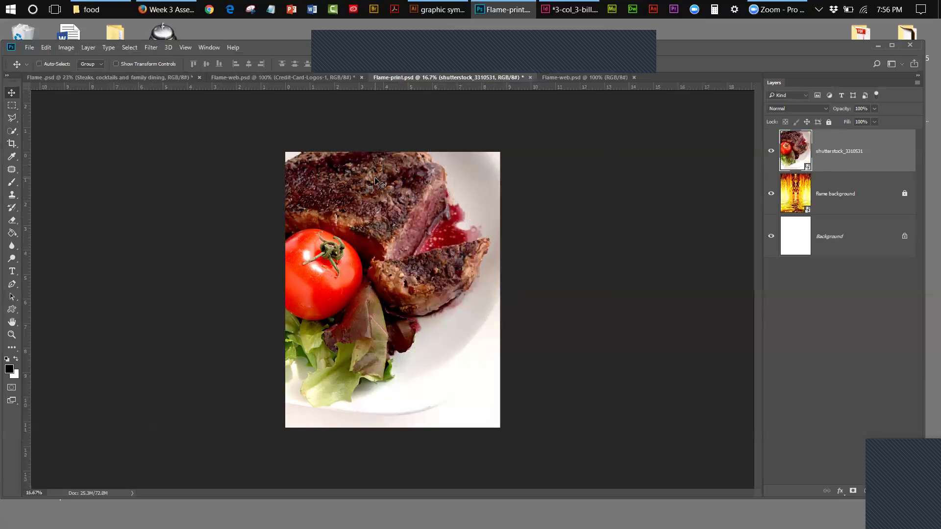
Move the steak image straight down about 4.85 in to uncover the upper flames, and compare the layout with the finished Flame ad
drag(376, 182, 405, 300)
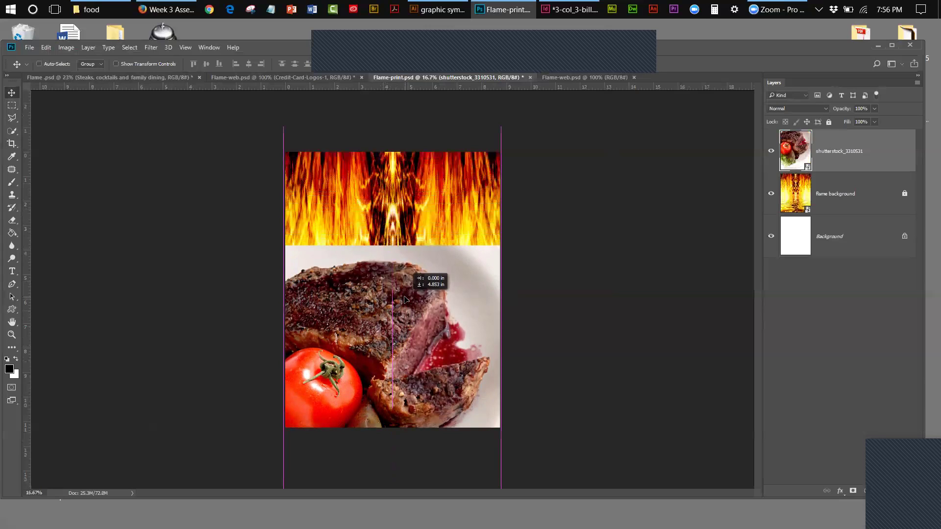
drag(404, 299, 405, 300)
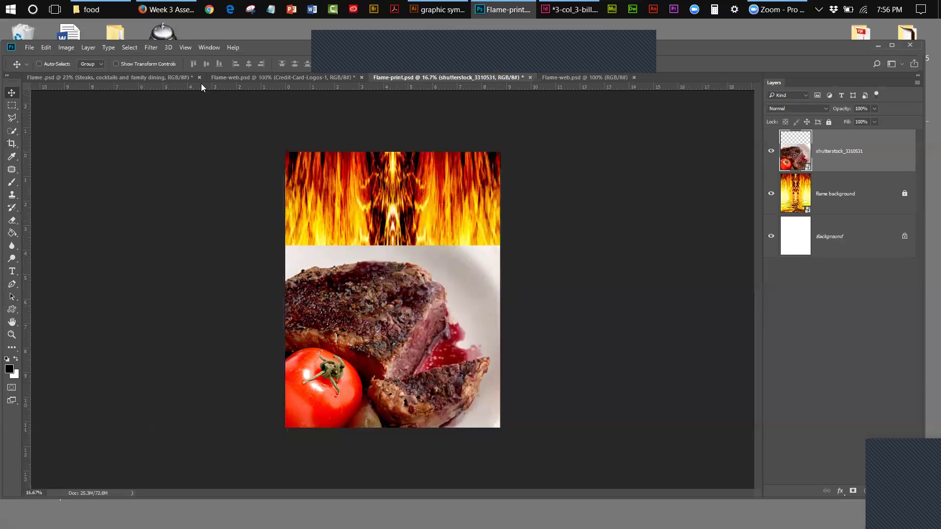
click(140, 78)
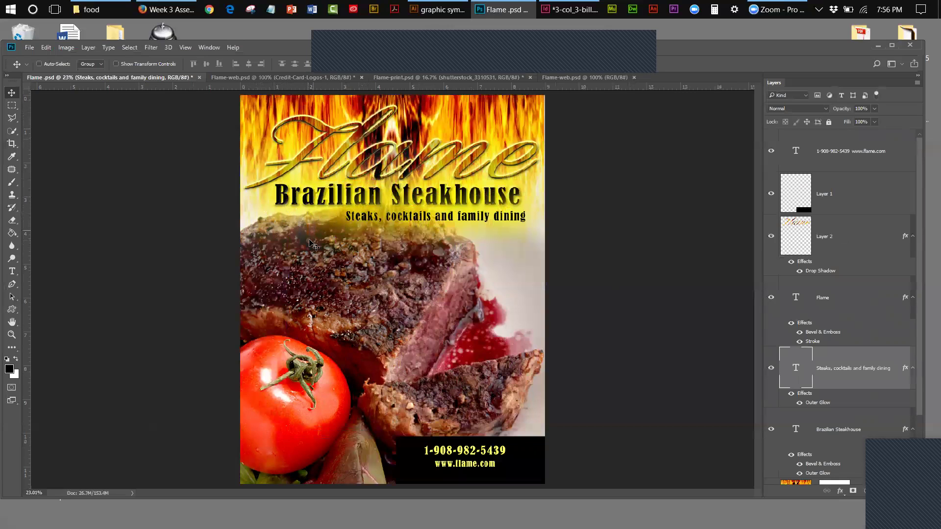
click(382, 79)
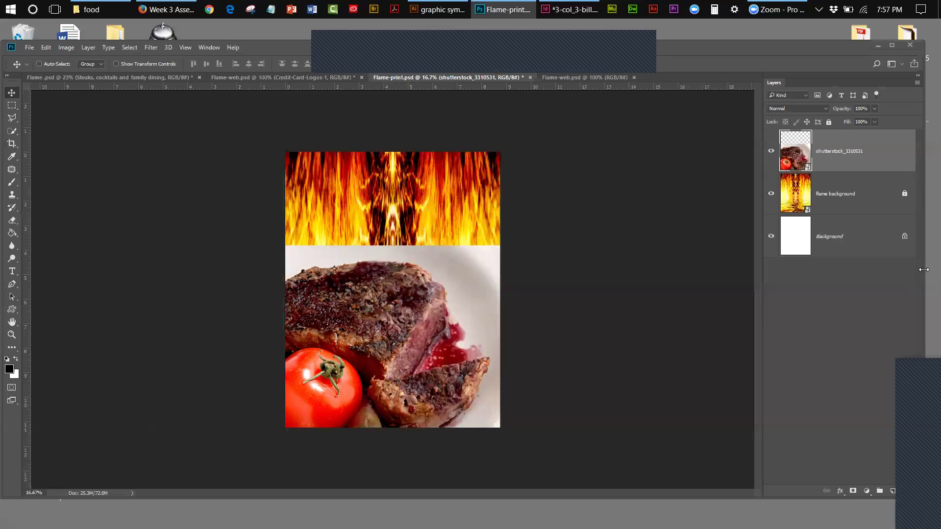
Rename the shutterstock_3310531 layer to "steak" and deselect the layers
drag(924, 270, 892, 274)
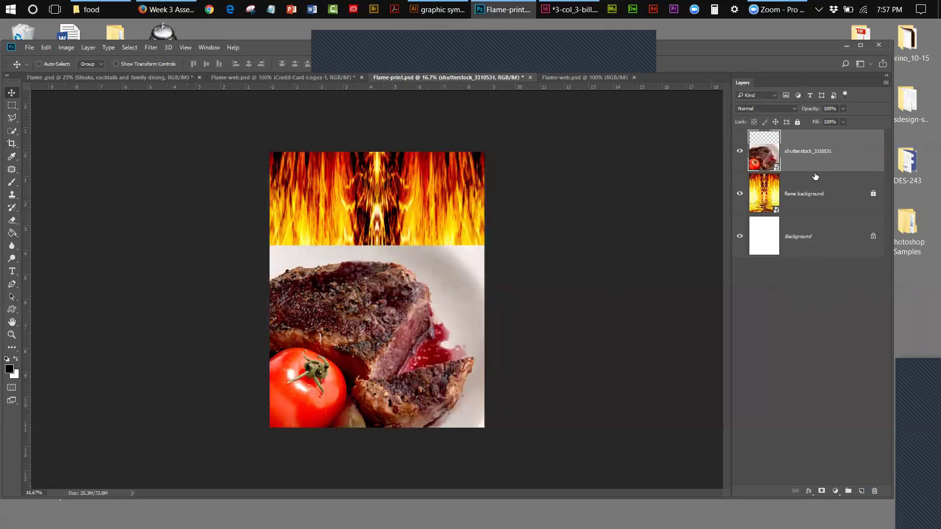
double_click(795, 151)
text(steak)
click(781, 322)
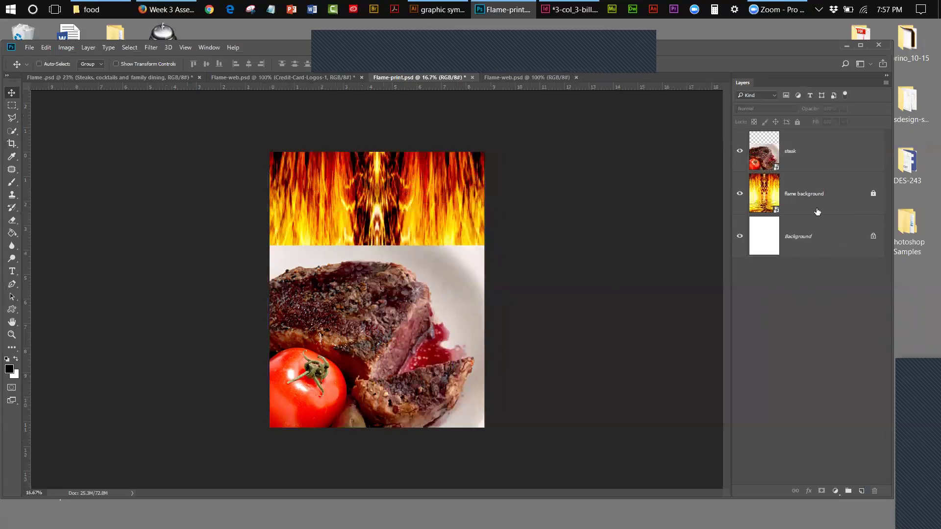
Add a layer mask to the steak layer and set up the Gradient tool with the Black, White preset
click(797, 158)
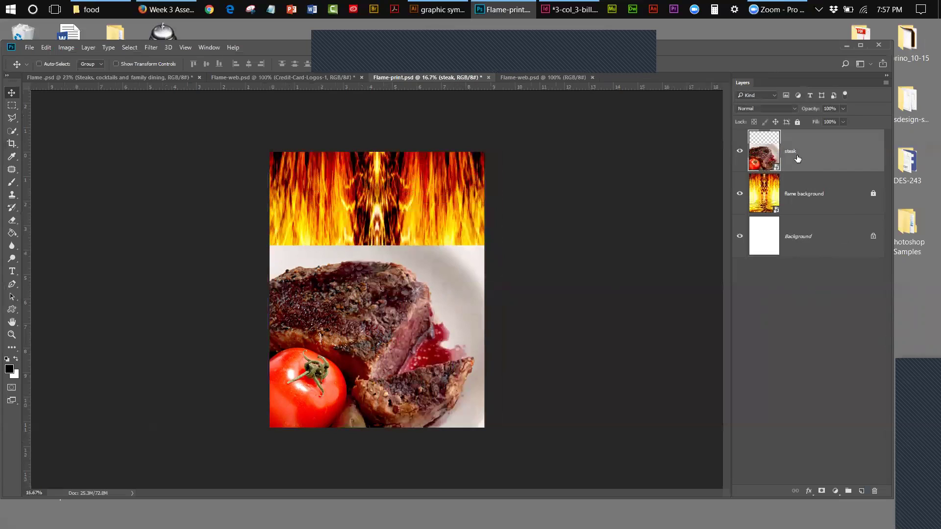
click(822, 491)
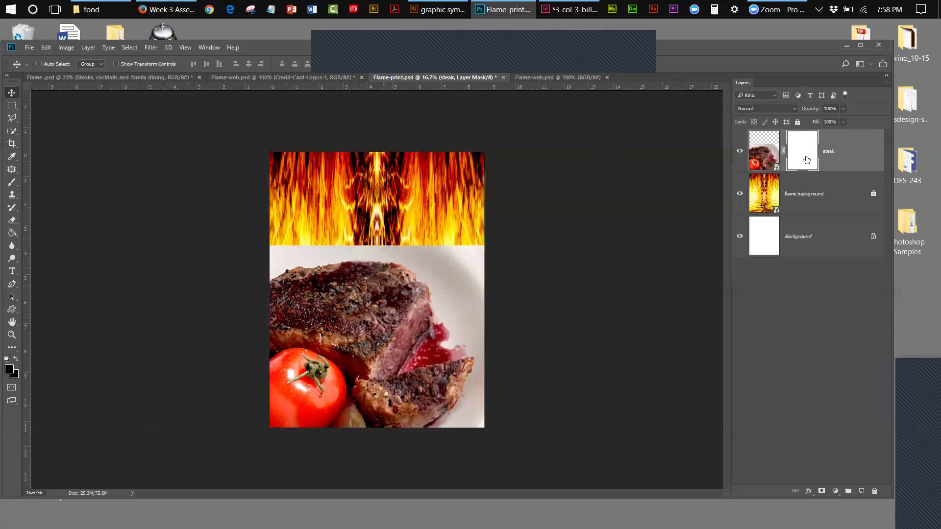
click(15, 233)
click(15, 233)
click(46, 242)
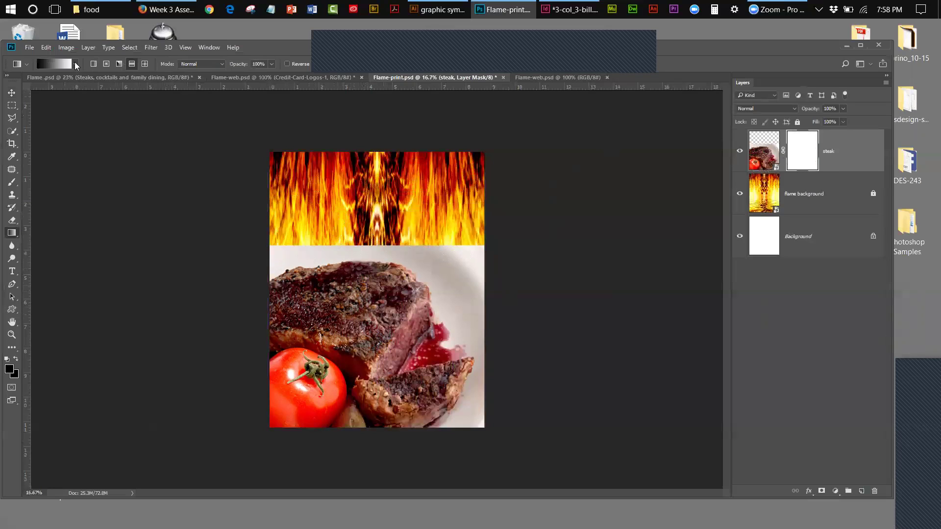
click(76, 65)
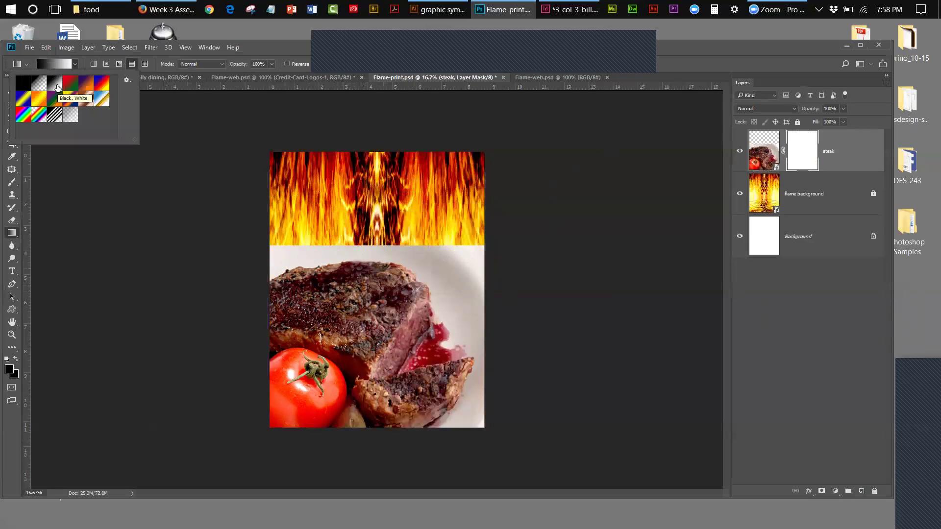
click(57, 86)
Fade the steak image's upper edge into the flames with short vertical reflected gradients on its mask, checking against the finished ad
click(366, 245)
drag(366, 245, 378, 319)
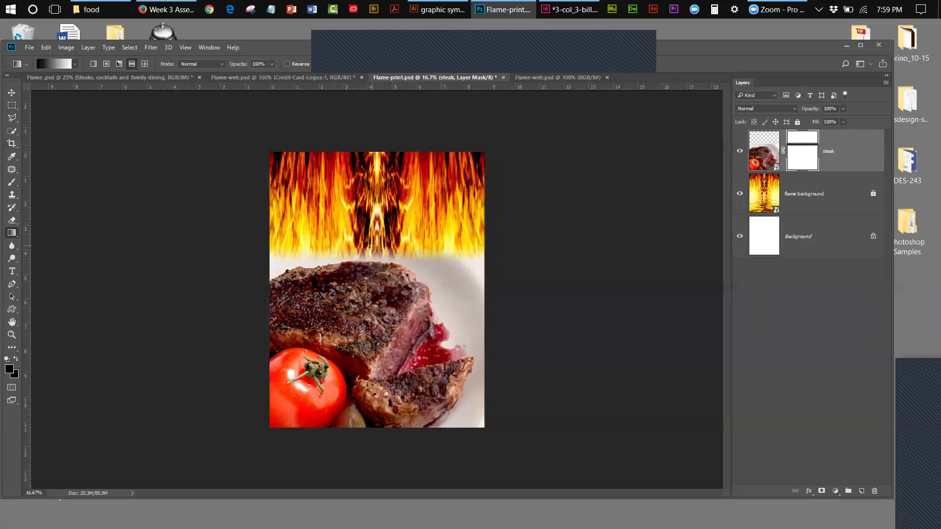
drag(372, 246, 372, 271)
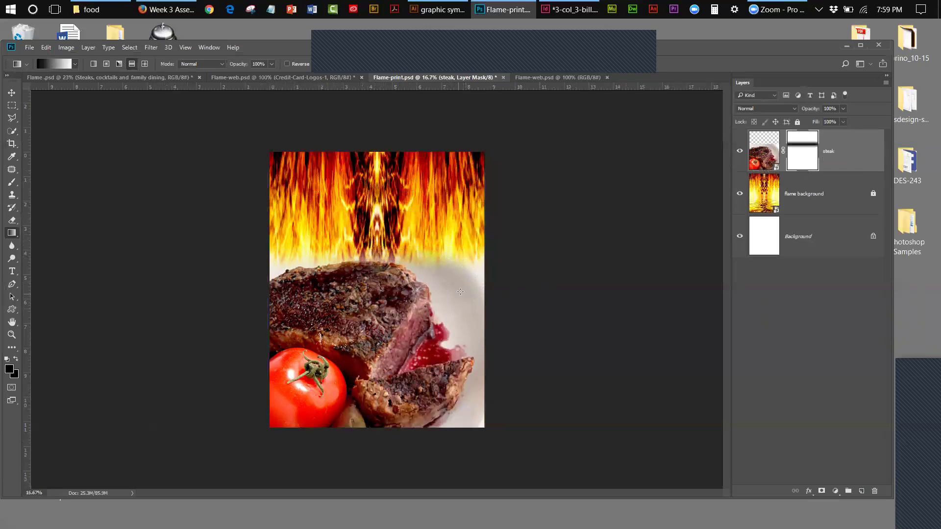
click(44, 76)
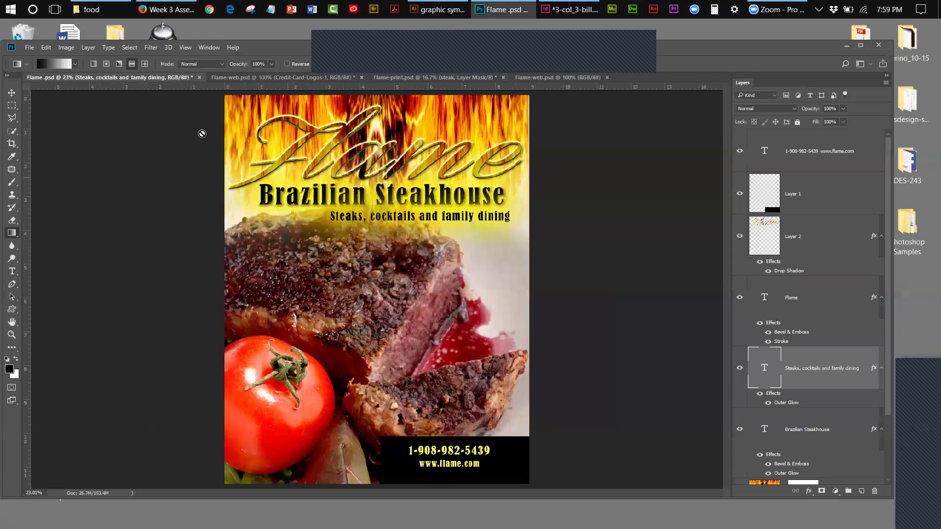
click(391, 77)
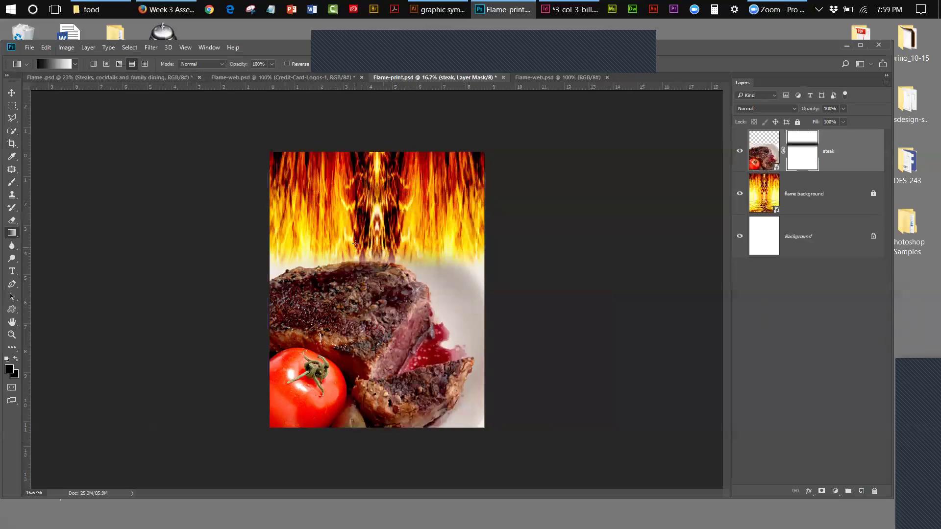
drag(356, 243, 359, 280)
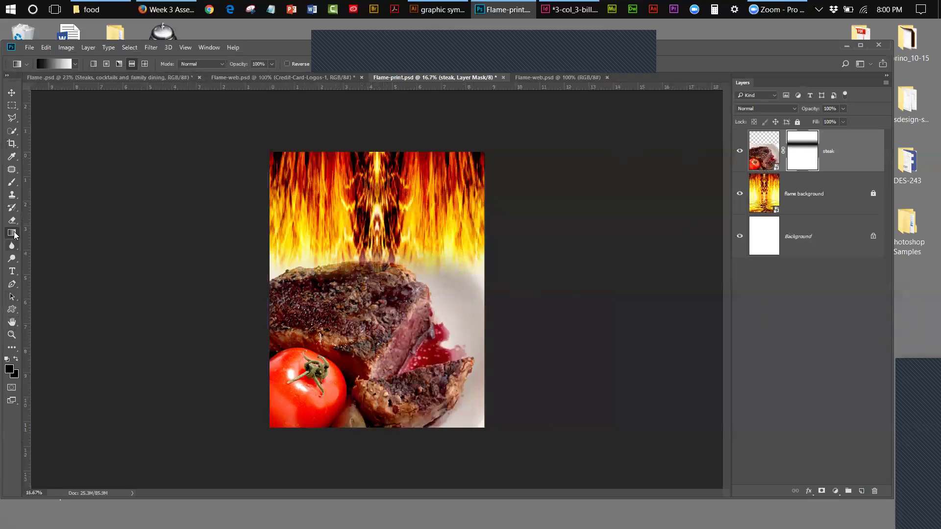
Paint the steak's upper edge back in on its layer mask with a white 250-pixel brush at 37% opacity and 21% flow
click(12, 184)
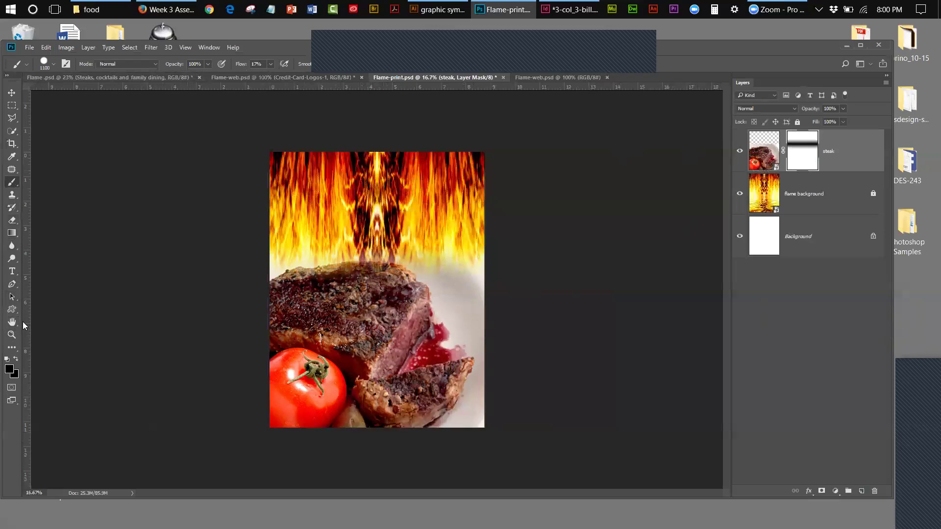
click(7, 362)
key(bracketleft)
key(bracketleft)
key(bracketleft)
key(bracketleft)
key(bracketleft)
key(bracketleft)
key(bracketleft)
key(bracketleft)
key(bracketleft)
key(bracketleft)
key(bracketleft)
key(bracketleft)
drag(298, 55, 298, 70)
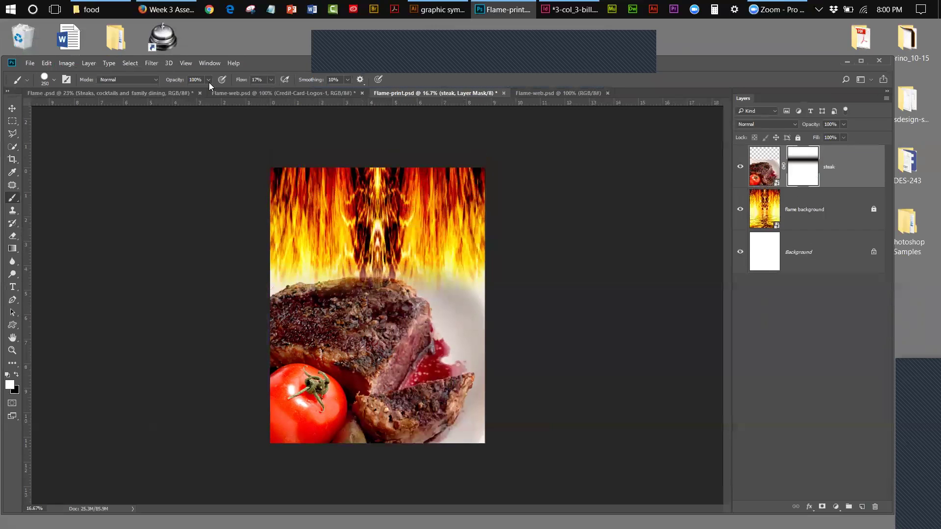
click(209, 79)
click(352, 294)
click(272, 80)
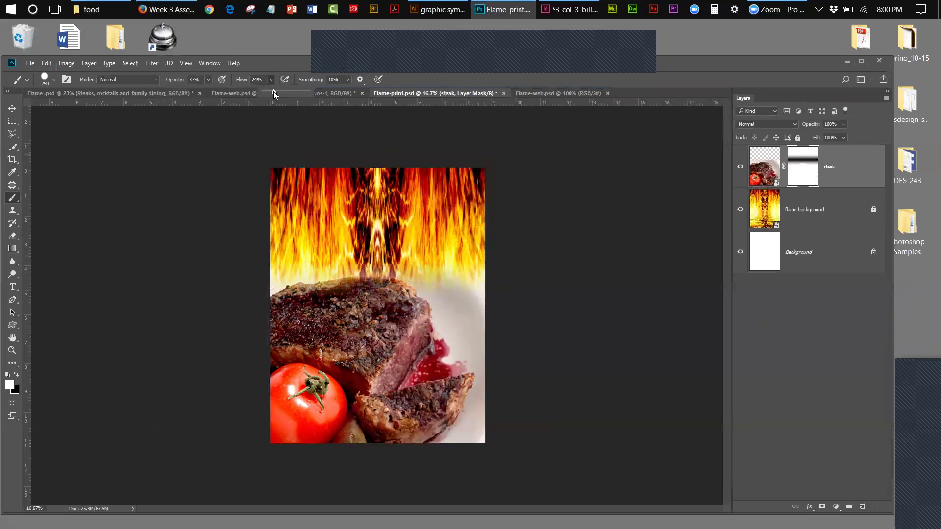
click(354, 293)
drag(330, 299, 398, 293)
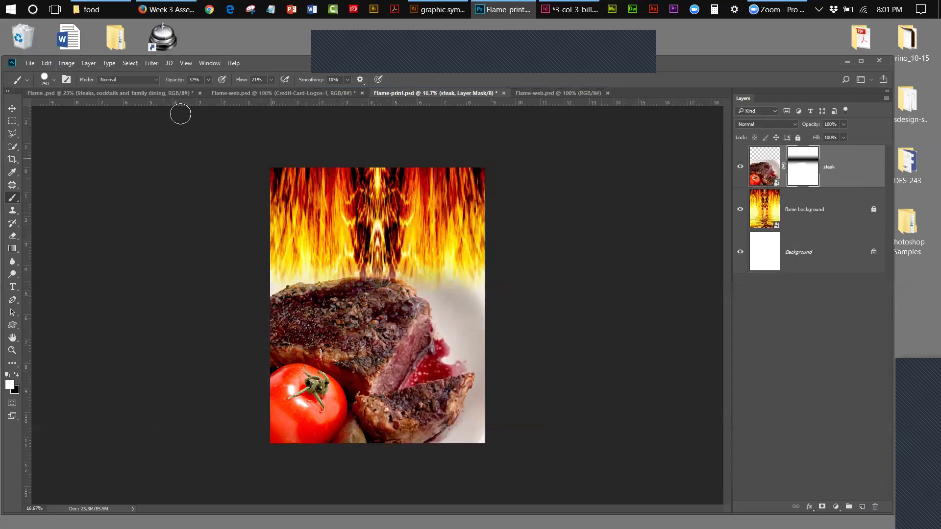
Save Flame-print.psd with Maximize Compatibility enabled
click(31, 65)
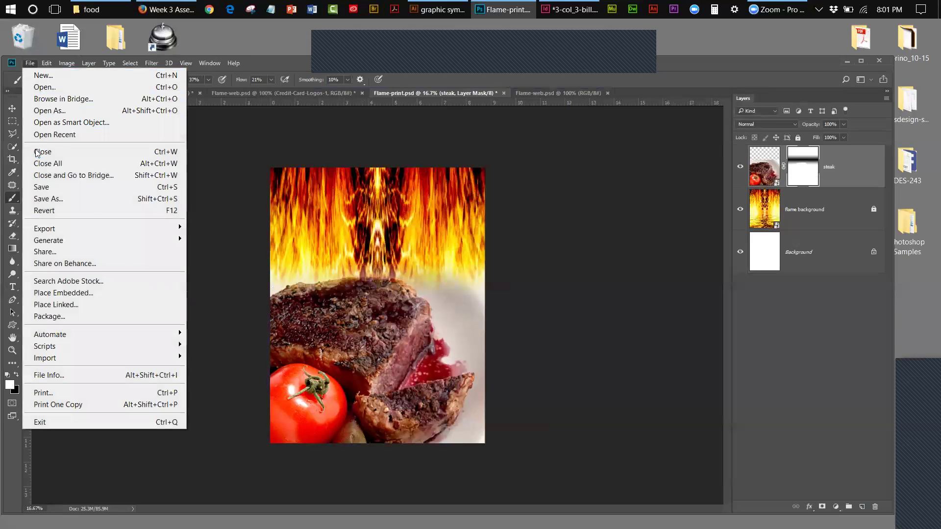
click(39, 187)
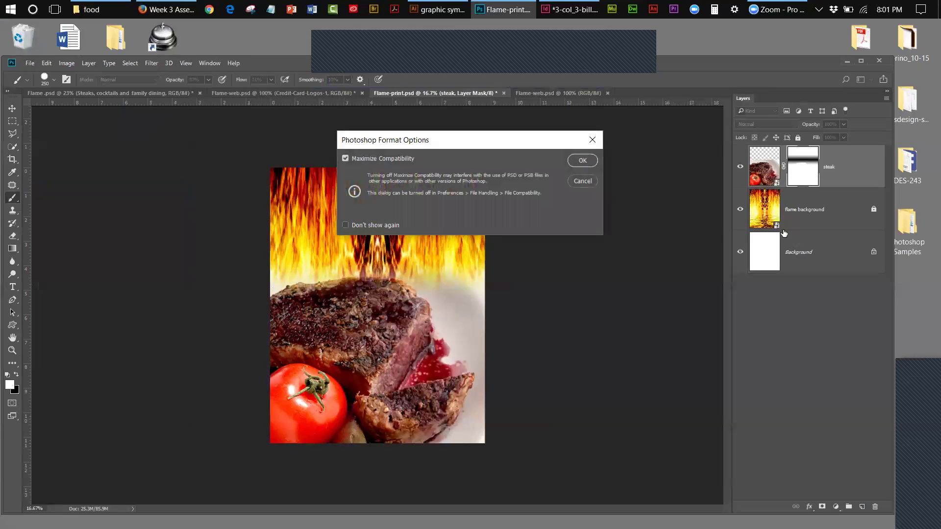
click(582, 161)
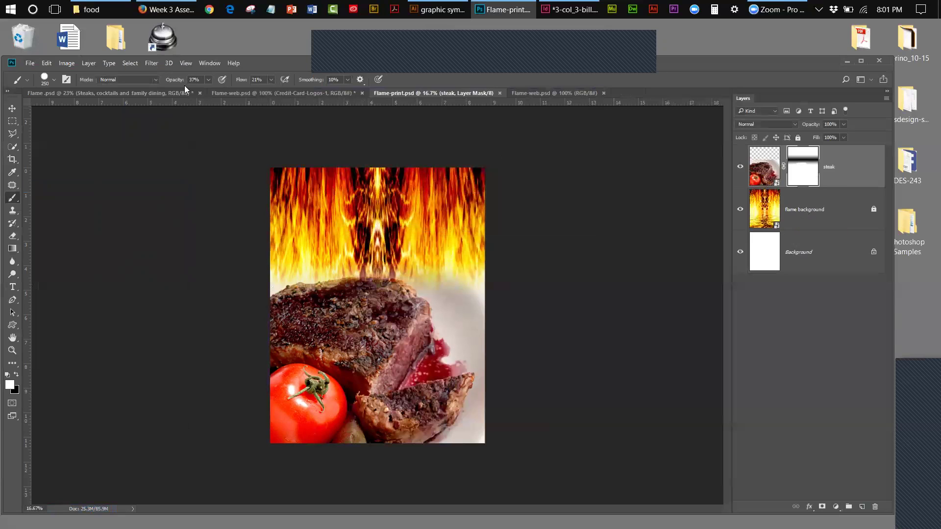
Examine which font and text settings the Flame title uses in the finished Flame ad
click(92, 93)
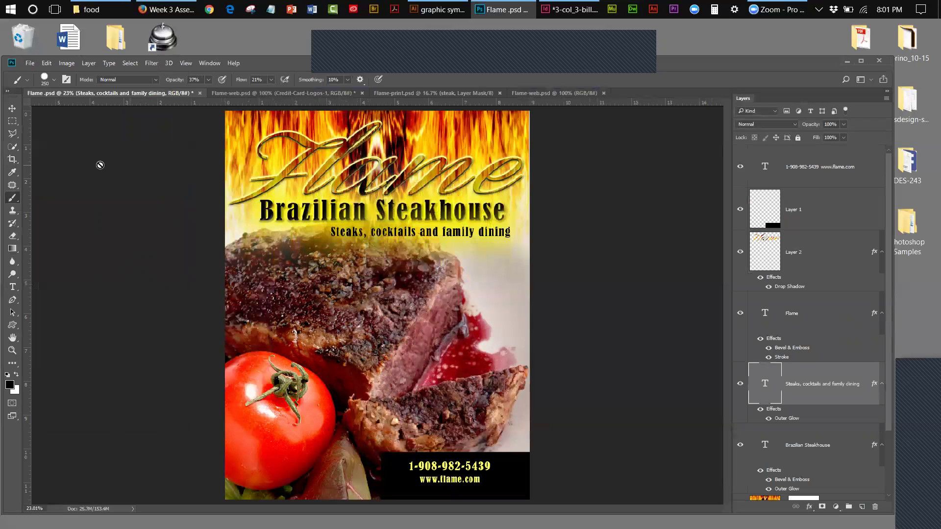
shift+click(764, 314)
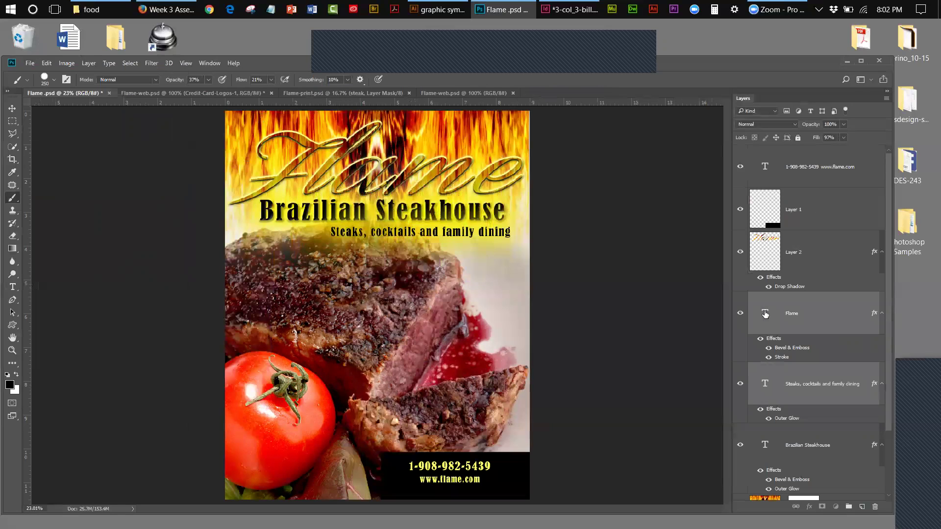
click(765, 314)
key(t)
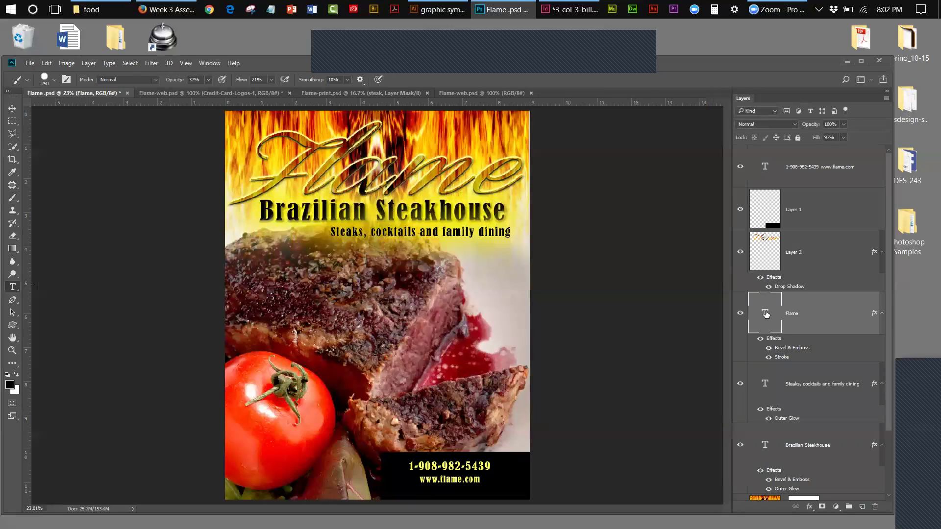
double_click(764, 314)
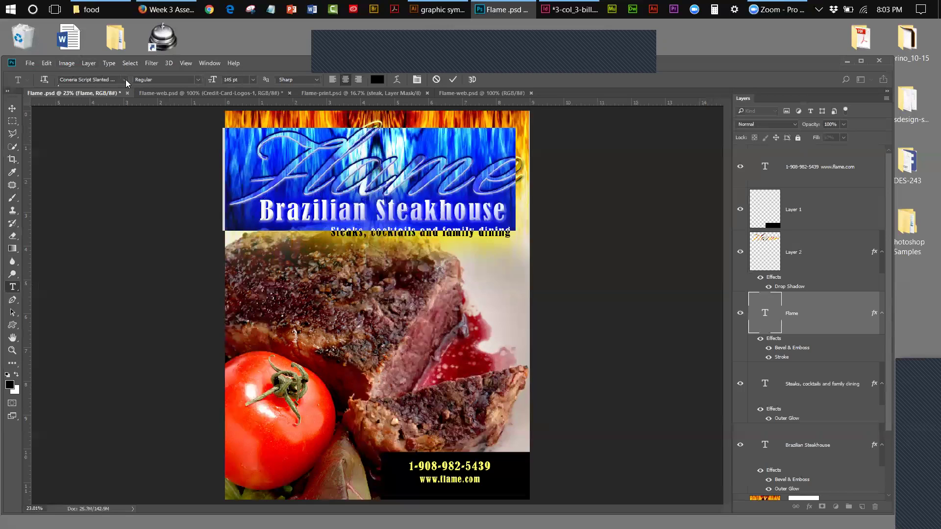
click(126, 79)
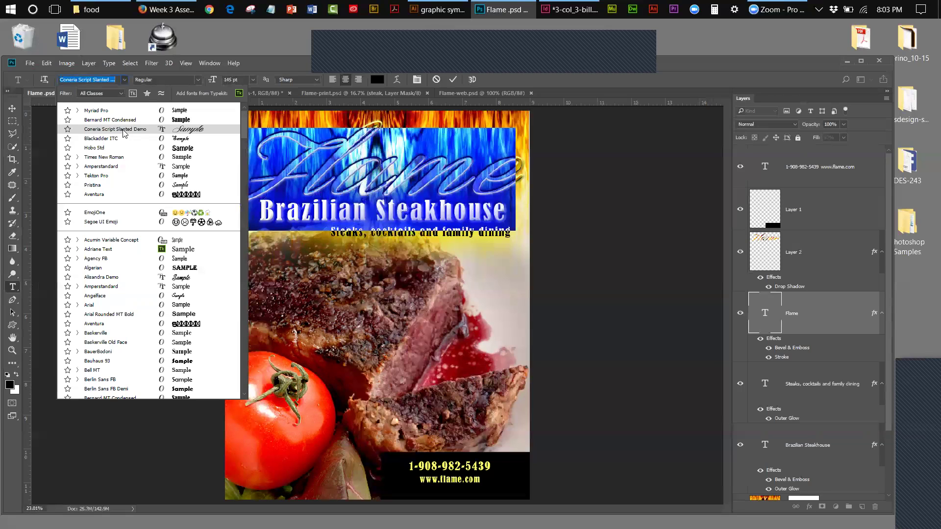
click(667, 71)
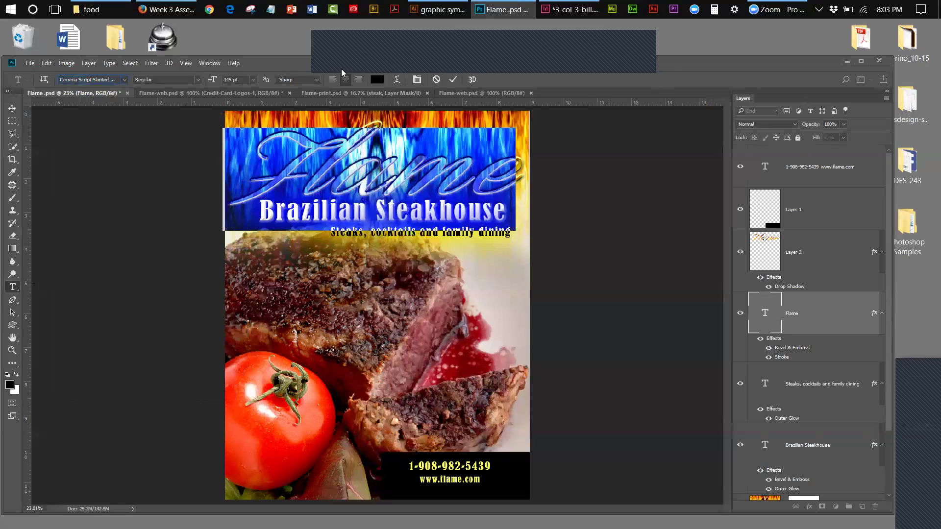
Add the title "Flame" to Flame-print.psd in black 145 pt Coneria Script Slanted and position it across the upper flames
click(330, 91)
key(b)
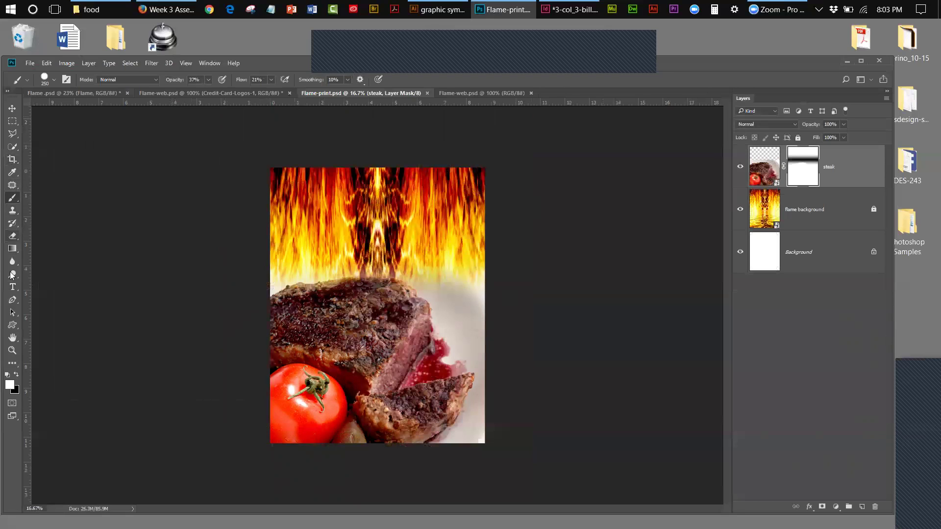
click(12, 287)
click(309, 203)
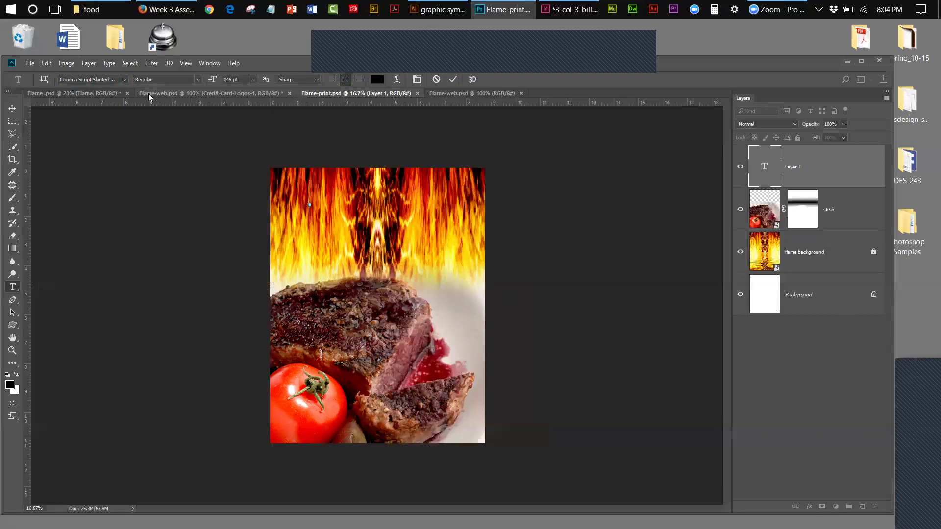
text(Fla)
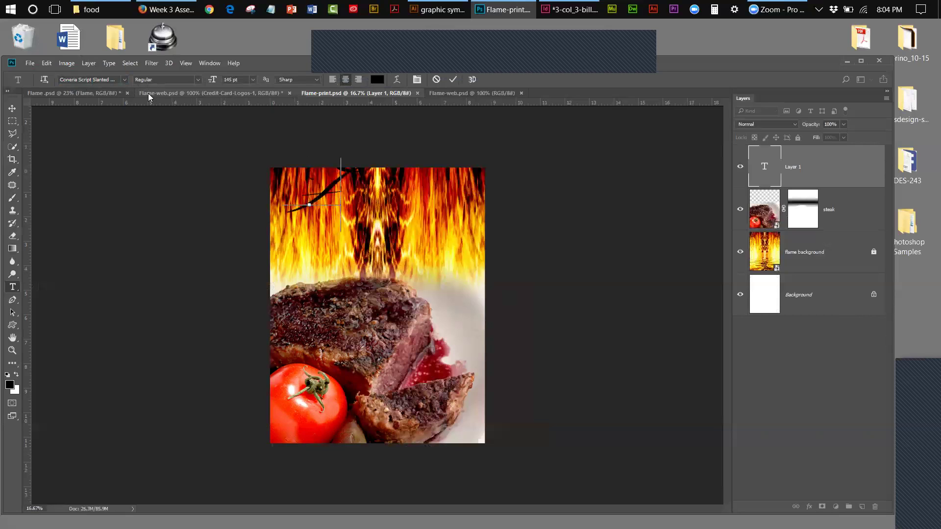
text(me)
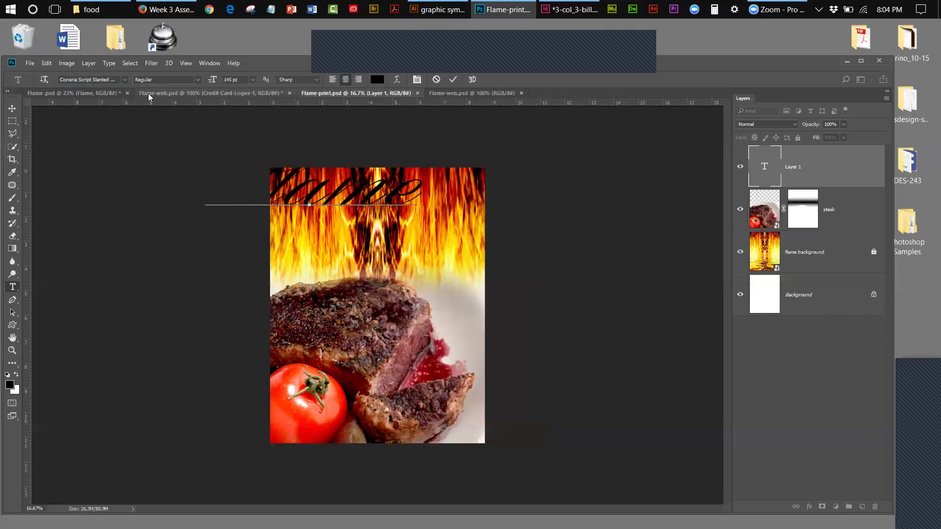
click(13, 108)
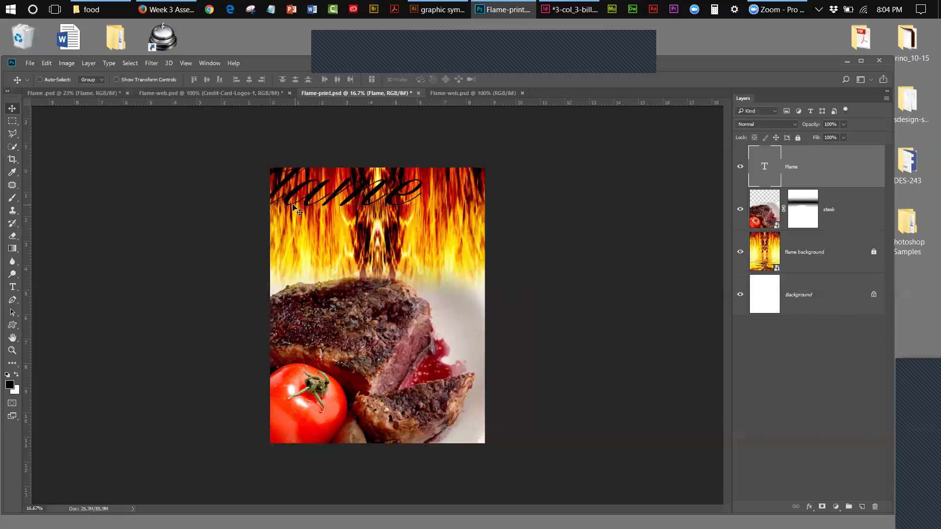
drag(300, 210, 355, 226)
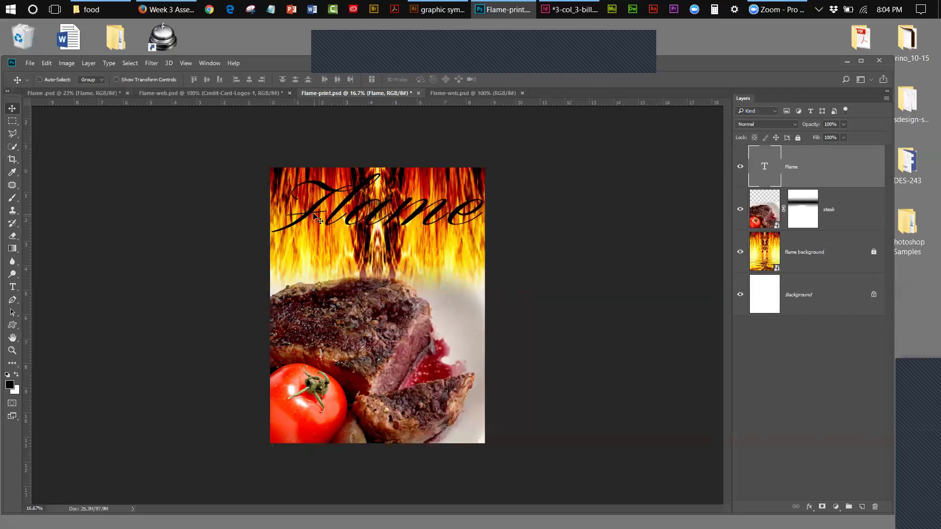
Set the Flame title's font size to 140 pt
drag(765, 167, 767, 170)
double_click(765, 167)
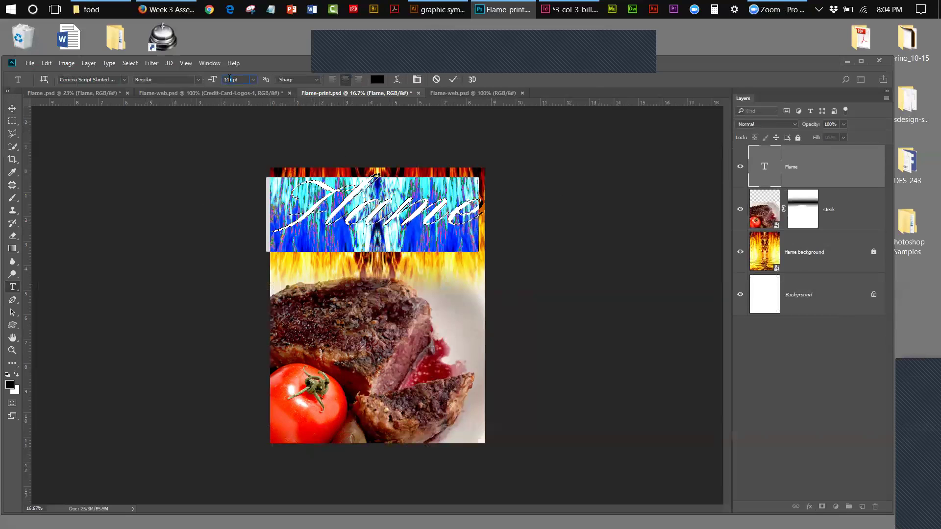
text(140)
key(Return)
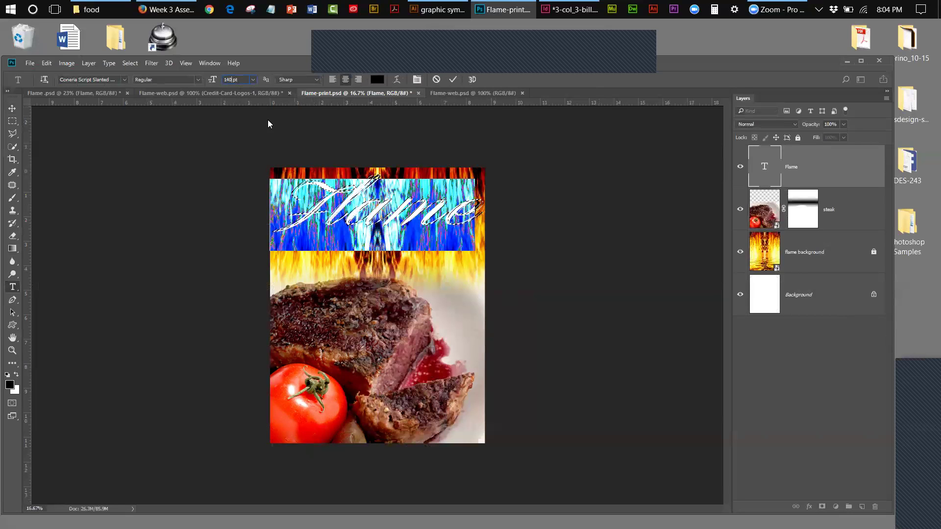
Deselect the title's outline and fine-tune the Flame title's horizontal position over the flames
click(12, 108)
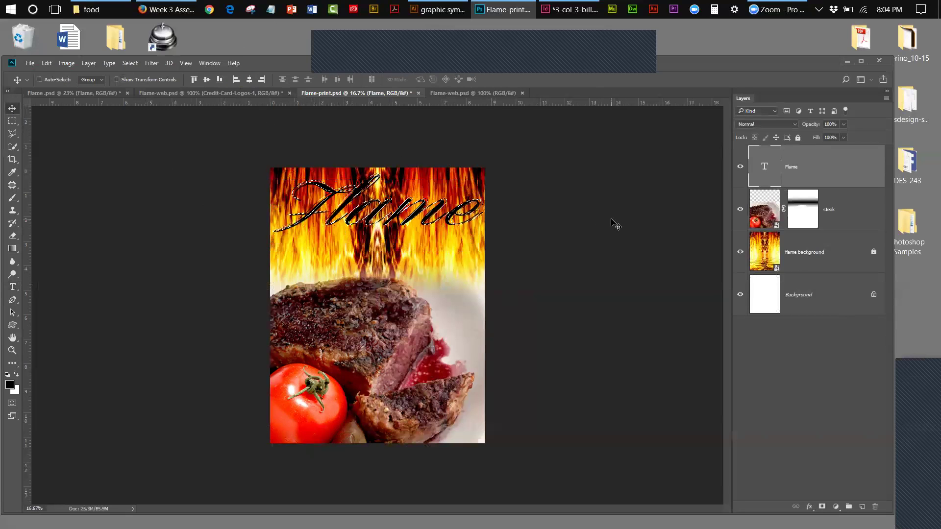
click(130, 63)
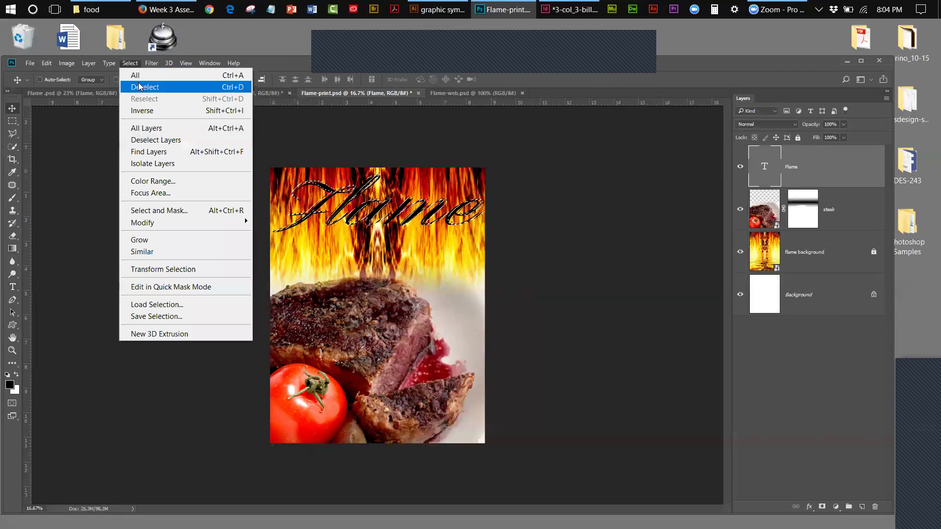
click(140, 86)
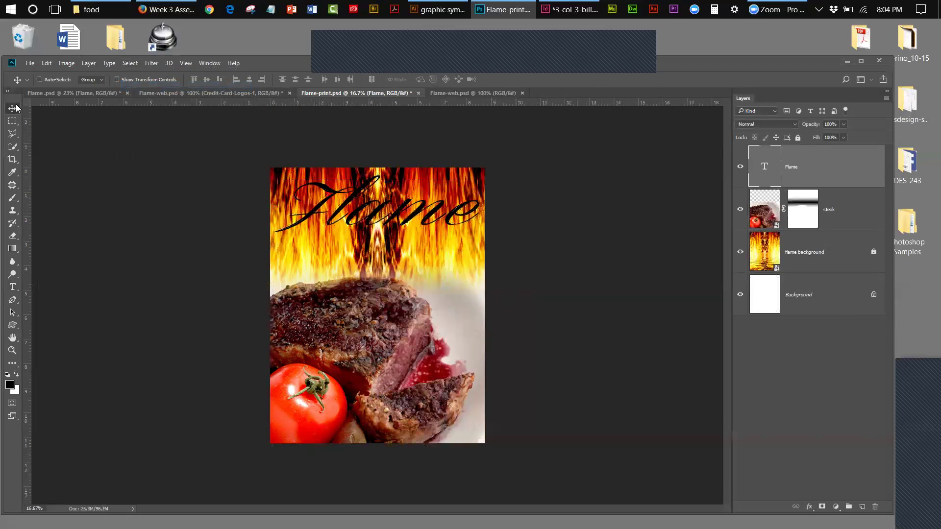
drag(353, 213, 356, 213)
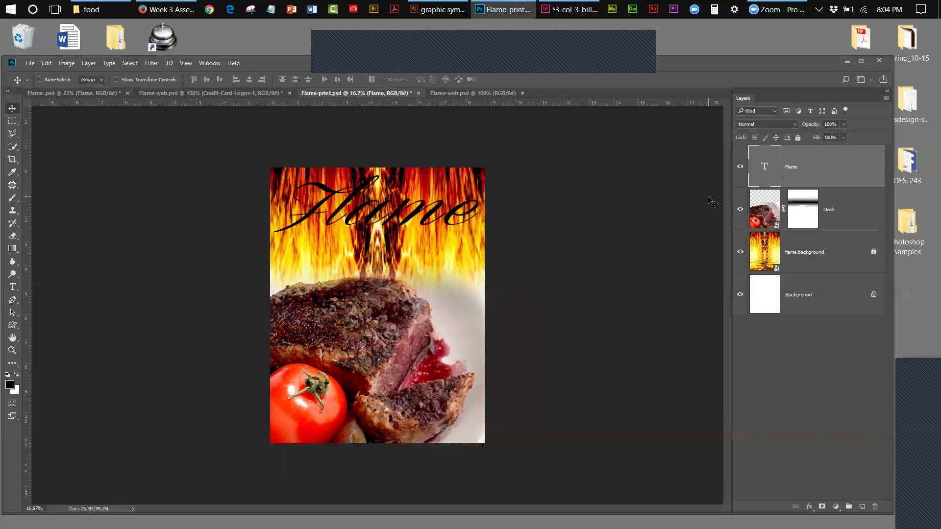
Load the Flame text's outline as a selection and hide its layer, with the flame background layer active
key(ctrl)
ctrl+click(765, 170)
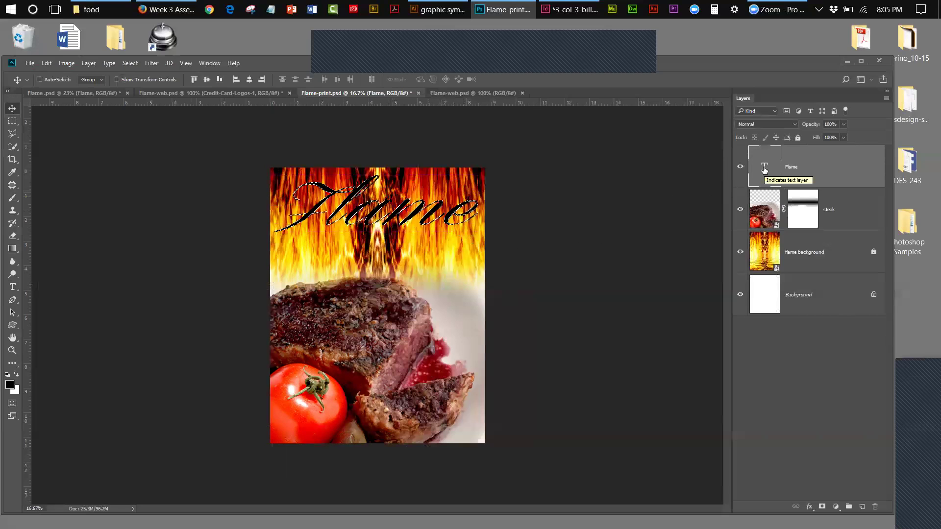
key(ctrl)
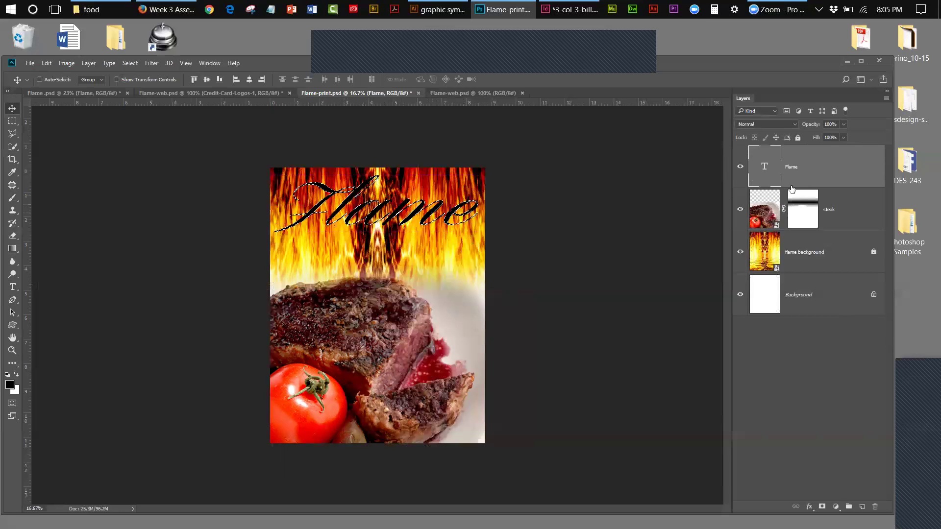
click(740, 168)
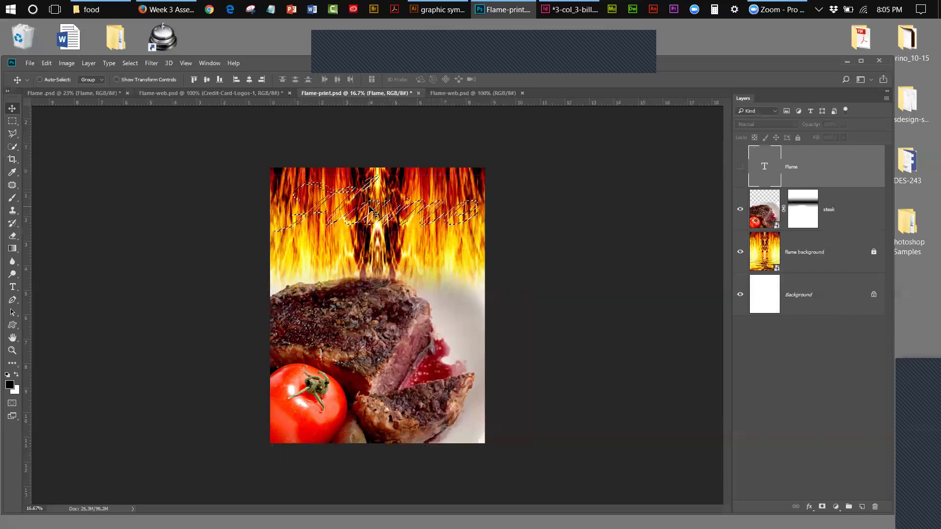
click(814, 257)
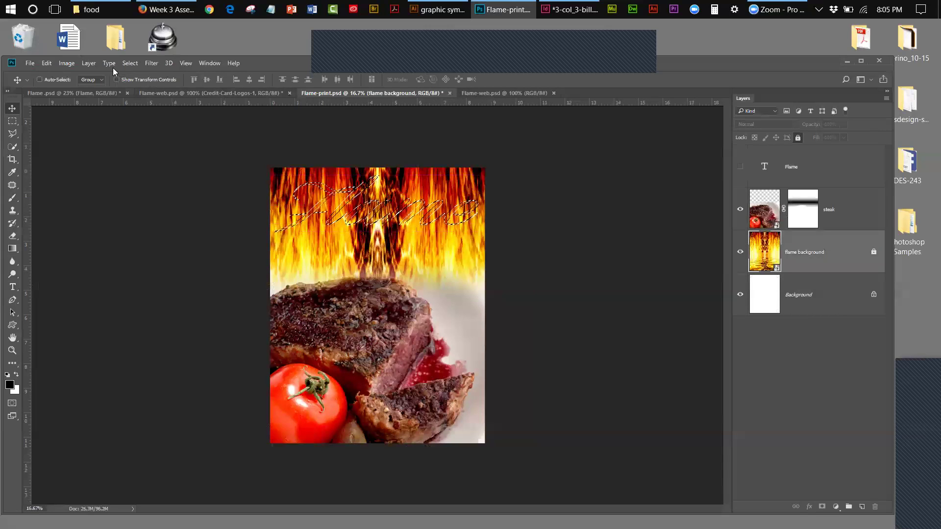
Try to copy the title-shaped selection from the locked flame background layer onto a new layer
click(91, 62)
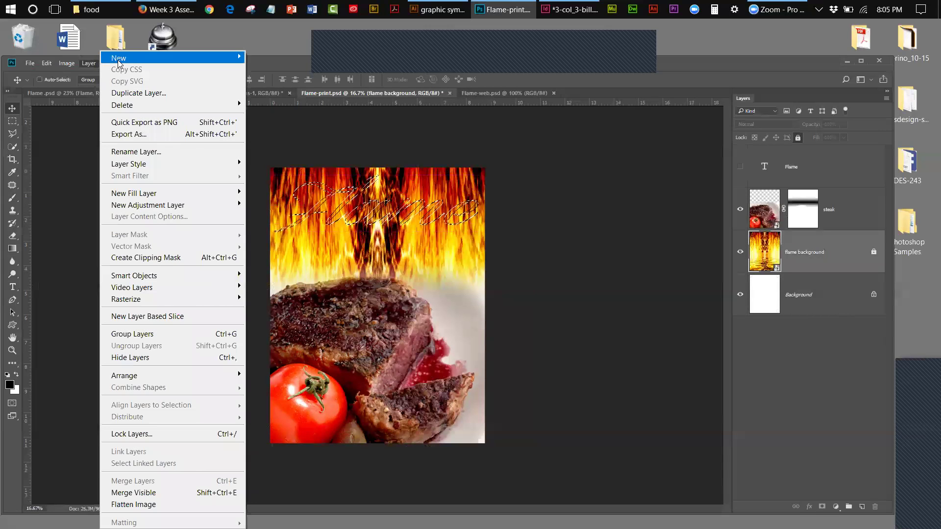
mouse_move(119, 63)
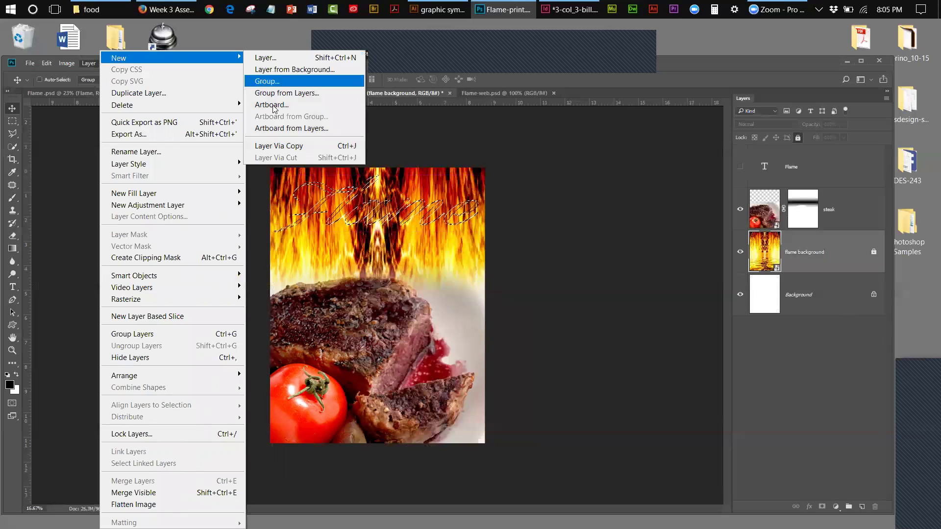
click(283, 146)
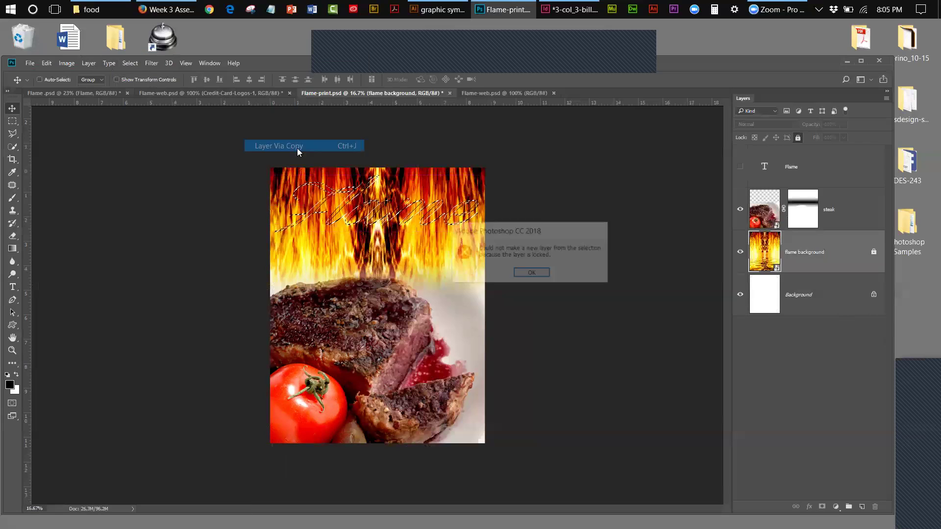
click(531, 273)
Unlock the flame background layer and copy the title-shaped selection from it onto a new layer with Layer Via Copy
click(873, 252)
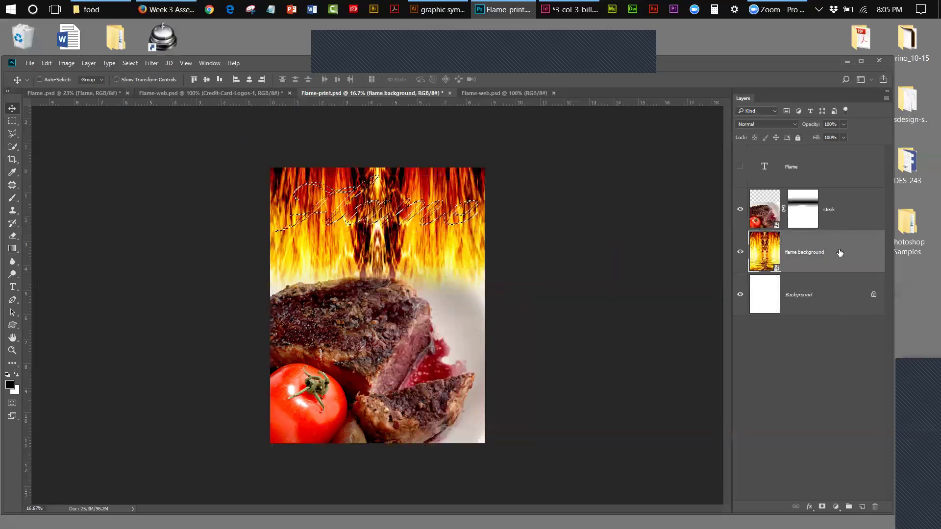
click(81, 64)
mouse_move(235, 58)
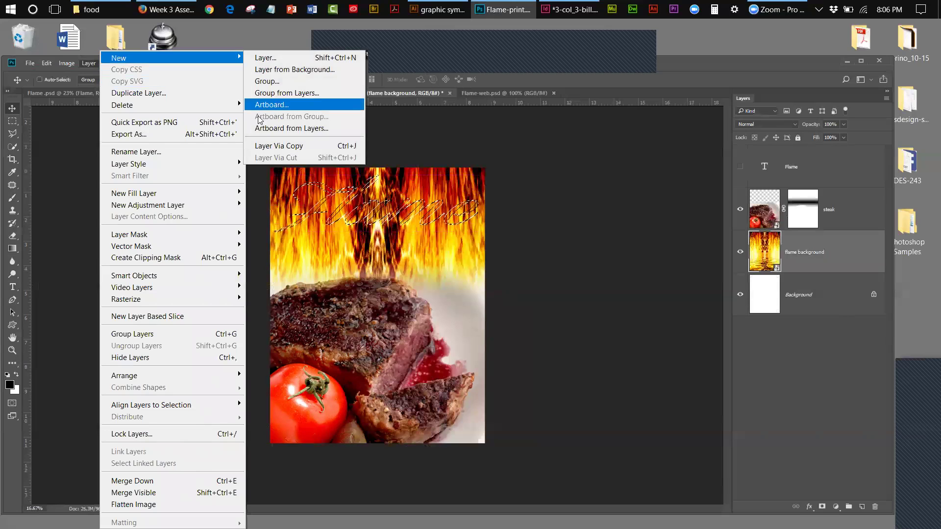
click(264, 146)
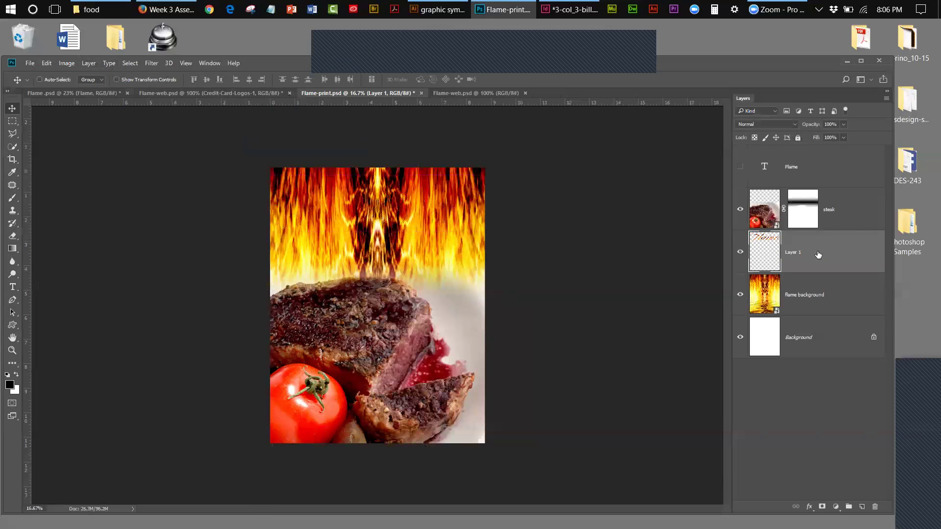
Hide the flame background layer and move the flame-filled title layer above the Flame text layer
click(741, 295)
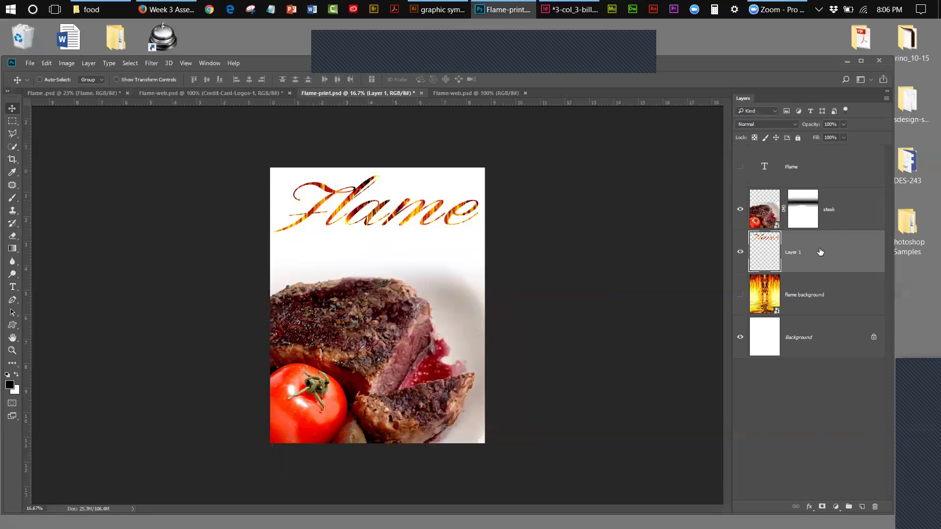
drag(820, 251, 809, 148)
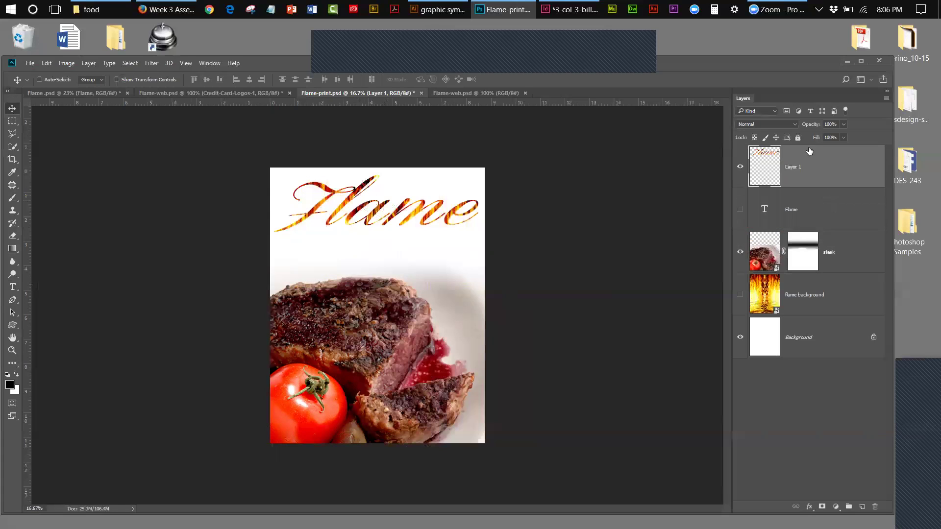
Show the Flame text and flame background layers, leaving the flame-filled title layer hidden
click(739, 211)
click(740, 210)
click(740, 211)
click(740, 167)
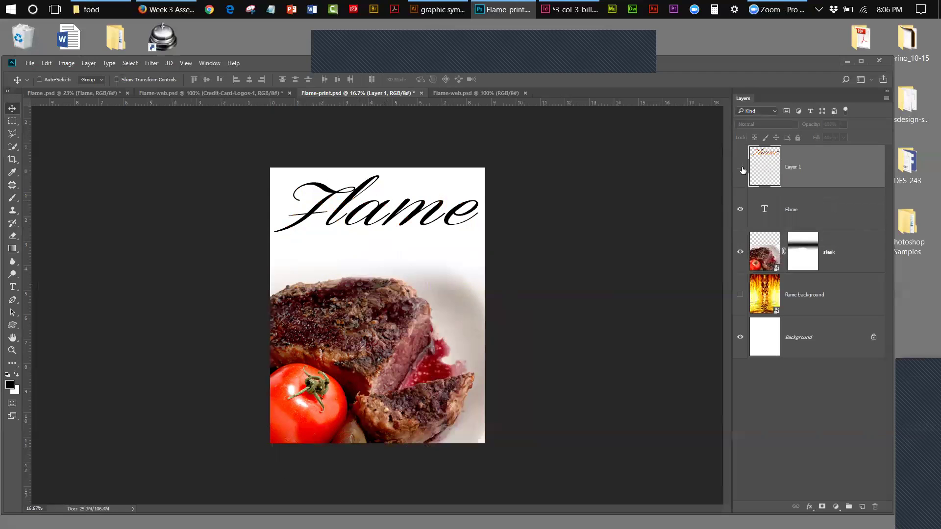
click(740, 295)
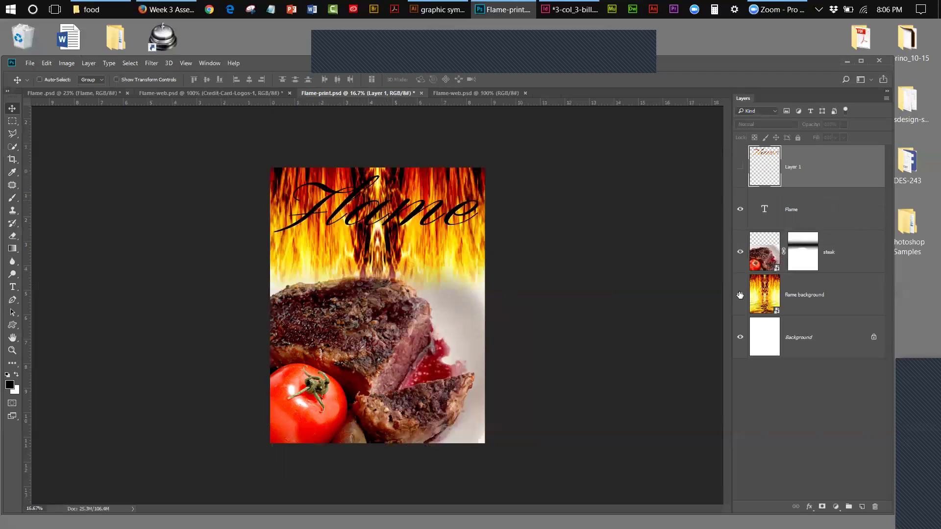
click(740, 168)
click(740, 168)
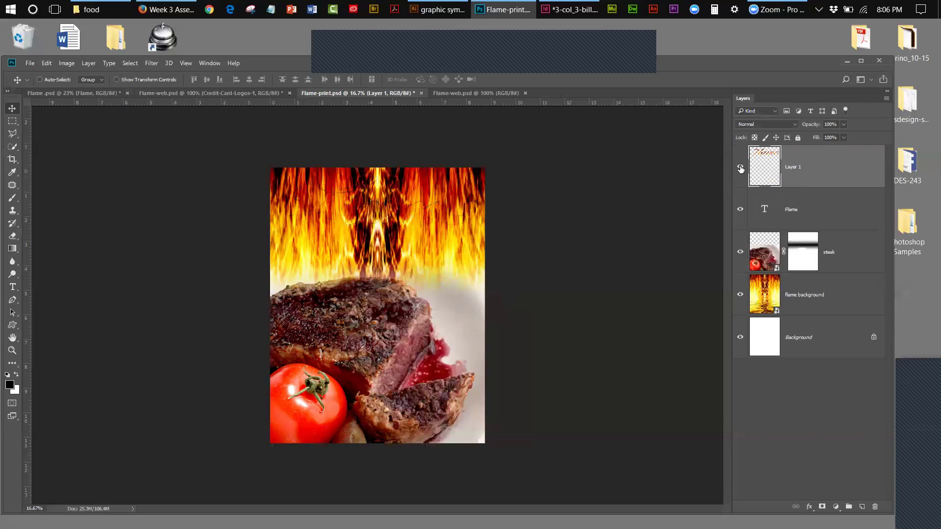
click(780, 214)
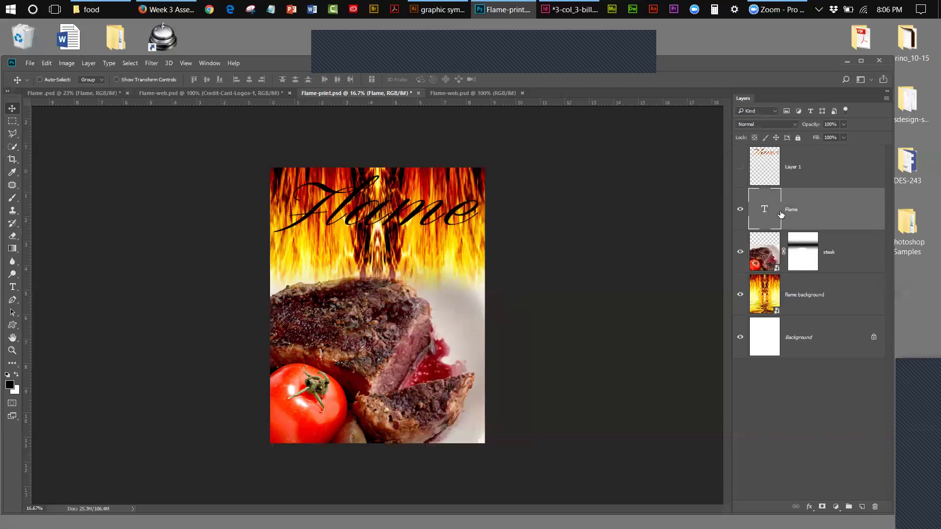
click(810, 506)
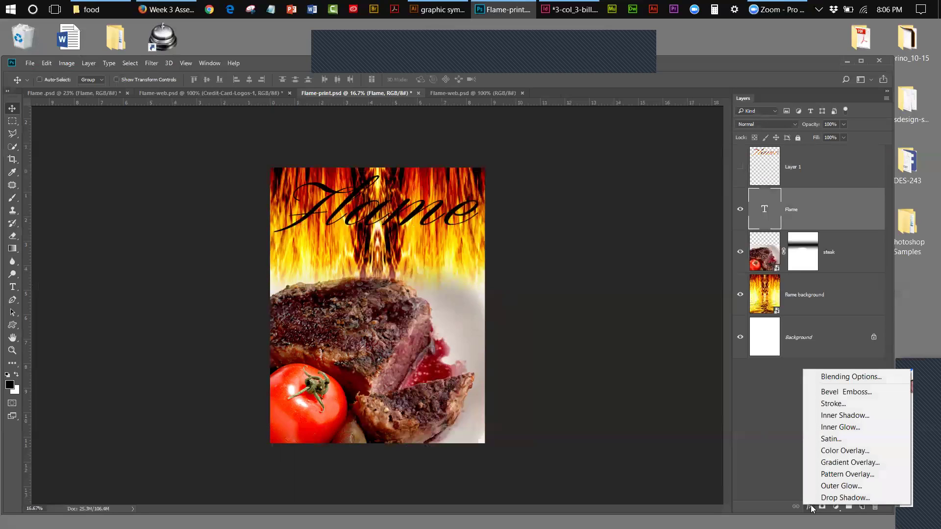
click(842, 403)
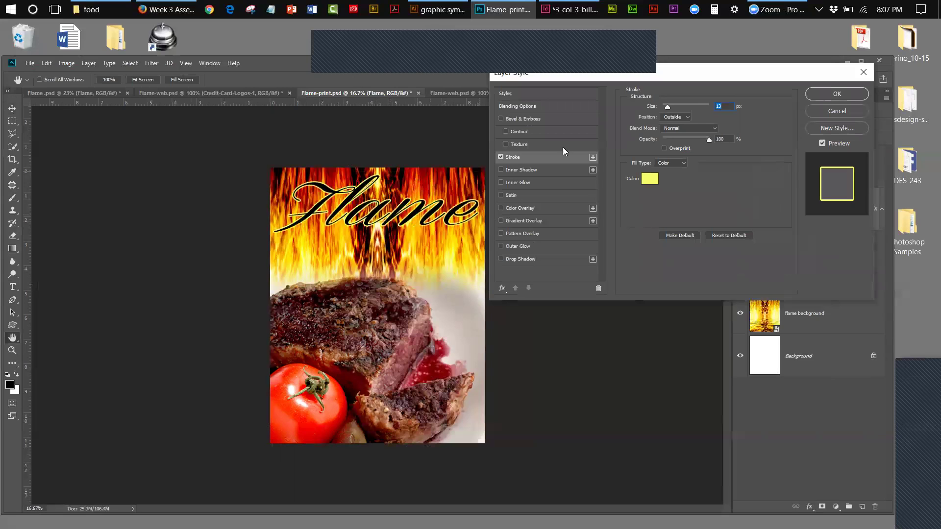
click(838, 95)
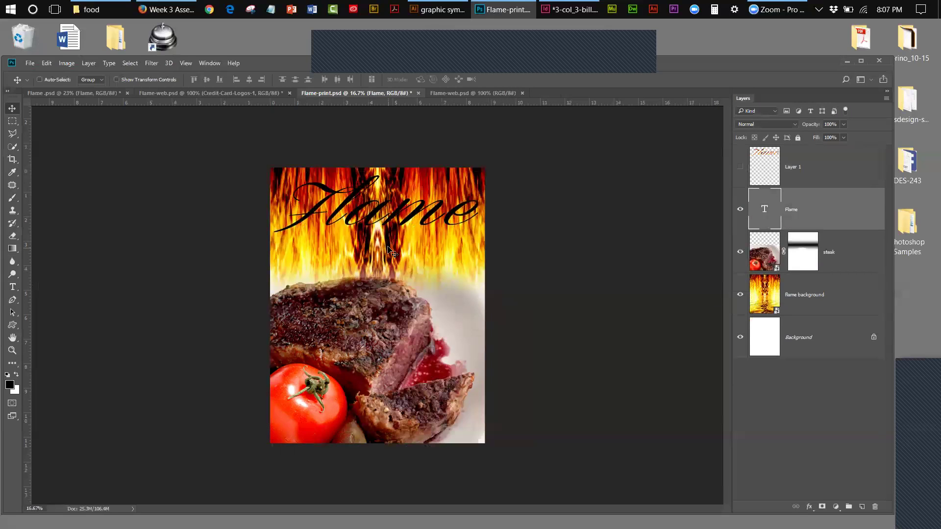
Examine how the finished Flame ad layers its title by toggling the contact text and flame-filled title layers
click(69, 95)
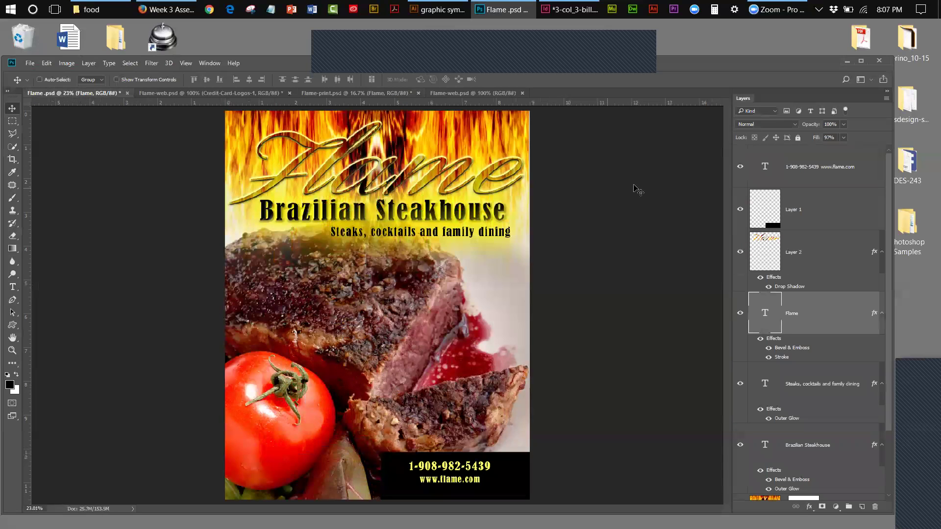
click(740, 167)
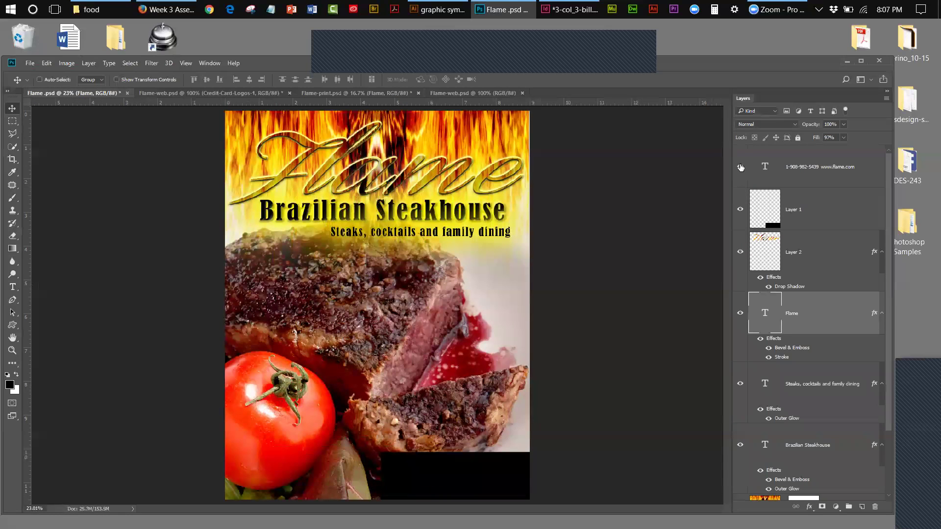
click(740, 167)
click(741, 254)
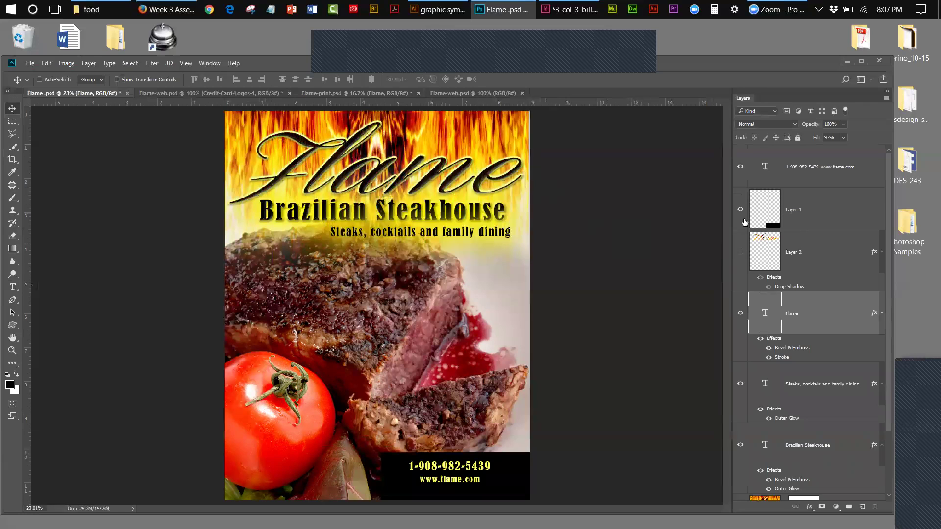
click(740, 252)
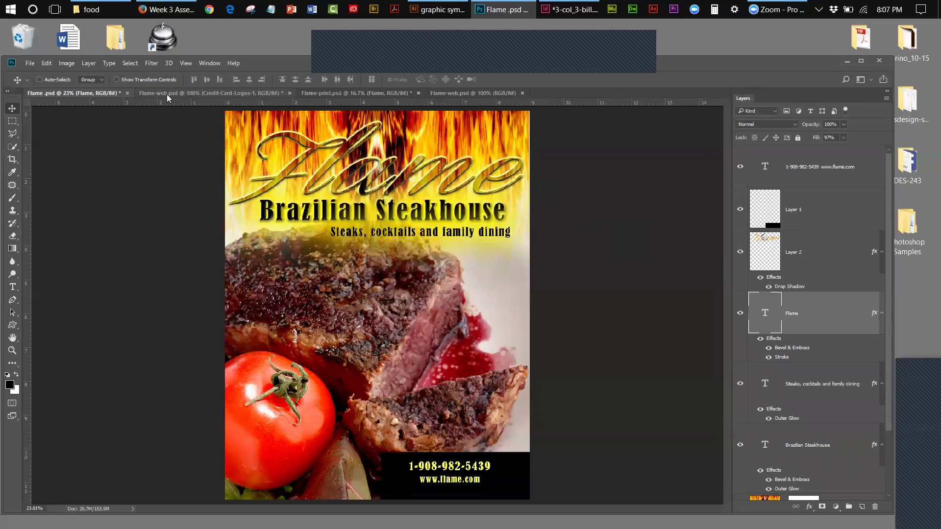
Add a 13 px yellow outside stroke to the print ad's Flame text layer and show the flame-filled title layer
click(327, 94)
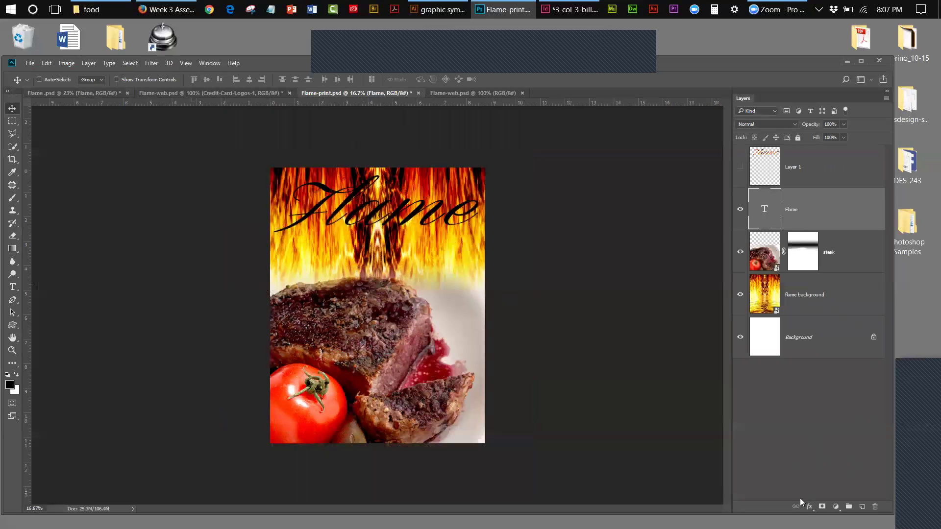
click(808, 507)
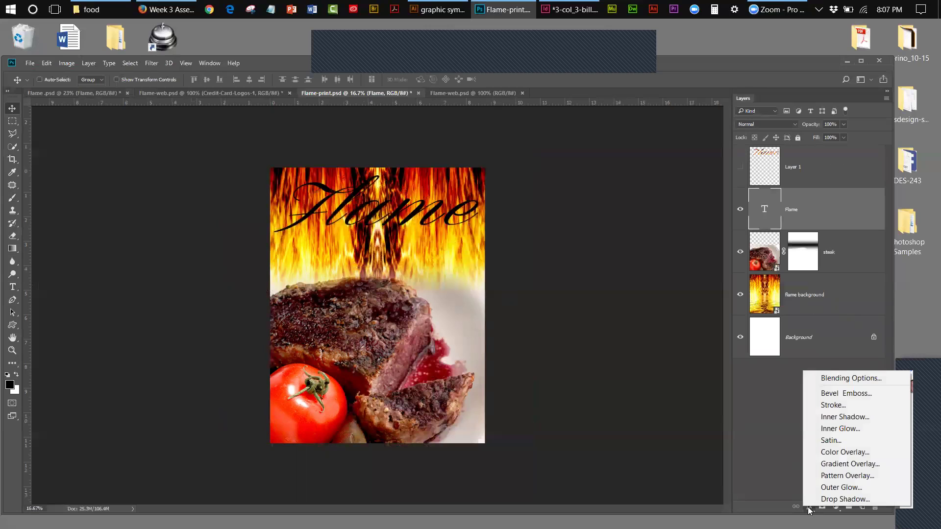
click(827, 406)
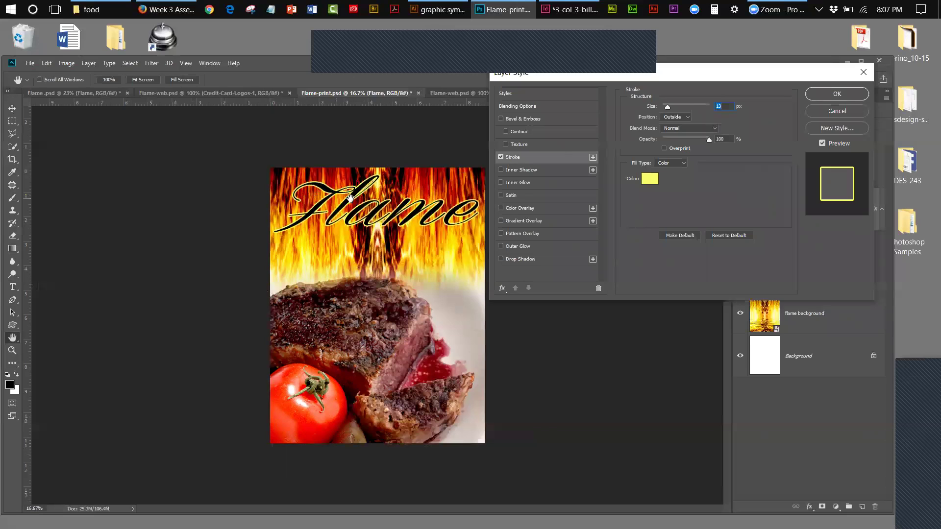
click(827, 95)
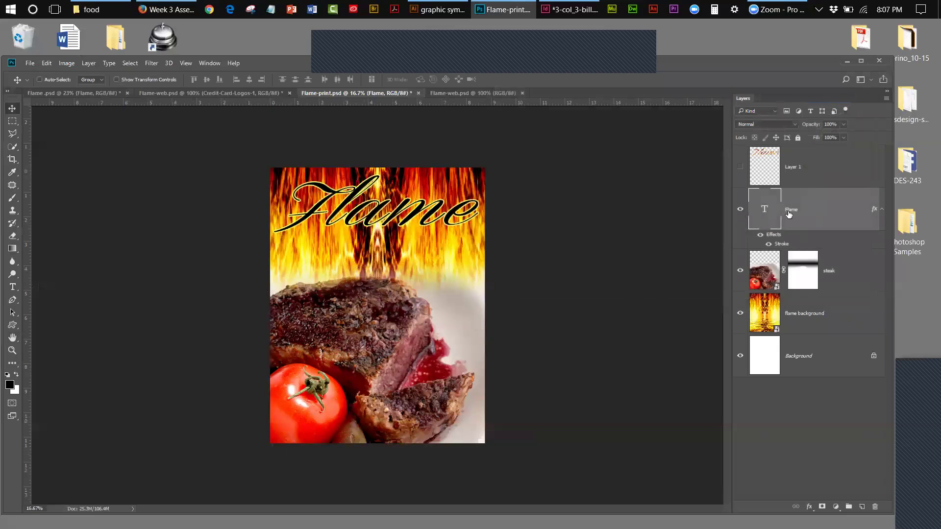
click(740, 168)
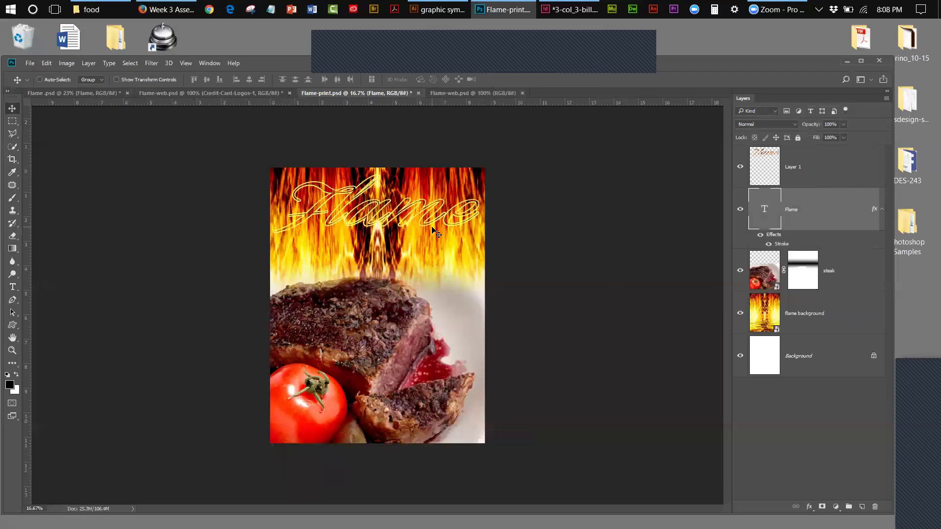
Check the flame-filled title layer in the finished ad and rename the print ad's Flame text layer as "black flame"
click(64, 94)
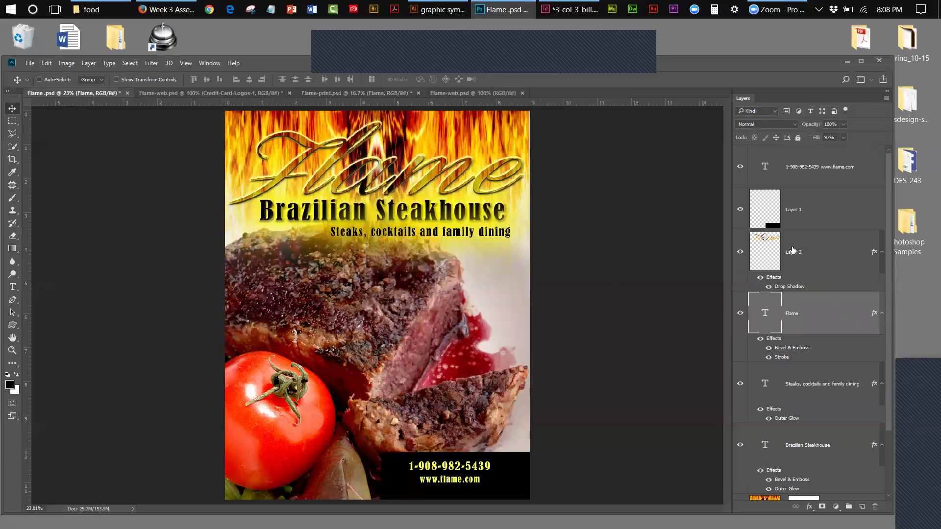
click(792, 251)
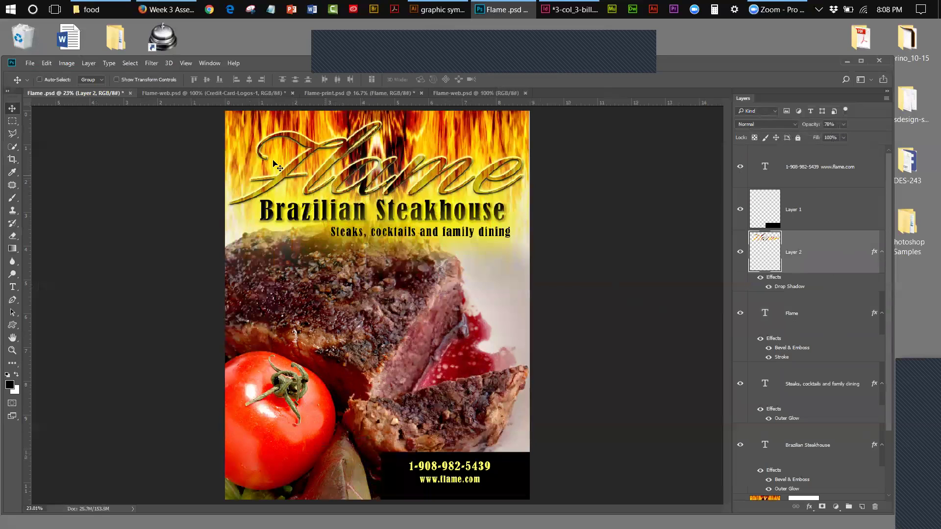
click(344, 94)
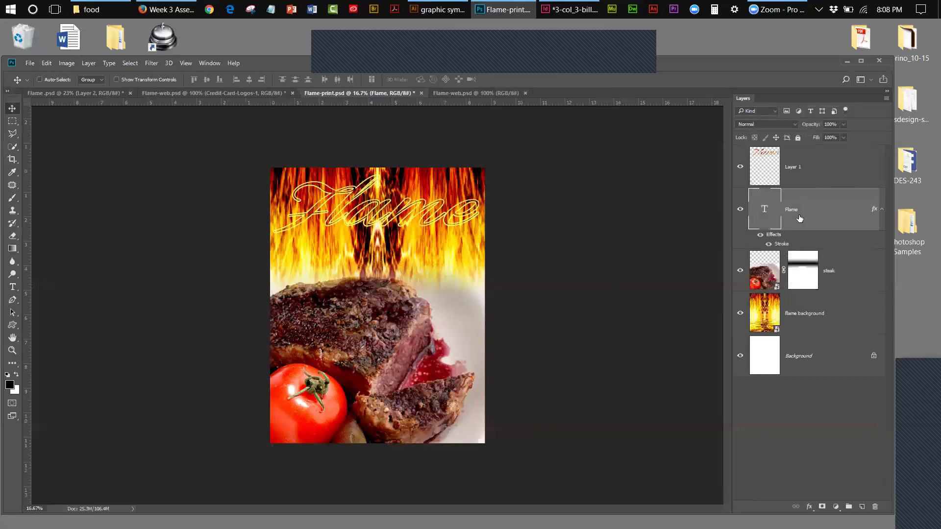
double_click(793, 167)
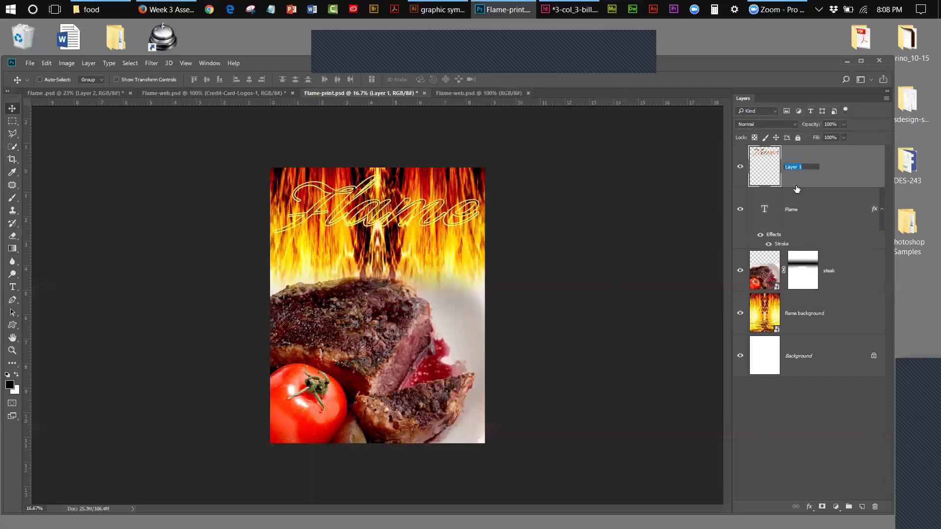
click(794, 212)
double_click(794, 211)
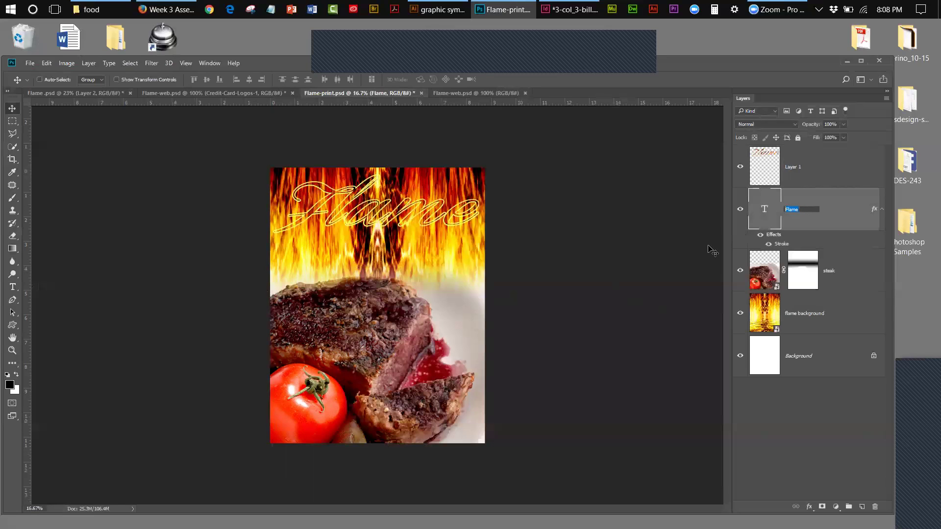
text(black flame)
Rename the flame-filled title layer above the text layer as "flame"
click(791, 167)
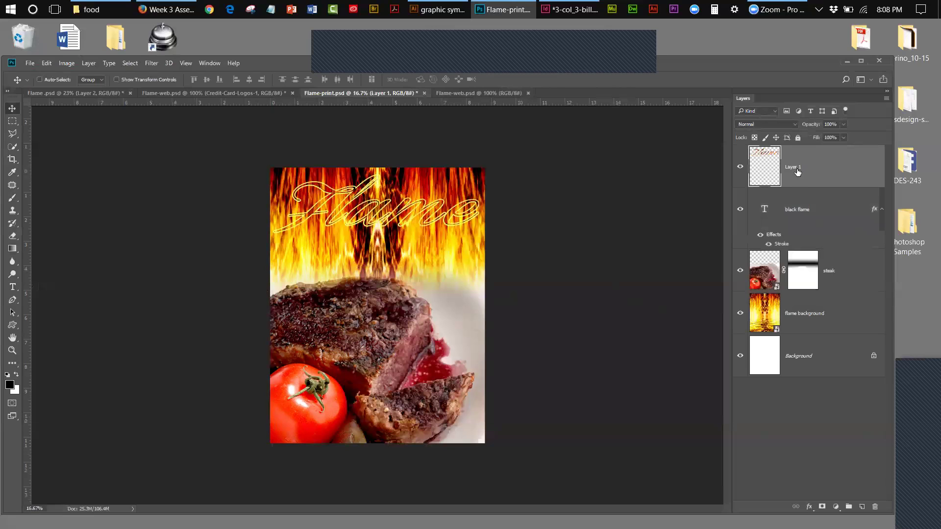
double_click(793, 167)
text(flame)
key(Return)
Apply a Pillow Emboss bevel to the black flame layer: Chisel Hard, depth 313, direction Down, size 17 px, soften 16 px, highlight opacity 31%, shadow opacity 34%
click(838, 212)
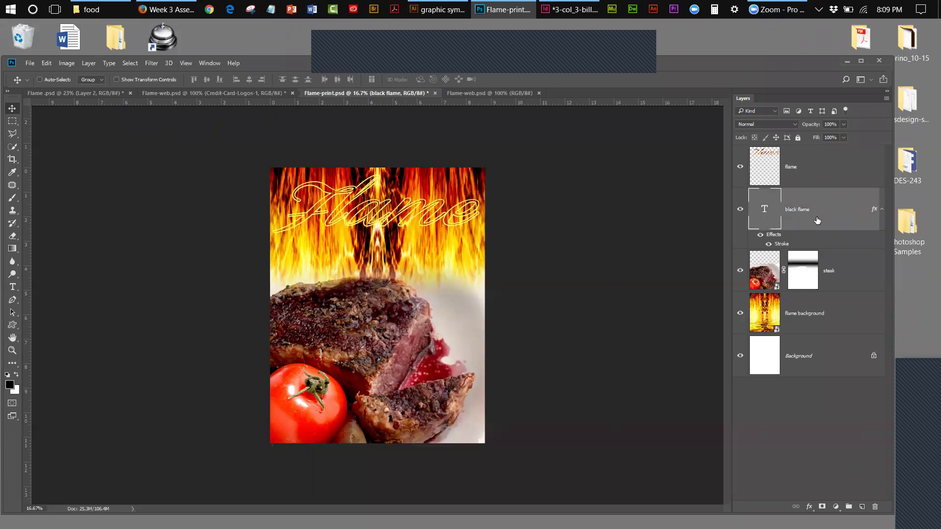
click(740, 168)
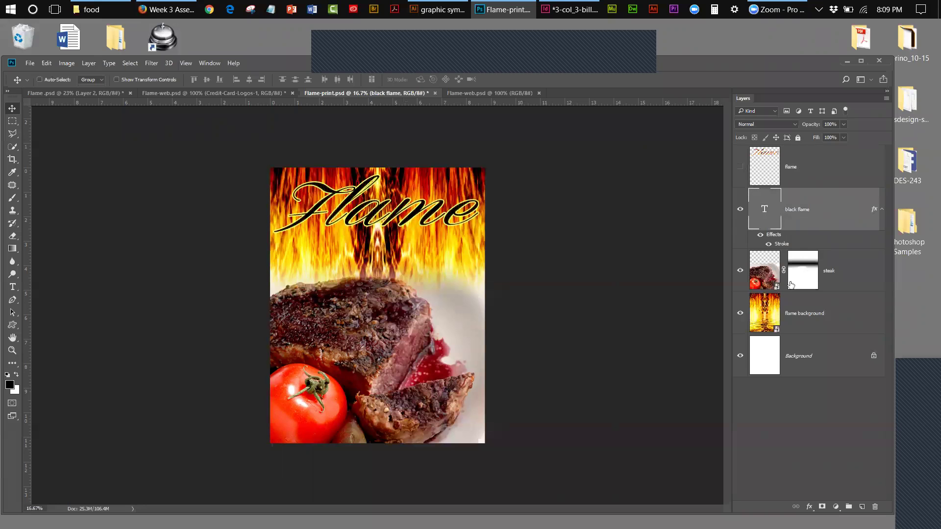
click(811, 507)
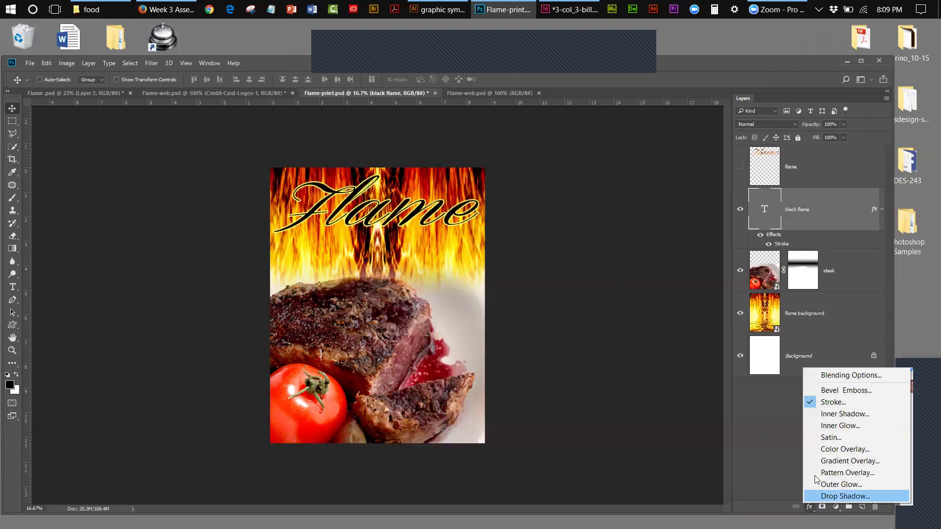
click(875, 409)
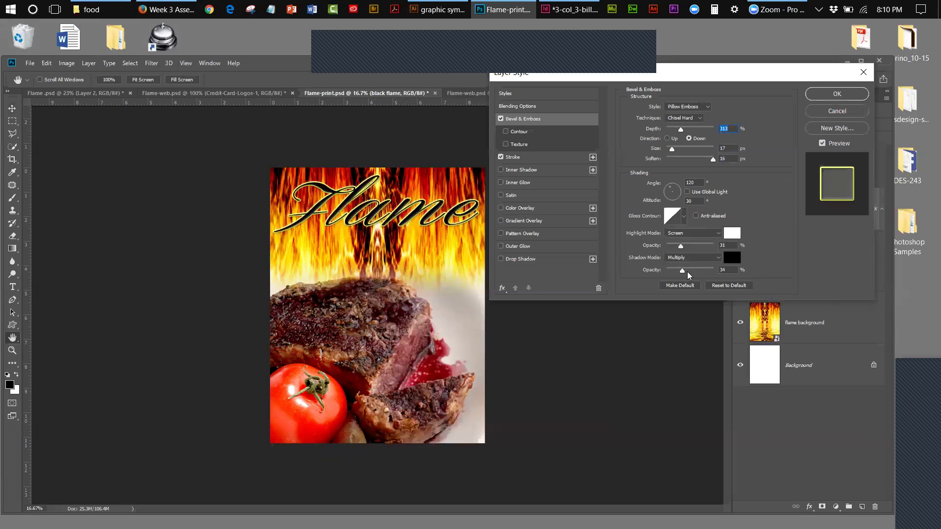
click(853, 94)
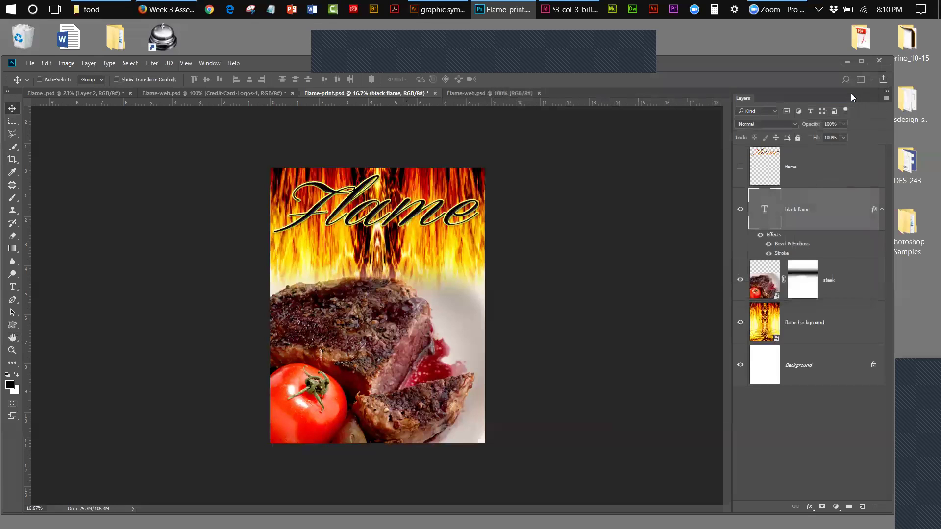
click(740, 167)
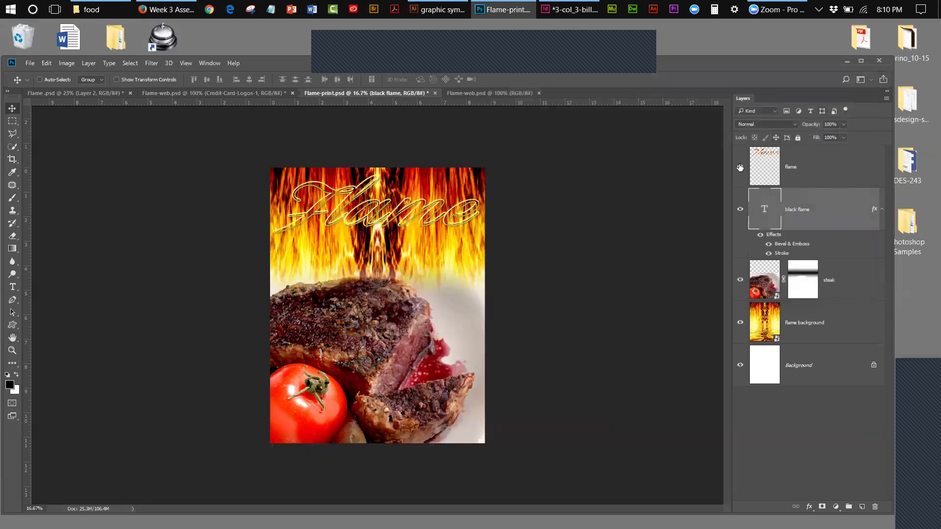
click(740, 168)
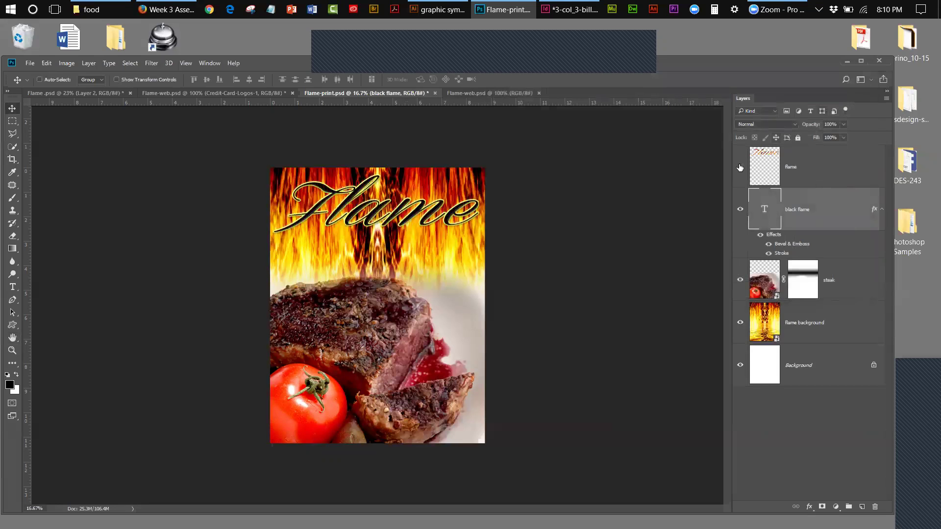
click(740, 168)
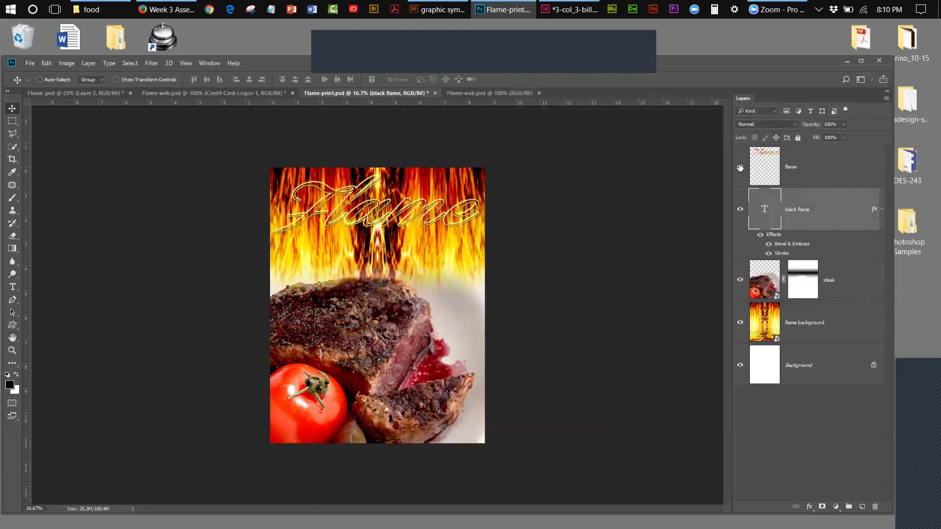
Lower the opacity of the flame layer to 76% so the black flame text shows through
click(844, 124)
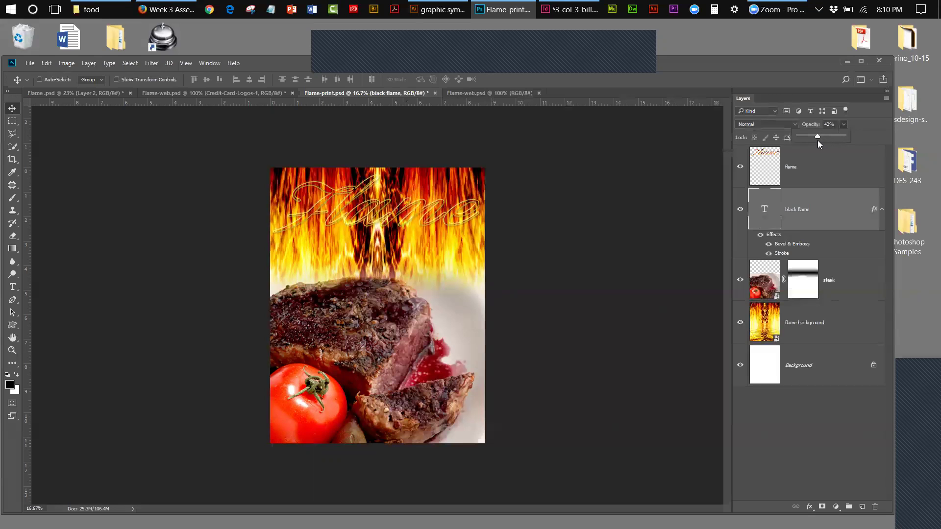
click(829, 171)
click(829, 171)
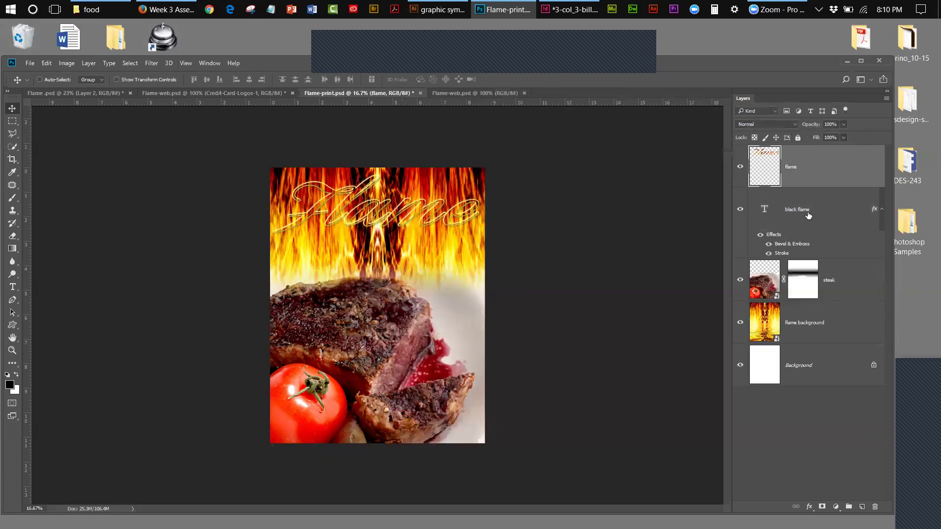
click(844, 124)
drag(834, 138, 831, 139)
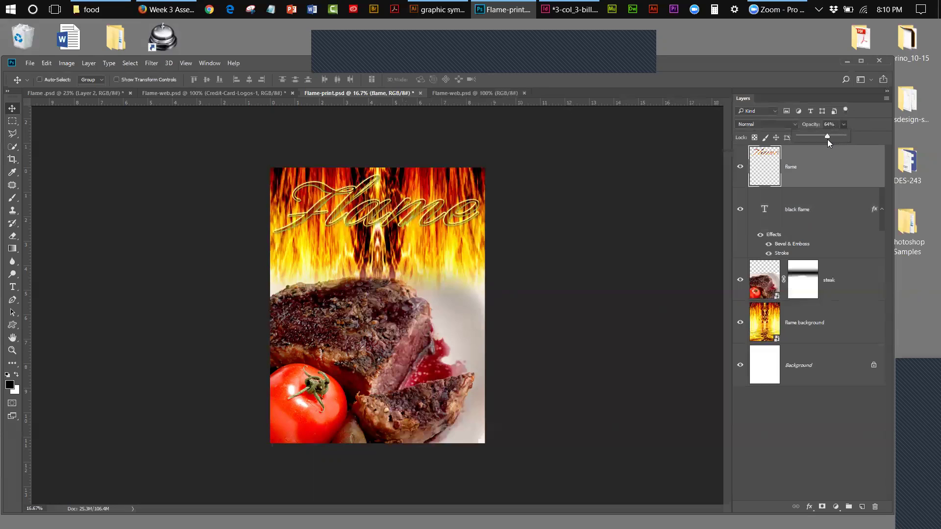
drag(830, 144, 833, 144)
Compare the print title with the finished ad and toggle the flame and black flame layers to examine their effect
click(72, 91)
click(71, 91)
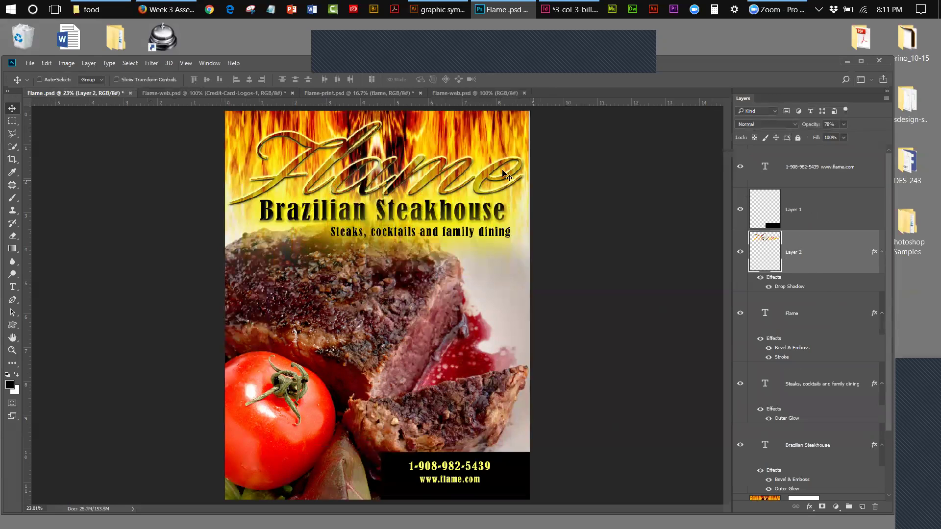
click(341, 96)
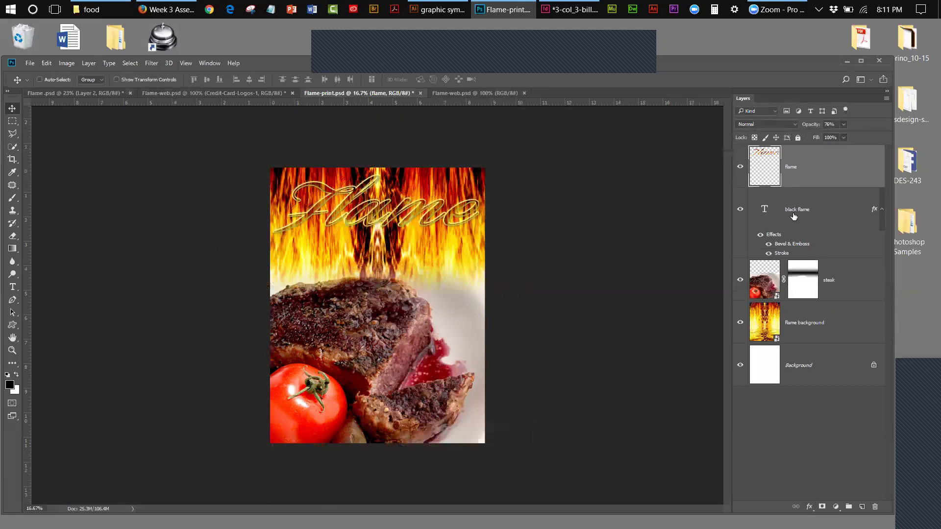
click(740, 166)
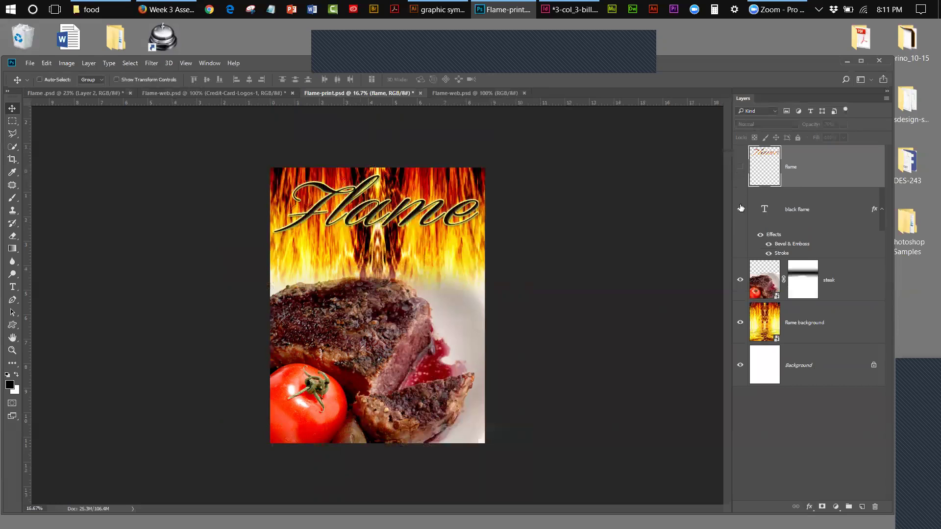
click(740, 209)
click(741, 208)
click(740, 168)
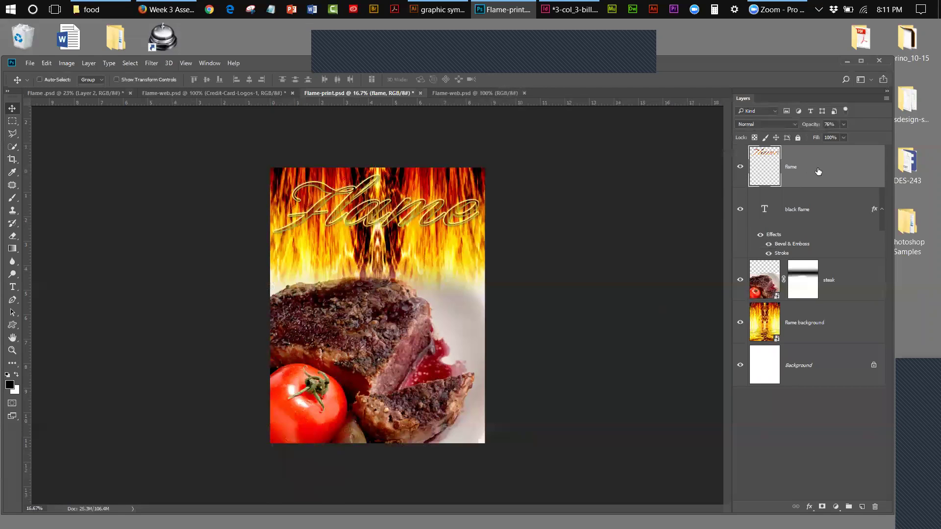
Add a black Drop Shadow to the flame layer with Normal blend mode, 100% opacity, 90° angle, 16 px distance, 0% spread and 3 px size
click(809, 508)
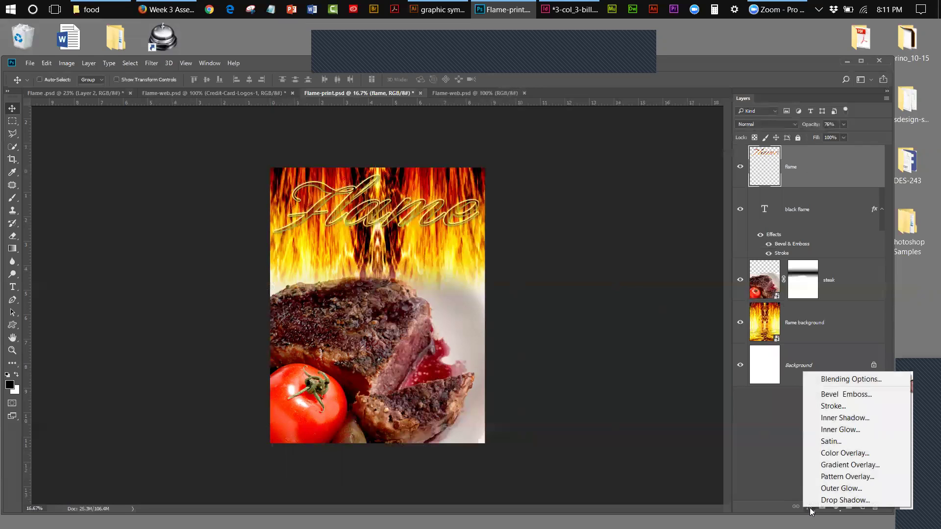
click(827, 499)
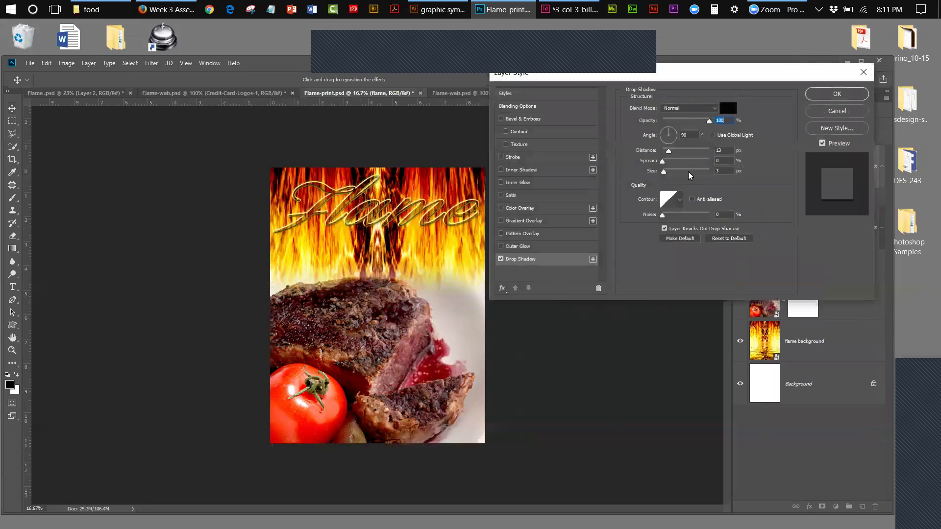
click(664, 149)
drag(666, 151, 672, 155)
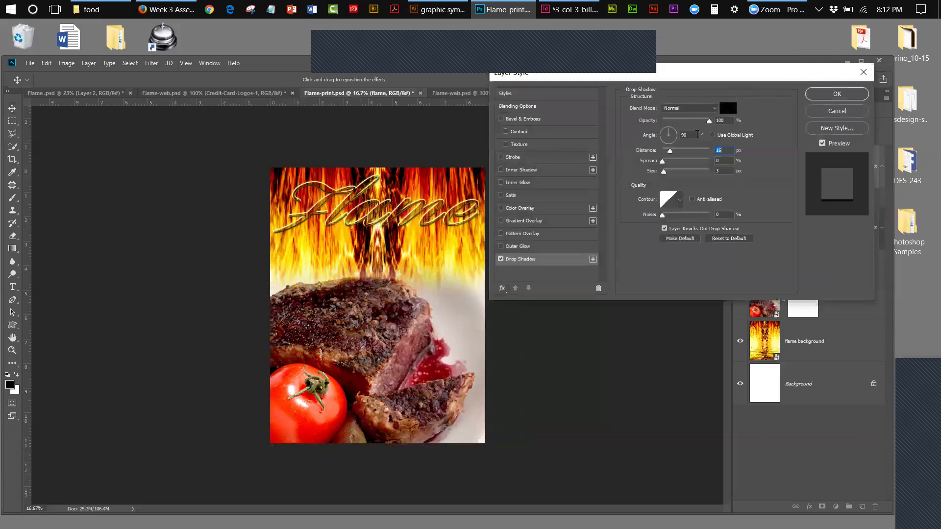
drag(696, 74, 684, 122)
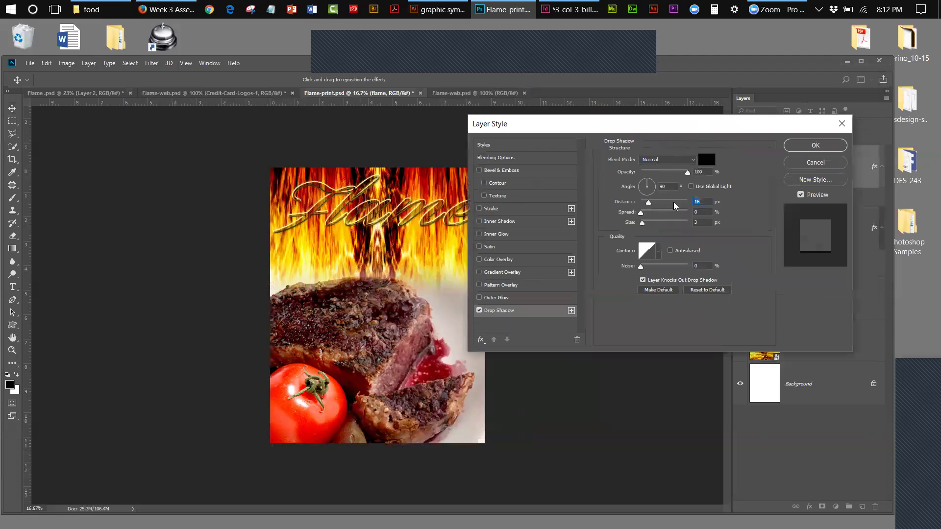
click(798, 144)
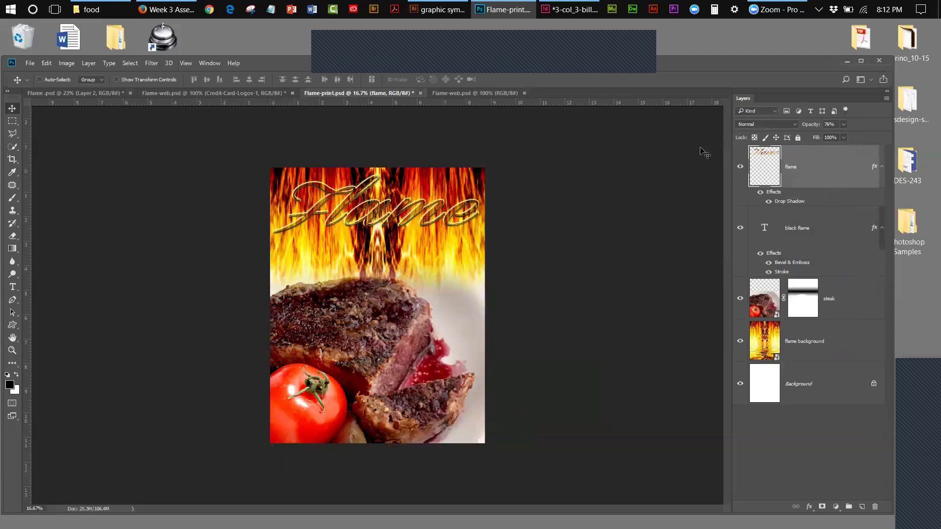
Examine the styled Flame title up close and fit the whole ad on screen
click(13, 350)
click(372, 207)
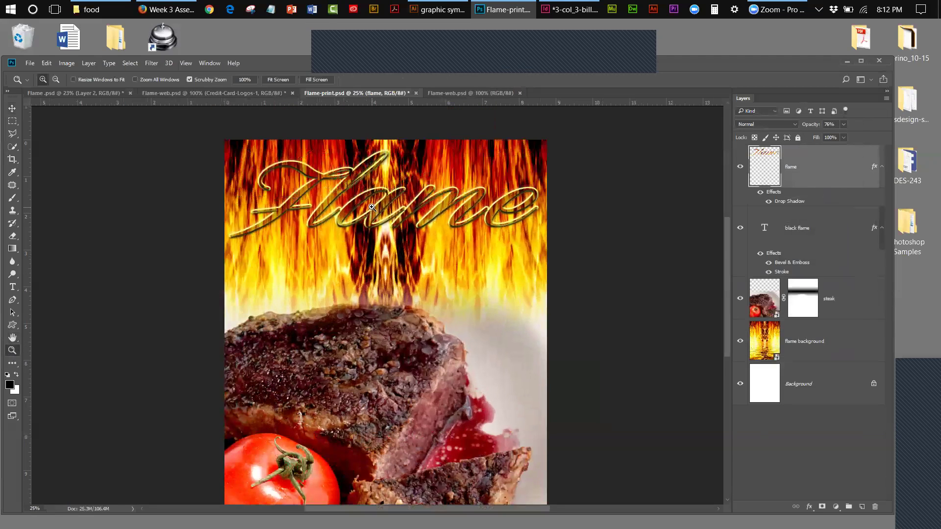
click(372, 207)
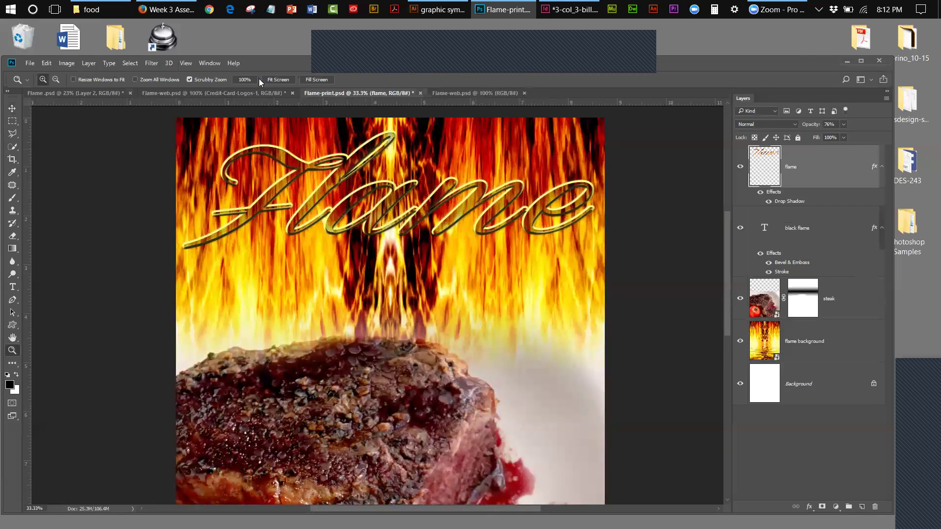
click(185, 64)
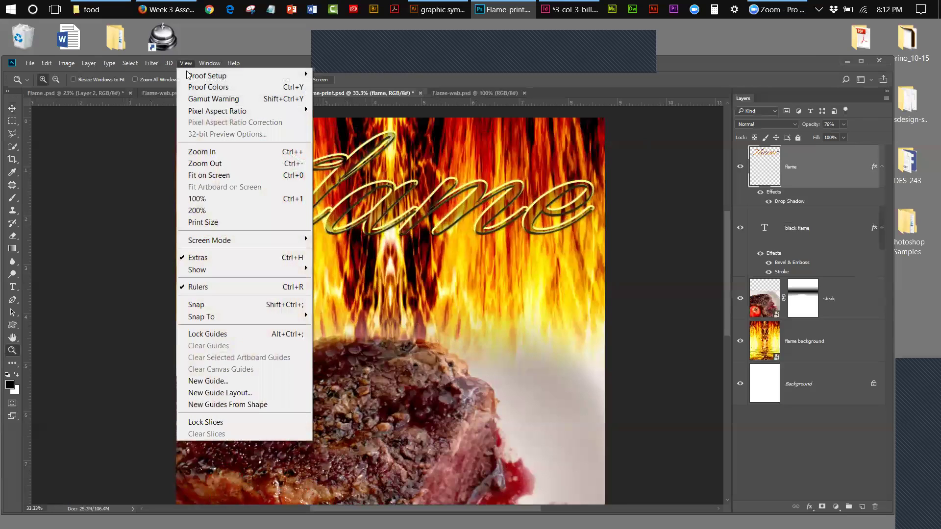
click(206, 175)
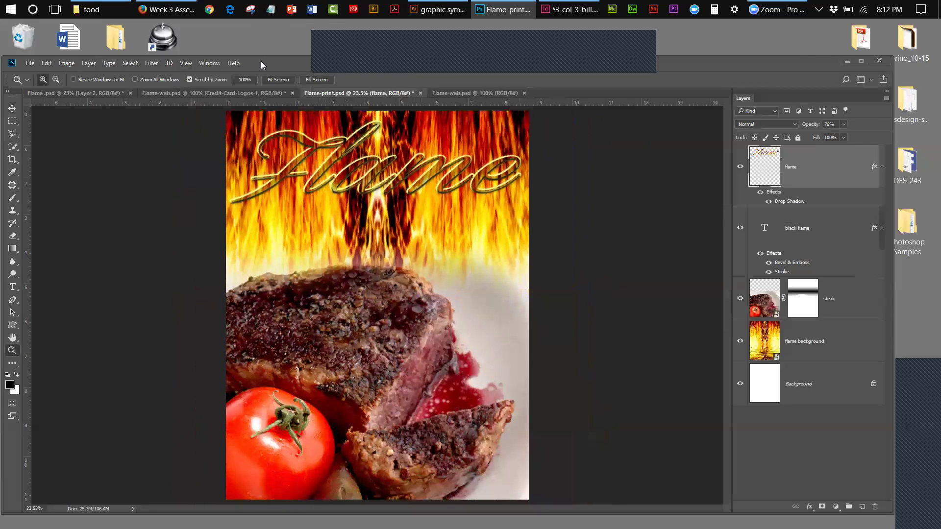
Compare the print title and its flame backdrop with the finished Flame ad
drag(261, 60, 258, 27)
click(84, 58)
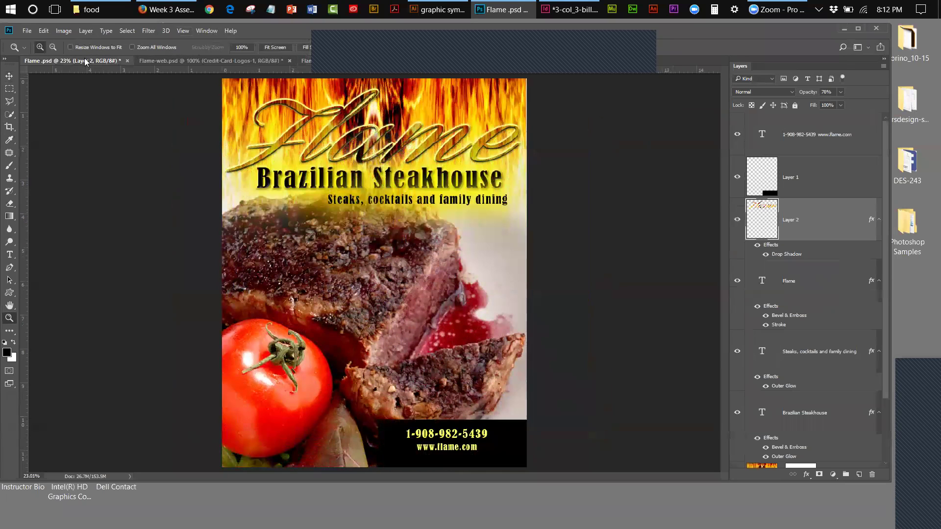
click(304, 61)
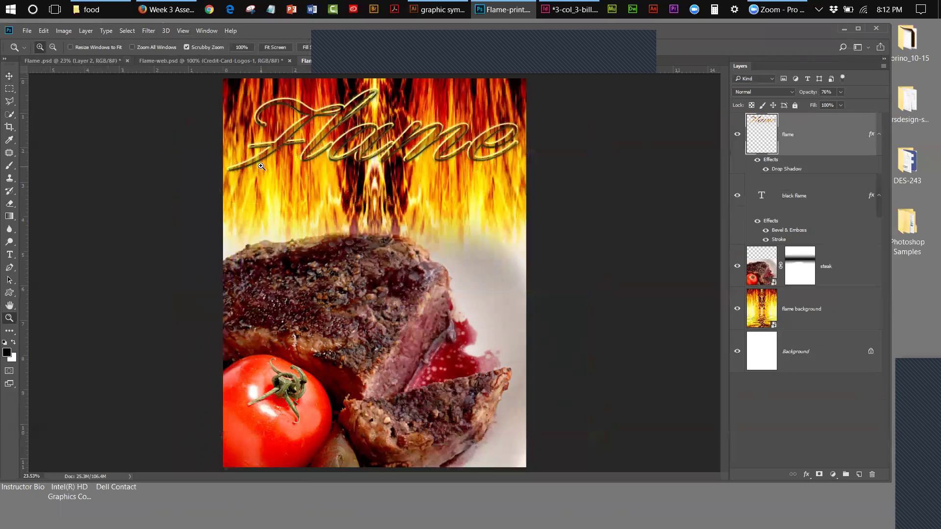
Shift the flame background layer upward behind the Flame title, checking its position against the finished ad
click(807, 314)
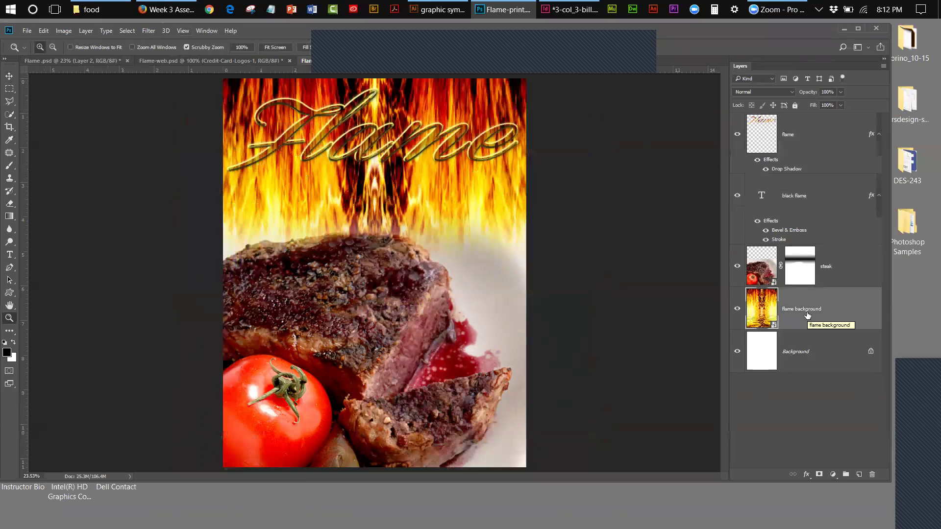
click(9, 76)
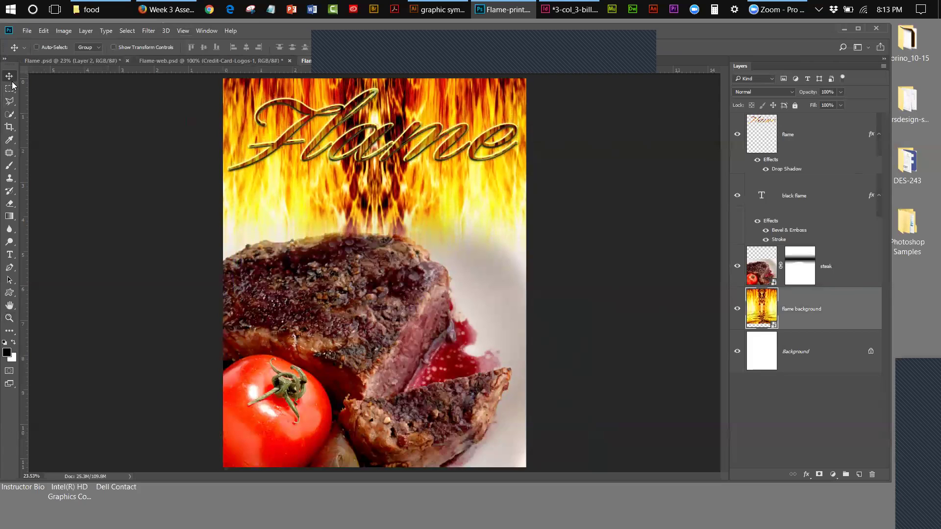
click(32, 62)
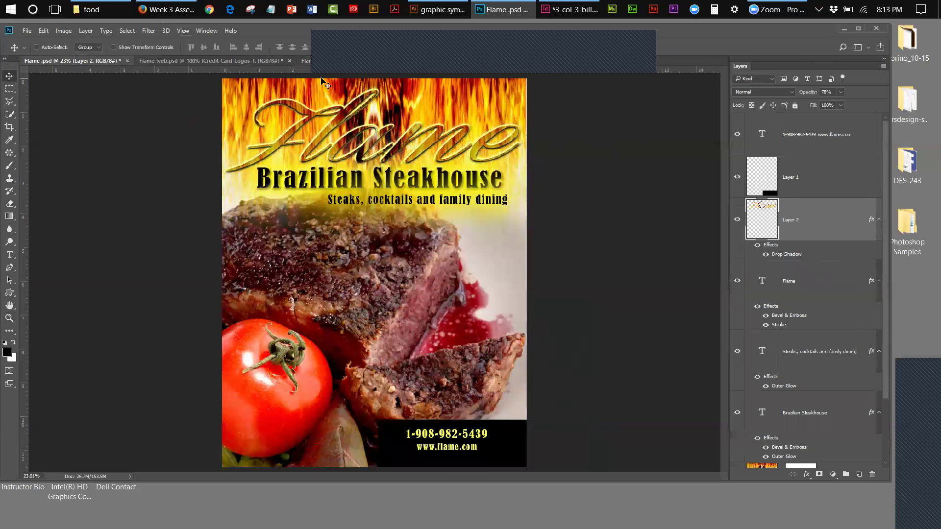
click(306, 61)
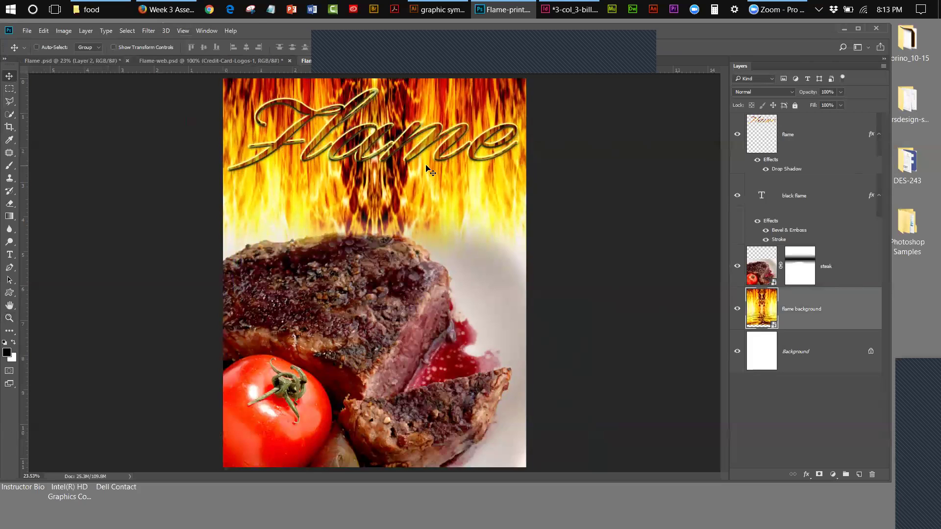
click(67, 61)
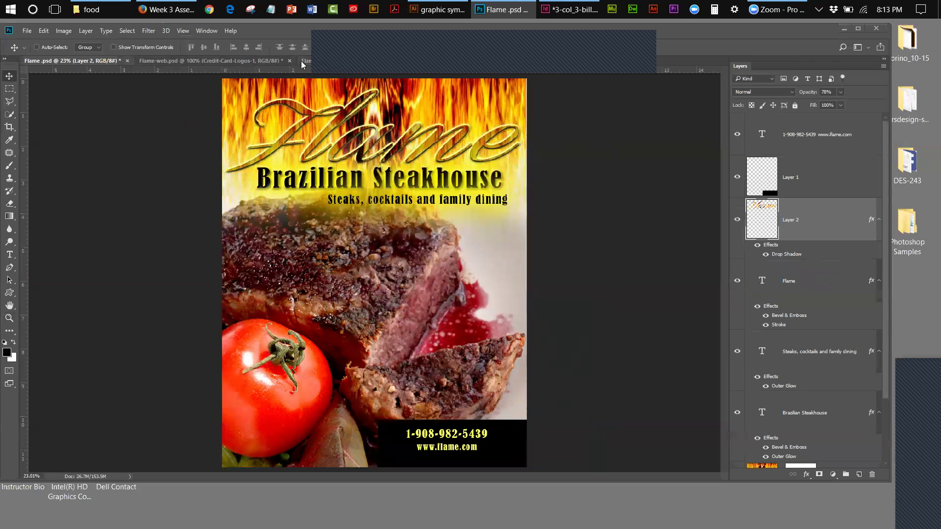
click(305, 61)
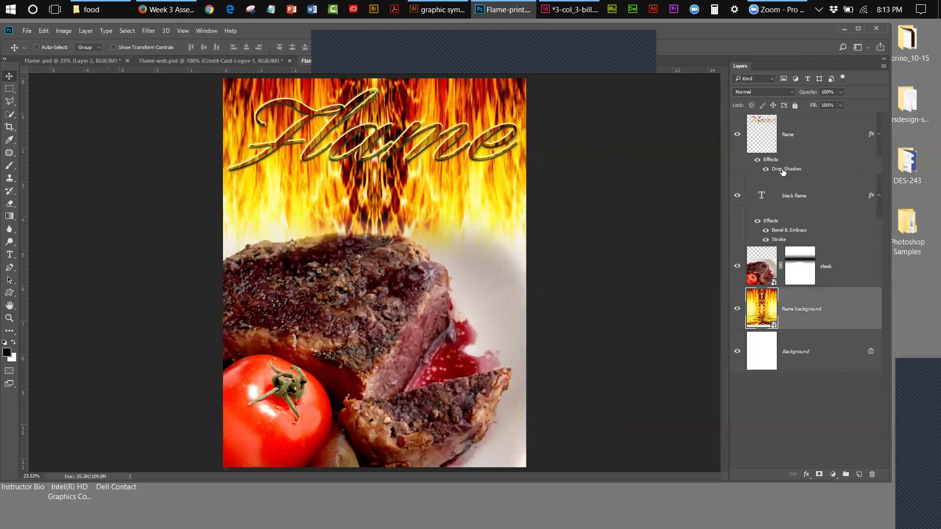
Toggle the visibility of the flame and black flame layers to examine what each adds to the title
click(737, 135)
click(737, 135)
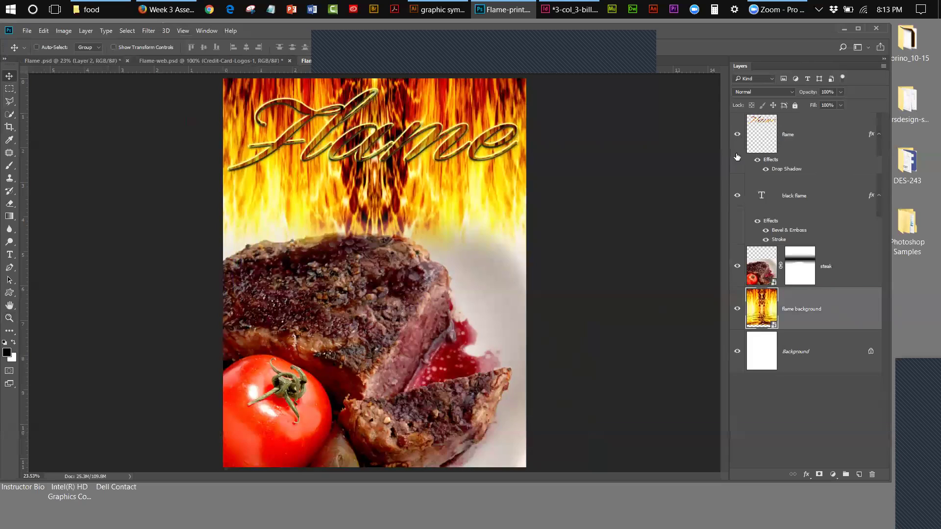
click(737, 196)
click(737, 196)
click(738, 195)
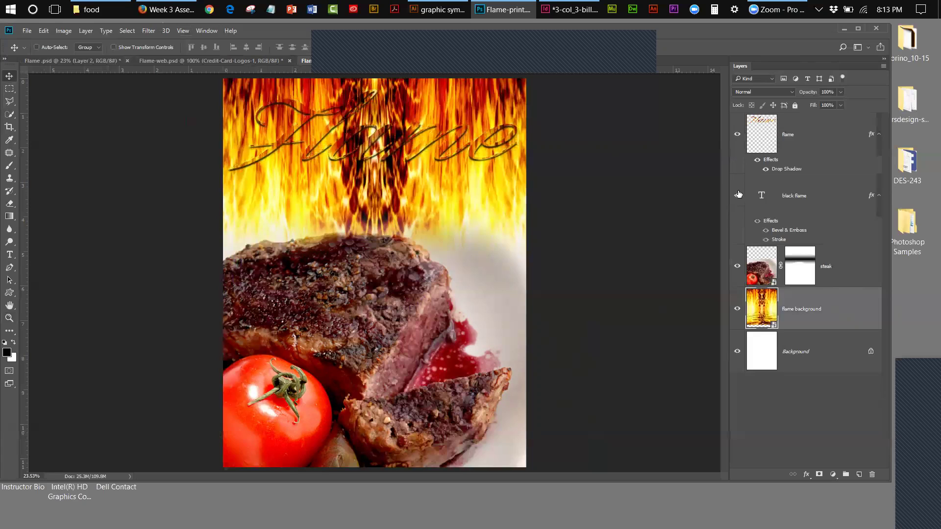
click(737, 195)
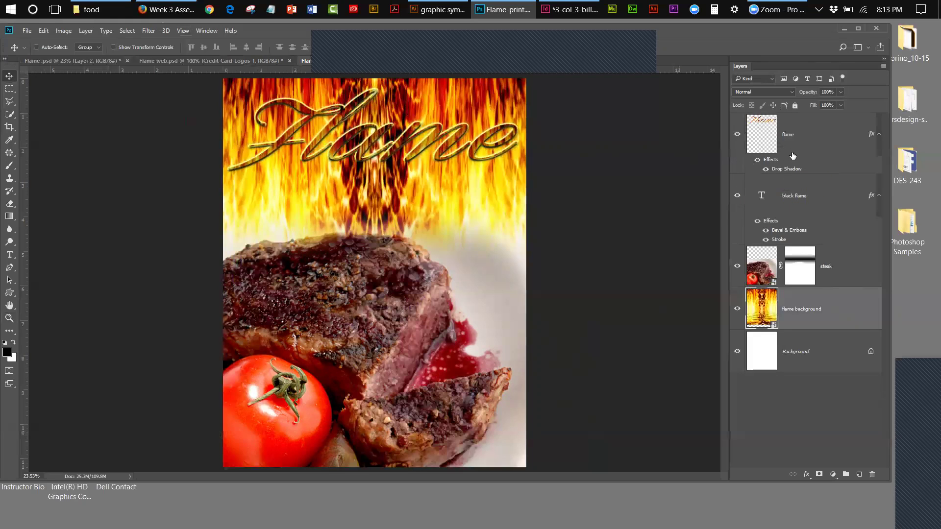
Group the flame and black flame layers and name the group "flame title"
click(798, 140)
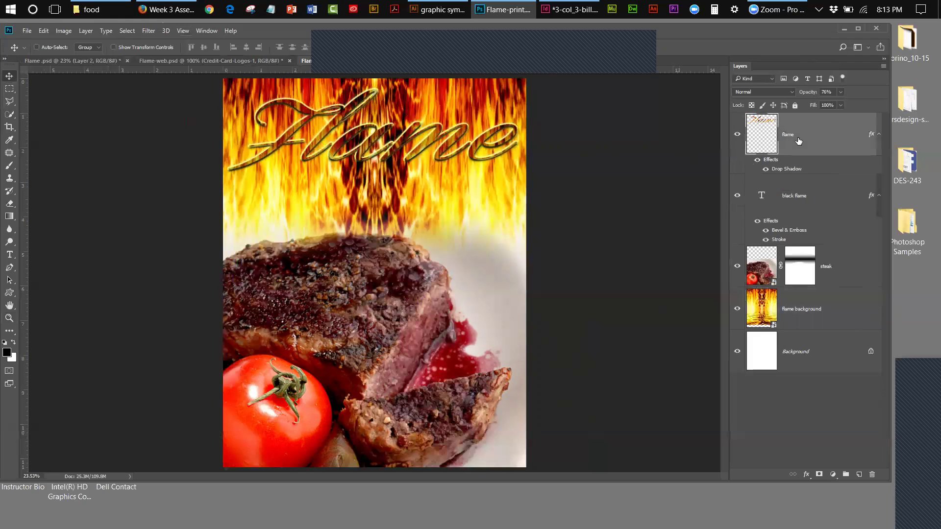
shift+click(795, 185)
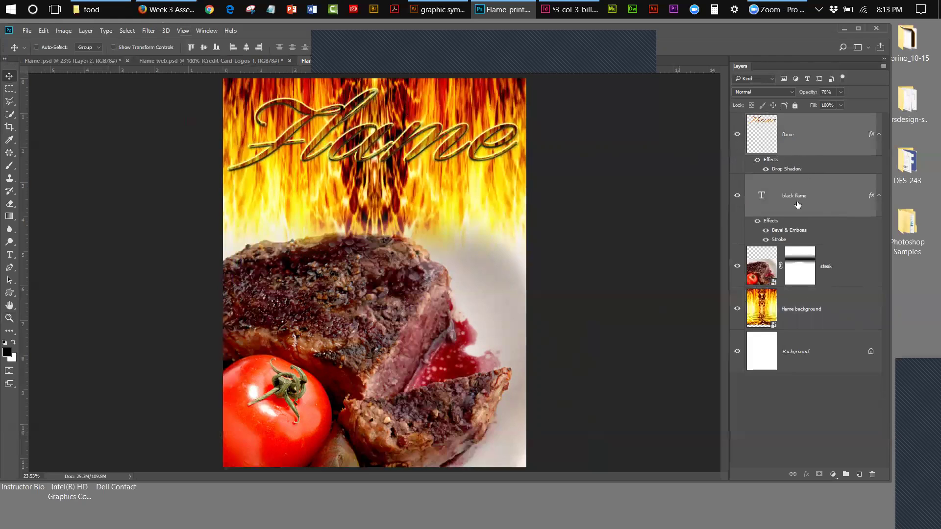
click(845, 474)
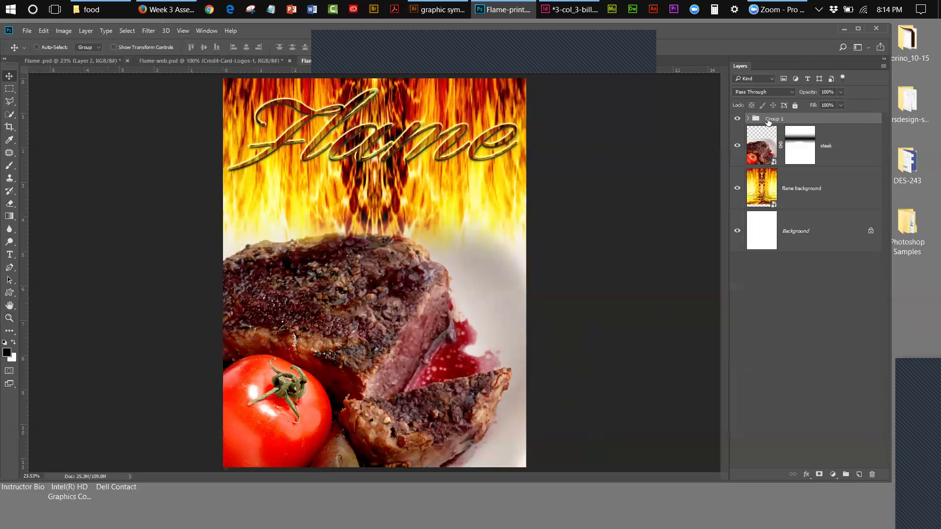
double_click(773, 119)
text(flame title)
Toggle the flame title group and its individual layers on and off to examine how the group controls the title
click(735, 119)
click(735, 119)
click(735, 119)
click(735, 119)
click(749, 120)
click(738, 145)
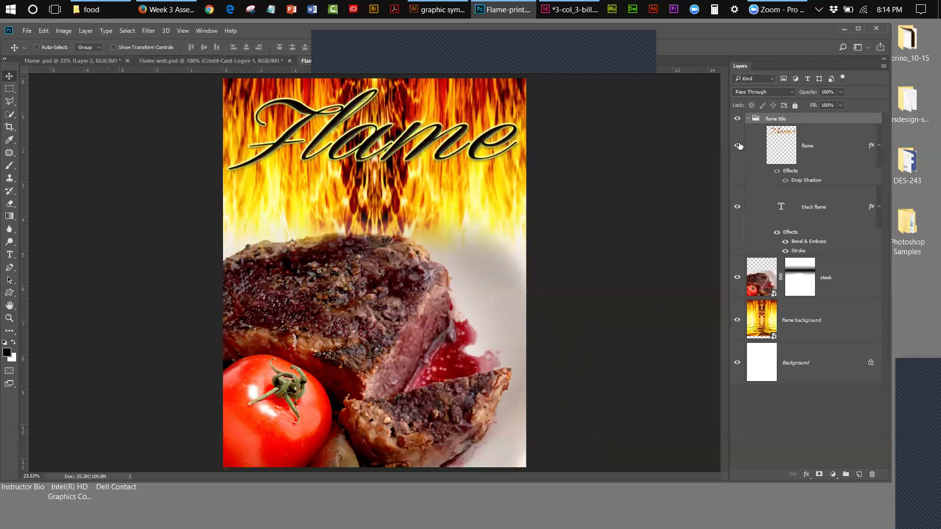
click(737, 207)
click(736, 208)
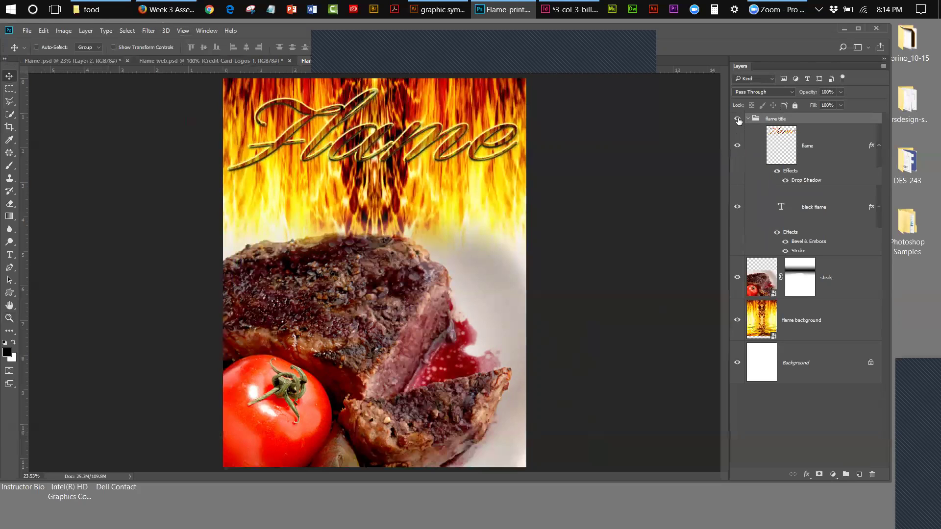
click(748, 119)
click(737, 119)
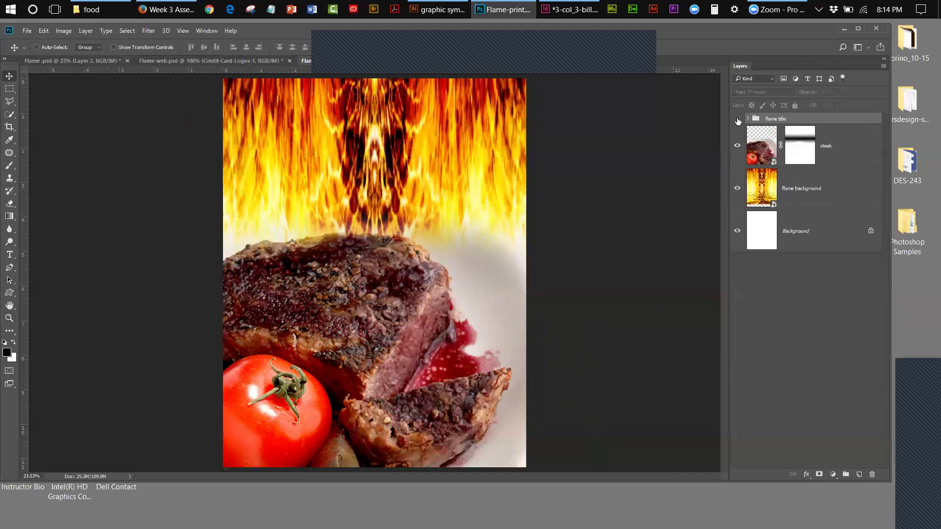
click(737, 119)
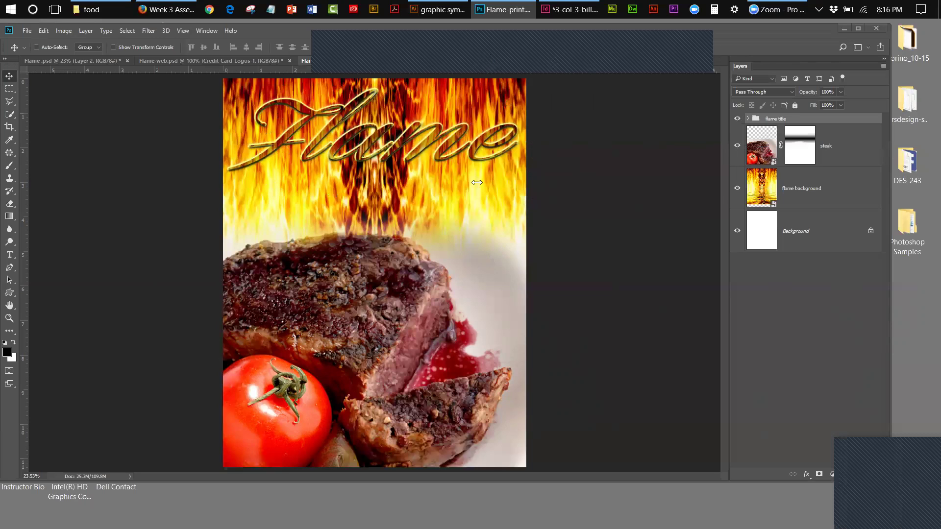
Check the font and size of the Brazilian Steakhouse text in the finished ad and return to the Flame-print document
click(66, 61)
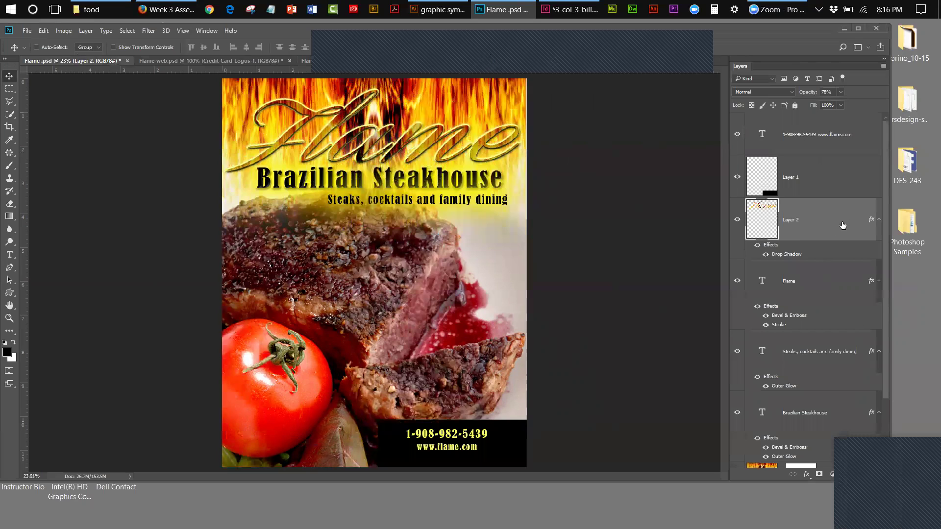
drag(885, 184, 878, 246)
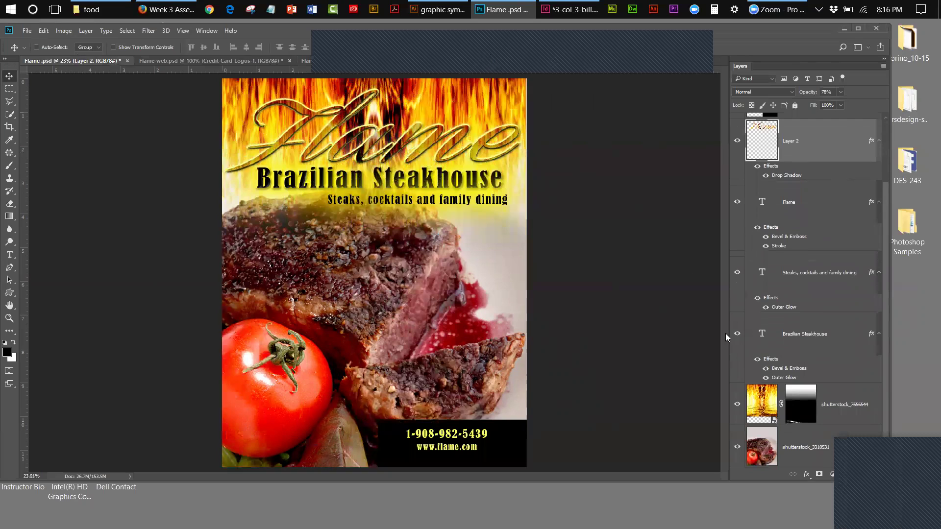
double_click(761, 336)
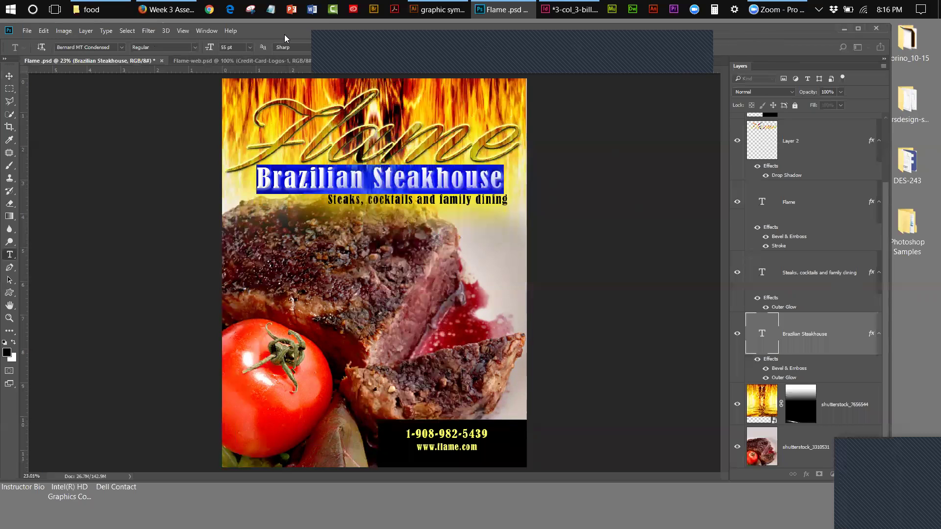
drag(285, 38, 284, 54)
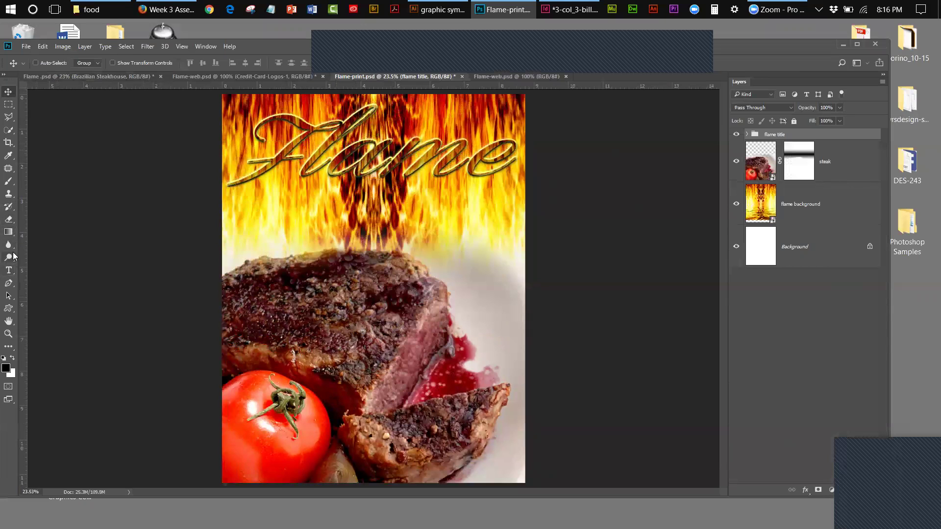
click(9, 270)
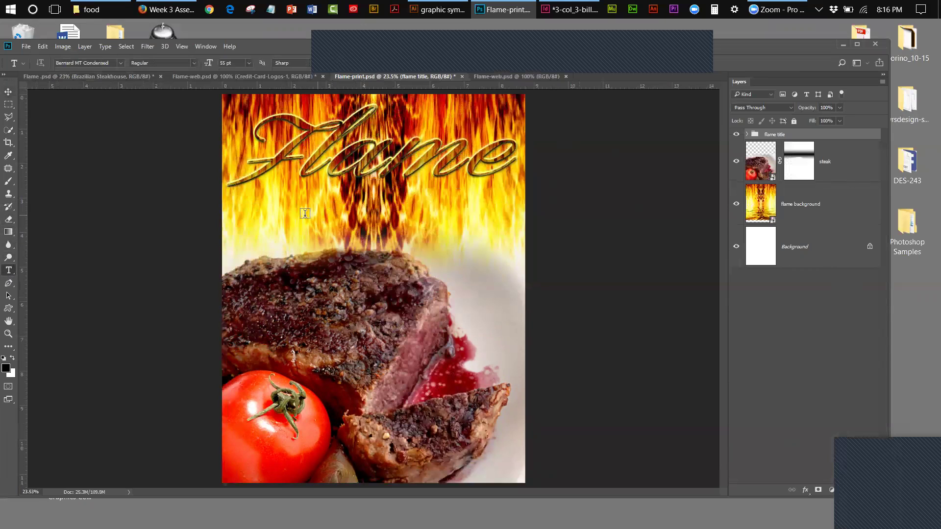
click(274, 209)
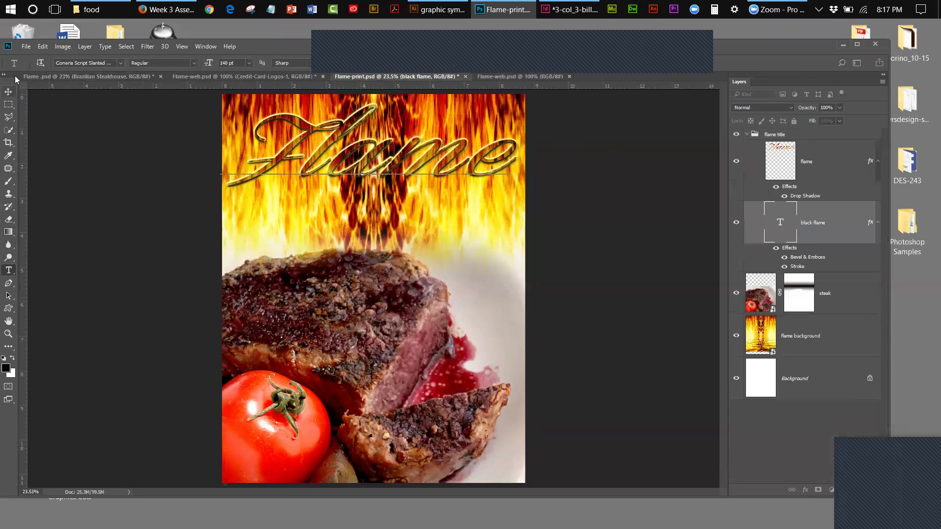
click(41, 49)
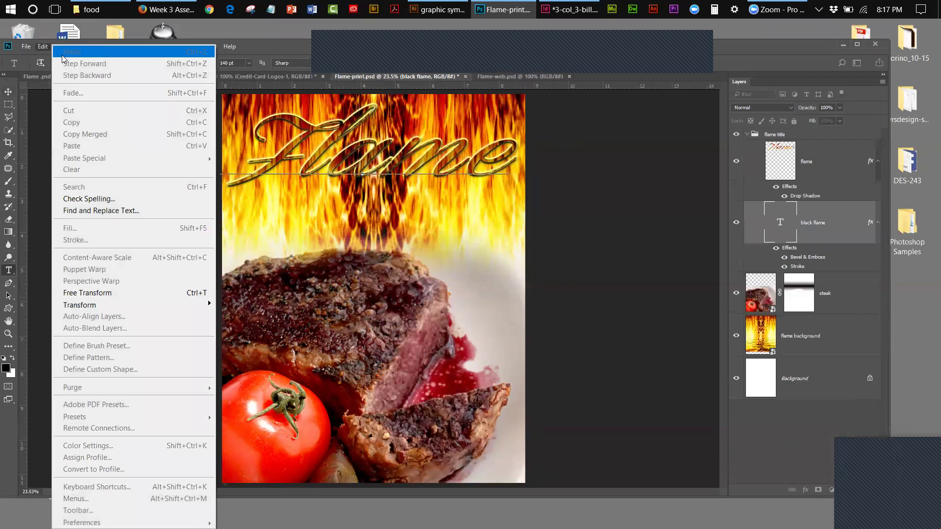
click(9, 92)
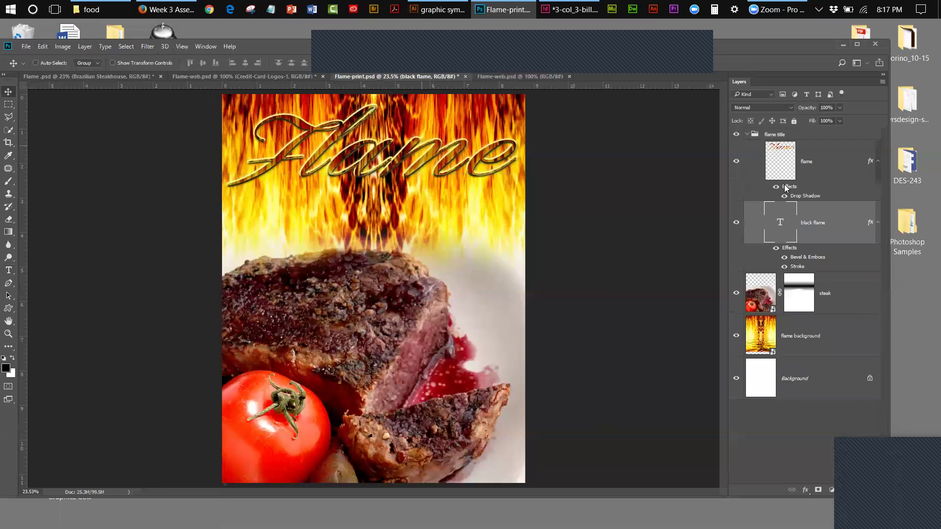
Collapse and lock the flame title group, and try to start a text line below the Flame title
click(747, 135)
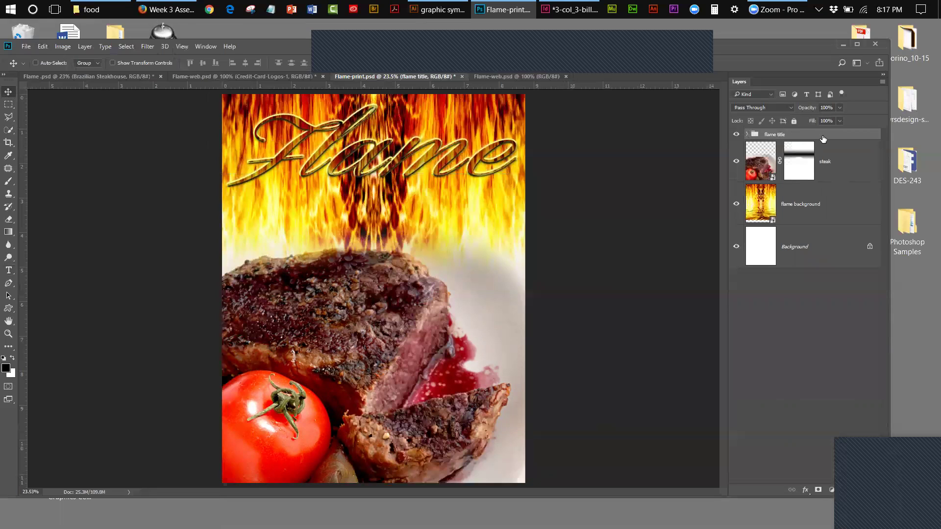
click(794, 121)
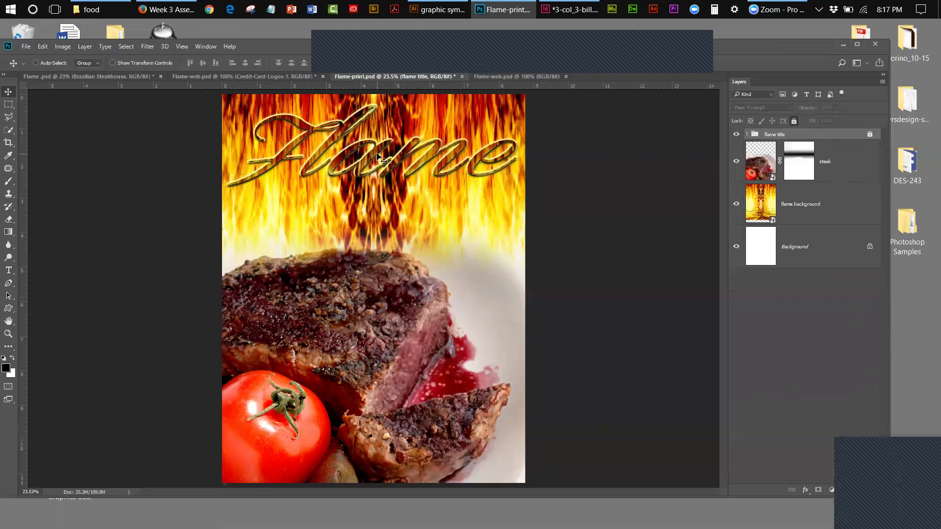
click(10, 271)
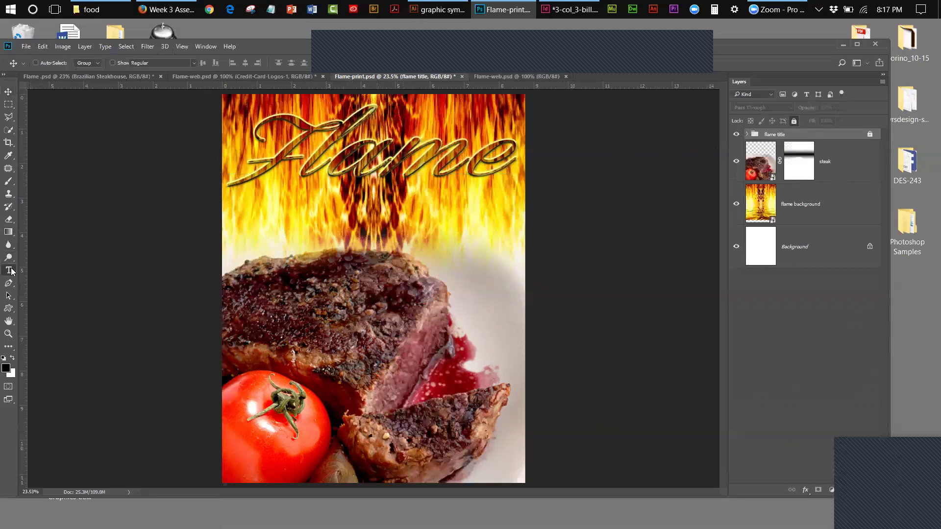
click(267, 201)
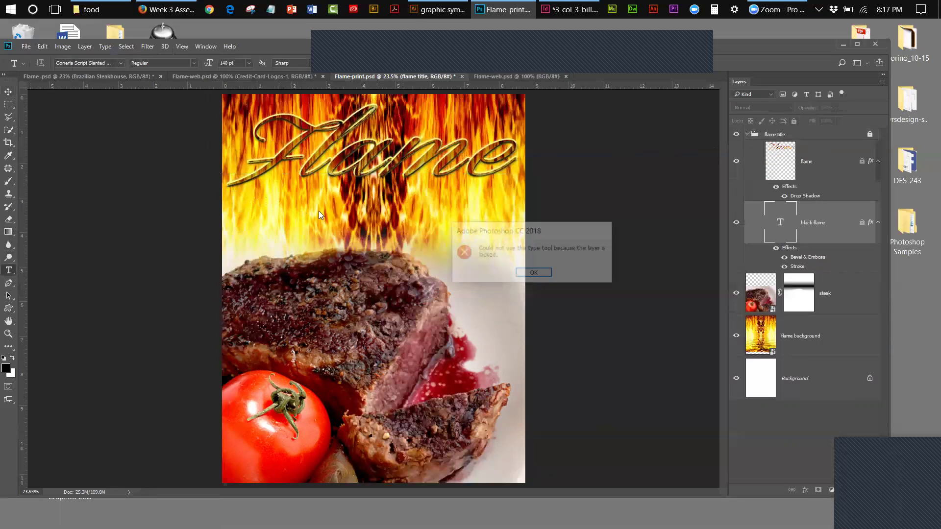
click(533, 274)
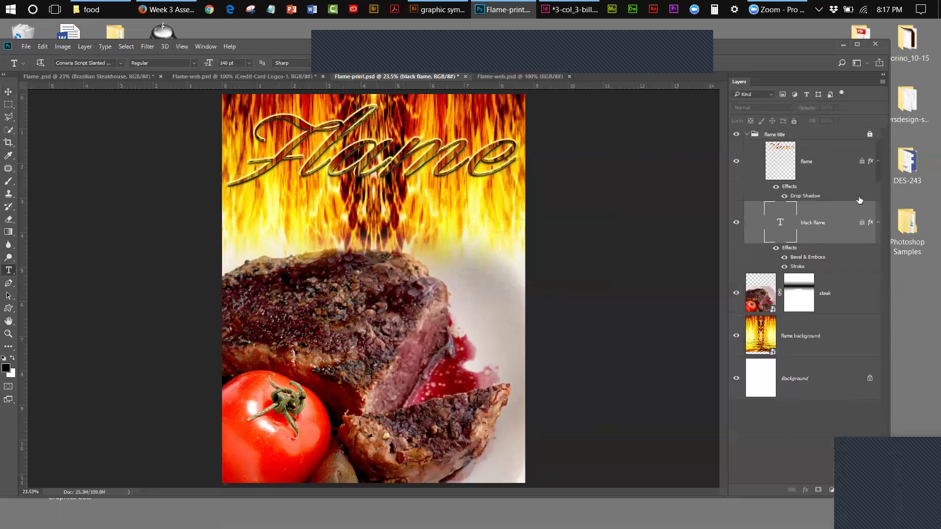
Start a new text layer at the steak's upper edge with the flame title group selected, and leave text editing
click(778, 134)
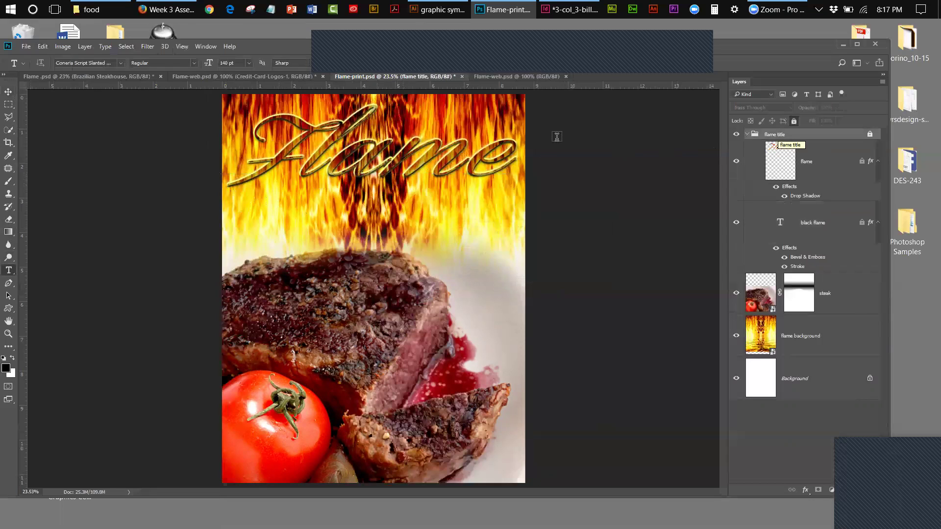
click(266, 250)
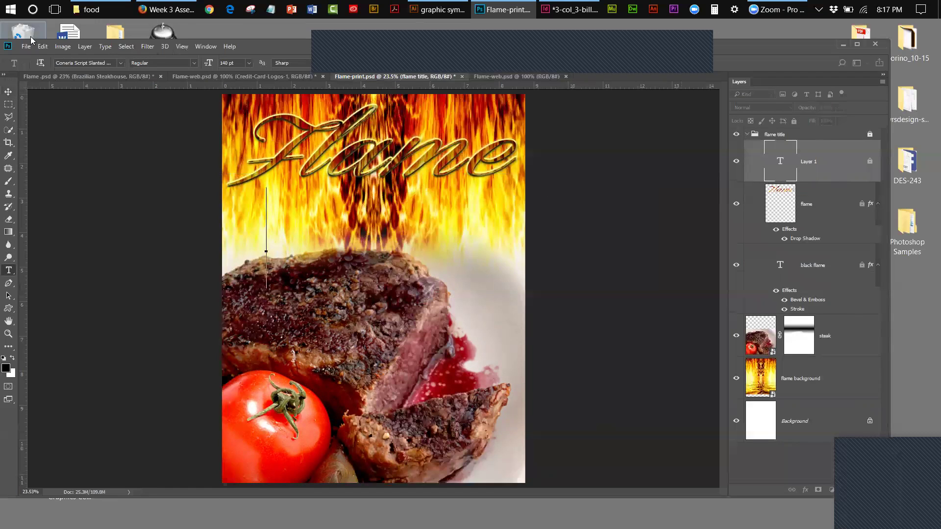
click(43, 46)
click(42, 46)
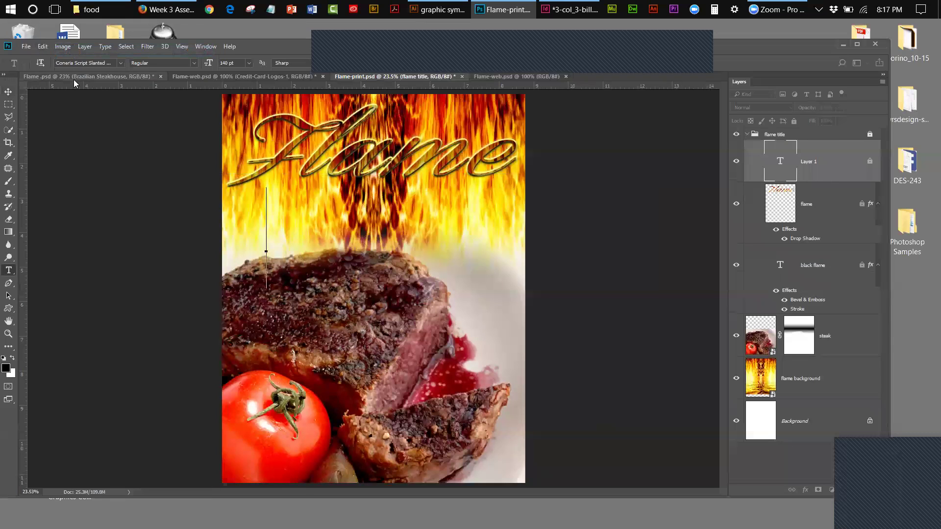
click(9, 92)
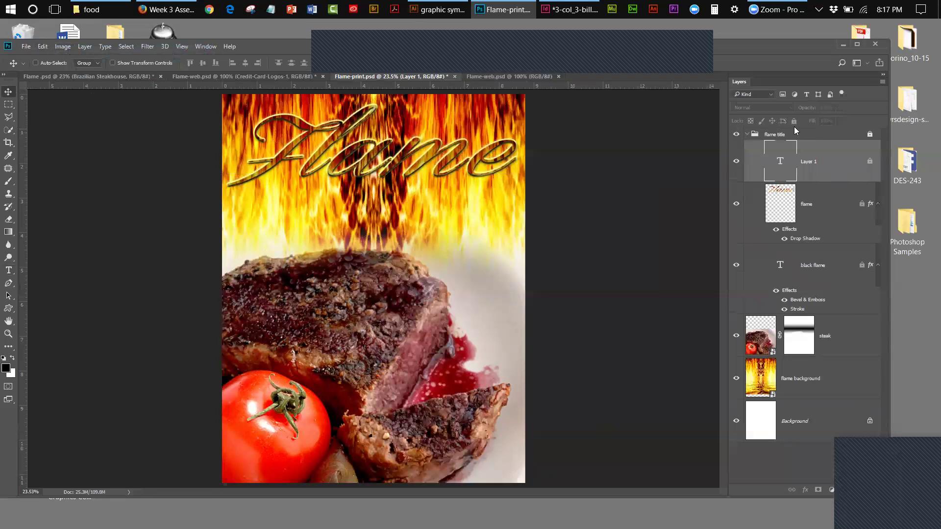
Create a new empty layer, move it above the flame title group, and collapse the group
click(743, 135)
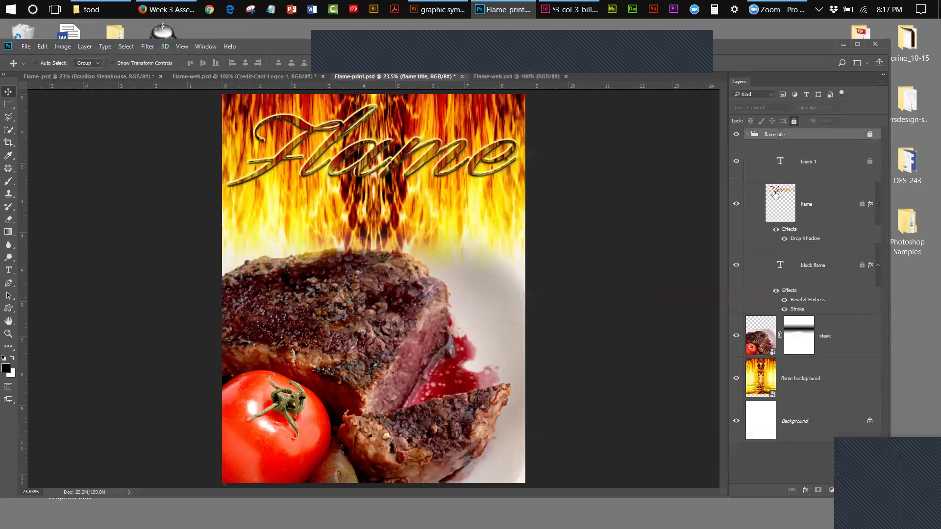
click(887, 442)
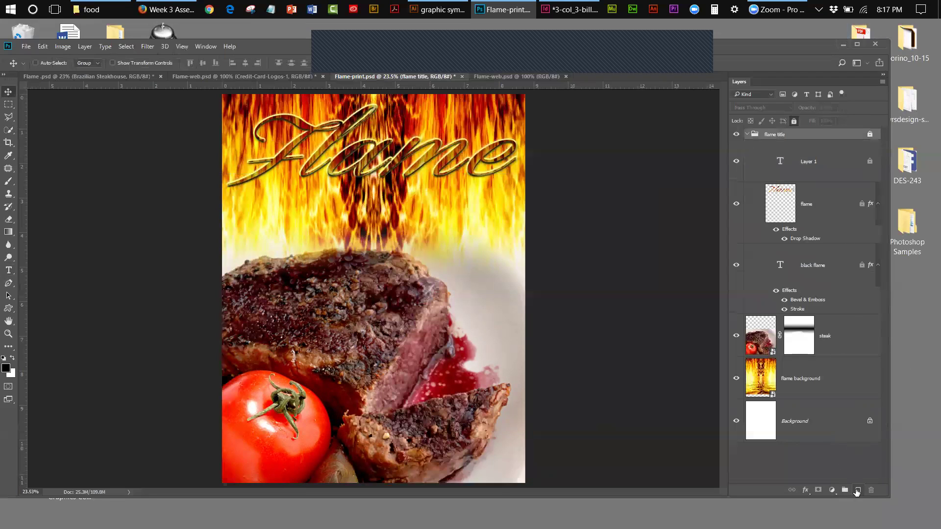
click(857, 490)
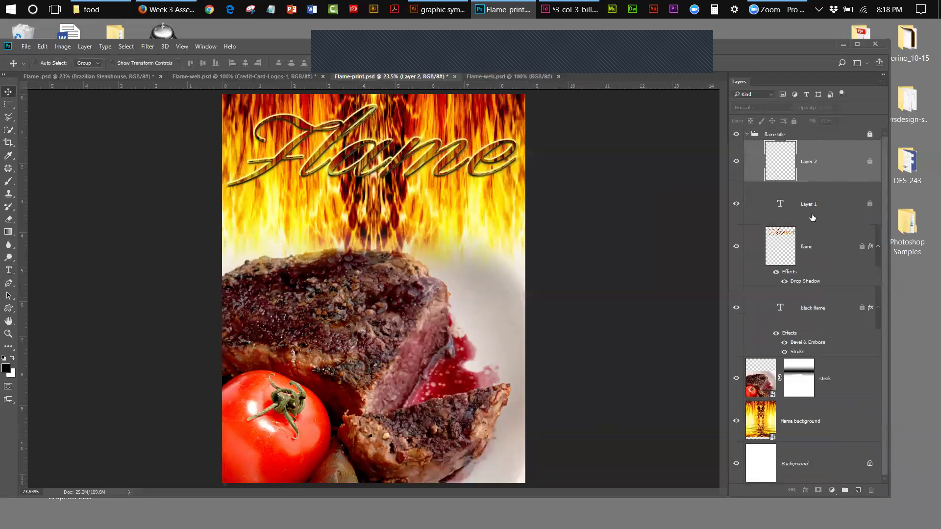
click(736, 204)
drag(811, 204, 873, 485)
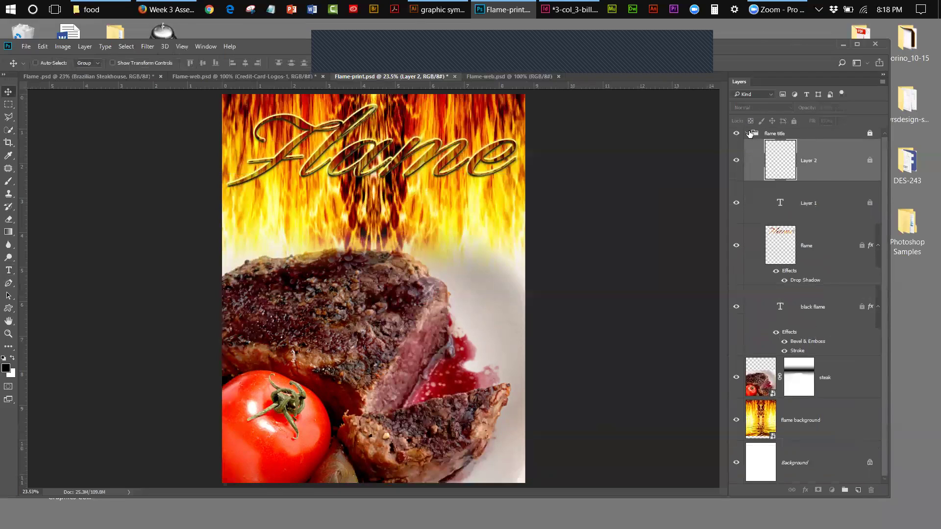
drag(821, 160, 813, 130)
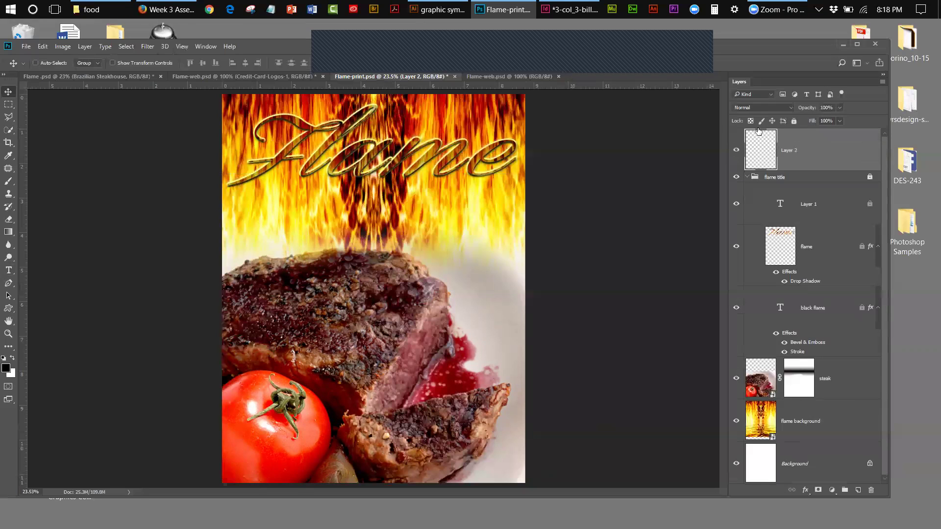
click(747, 177)
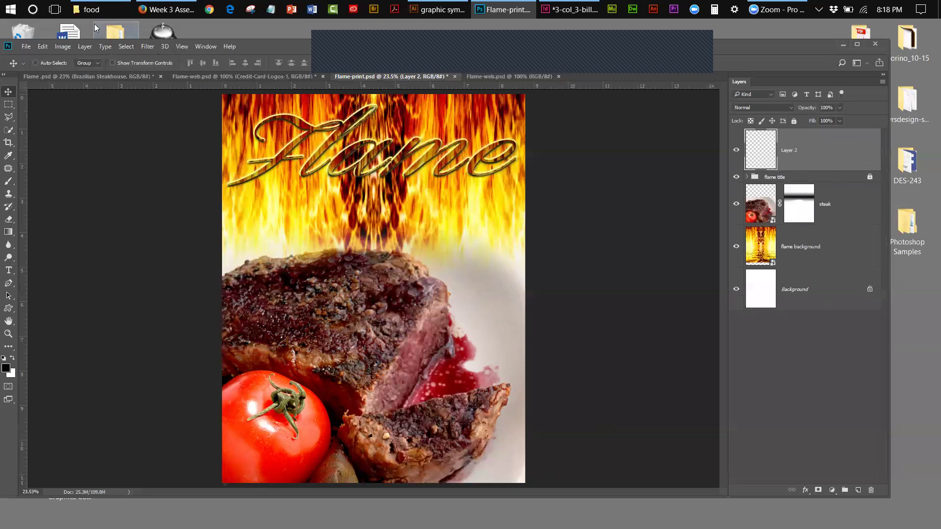
Check the font and size of the sample ad's Brazilian Steakhouse text again and return to the Flame-print document
click(77, 77)
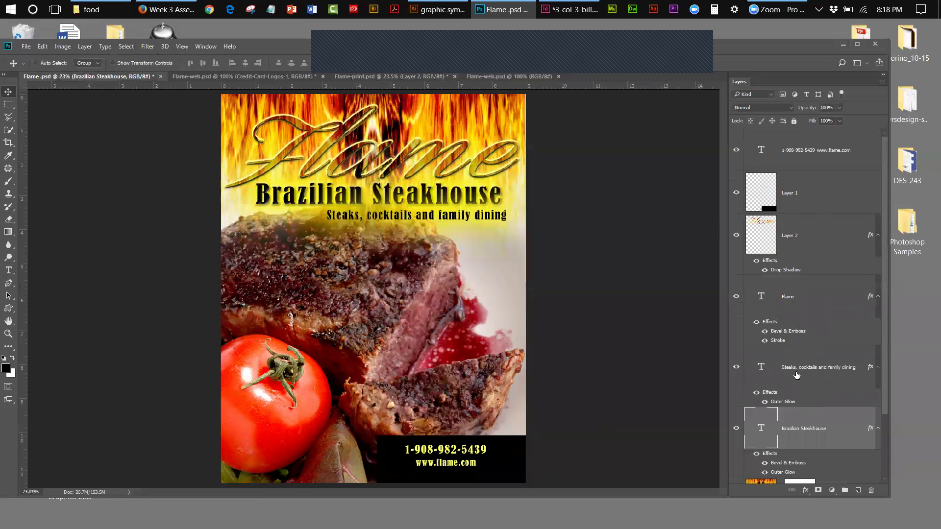
double_click(804, 430)
double_click(761, 428)
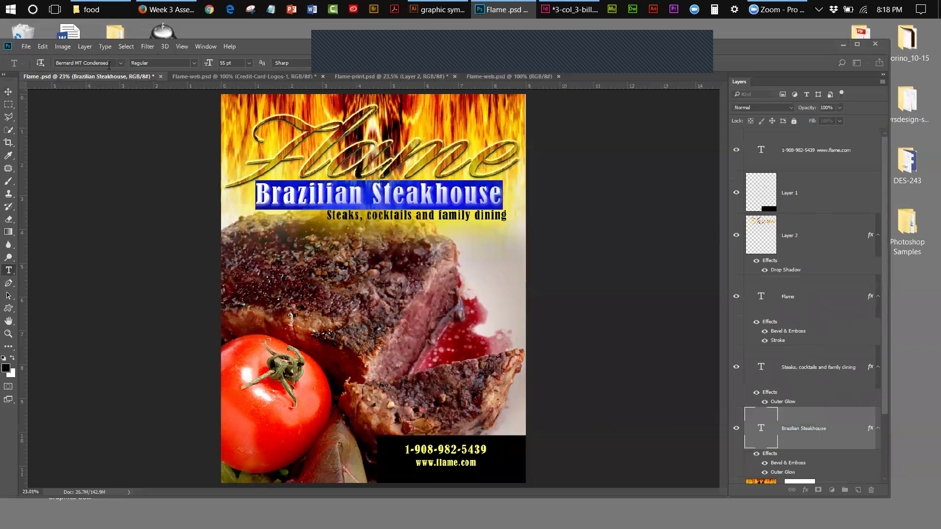
click(360, 77)
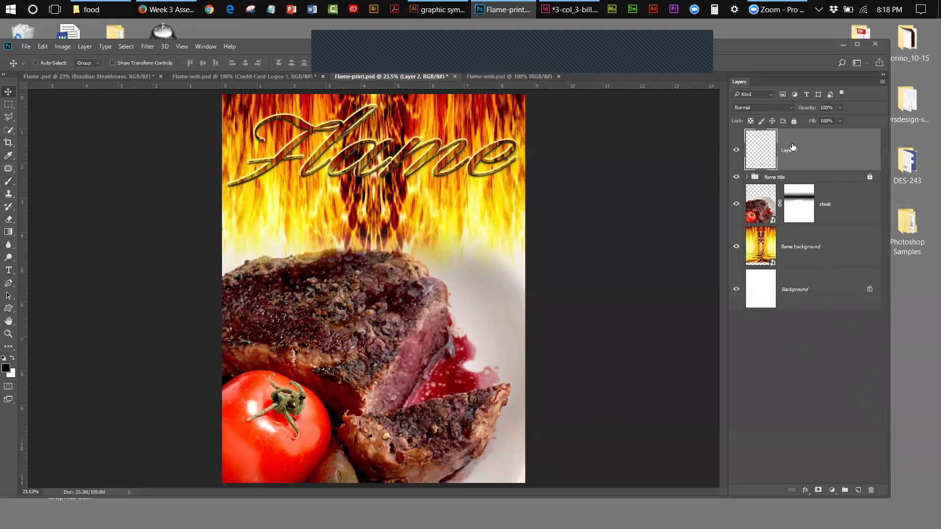
Enter the text line "Brazilian Sreakhouse" below the Flame title on the new layer in 55 pt Bernard MT Condensed
click(9, 271)
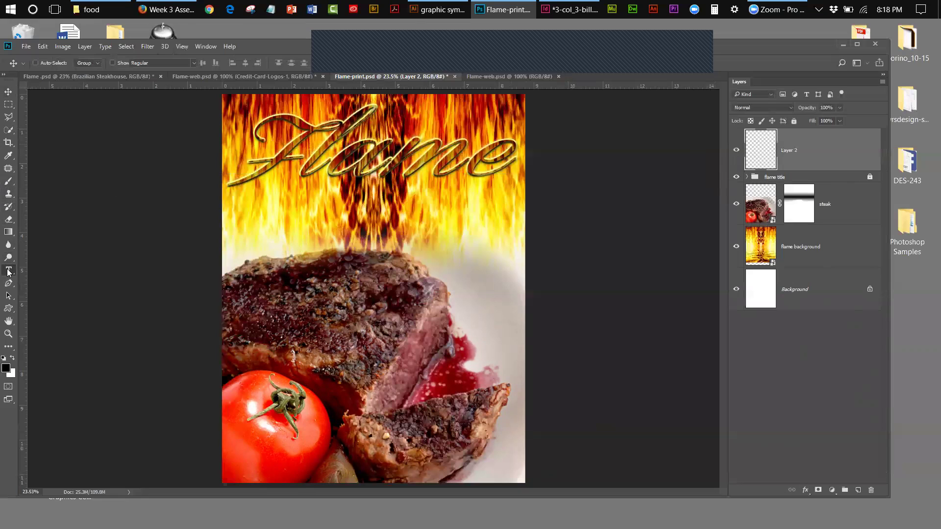
click(267, 214)
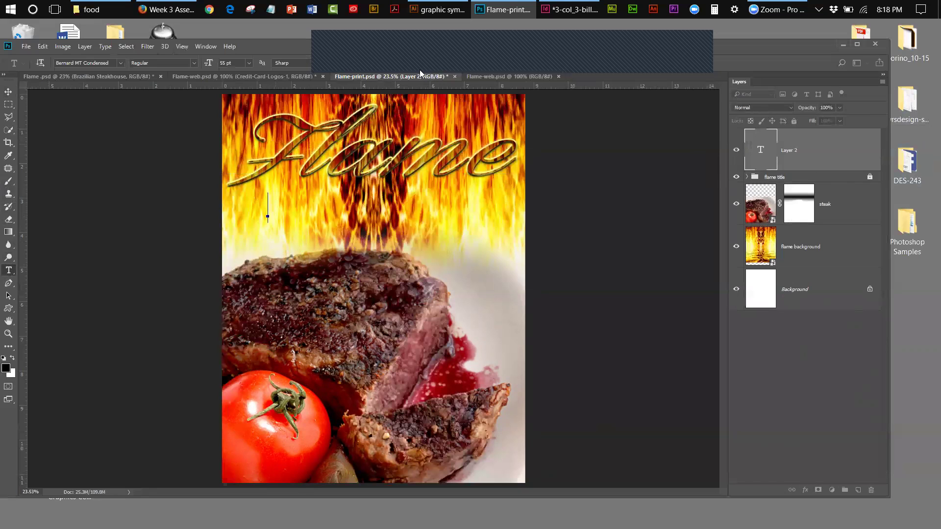
click(77, 78)
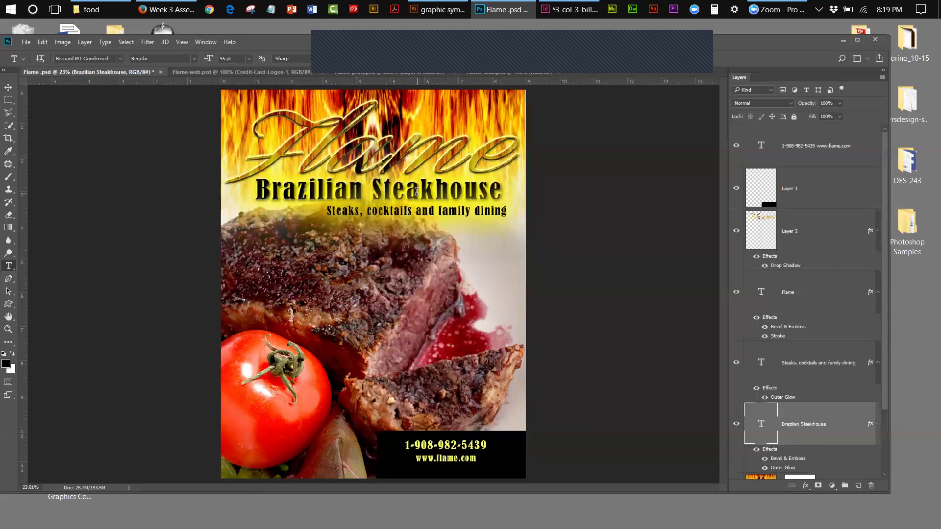
click(343, 73)
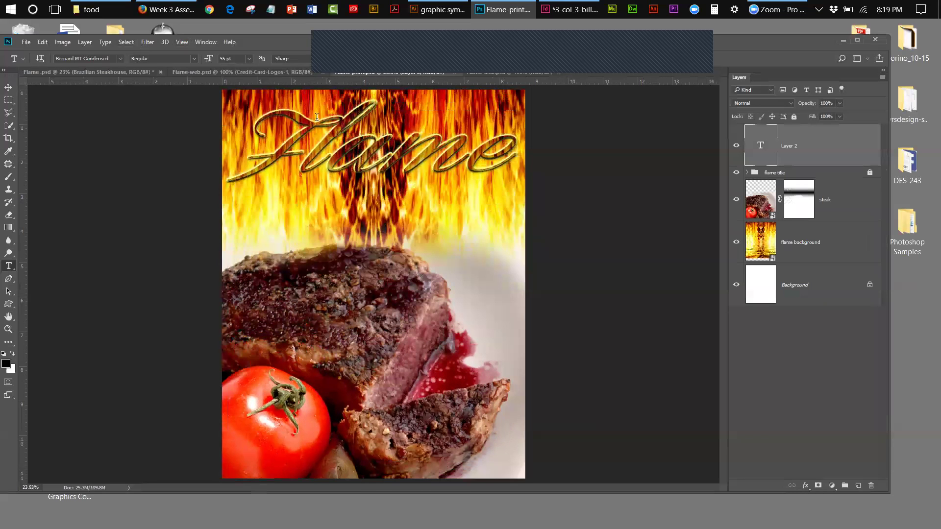
double_click(761, 146)
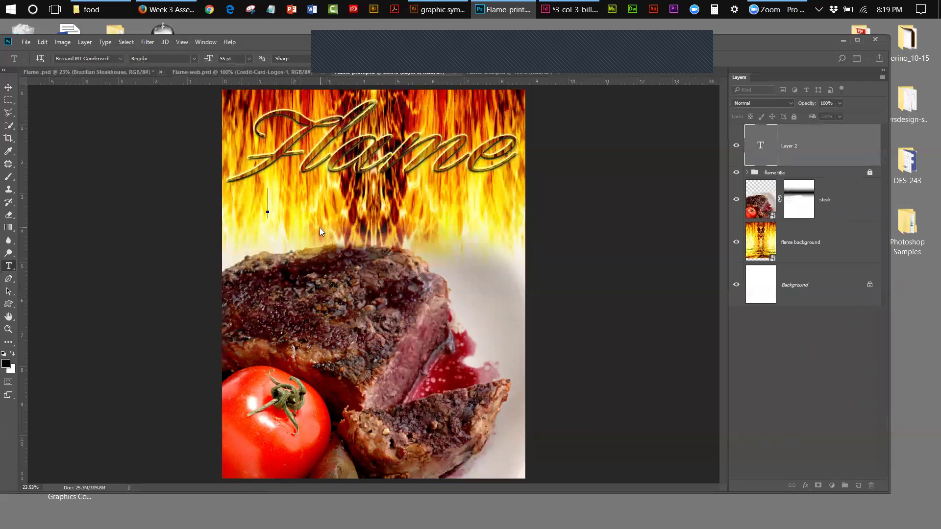
text(Braz)
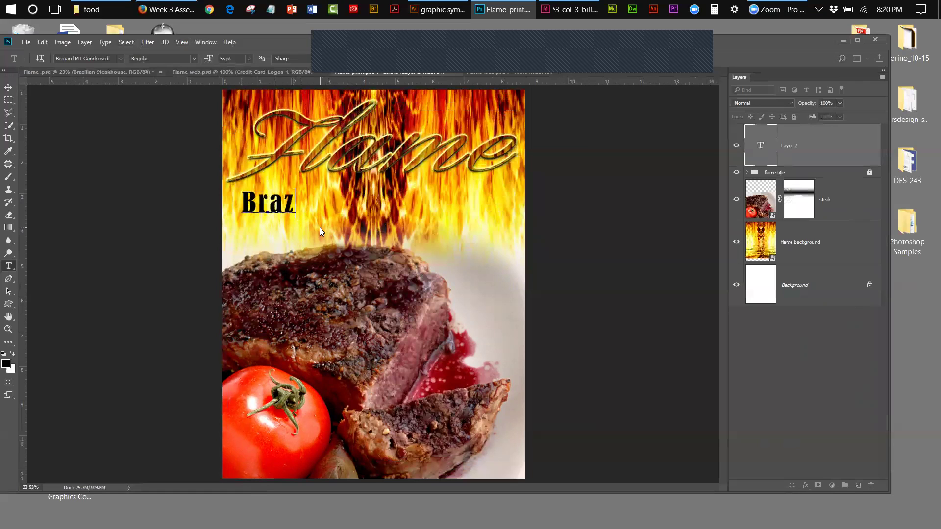
text(ili)
text(an)
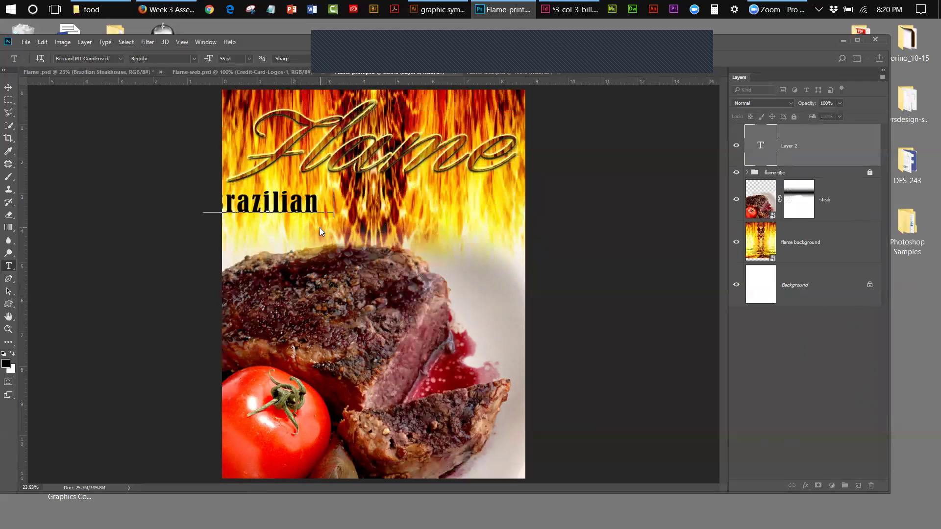
text( Sre)
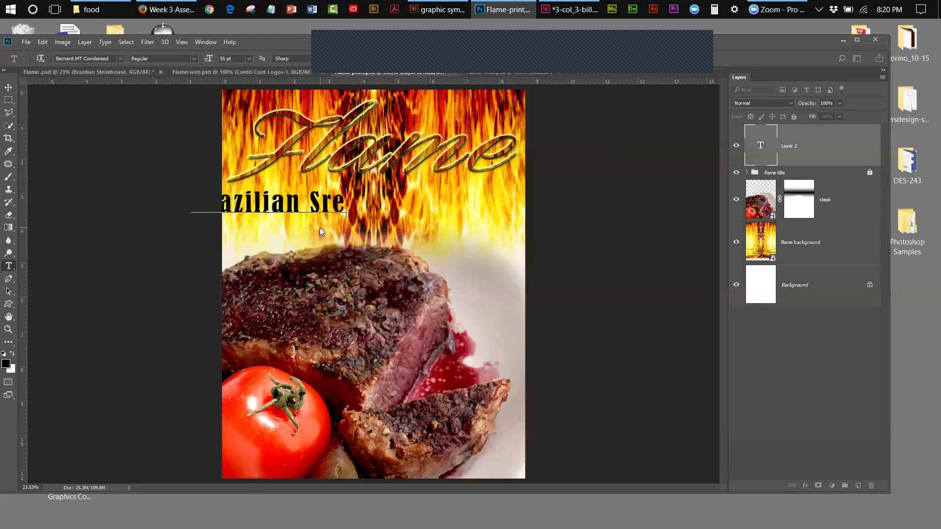
text(akh)
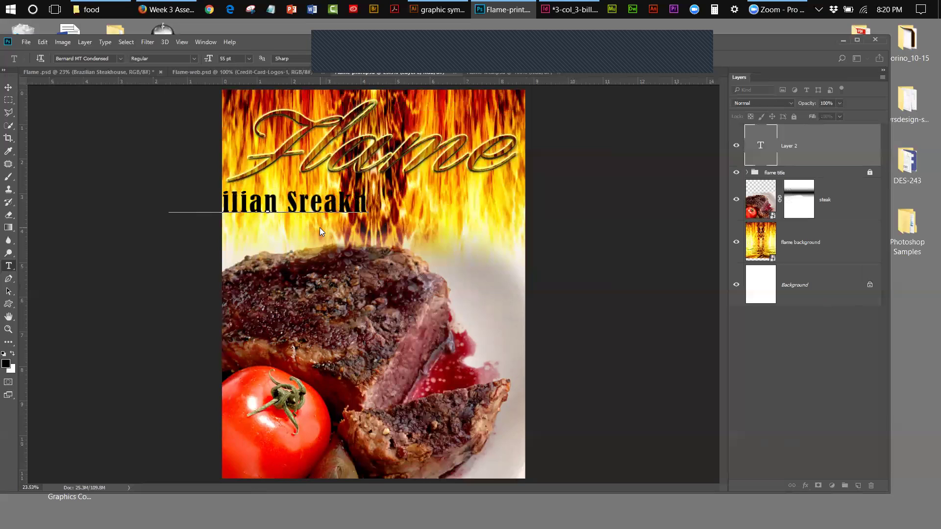
text(ouse)
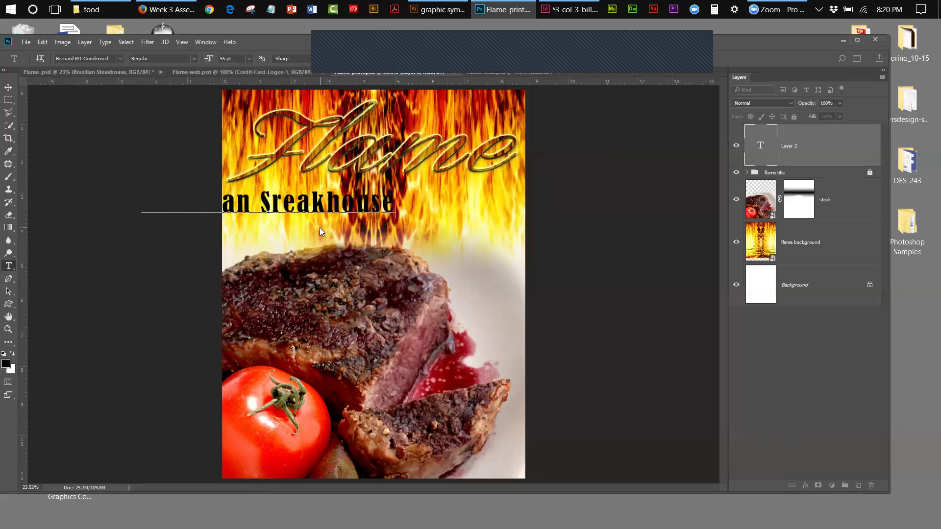
Position the text line beneath the Flame title and correct its wording to "Brazilian Steakhouse"
click(8, 87)
drag(319, 211, 425, 205)
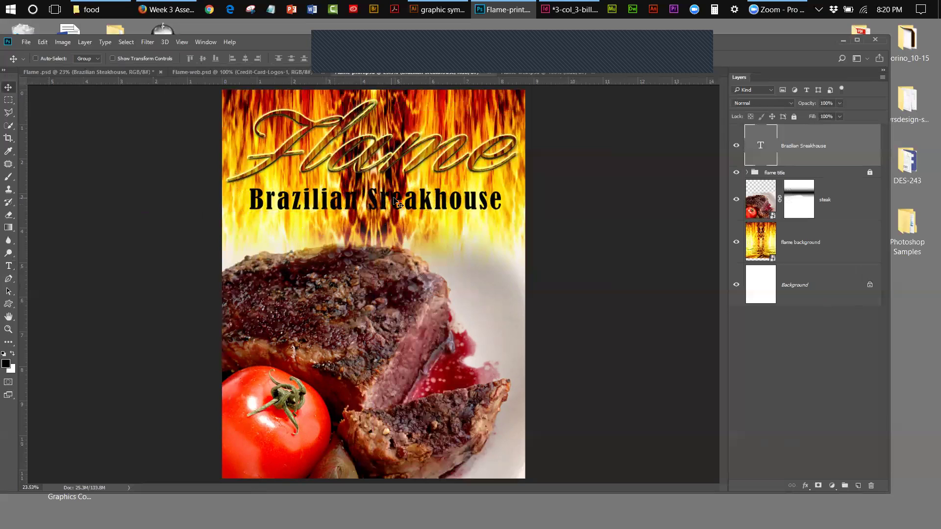
double_click(760, 145)
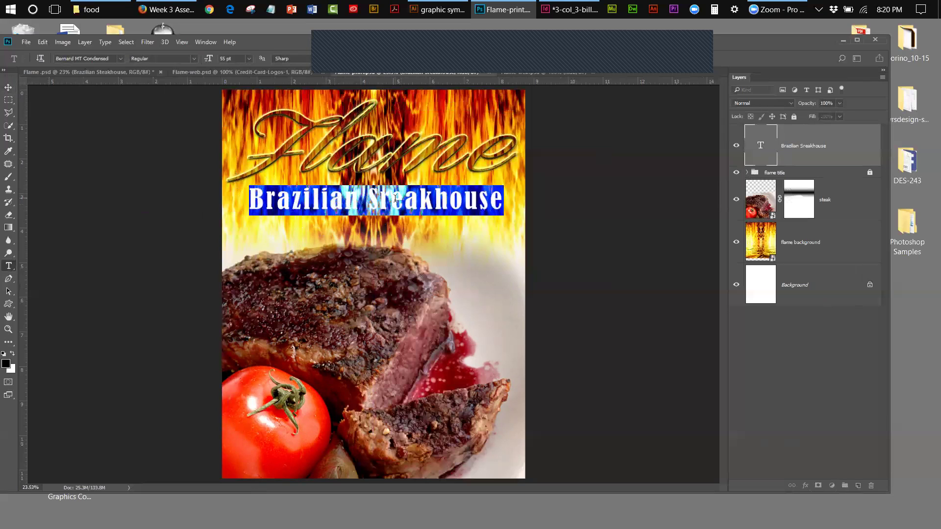
click(386, 199)
drag(391, 199, 381, 200)
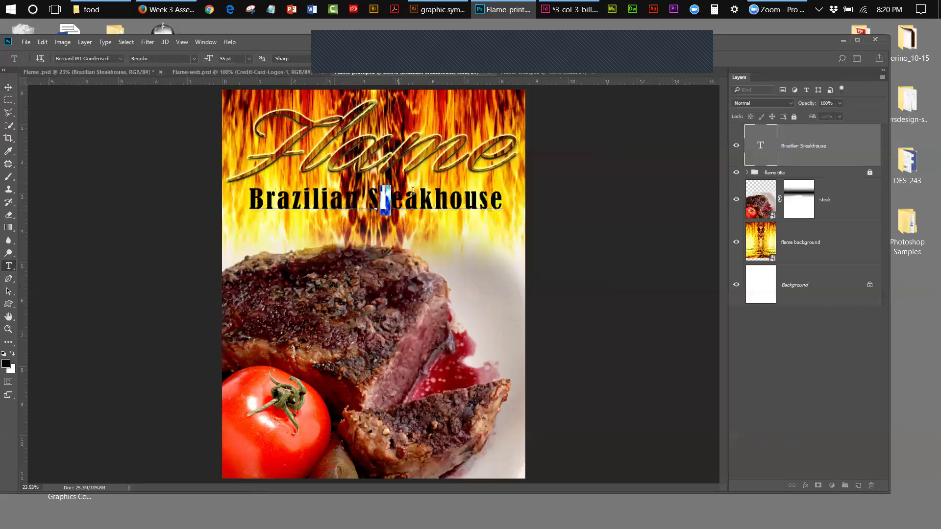
text(t)
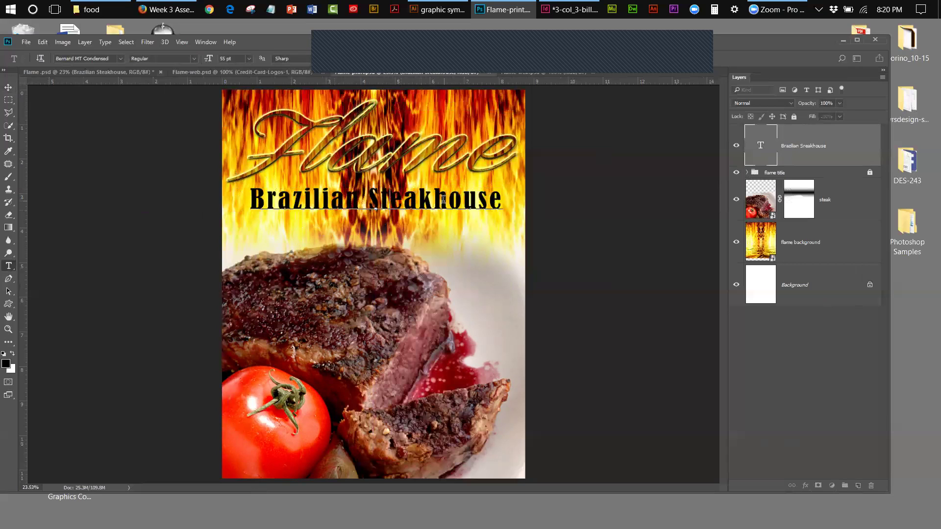
click(9, 87)
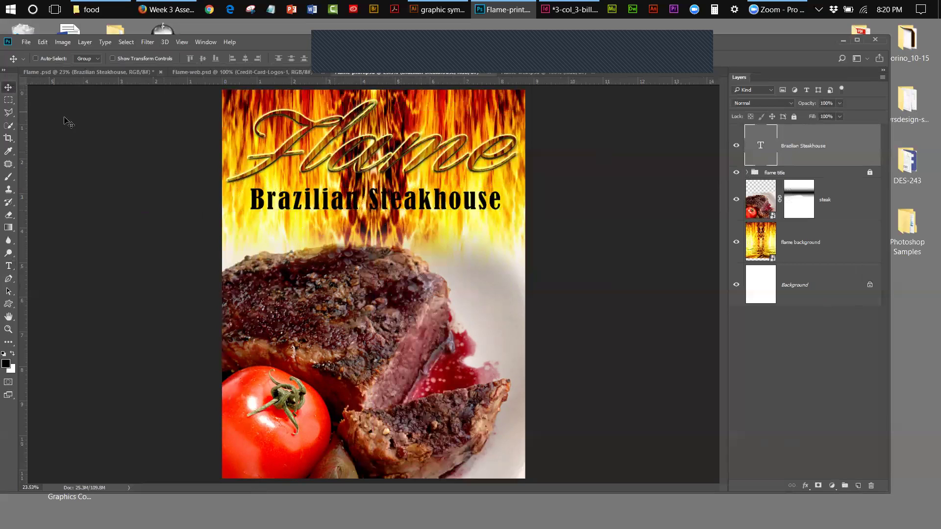
drag(378, 209, 377, 206)
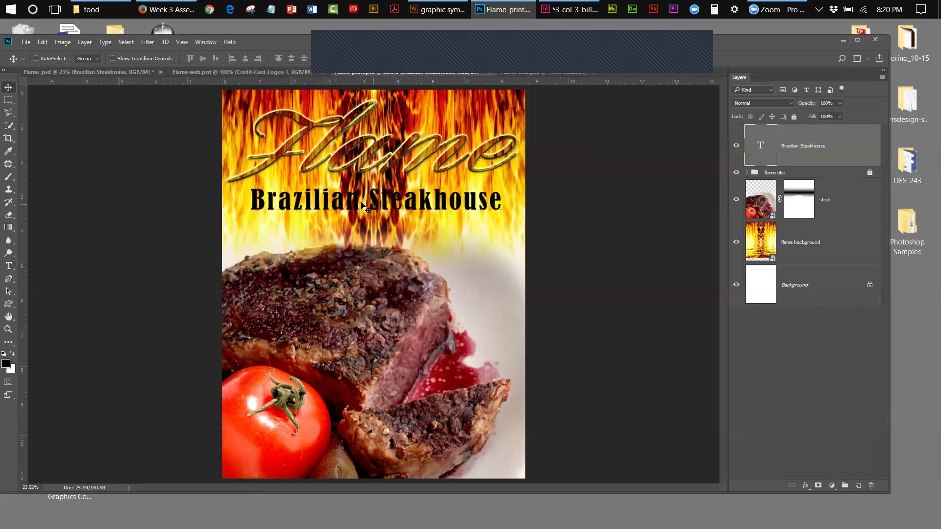
Examine the Bevel & Emboss and Outer Glow settings of the sample ad's Brazilian Steakhouse layer and return to the Flame-print document
click(64, 73)
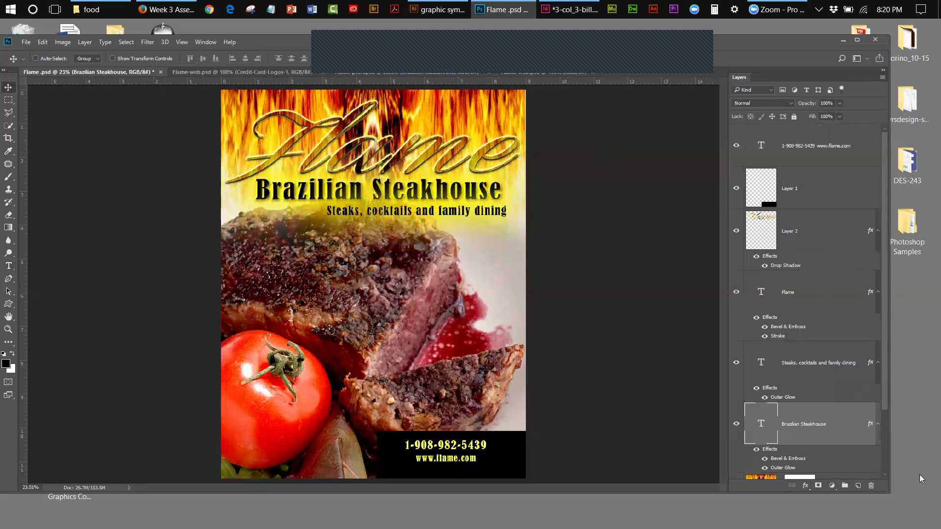
scroll(886, 349, down, 1)
drag(886, 349, 886, 410)
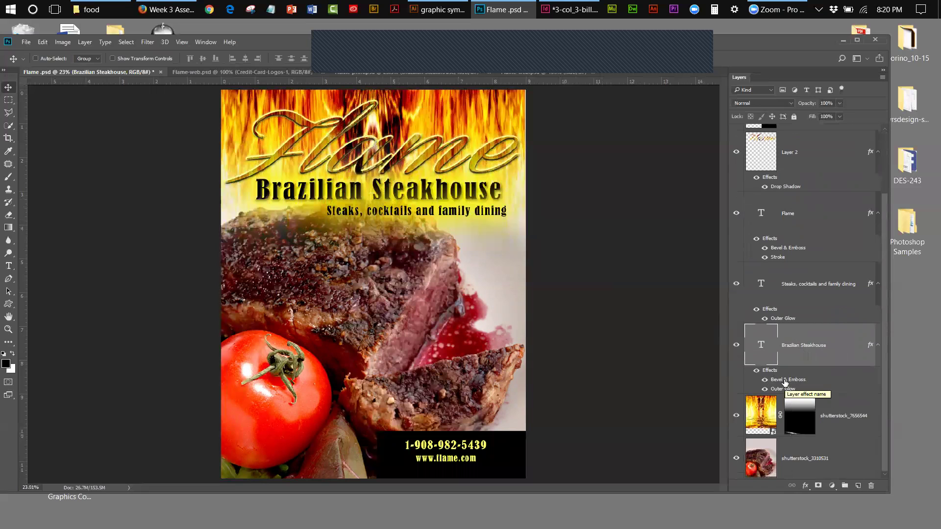
double_click(785, 382)
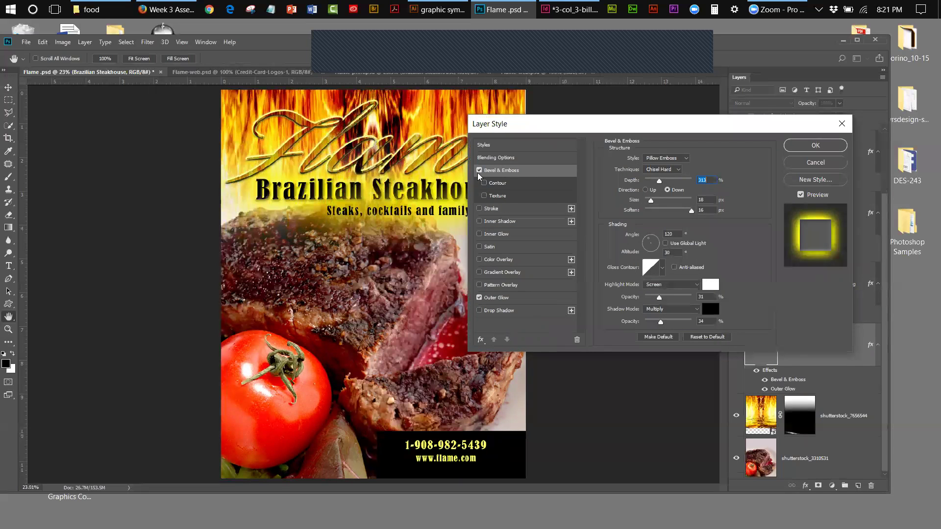
click(518, 298)
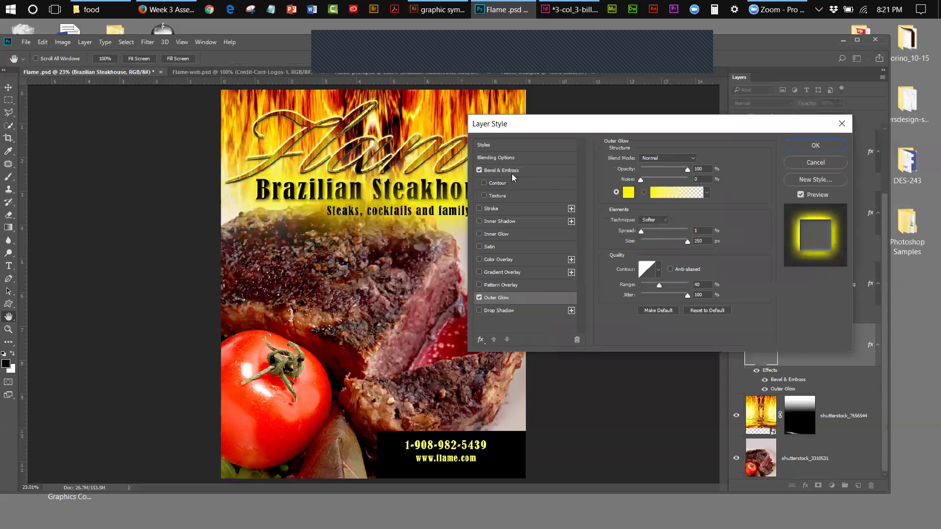
click(829, 147)
click(367, 73)
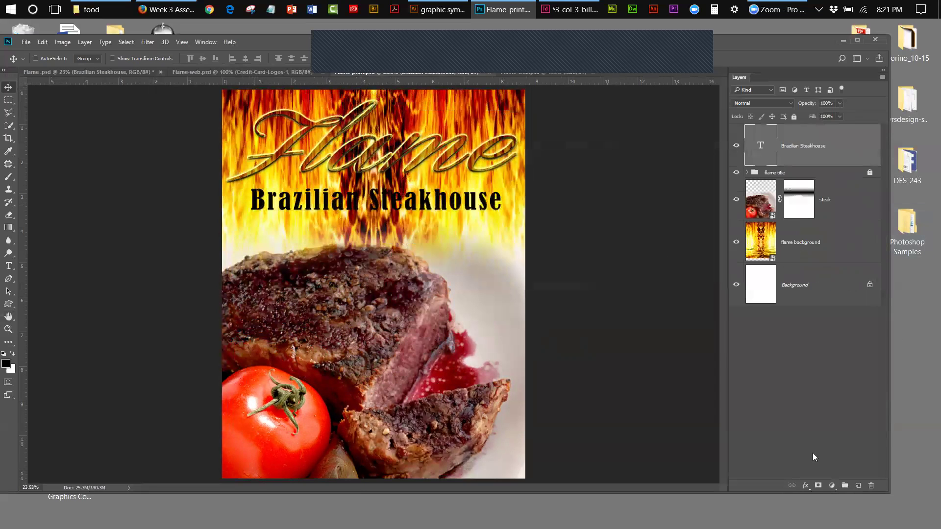
Apply Bevel & Emboss to the Brazilian Steakhouse text: Pillow Emboss, Chisel Hard, depth 313%, direction Down, size 18 px, soften 16 px
click(806, 485)
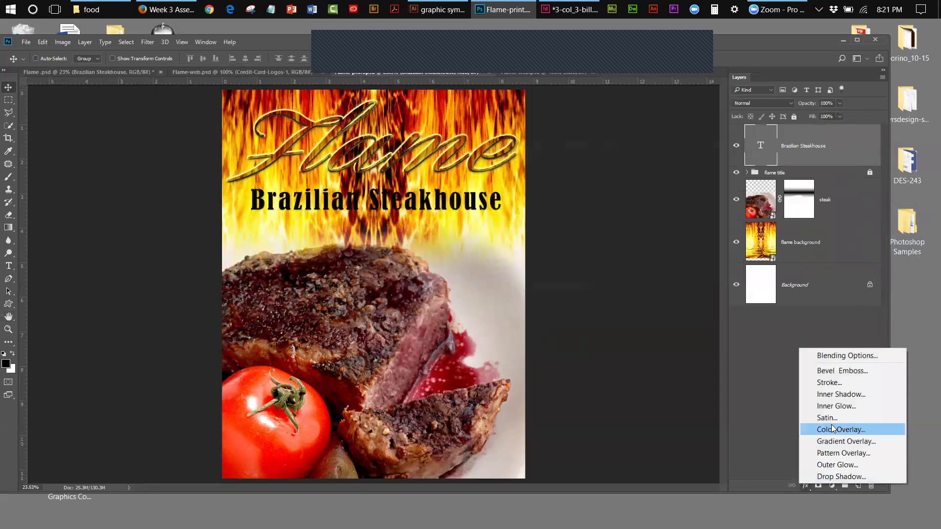
click(833, 371)
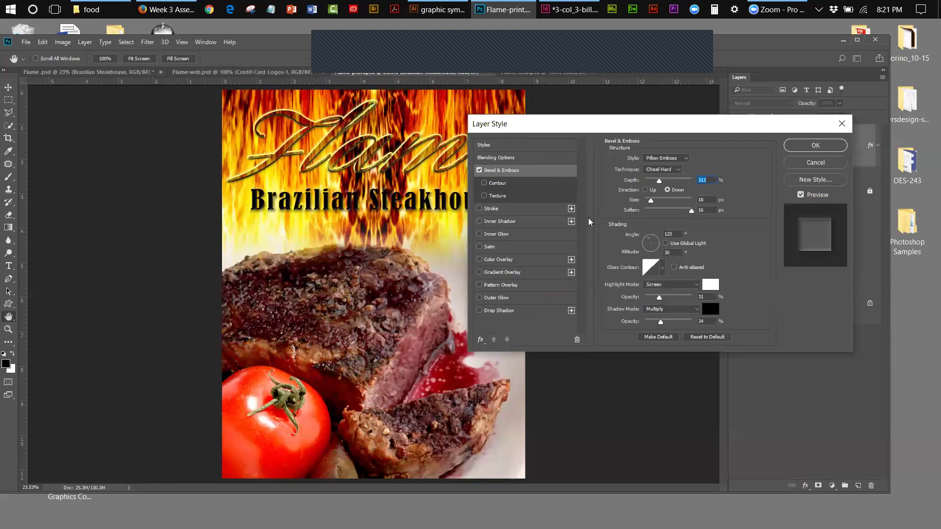
click(794, 147)
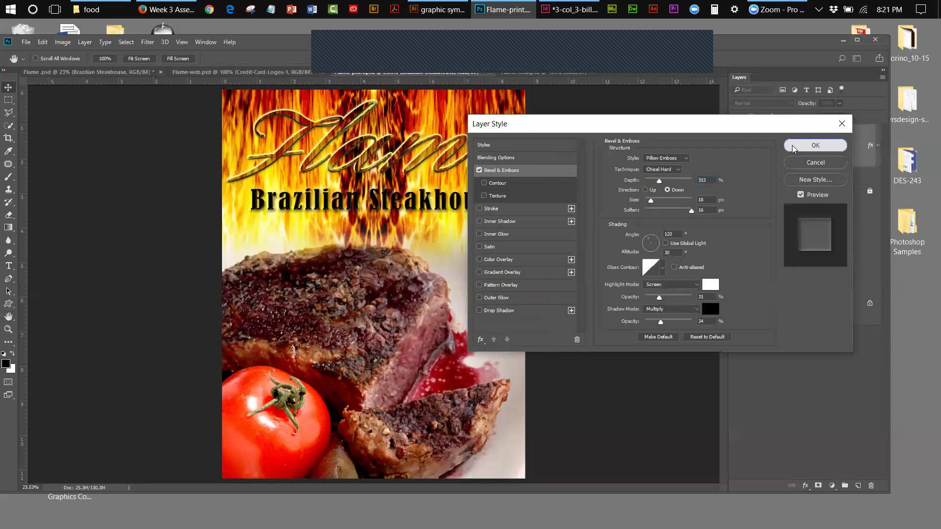
Add a yellow Outer Glow to the Brazilian Steakhouse text: Normal blend mode, 100% opacity, Softer, spread 1%, size 250 px, range 40%, jitter 100%
click(806, 486)
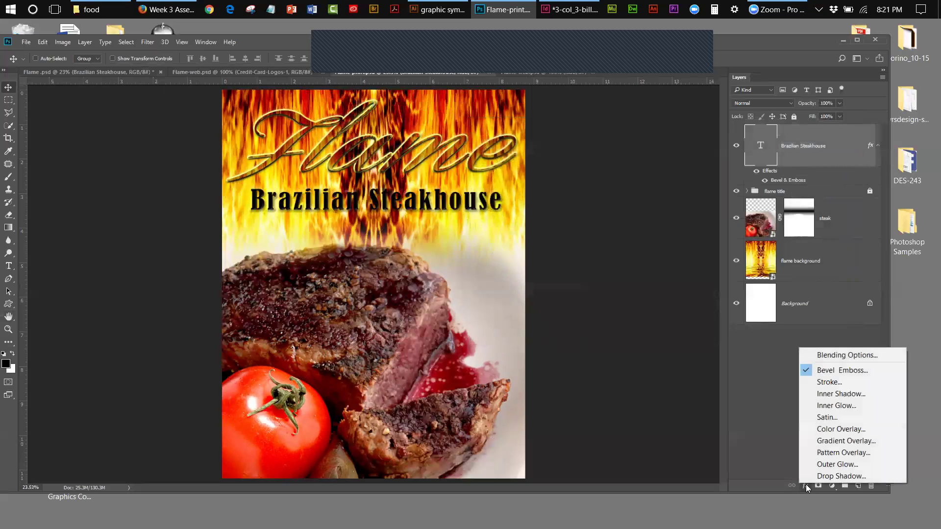
click(833, 463)
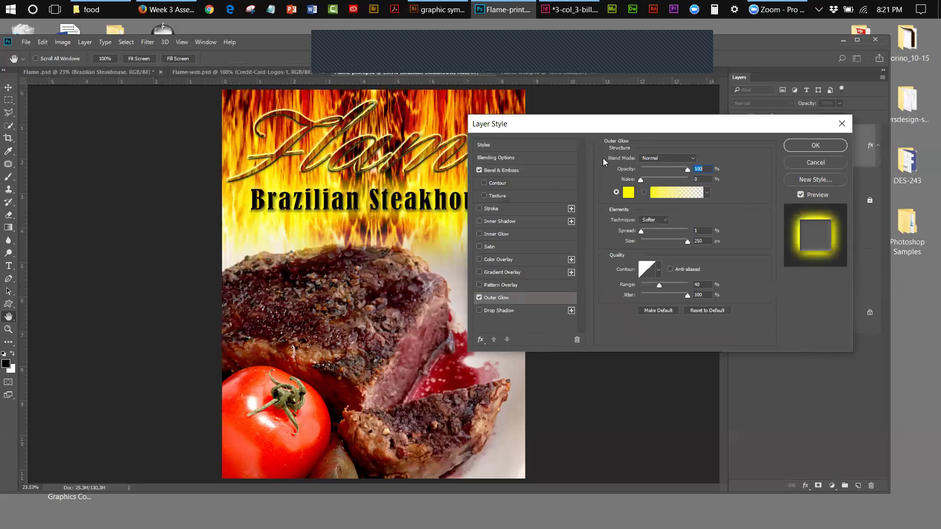
Review the style and technique choices of the text's Bevel & Emboss effect, with the dialog moved clear of the artwork
click(512, 171)
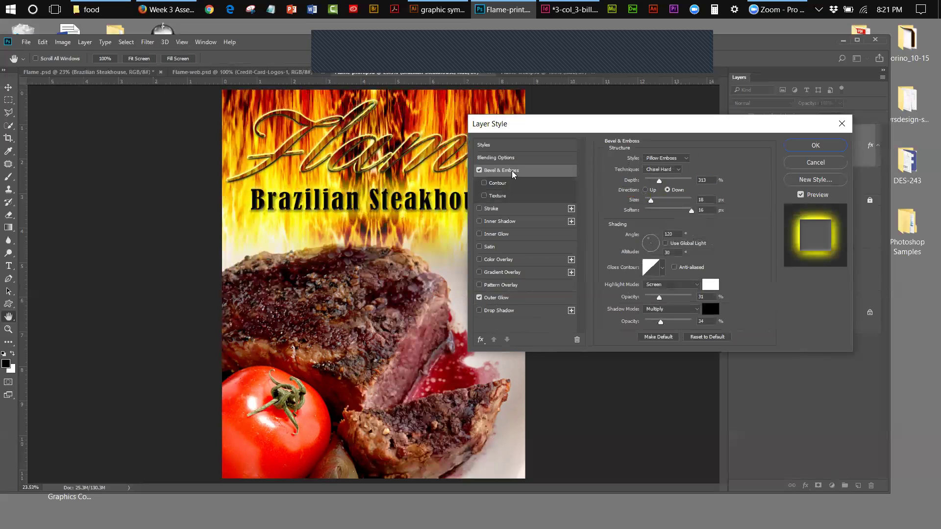
click(687, 159)
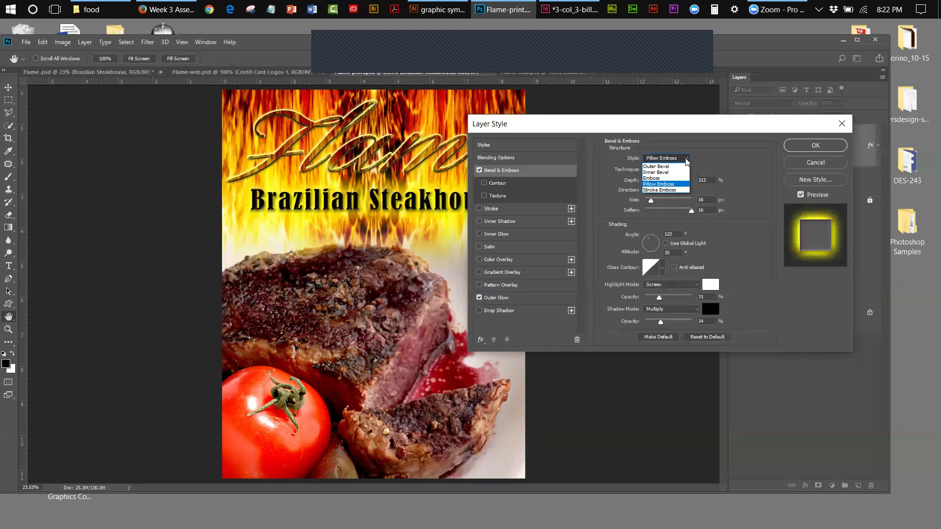
click(667, 128)
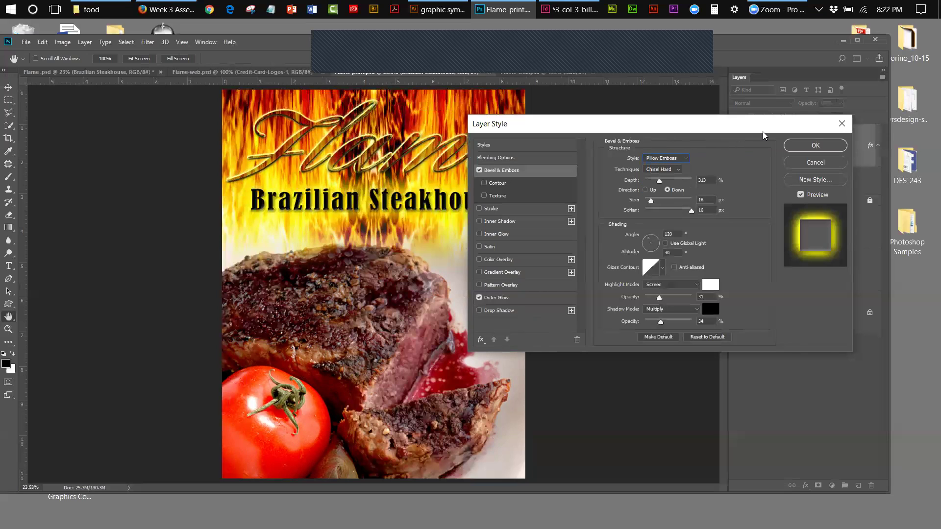
drag(665, 126, 749, 126)
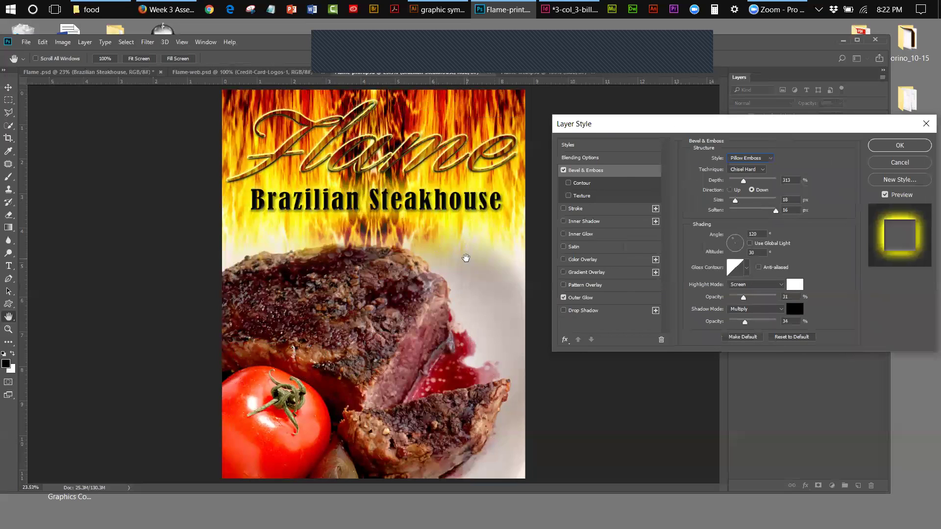
click(764, 171)
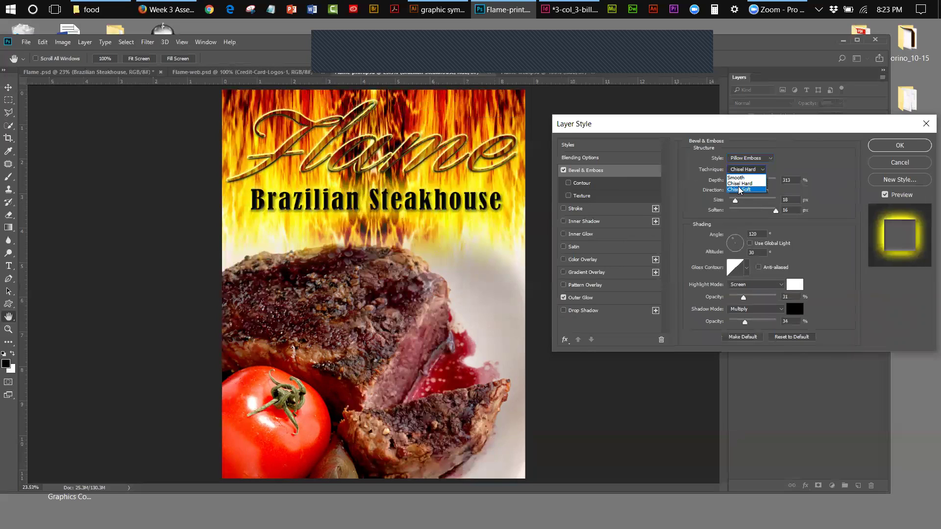
click(799, 157)
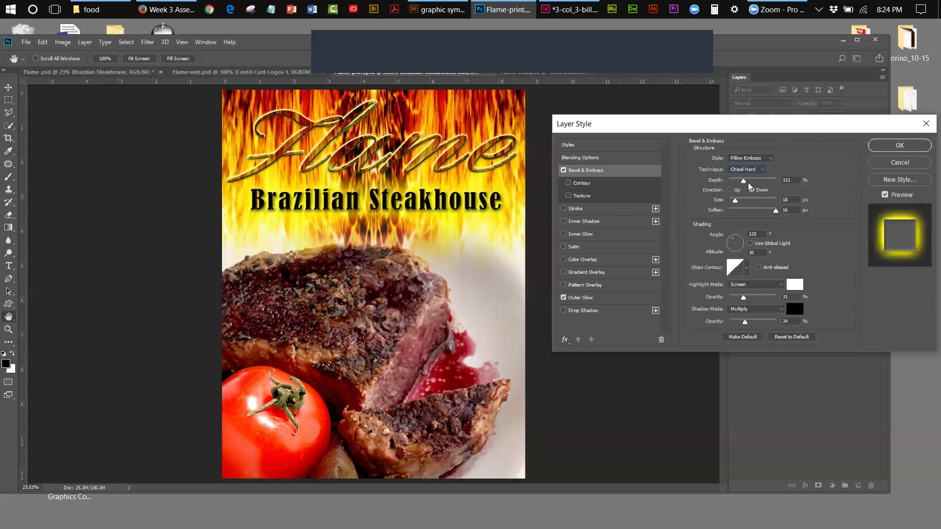
Look through the Outer Glow blend modes and try raising the noise to about 57%, resetting it to 0%
click(582, 298)
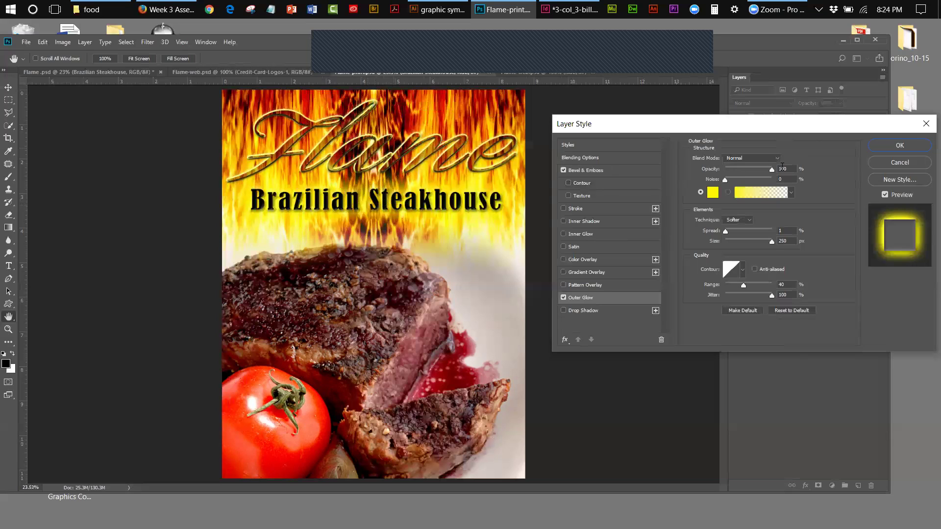
click(776, 158)
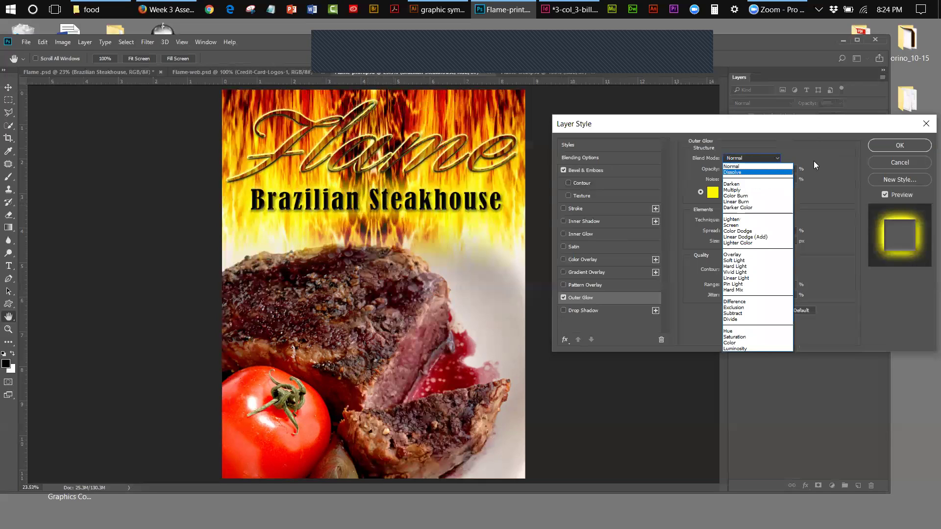
click(825, 148)
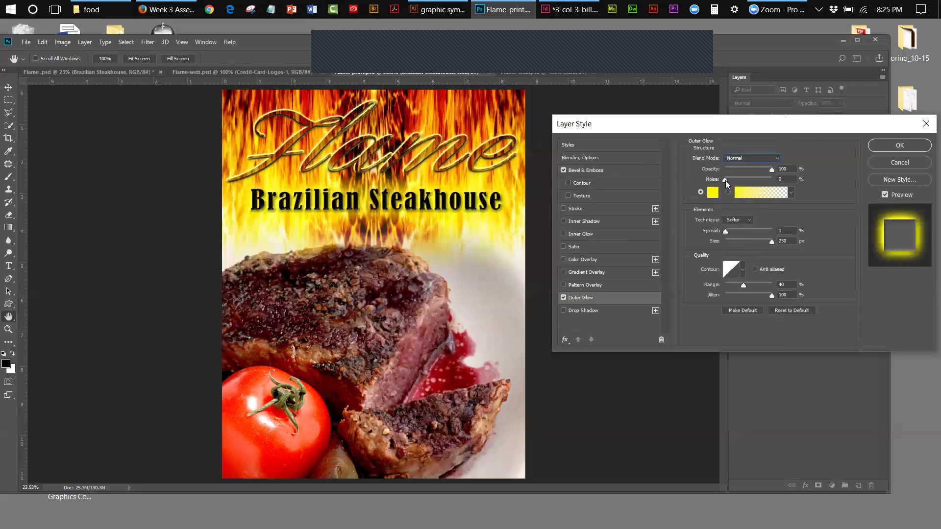
drag(726, 181, 754, 182)
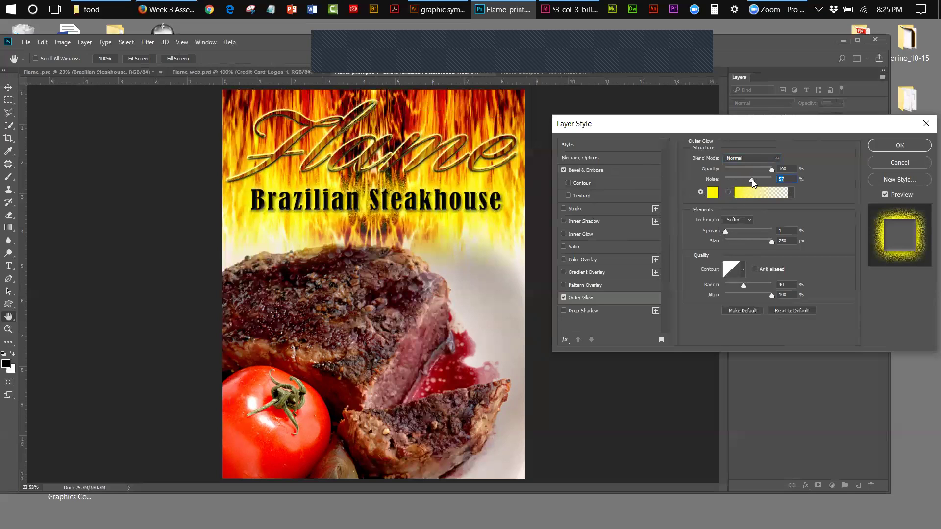
drag(752, 183, 712, 180)
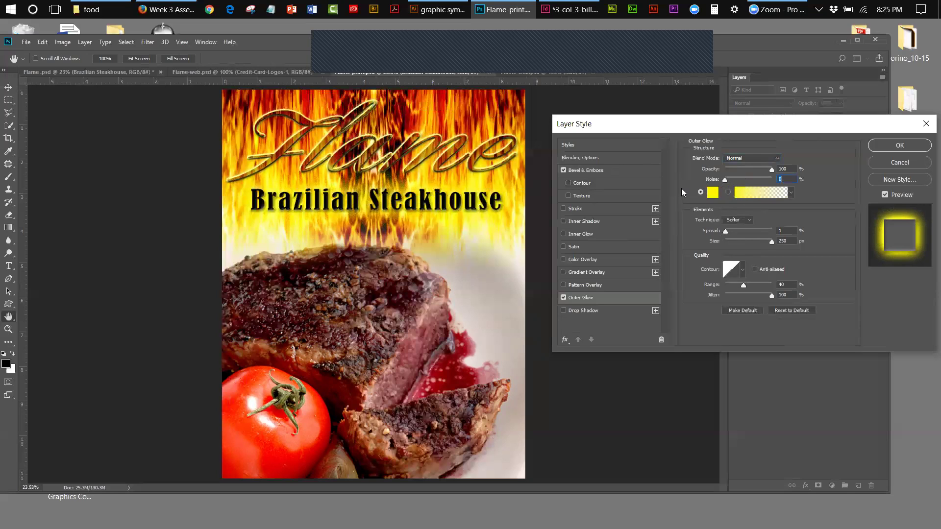
Check the Outer Glow's color and technique choices, keep yellow fef502 and Softer, and apply the layer style to the text
click(713, 194)
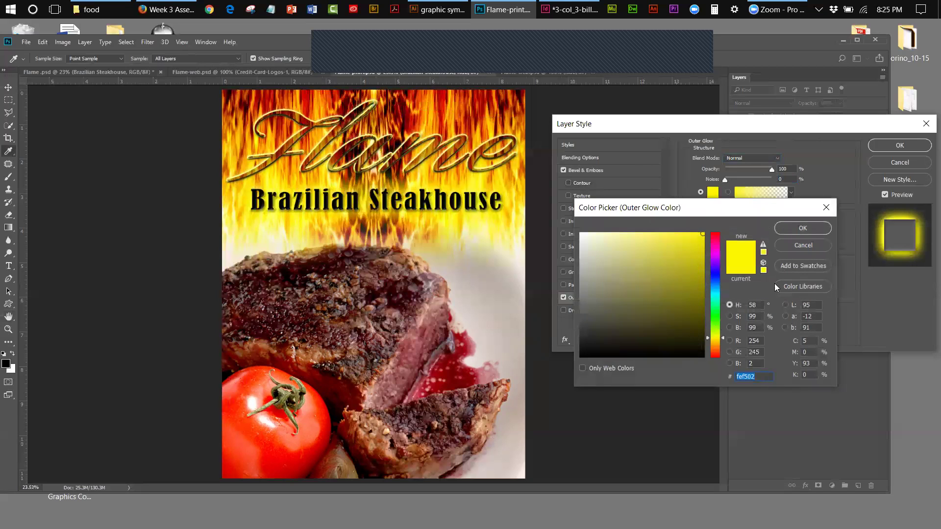
click(800, 229)
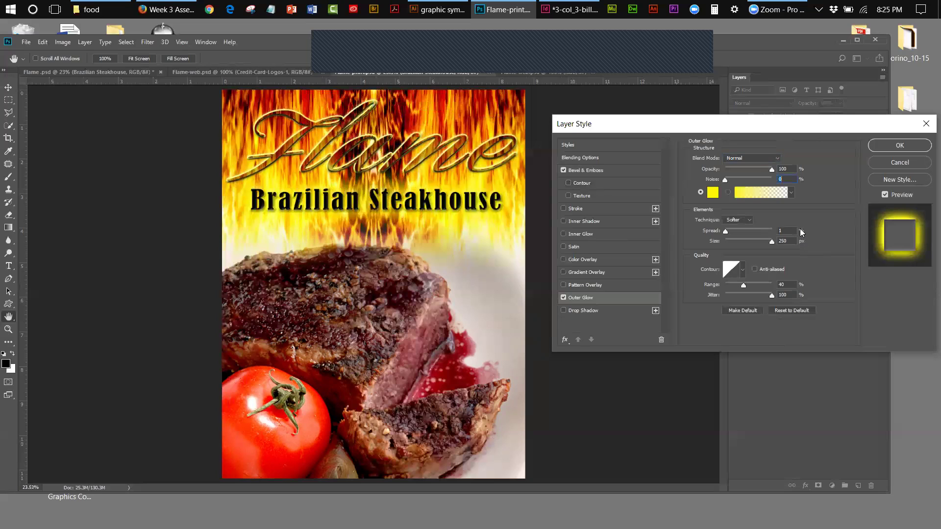
click(748, 223)
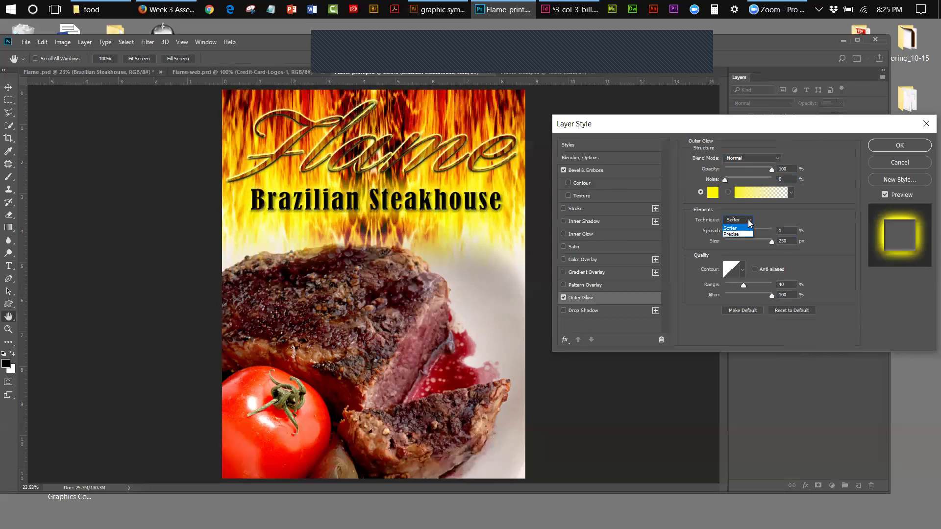
click(769, 222)
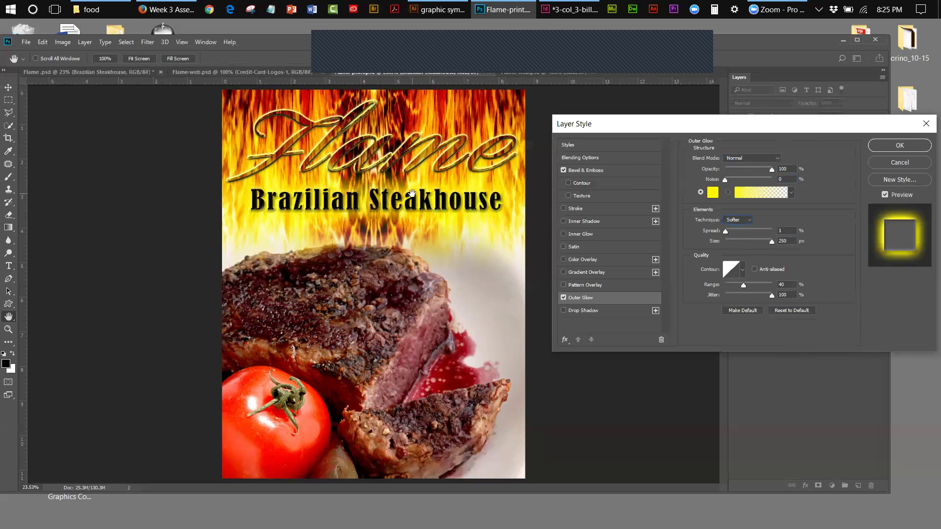
click(895, 146)
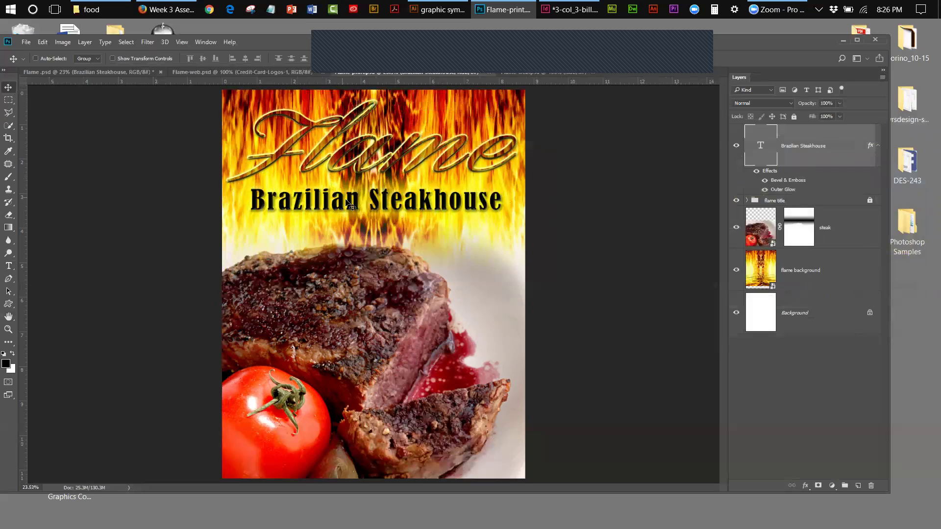
Nudge the Brazilian Steakhouse text upward so it sits close beneath the Flame title
key(shift+Up)
key(shift+Up)
key(shift+Up)
key(shift+Up)
key(shift+Up)
key(shift+Up)
key(shift+Up)
key(shift+Up)
key(shift+Up)
key(shift+Up)
key(shift+Up)
key(shift+Up)
key(shift+Up)
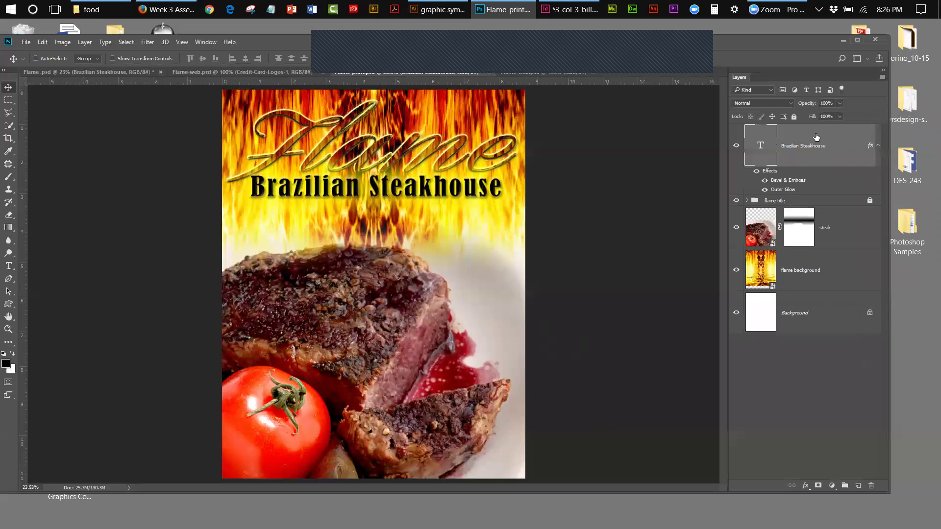
Move the Brazilian Steakhouse layer directly below the flame title group in the layer stack
drag(815, 137, 815, 208)
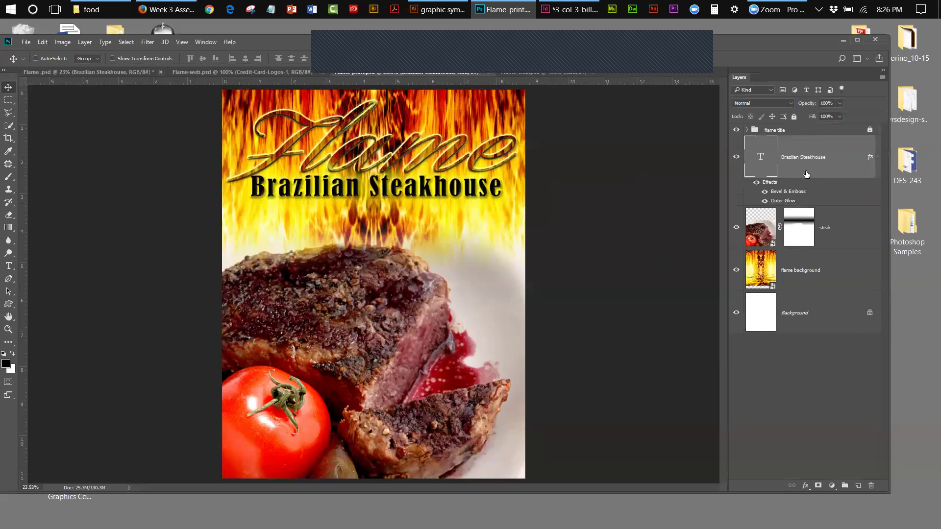
drag(807, 164, 806, 125)
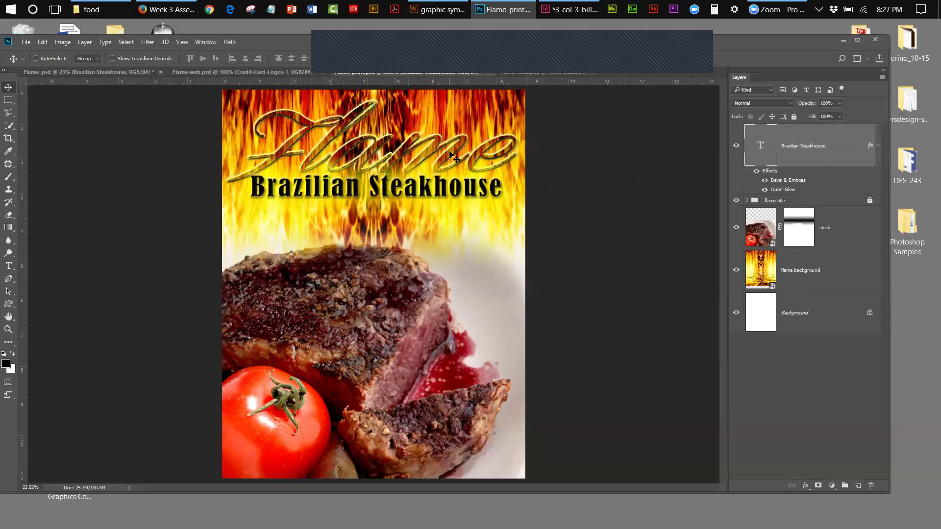
drag(805, 148, 826, 209)
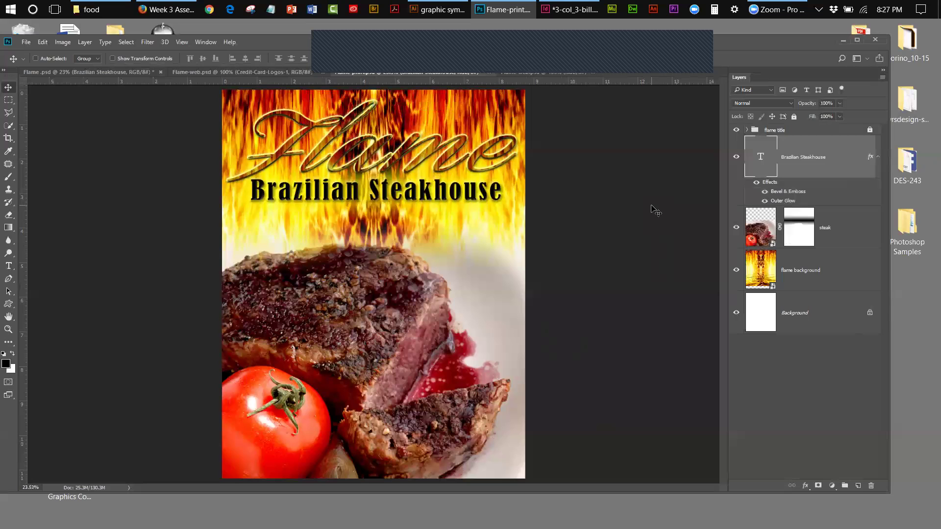
Examine the type settings of the "Steaks, cocktails and family dining" tagline in Flame.psd, comparing it with the print flyer
click(40, 72)
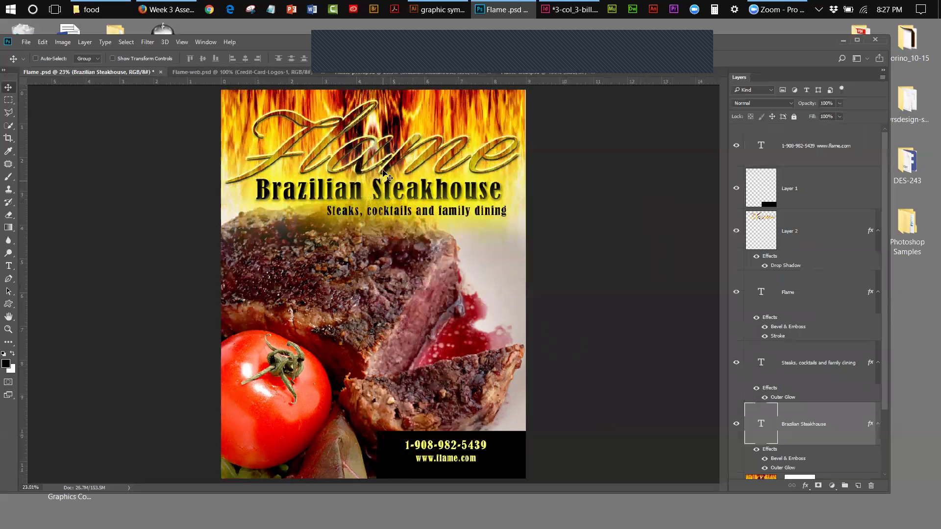
click(349, 74)
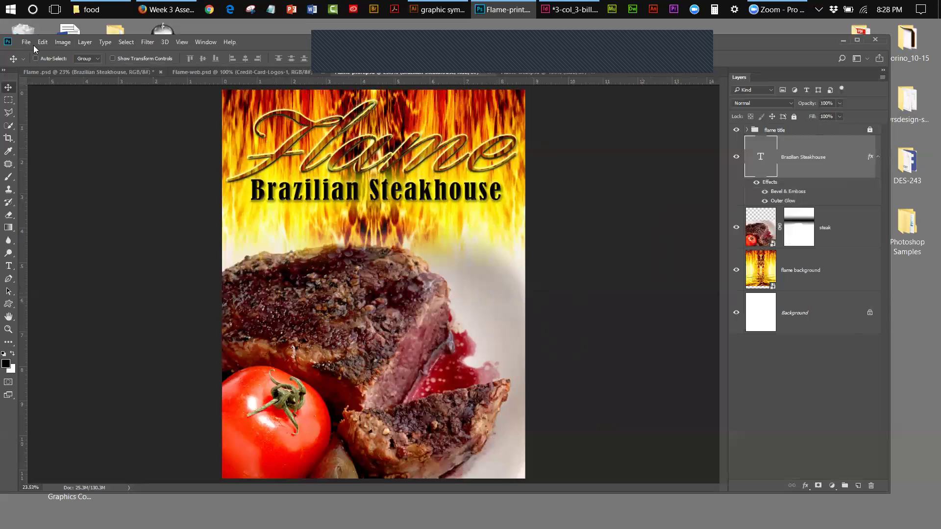
click(42, 72)
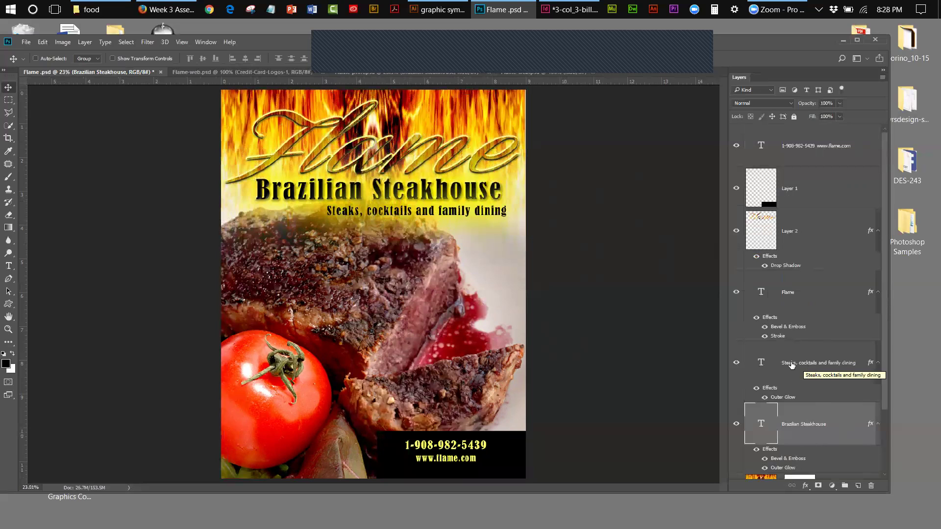
double_click(761, 364)
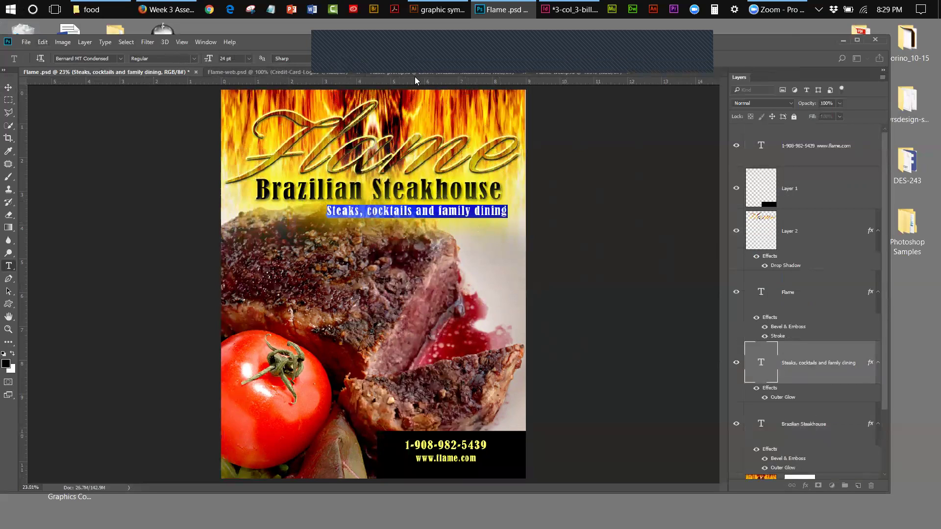
click(372, 69)
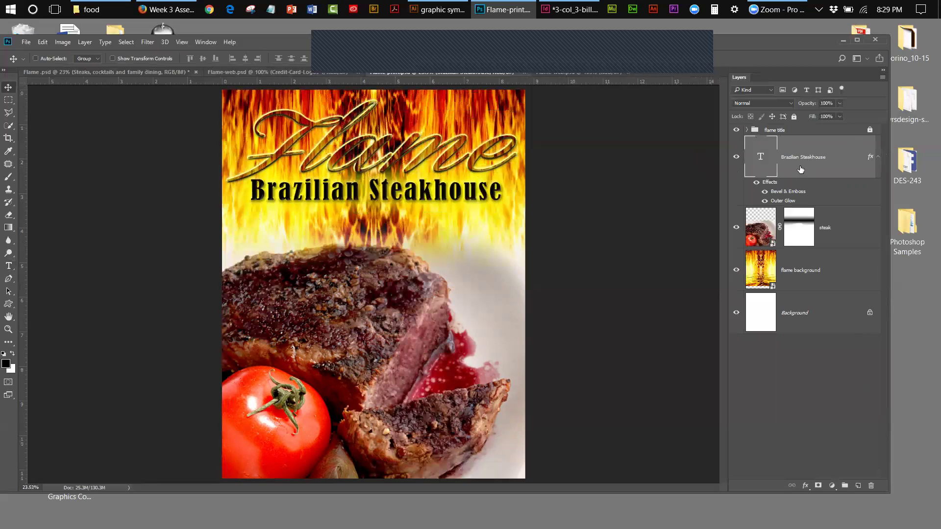
Lock the Brazilian Steakhouse layer and add a new empty layer directly above the steak layer
click(794, 116)
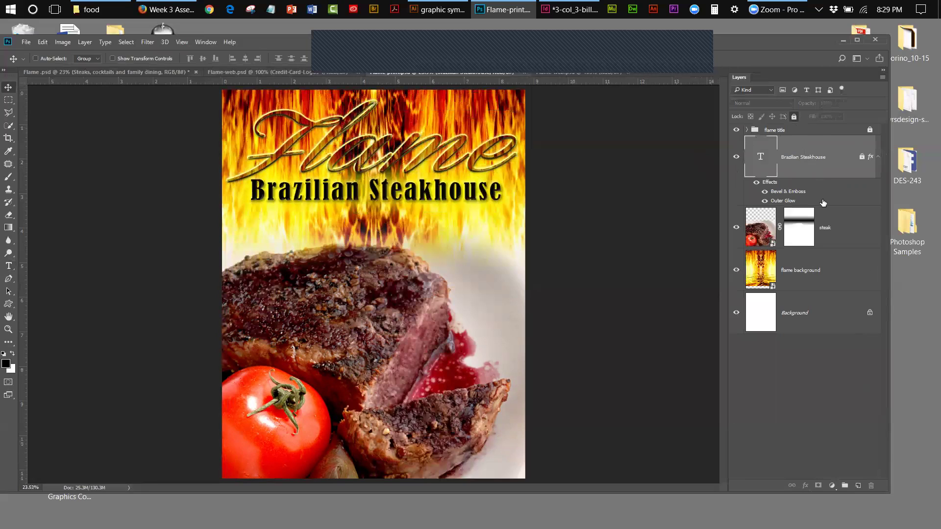
click(835, 223)
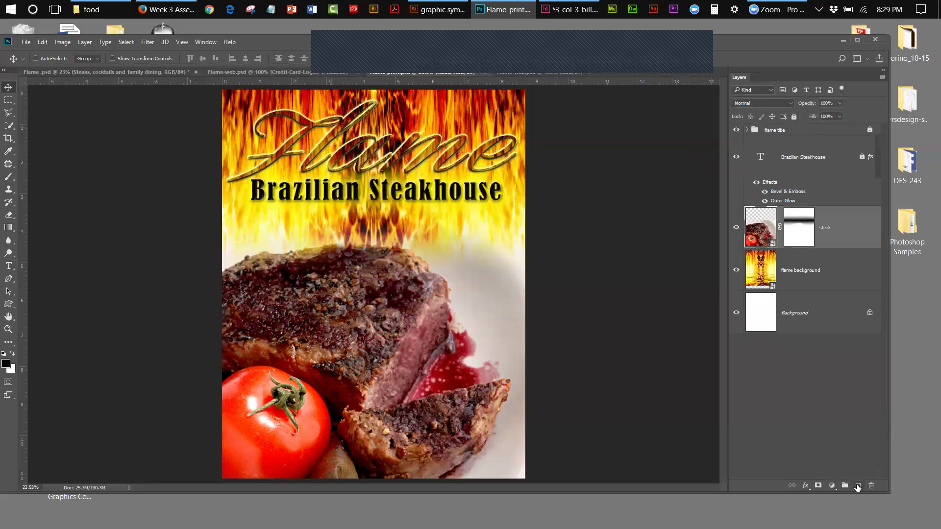
click(857, 485)
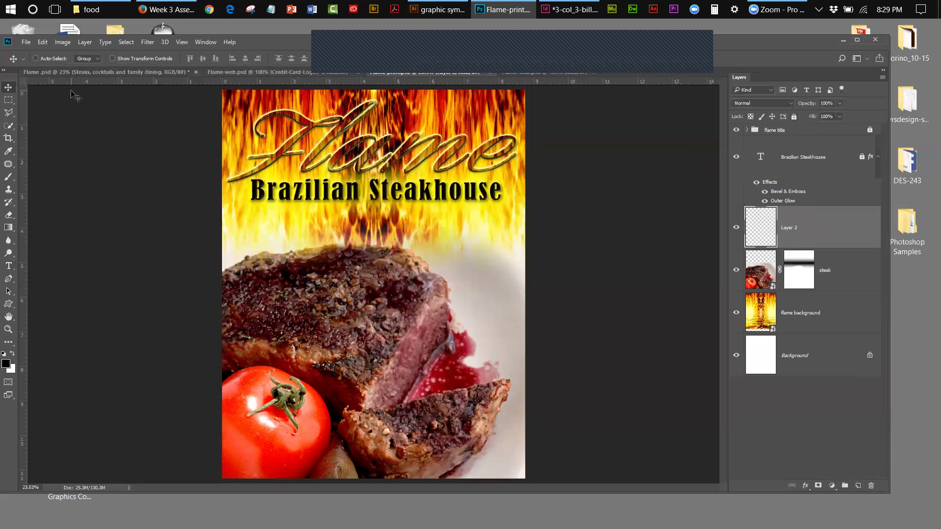
click(40, 74)
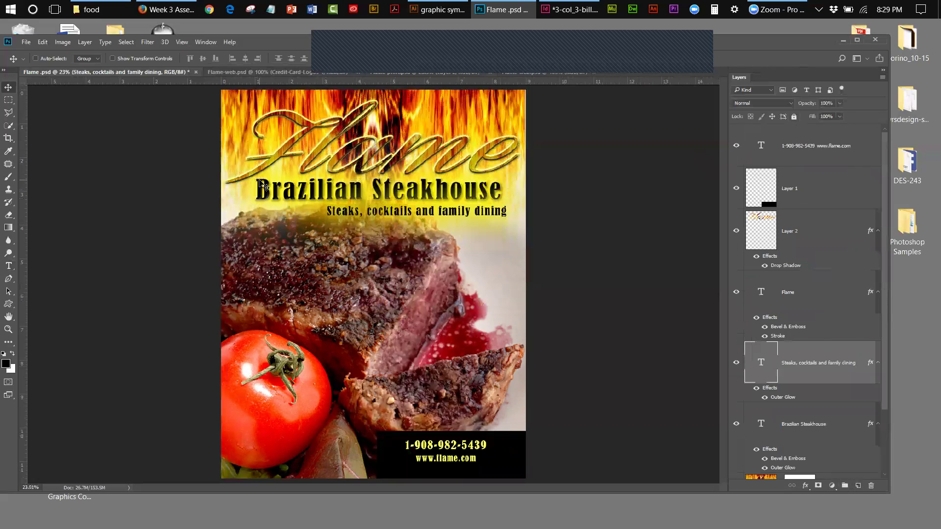
click(389, 75)
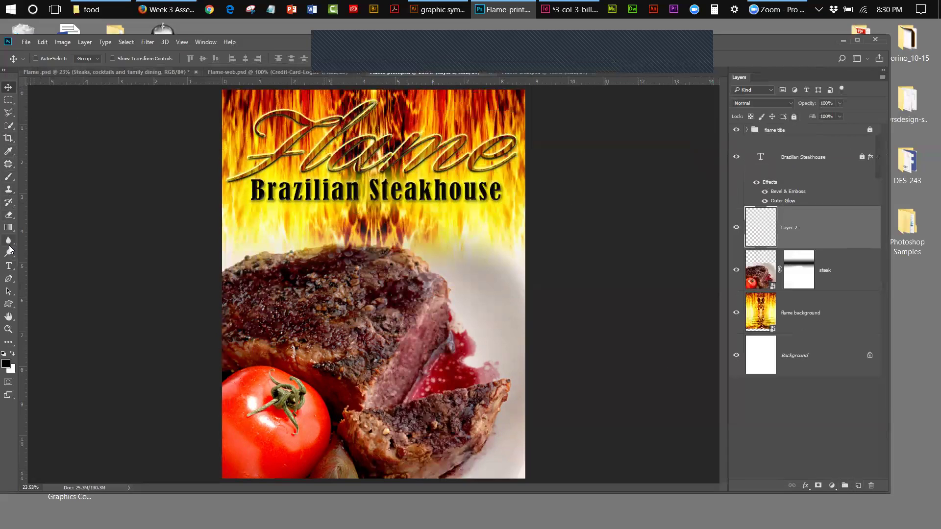
click(8, 265)
click(312, 223)
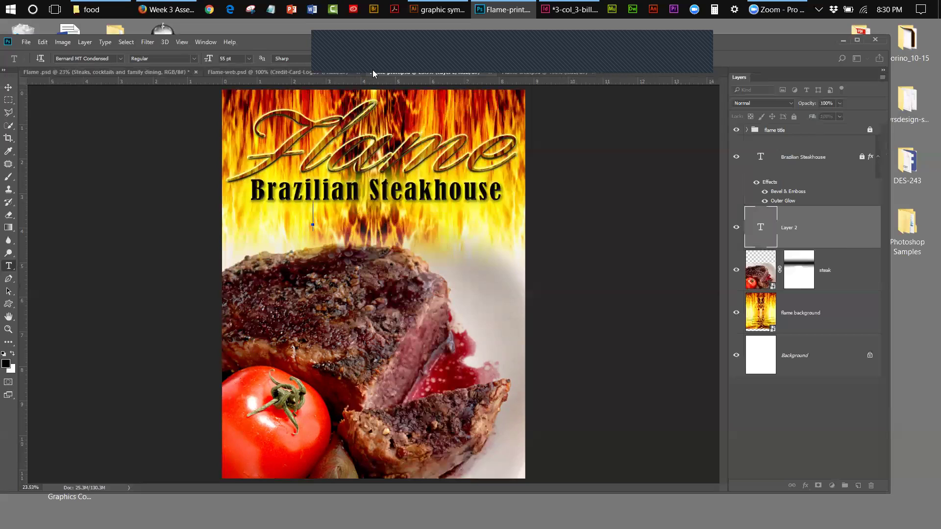
text(S)
key(BackSpace)
Check the tagline's font size in Flame.psd and start a 24 pt text line below Brazilian Steakhouse in the print flyer
click(35, 71)
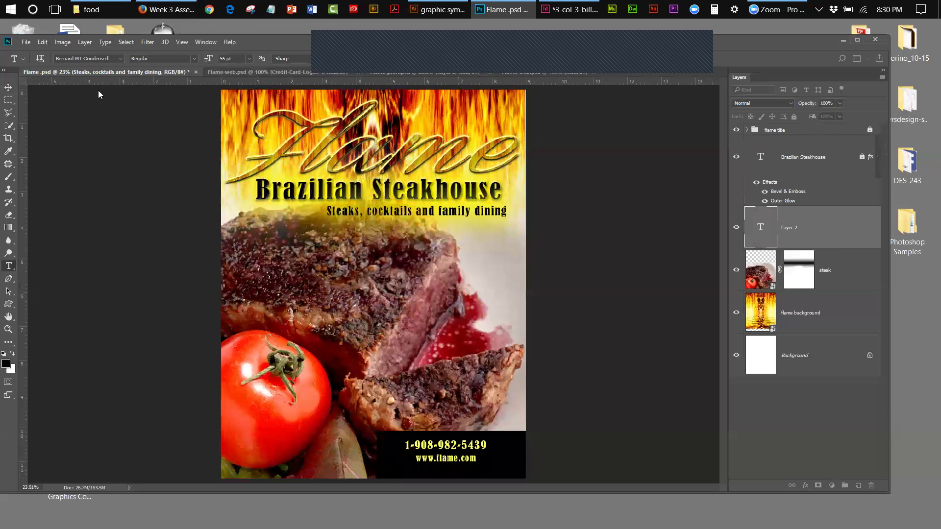
click(350, 211)
double_click(349, 211)
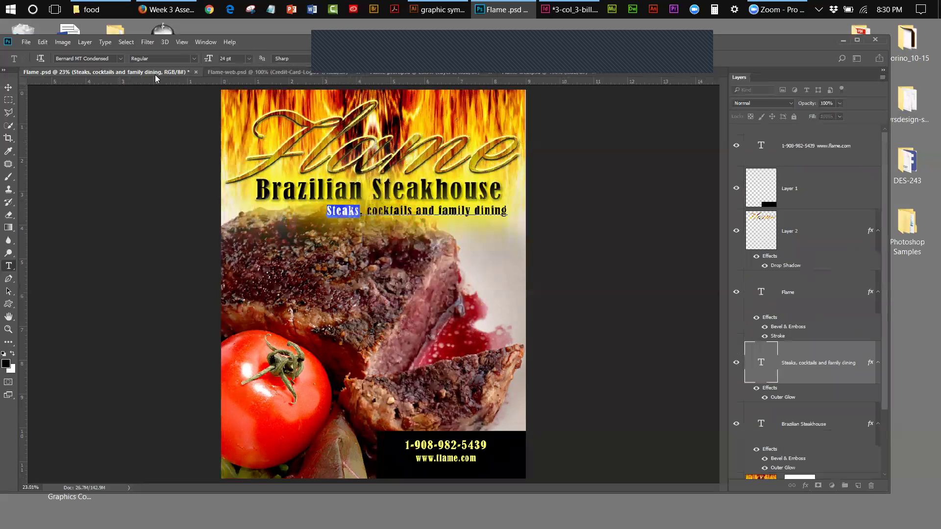
click(383, 73)
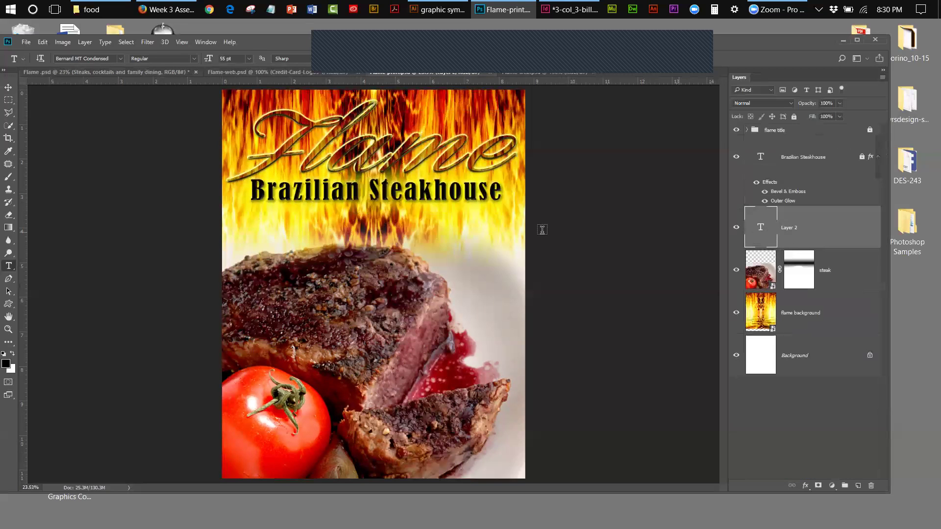
click(269, 230)
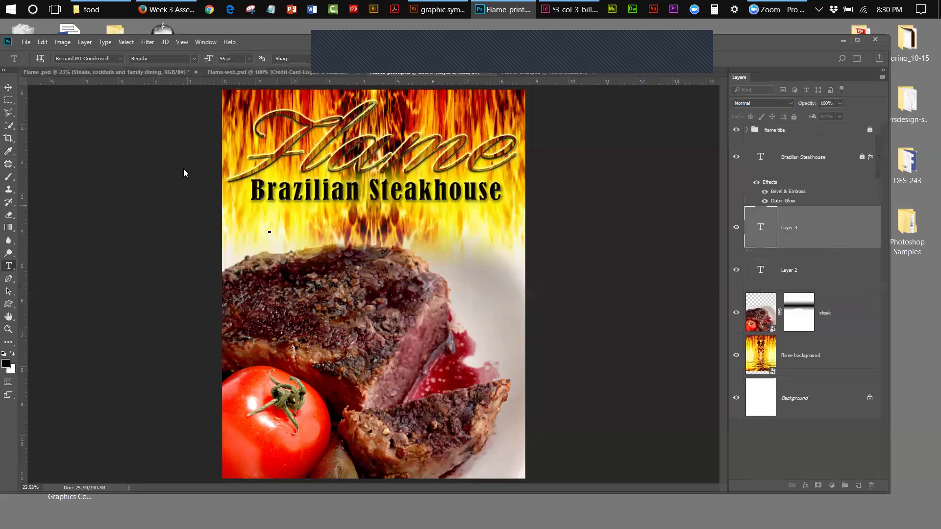
click(250, 59)
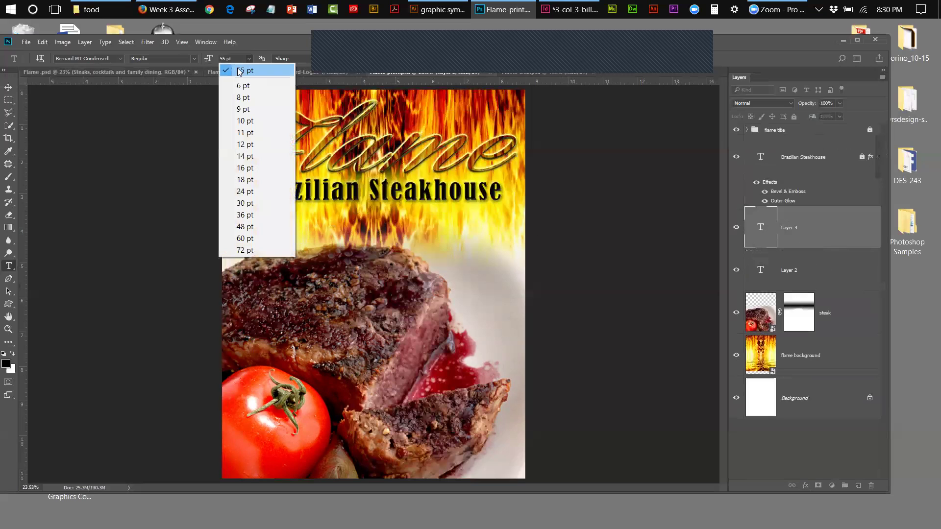
click(243, 191)
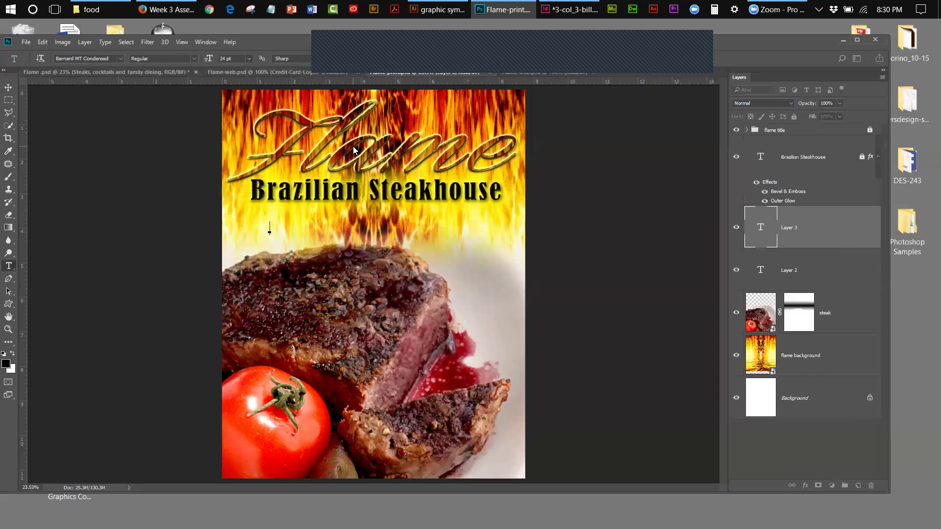
Enter "Steaks, Coctails and Family Dining" as the tagline text
text(Stea)
text(ks,)
text(C)
text(octai)
text(ls a)
text(nd Fa )
text(mily)
text( Dinin)
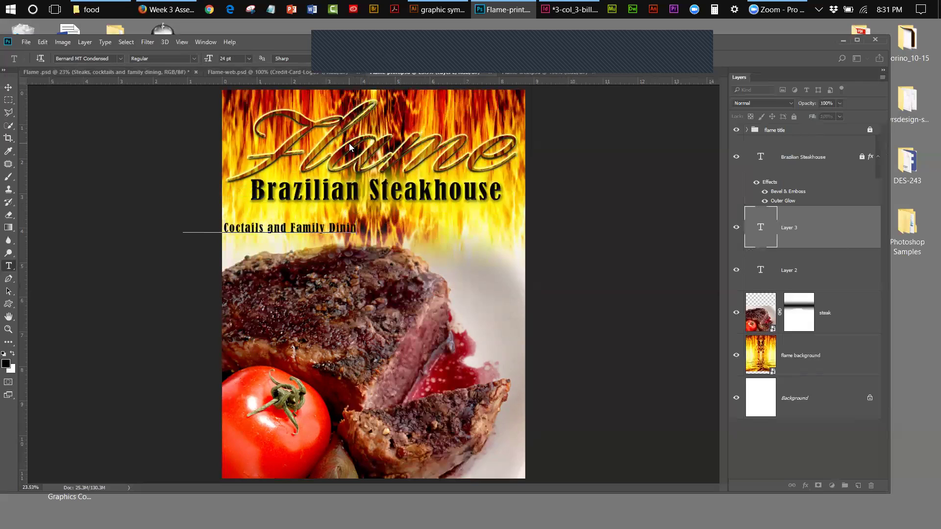
text(g)
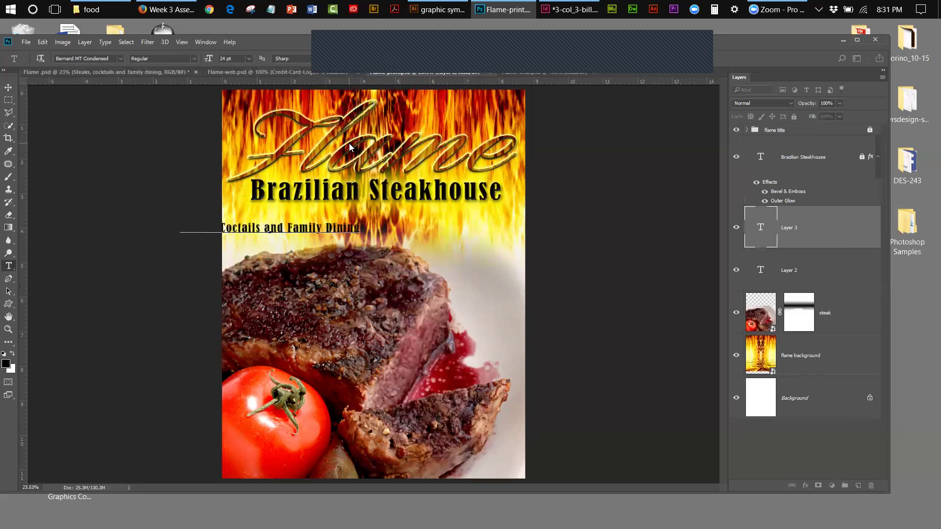
Place the tagline under the right part of Brazilian Steakhouse and move its layer directly below the flame title group
click(8, 87)
drag(269, 232, 385, 218)
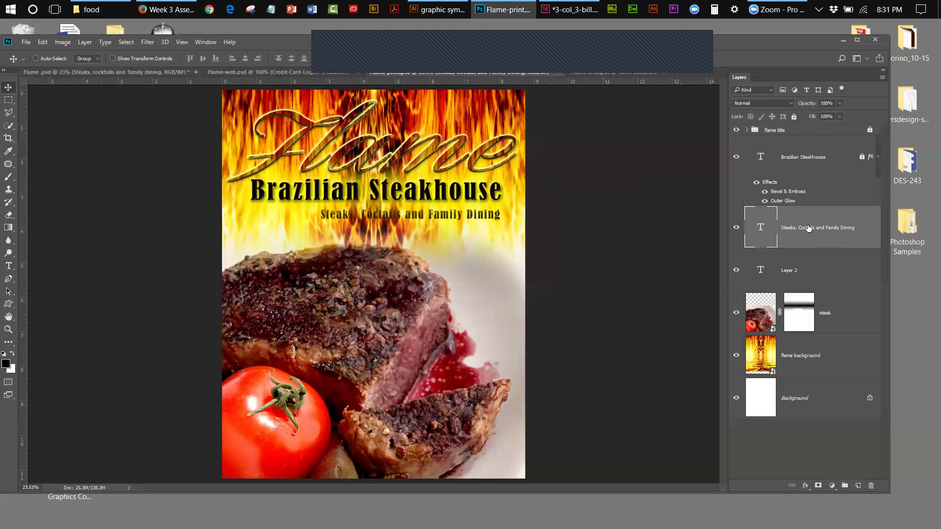
drag(808, 228, 797, 141)
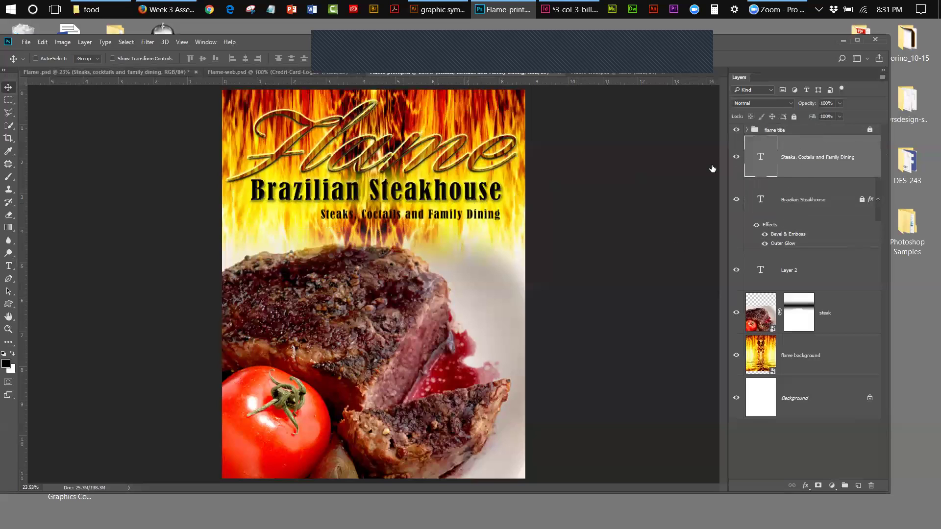
Add a yellow Outer Glow with a size of about 87 px to the tagline layer, following the effect used in Flame.psd
click(82, 74)
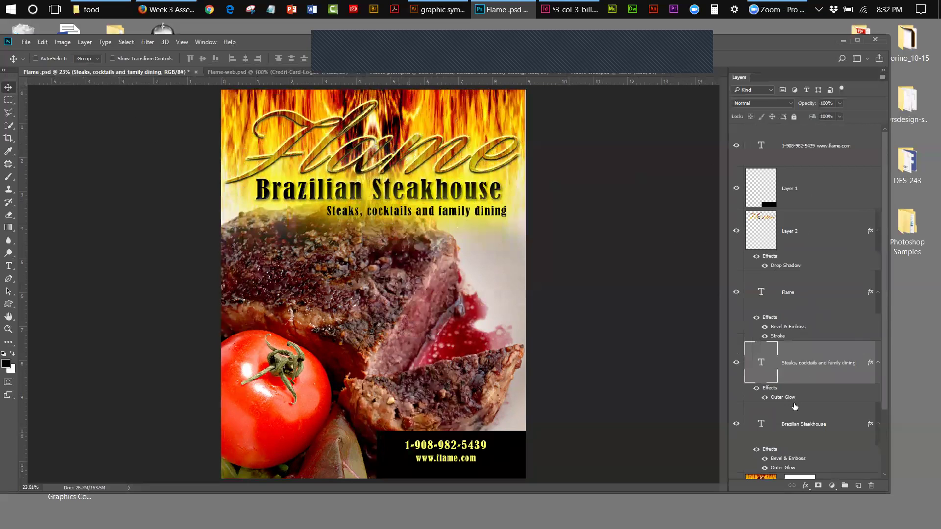
click(385, 74)
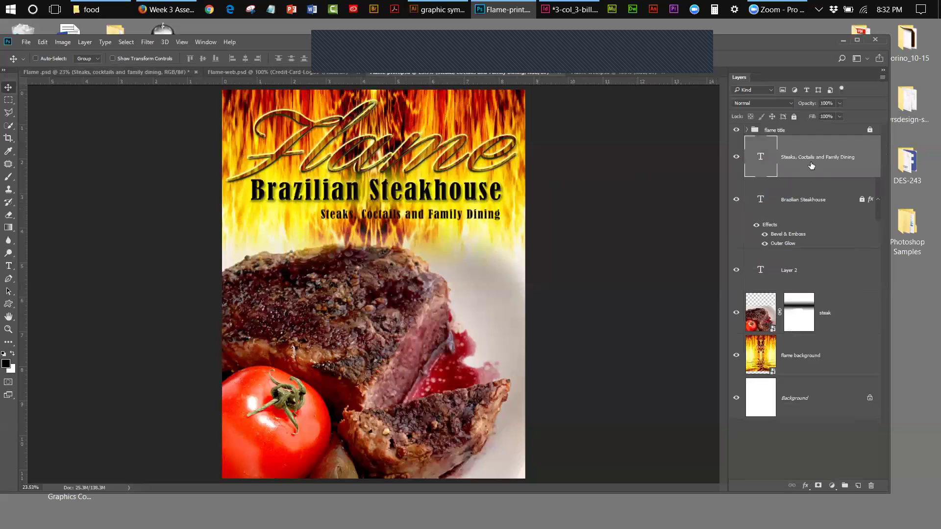
click(805, 485)
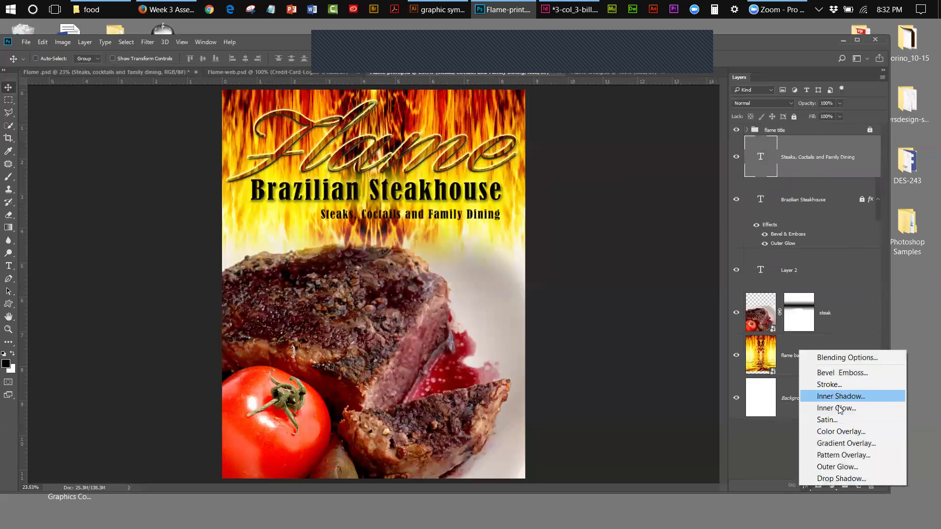
click(831, 467)
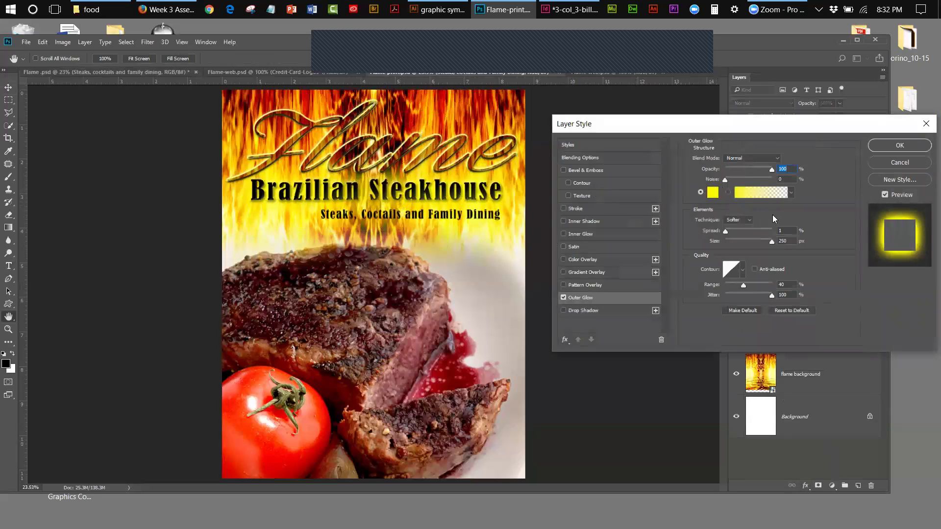
click(772, 242)
drag(769, 242, 742, 243)
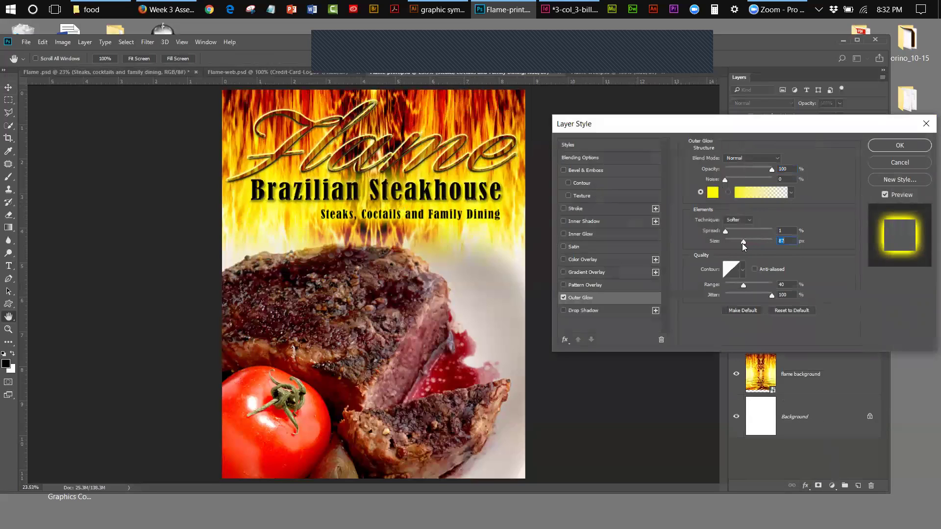
click(901, 146)
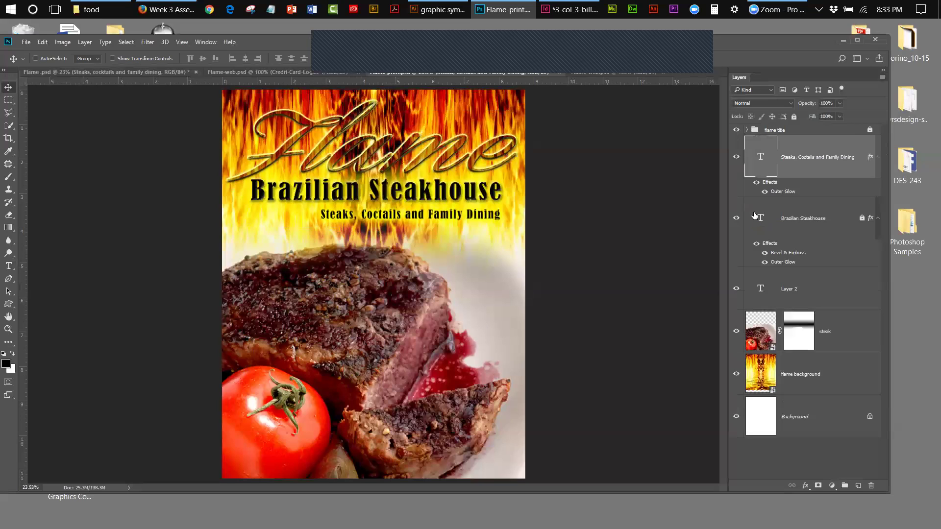
Expand the flame title group and toggle the flame layer's visibility to examine the black lettering beneath it
click(747, 130)
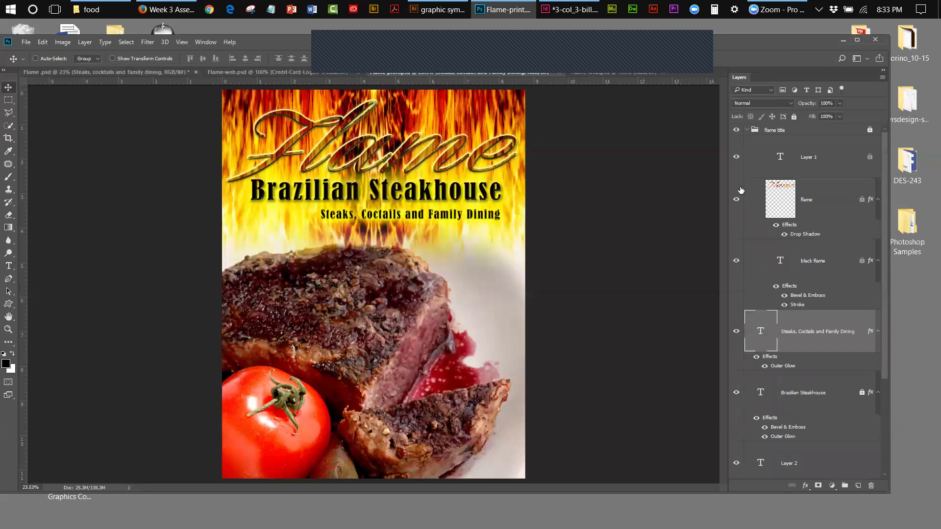
click(737, 199)
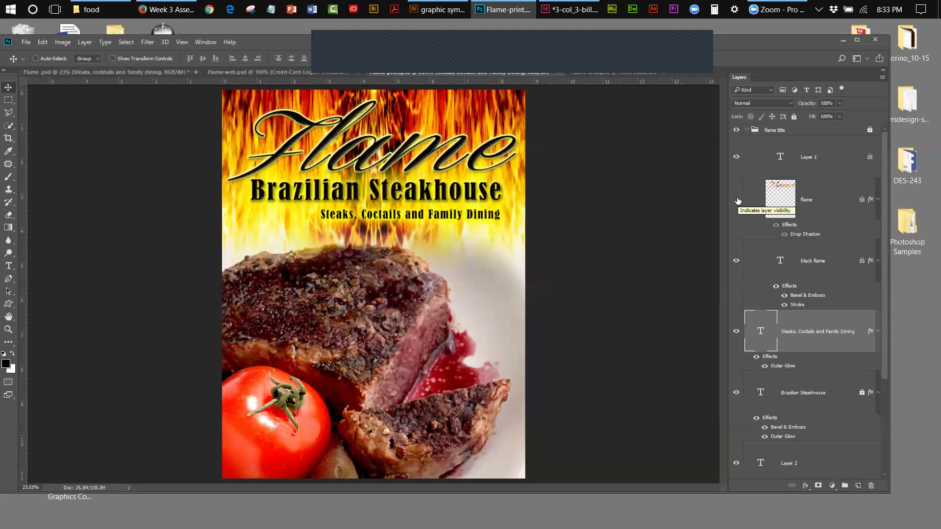
click(737, 200)
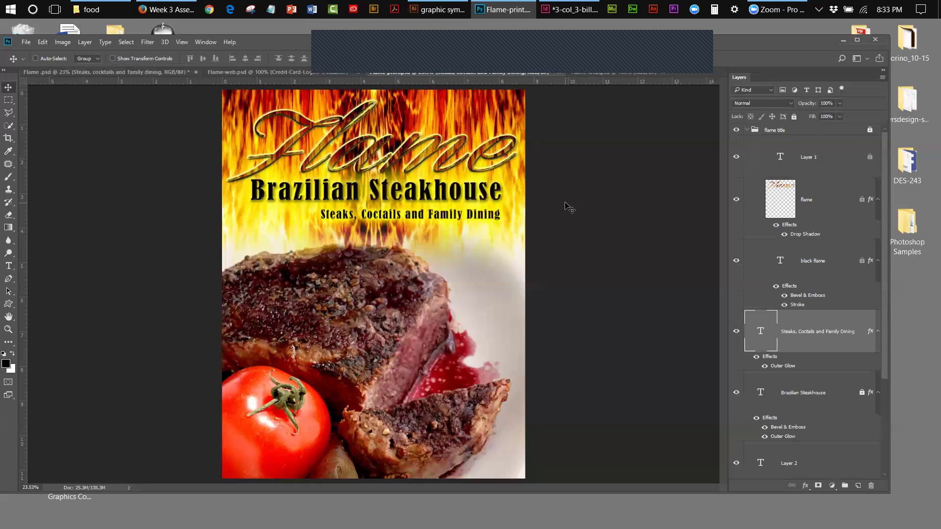
click(746, 133)
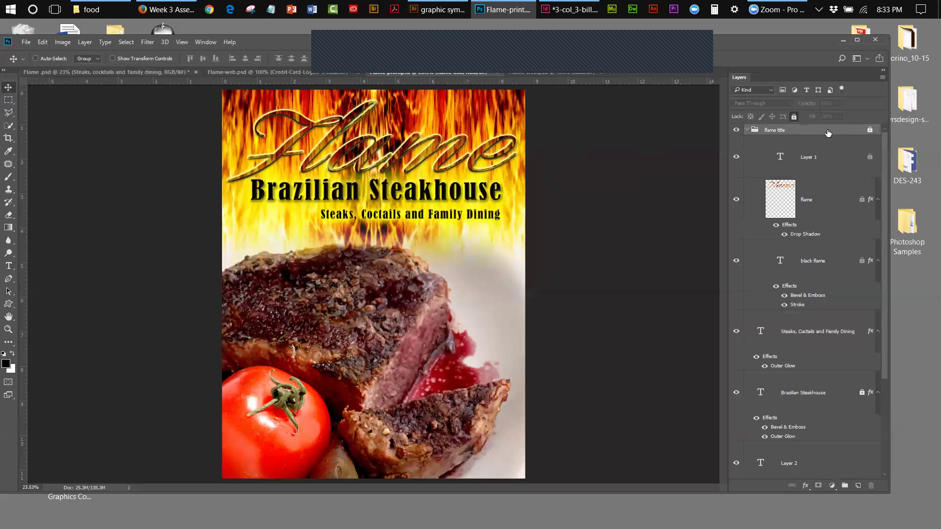
Check whether Free Transform is available for the locked flame title group, and collapse the group
click(43, 42)
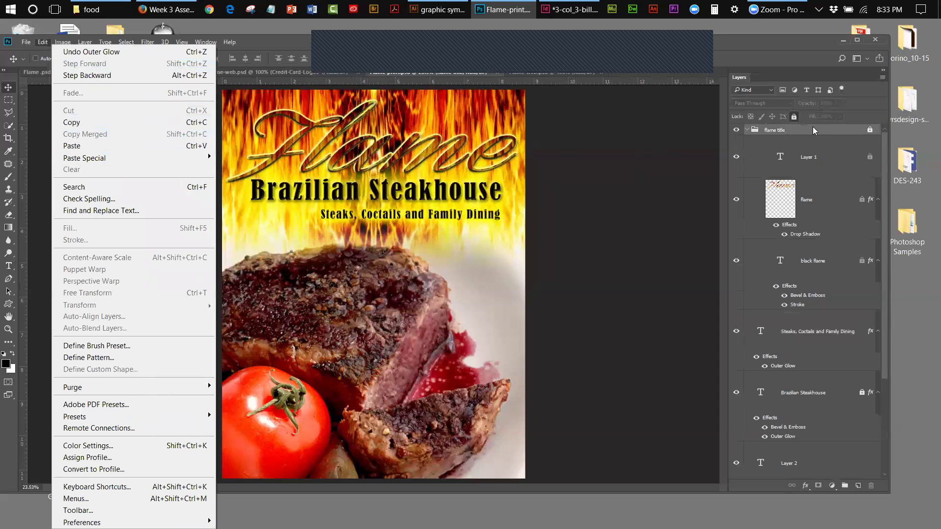
click(548, 134)
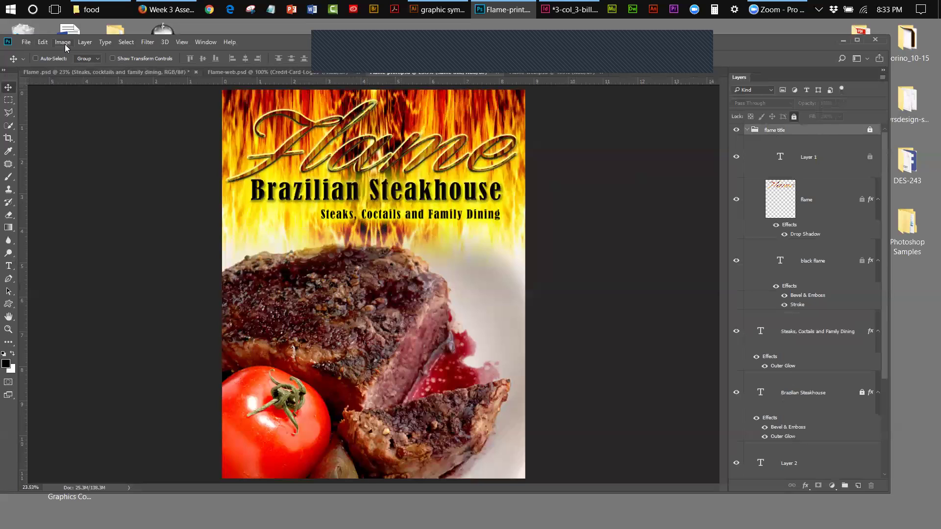
click(43, 41)
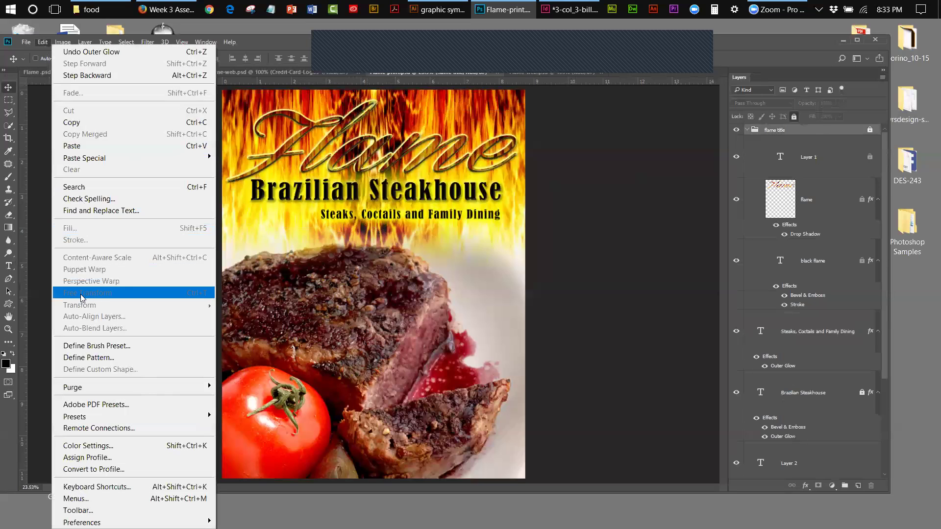
click(746, 130)
click(747, 130)
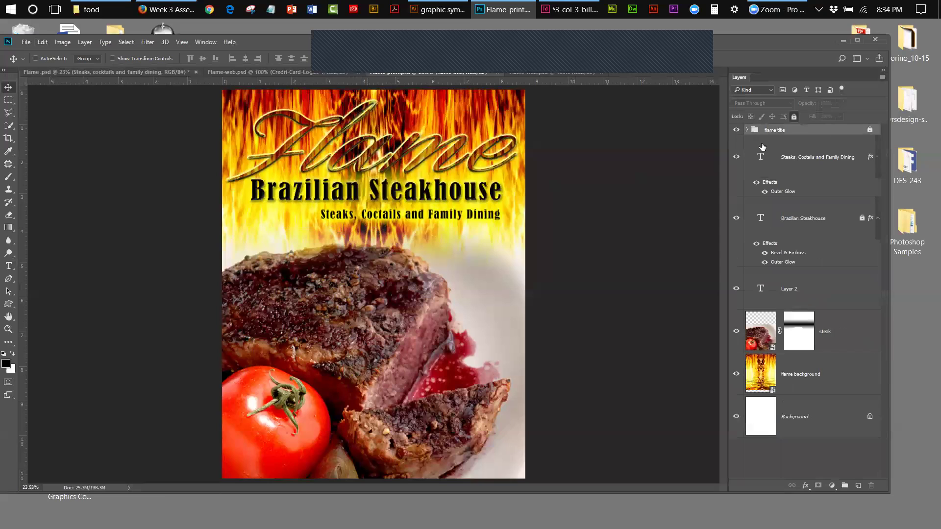
Select the tagline and Brazilian Steakhouse layers together, check whether Free Transform is available for them, and expand the flame title group
click(802, 161)
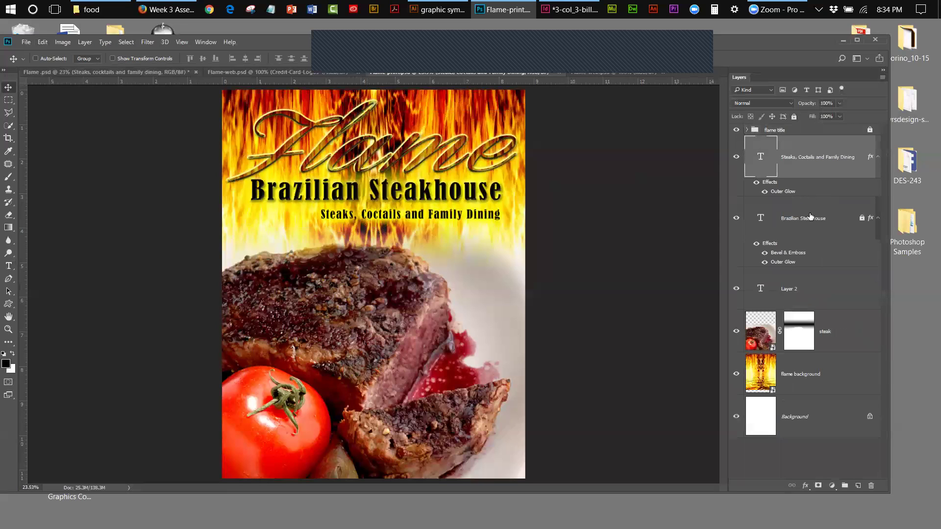
shift+click(810, 217)
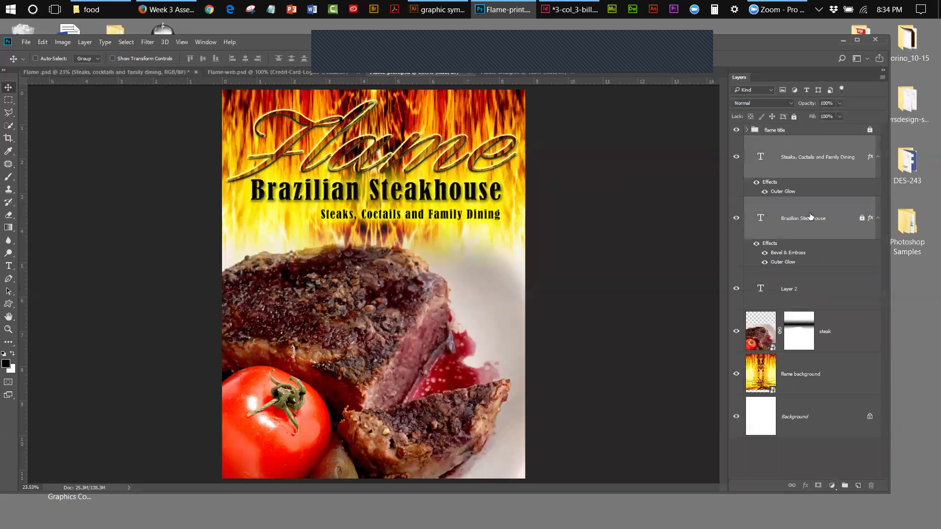
click(43, 44)
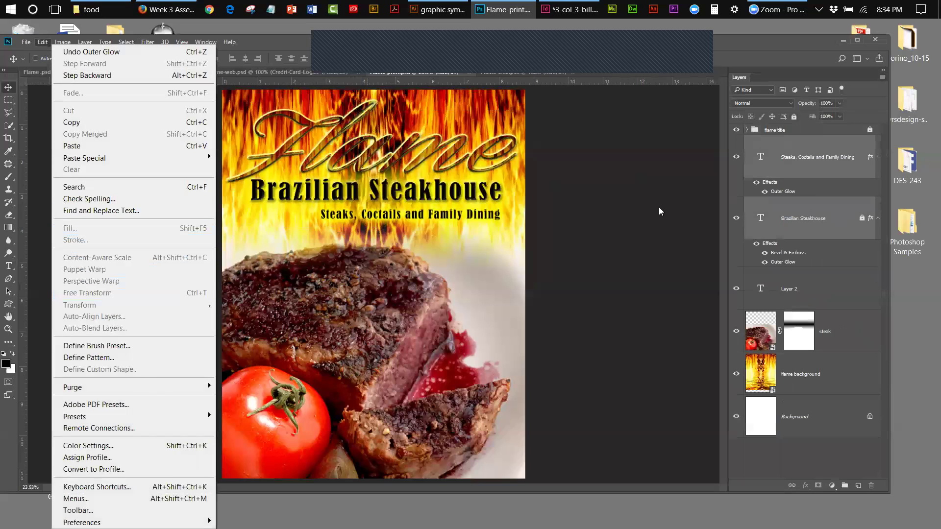
click(659, 205)
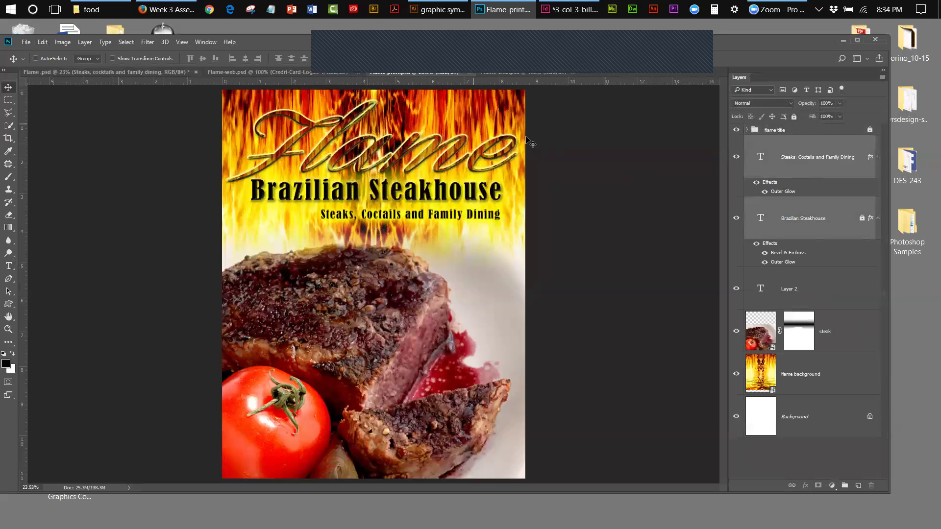
click(746, 130)
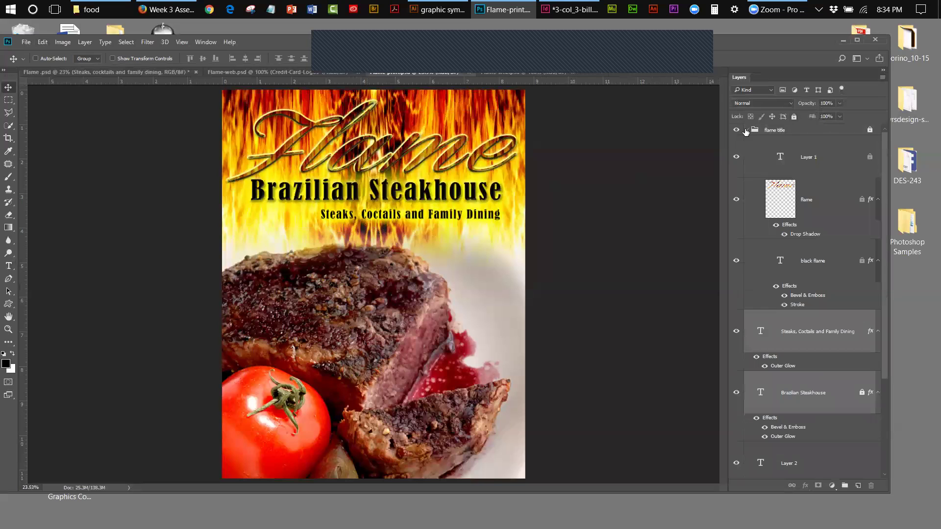
Consult the black contact box in Flame.psd and add a new empty layer above the collapsed flame title group in the print flyer
click(42, 73)
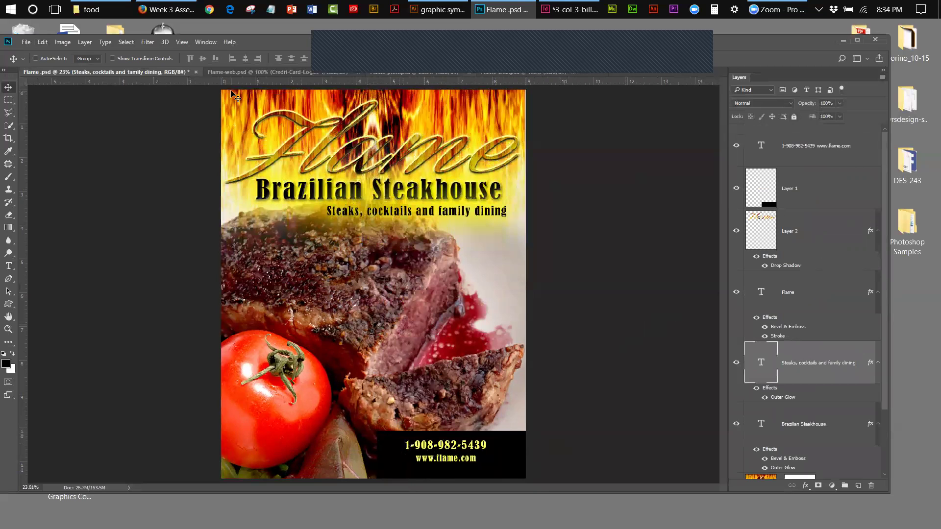
click(380, 72)
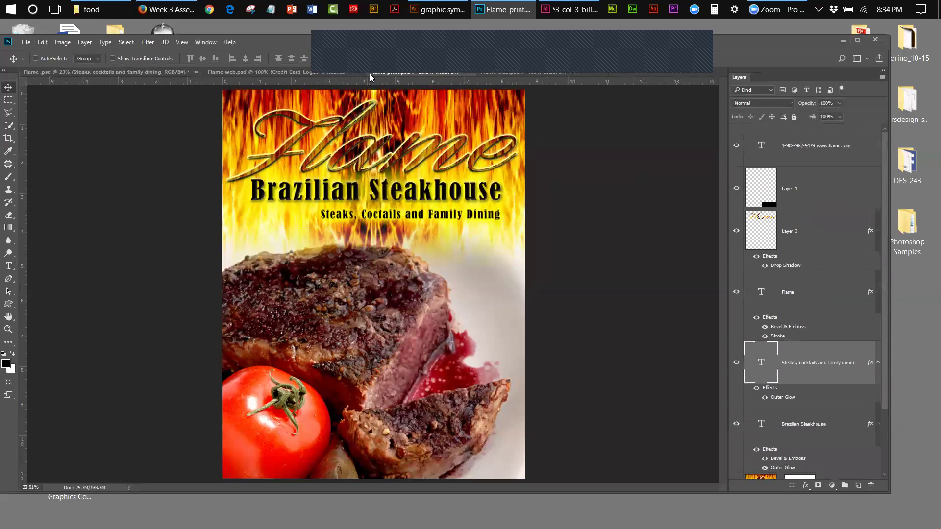
click(8, 99)
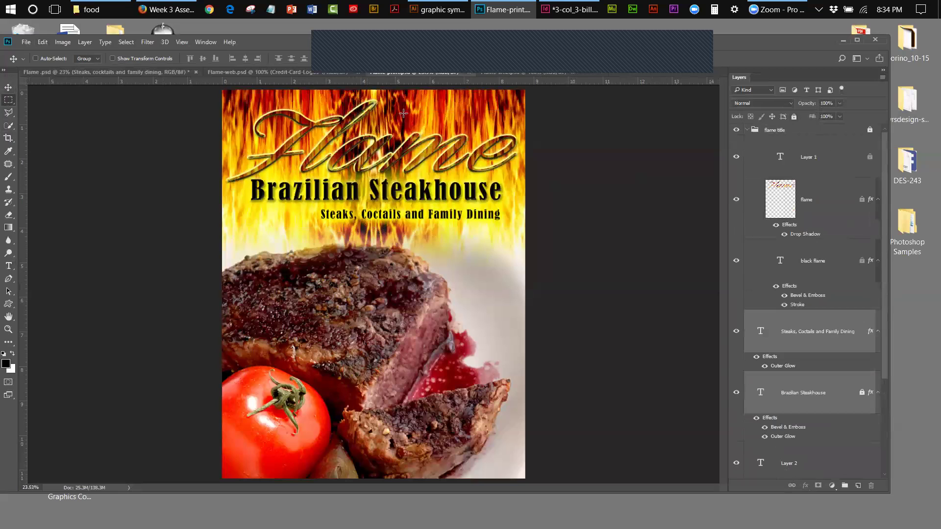
click(746, 130)
click(803, 132)
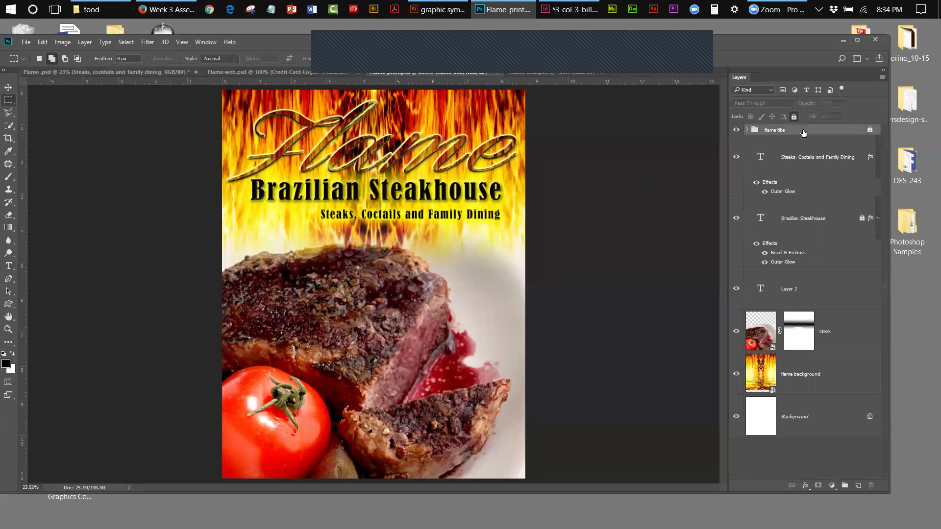
click(858, 486)
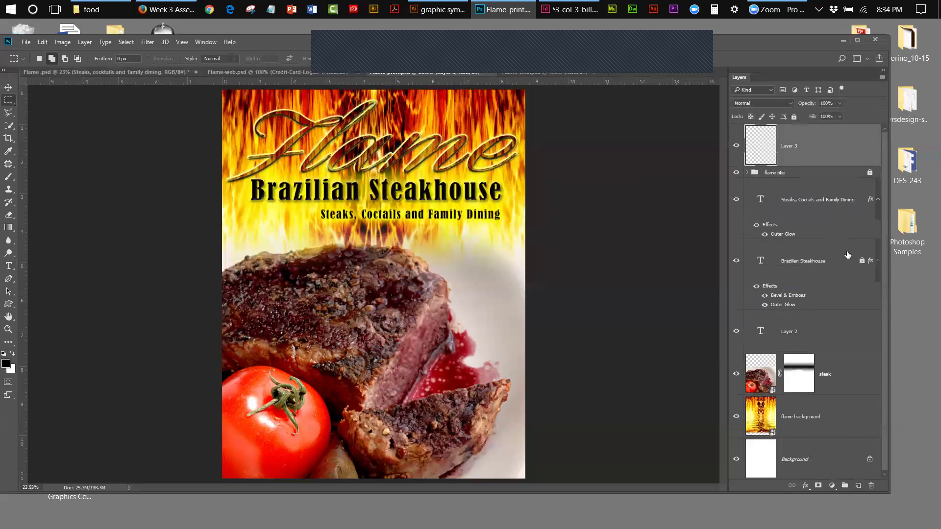
Delete the empty Layer 2 text layer and rename the new top layer mortise
click(737, 332)
drag(812, 326, 871, 484)
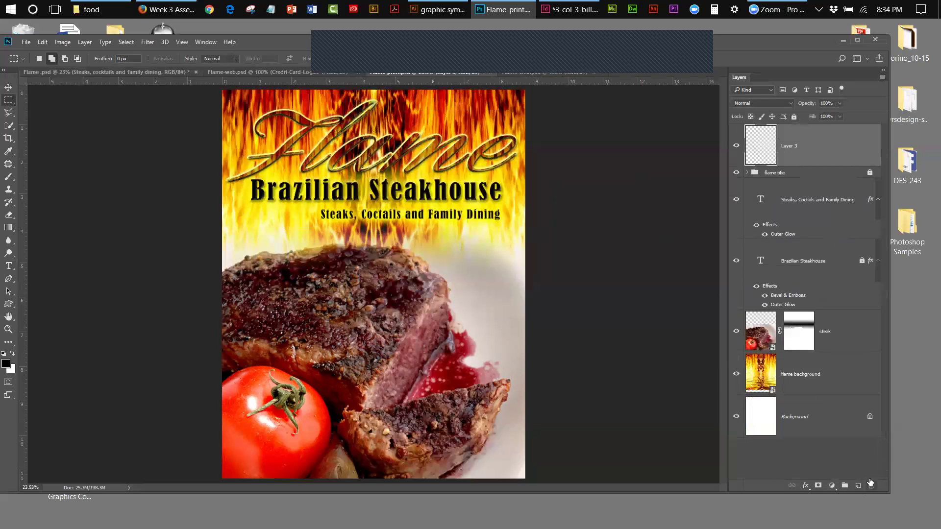
double_click(788, 146)
text(mortise)
On the mortise layer, fill a rectangle in the flyer's lower-right corner, slightly under half its width, with black using the Paint Bucket, and deselect
click(9, 87)
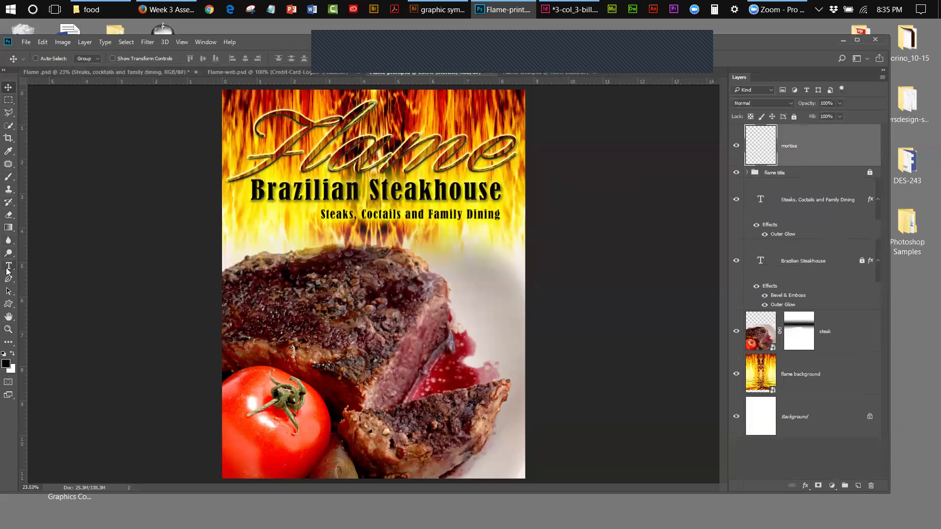
click(6, 229)
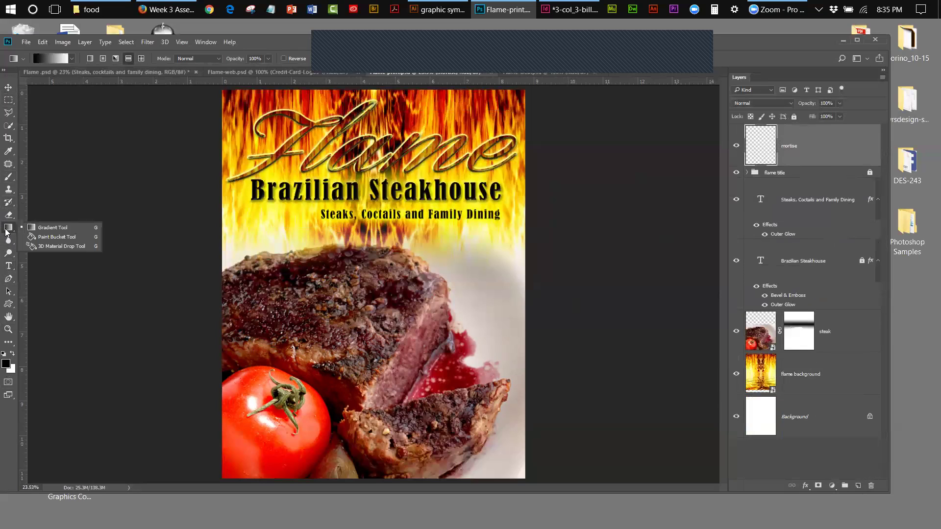
click(34, 237)
click(10, 102)
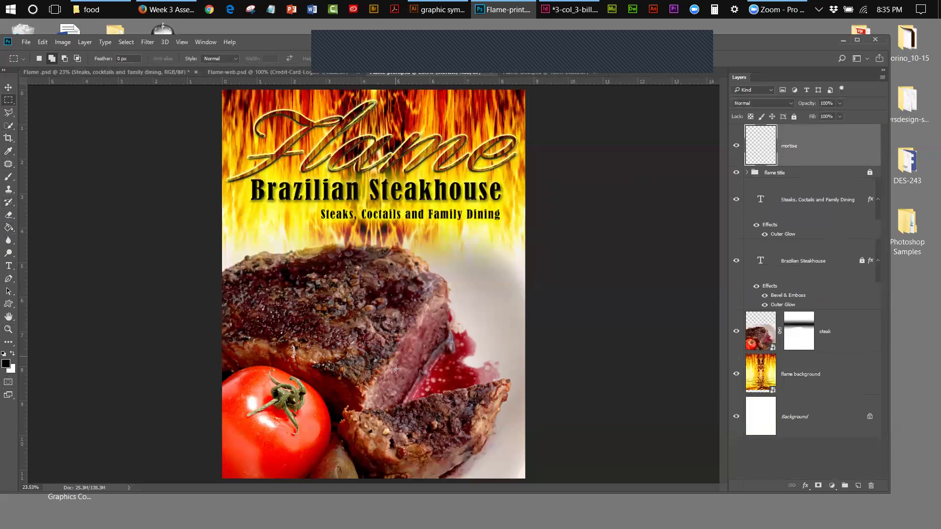
drag(391, 426, 538, 483)
click(8, 228)
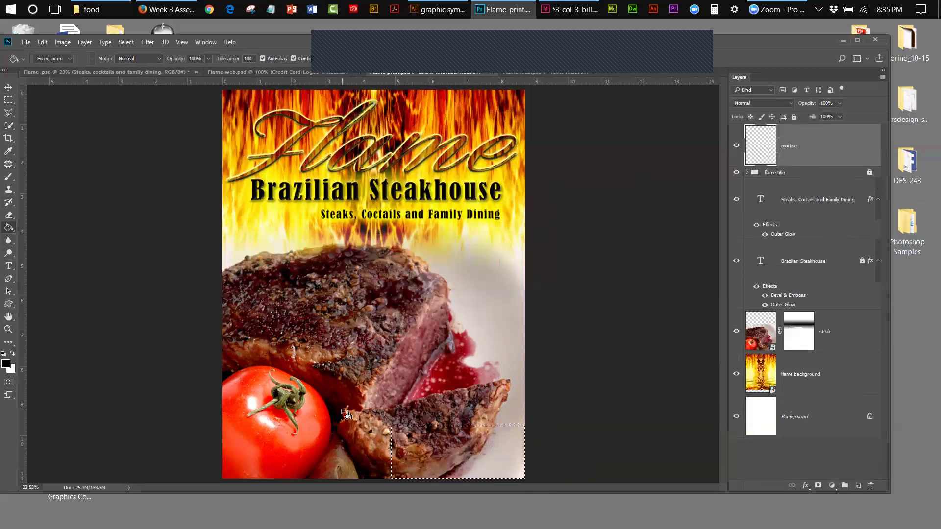
click(421, 434)
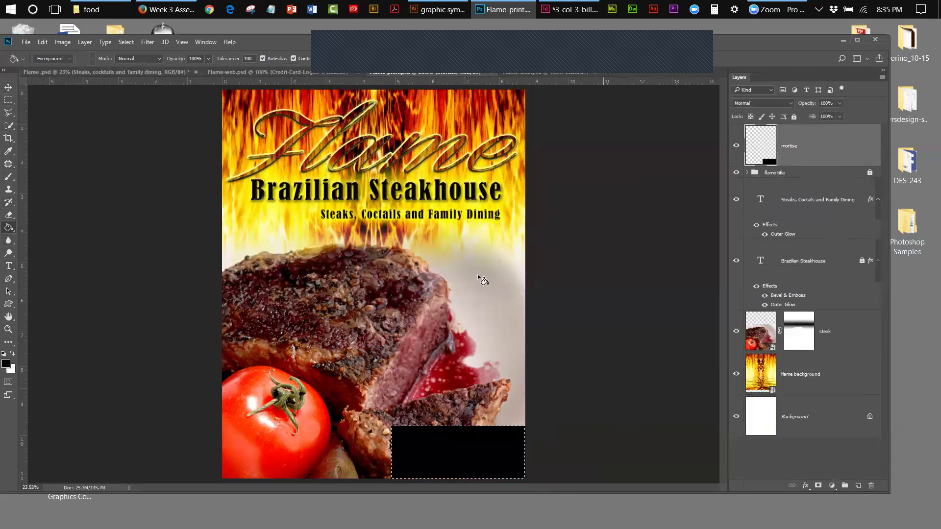
click(125, 42)
click(131, 66)
Toggle the visibility of the Brazilian Steakhouse and tagline layers to examine how each text and its glow affects the flame background
click(737, 263)
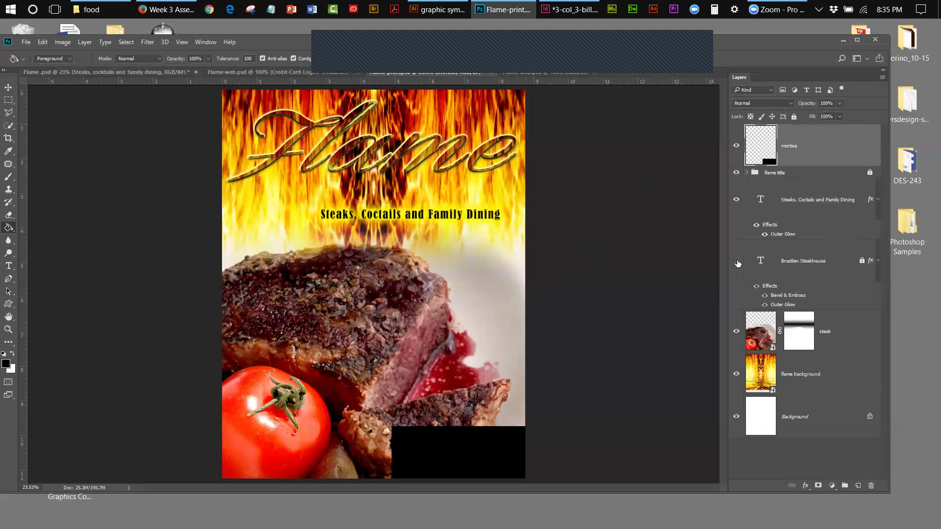
click(736, 201)
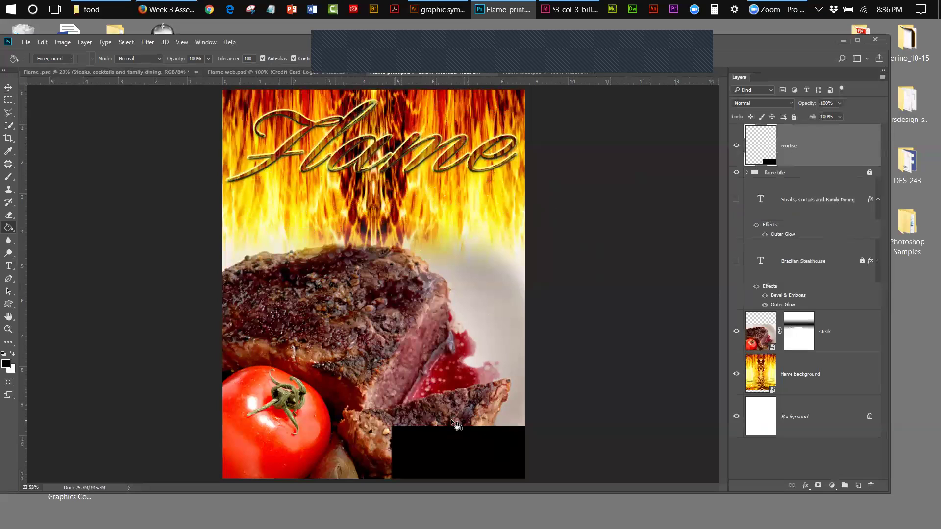
click(737, 201)
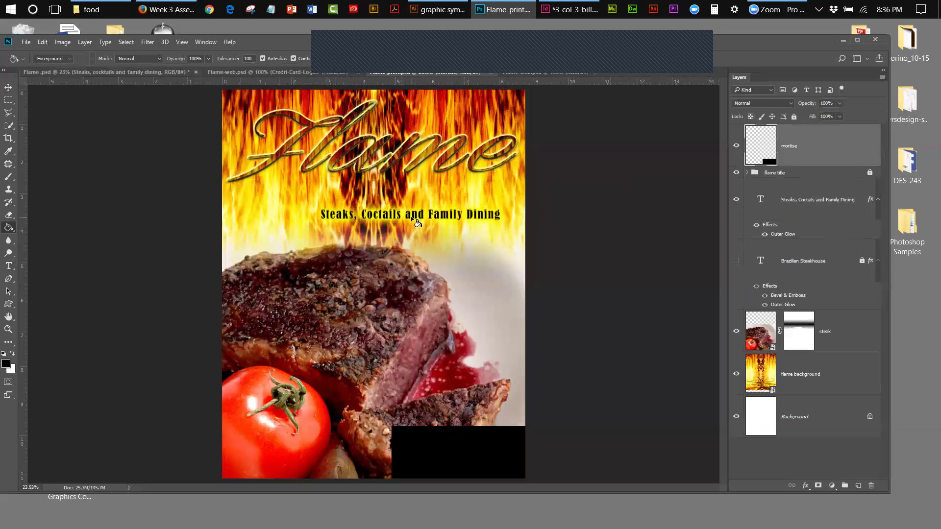
click(736, 261)
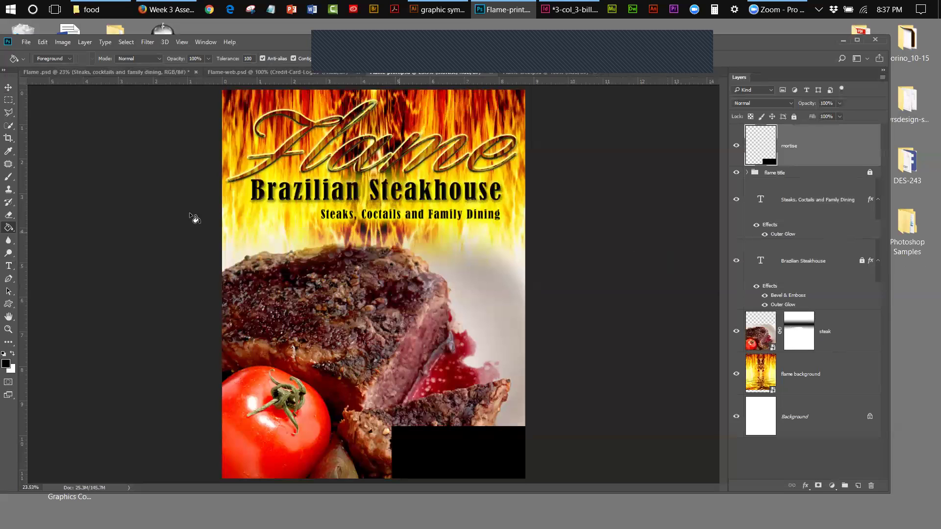
Save the flyer, and save it again in the Wednesday work folder as a layered TIFF named Flame-print with ZIP image compression and RLE layer compression
click(26, 42)
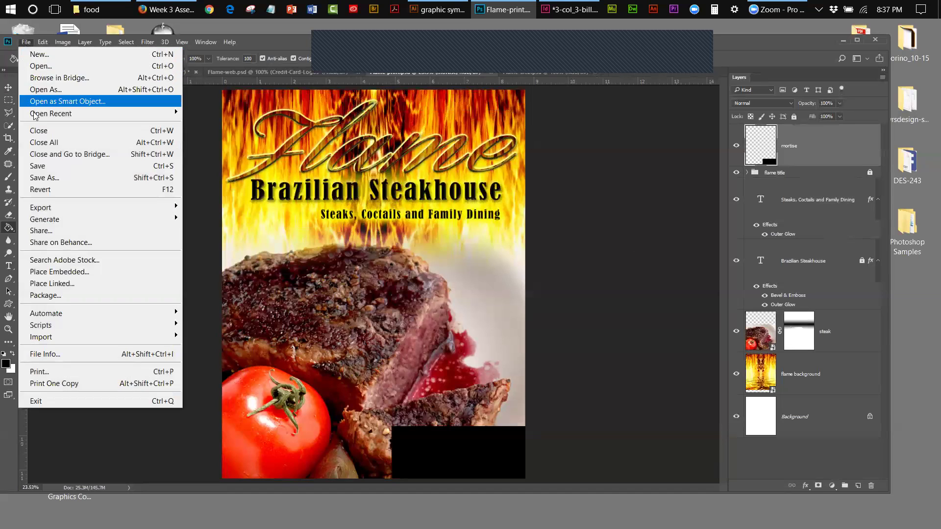
click(35, 165)
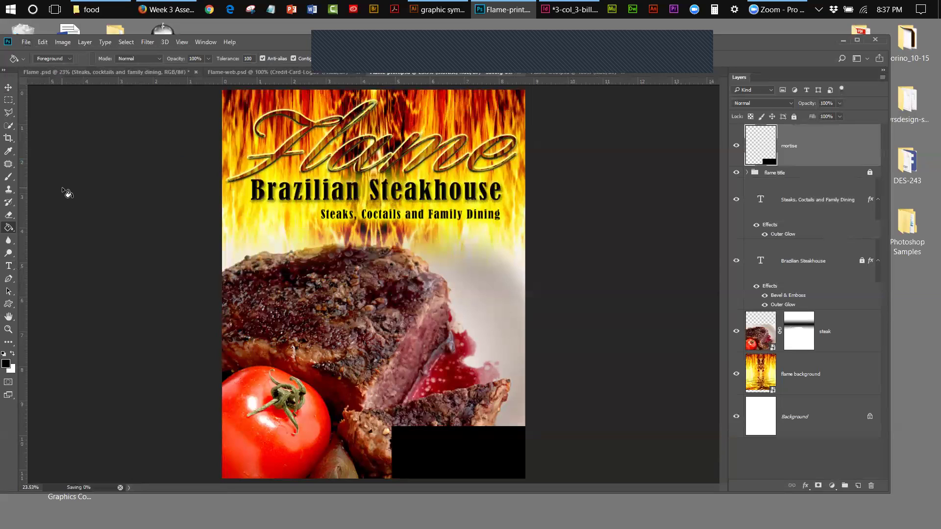
click(24, 43)
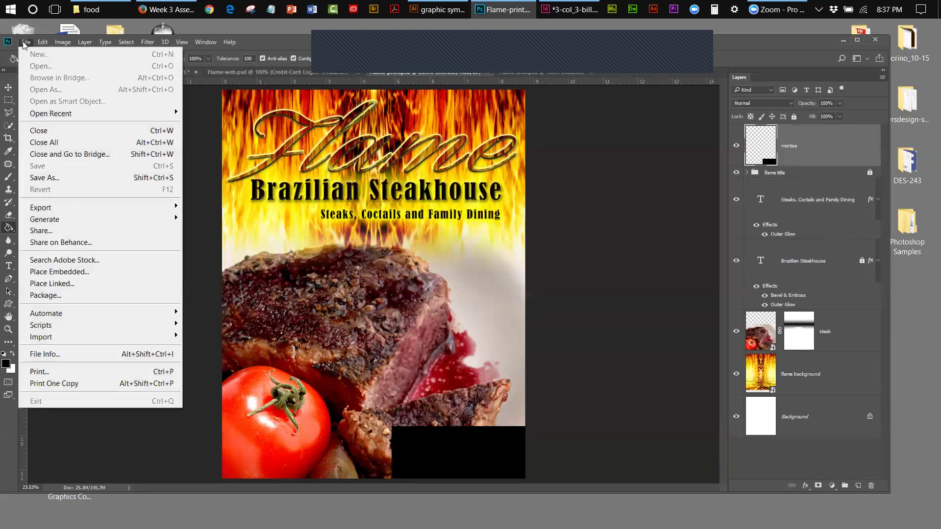
click(47, 179)
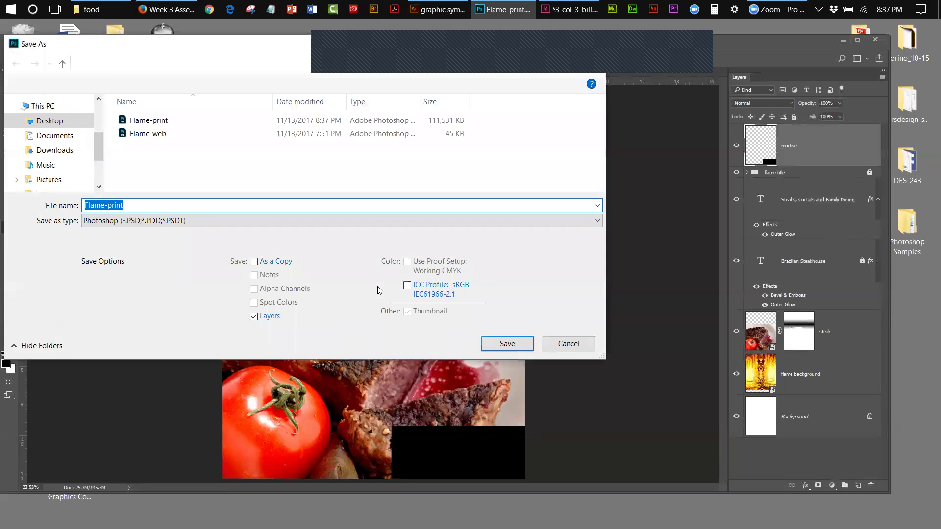
click(137, 224)
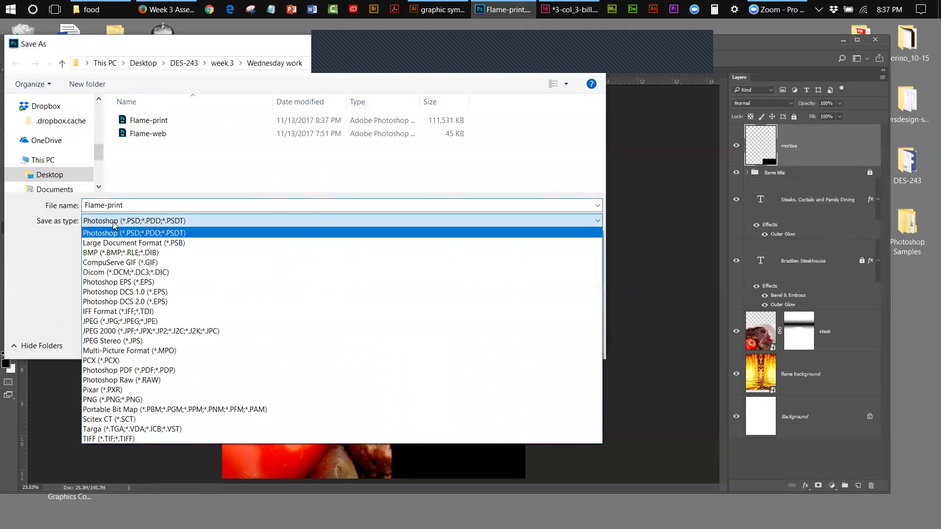
click(109, 439)
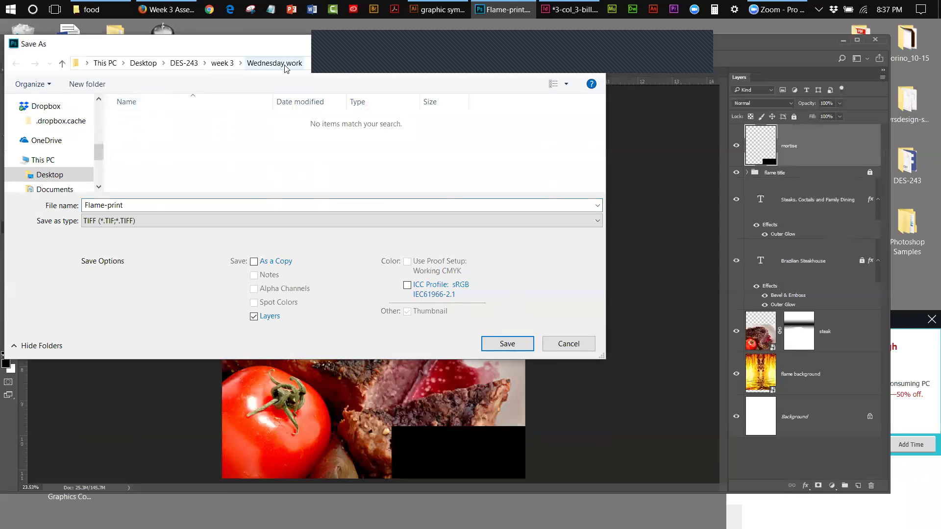
click(486, 343)
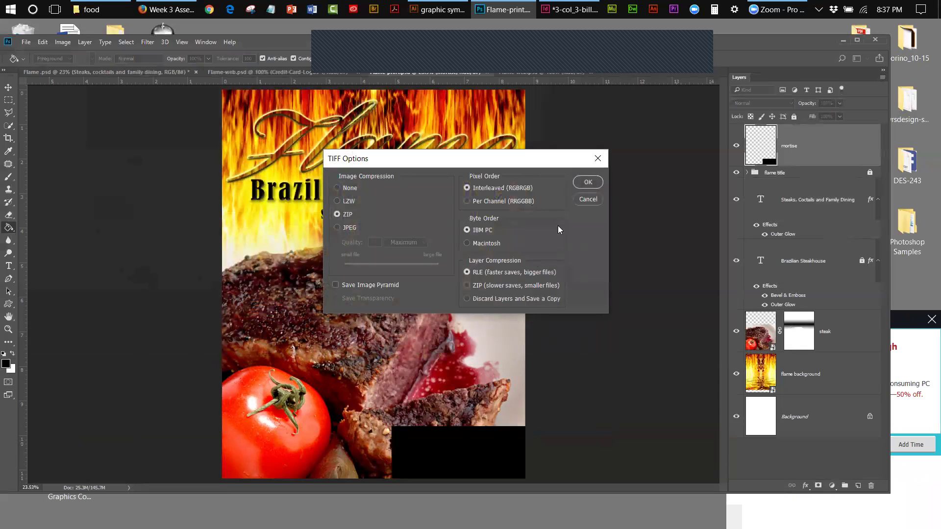
click(584, 183)
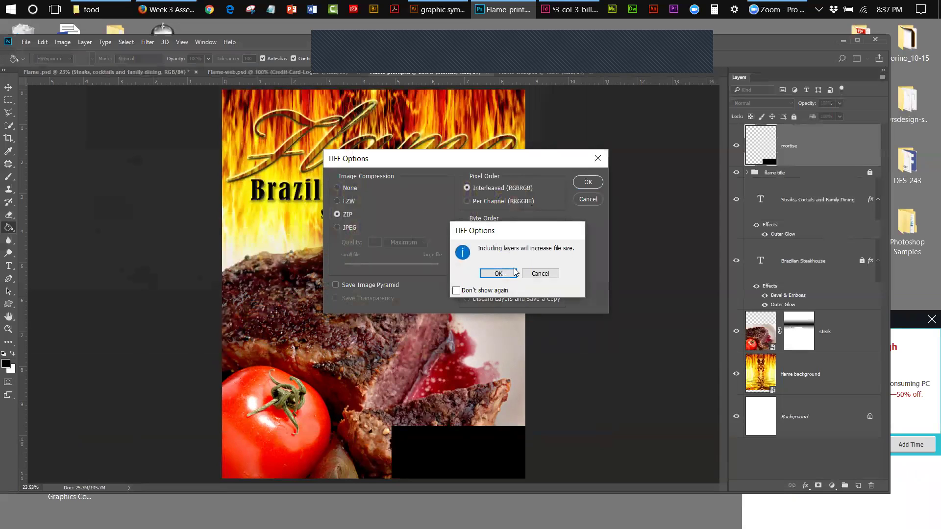
click(498, 273)
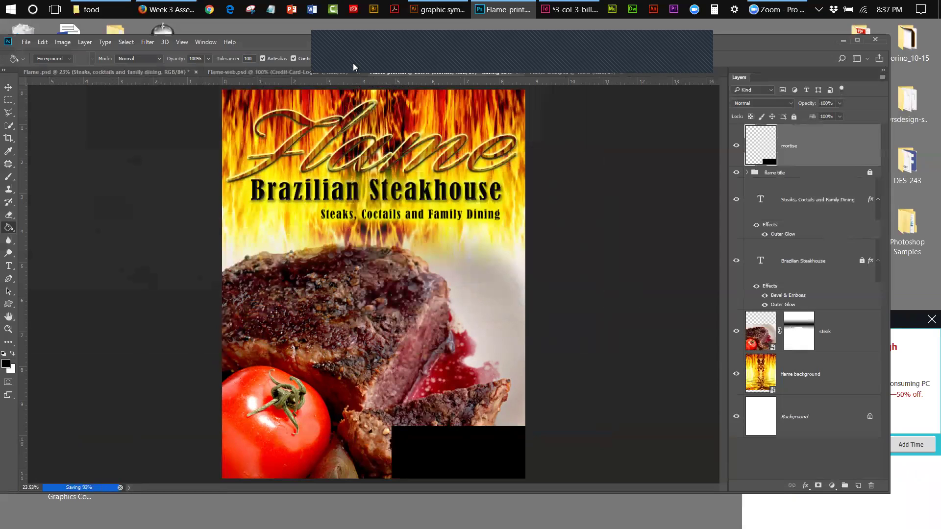
drag(295, 41, 250, 51)
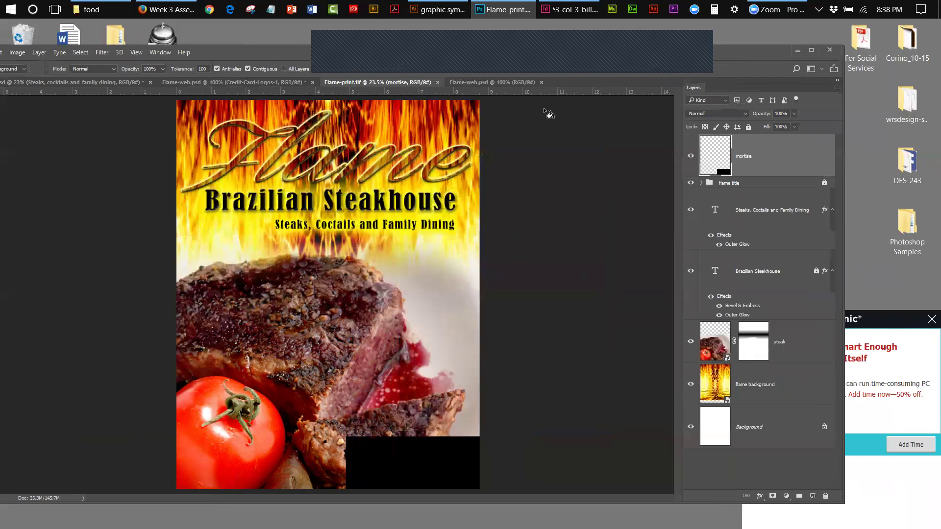
drag(222, 48, 270, 50)
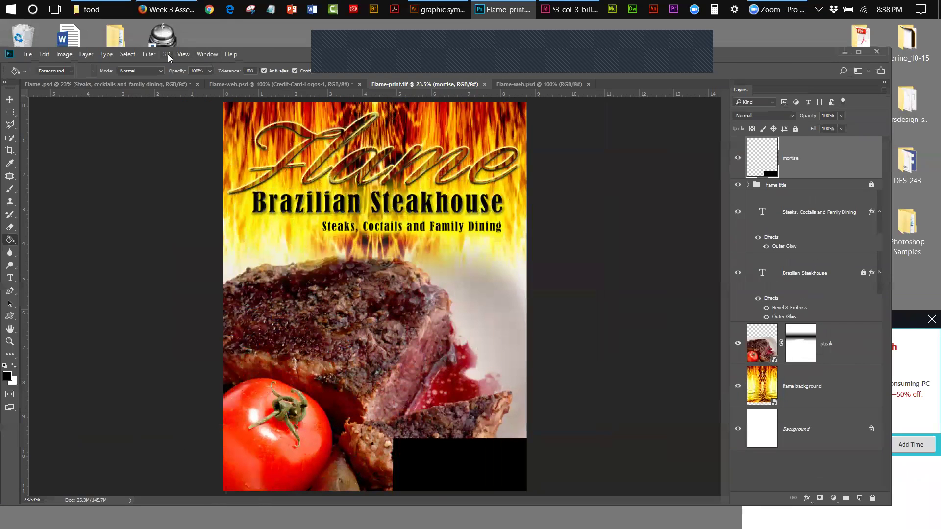
Flatten all layers of Flame-print.tif into a single background
click(89, 56)
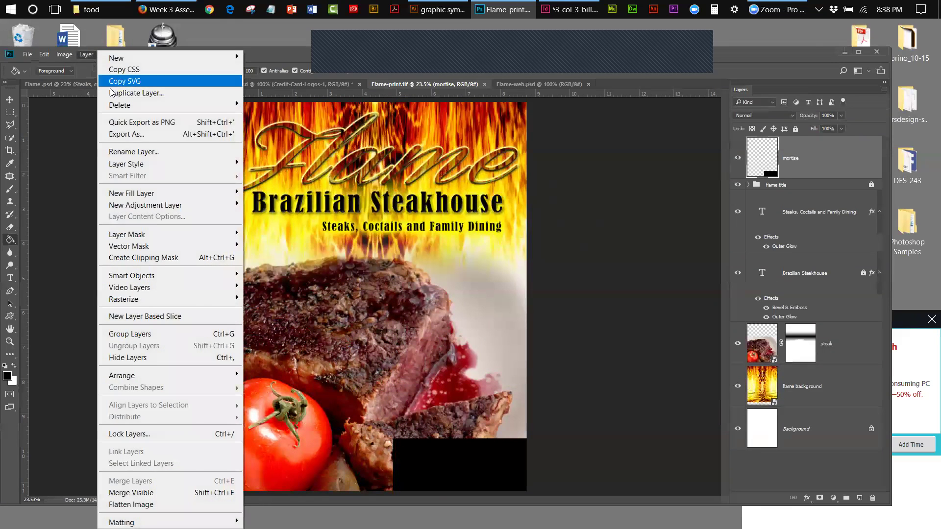
click(157, 505)
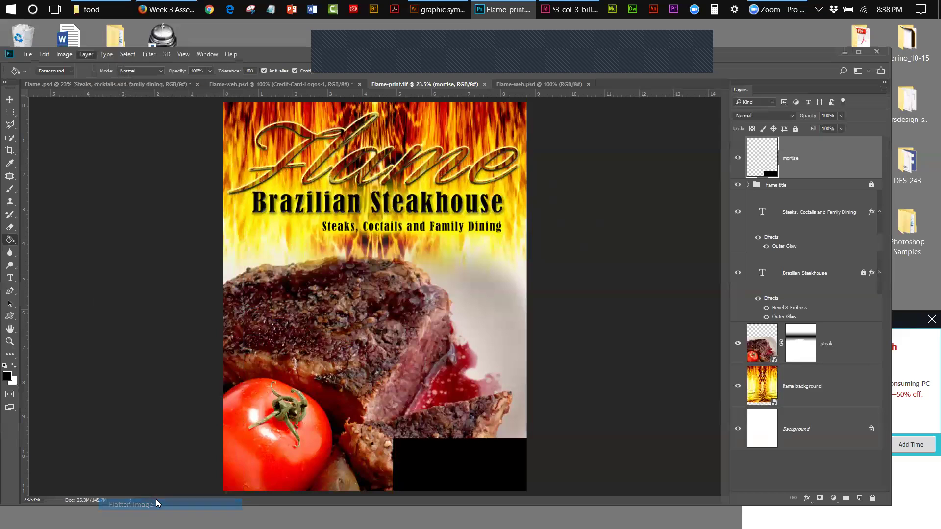
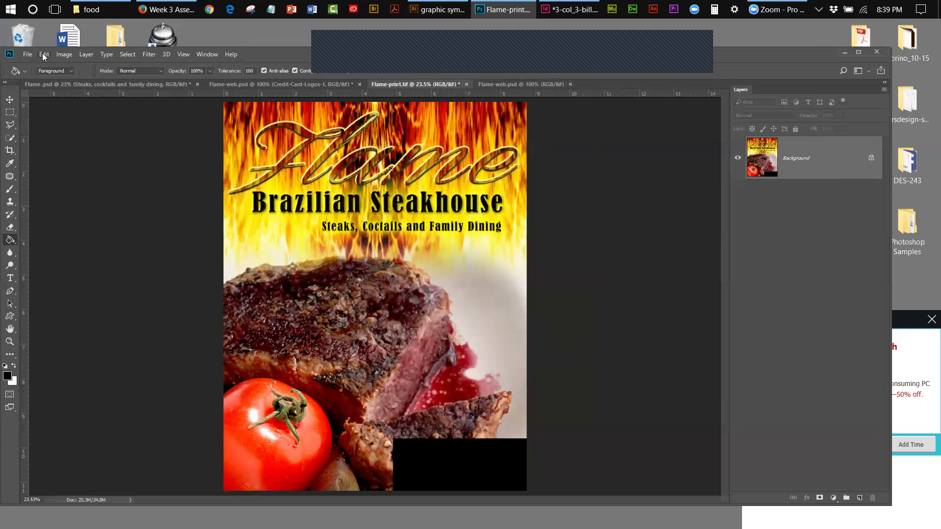
Open the layered Flame-print Photoshop file from the Wednesday work folder
click(28, 53)
click(36, 78)
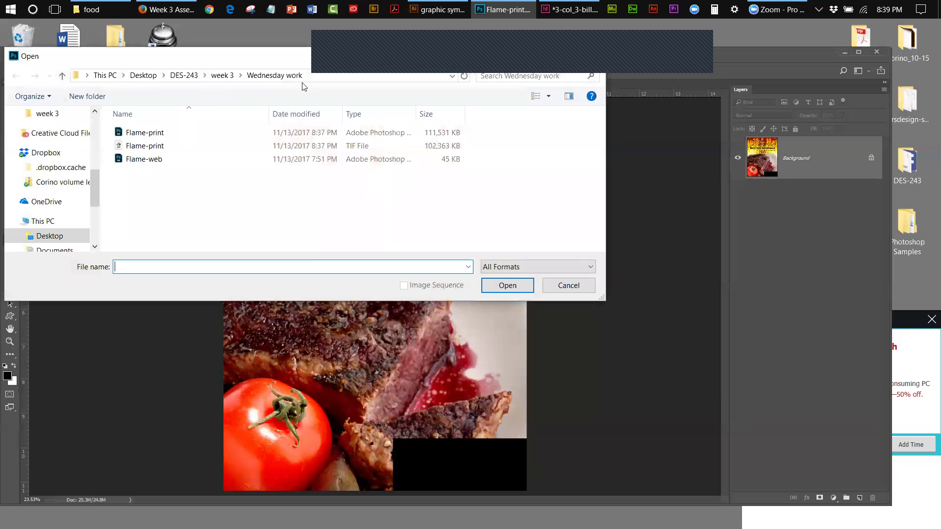
click(159, 136)
click(504, 287)
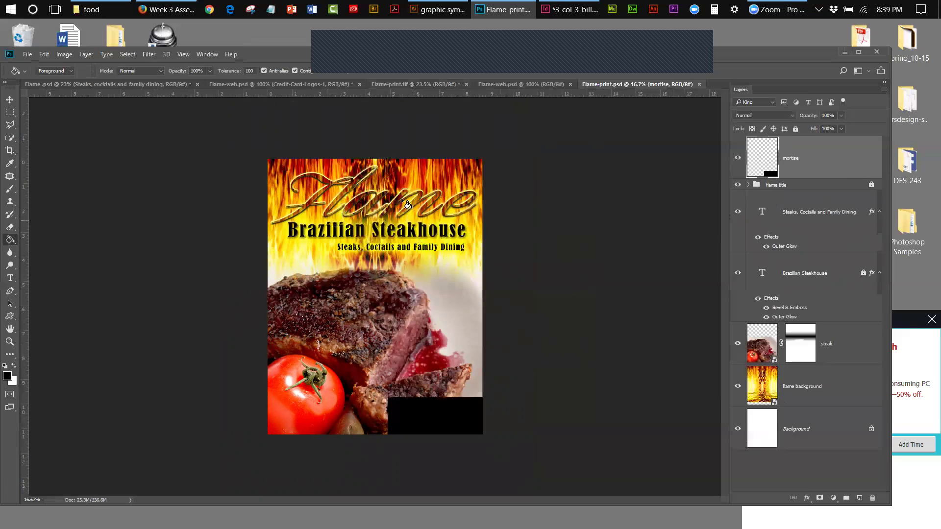
Try to check the spelling of the flyer's text with the Brazilian Steakhouse layer still locked
click(27, 54)
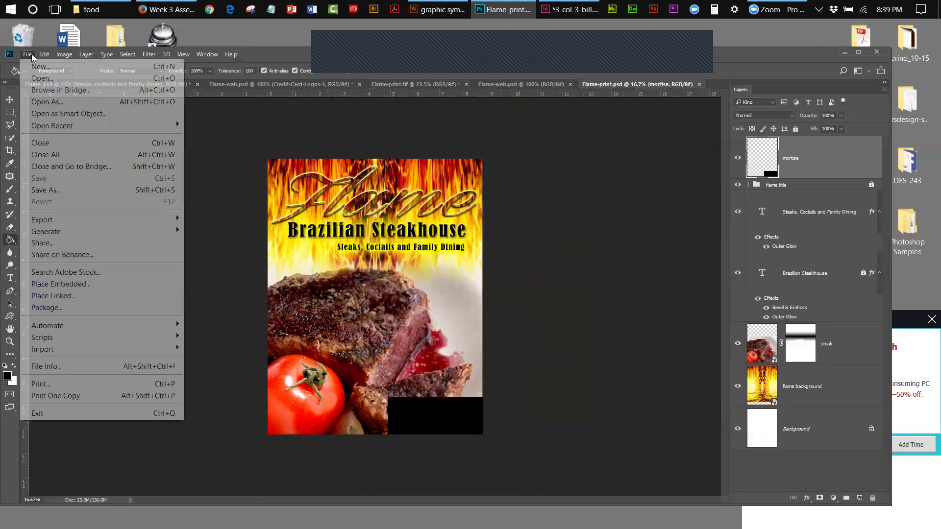
mouse_move(43, 55)
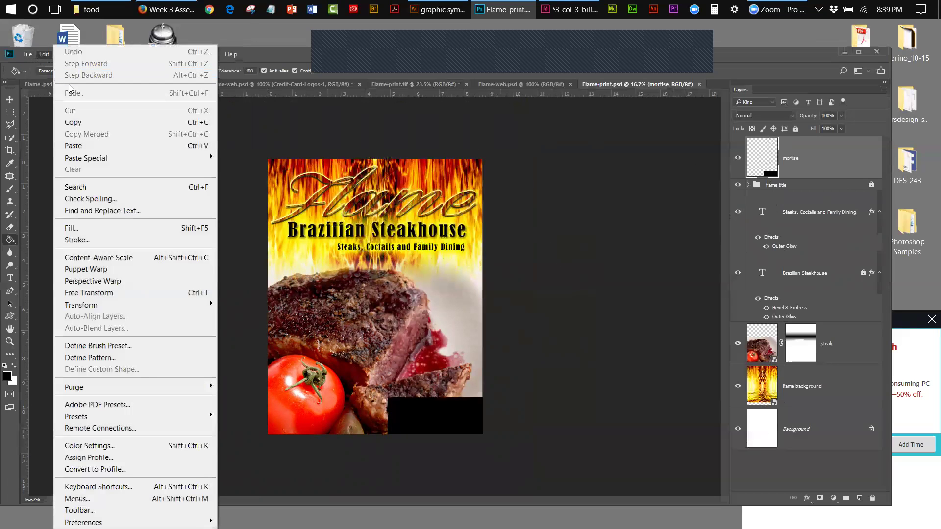
click(41, 63)
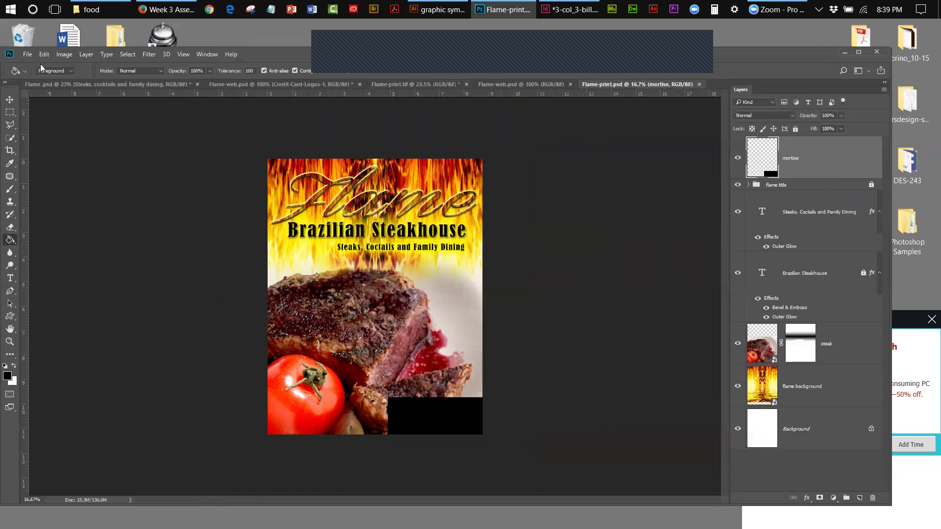
click(104, 57)
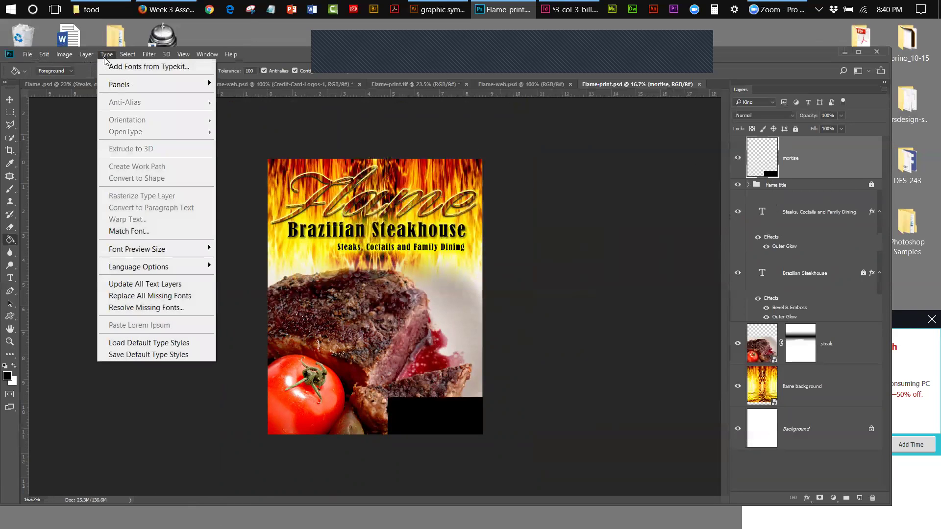
mouse_move(26, 59)
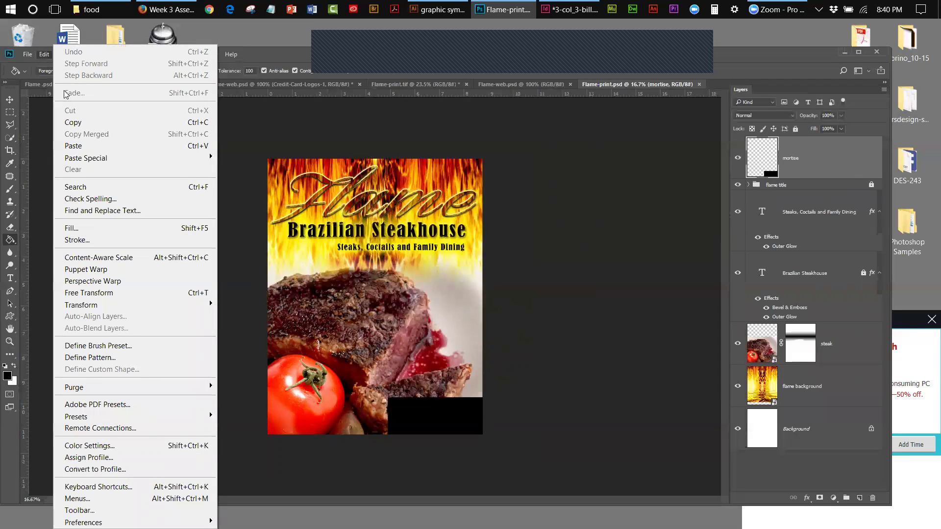
click(91, 198)
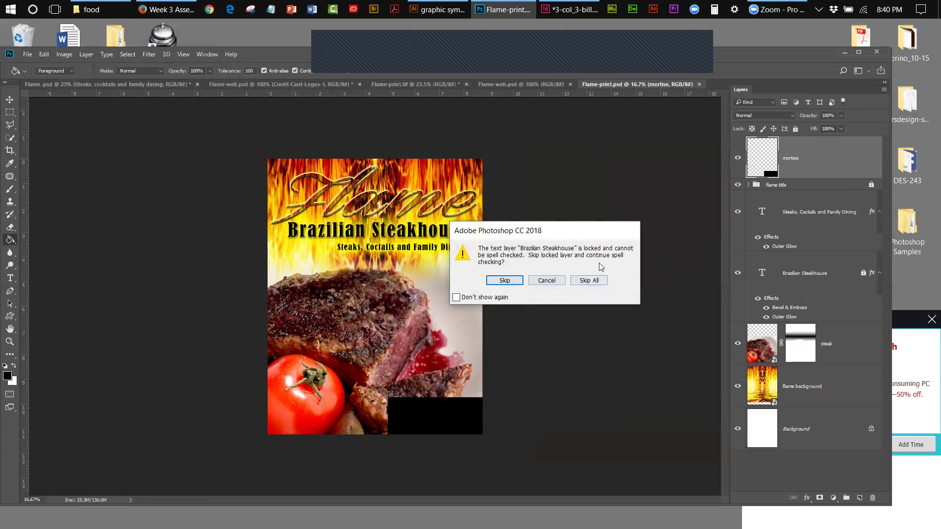
click(560, 282)
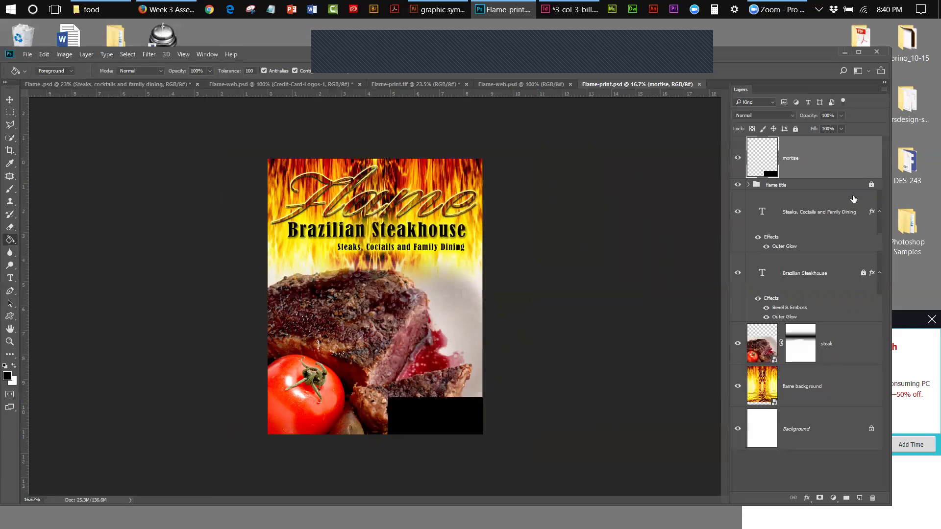
Unlock the flame title group and Brazilian Steakhouse layer, and run Check Spelling on all layers, ending it at the word Coctails
click(864, 273)
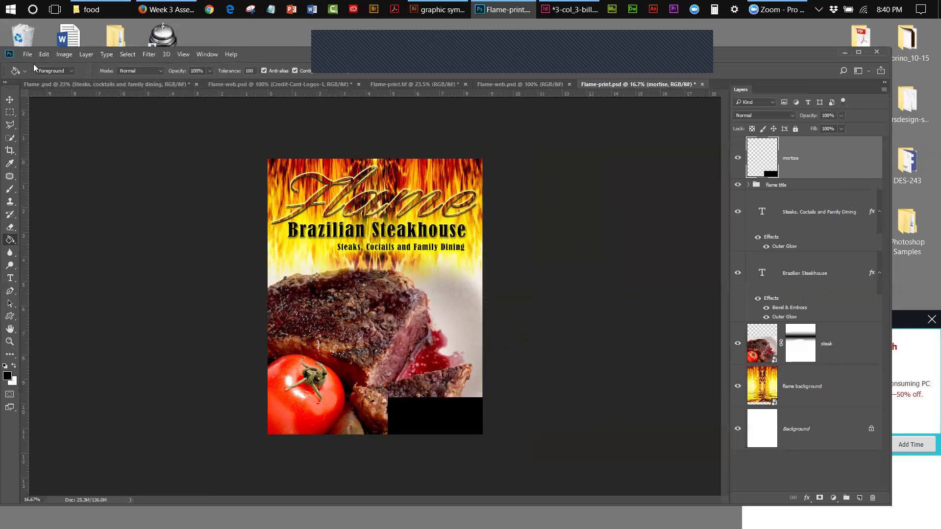
click(45, 54)
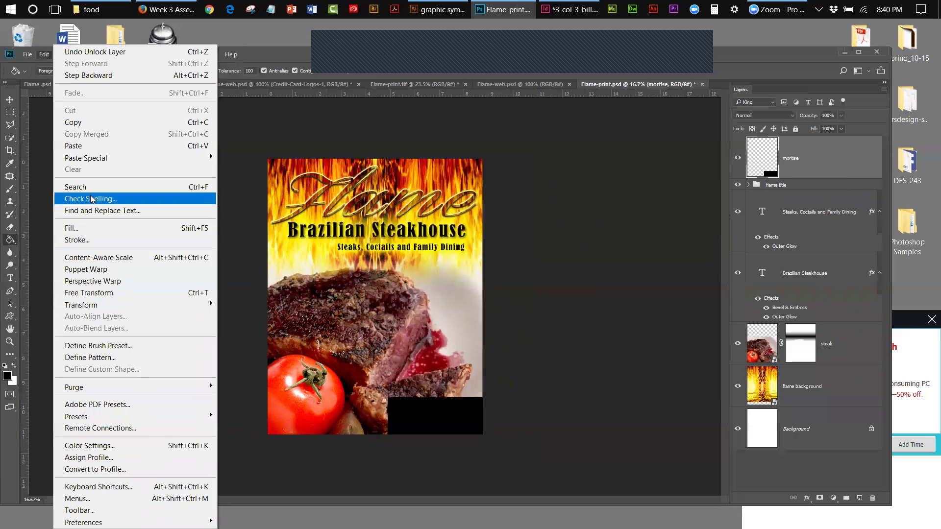
click(514, 268)
key(t)
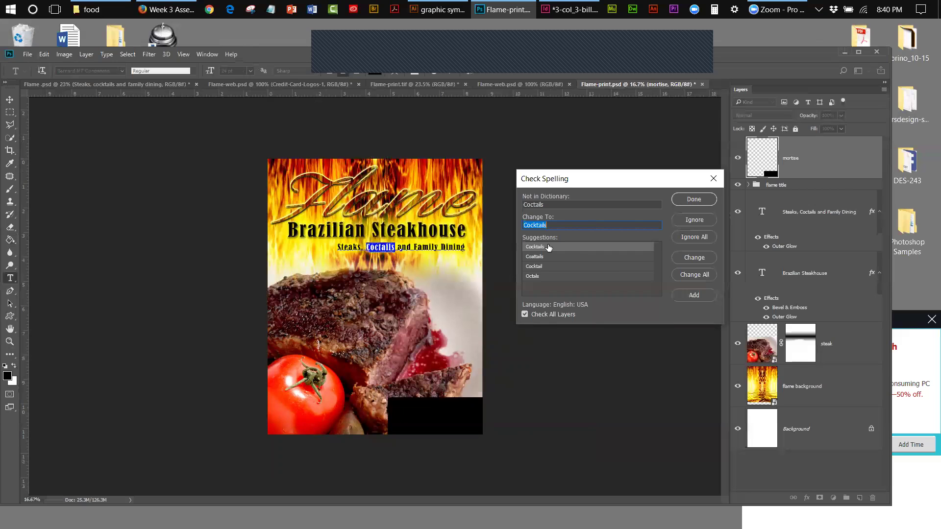
click(692, 200)
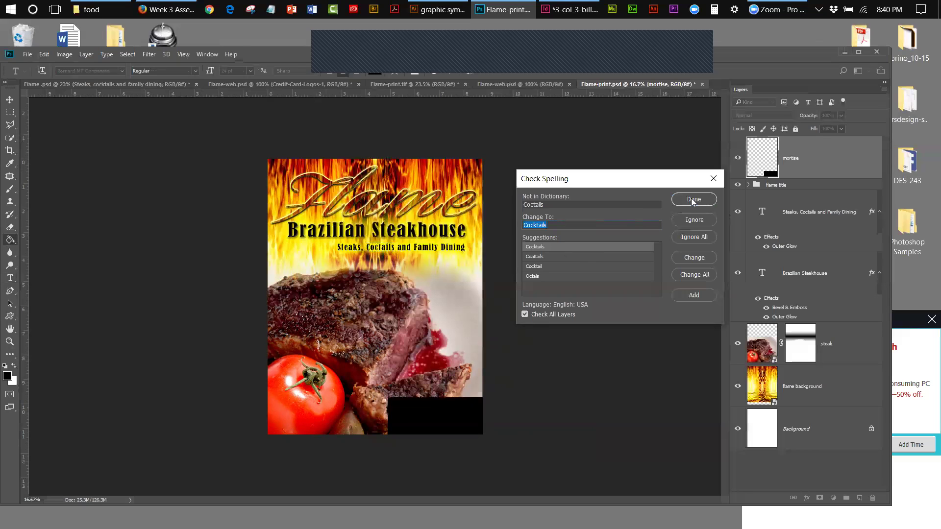
Save the changes to the Flame-print Photoshop file
click(25, 54)
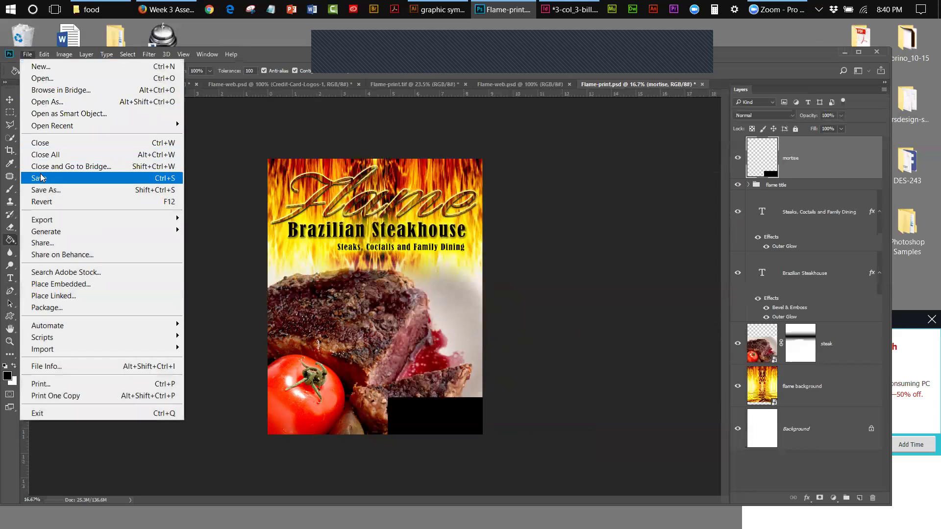
click(40, 178)
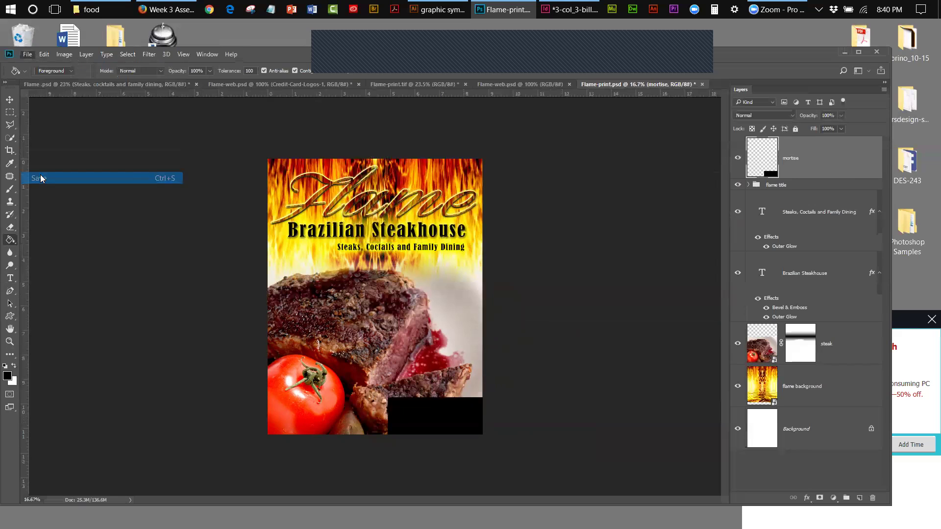
click(27, 55)
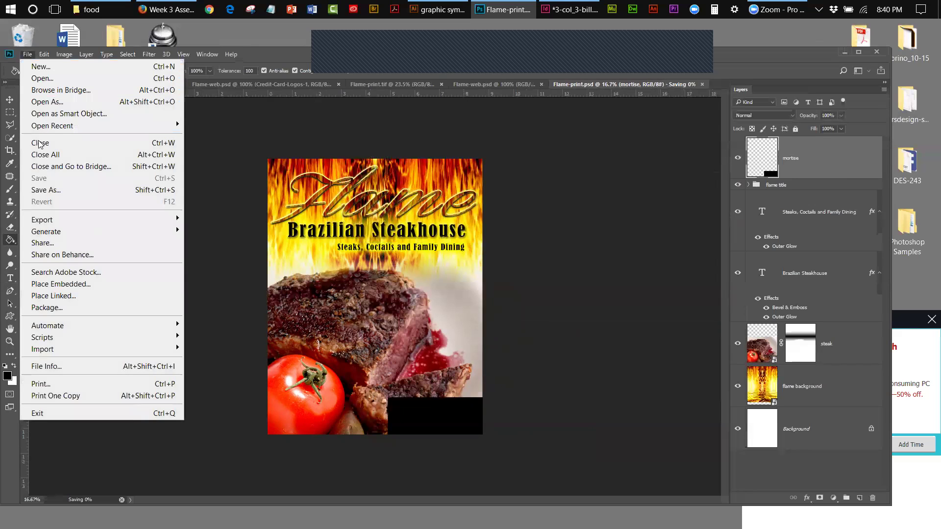
click(42, 191)
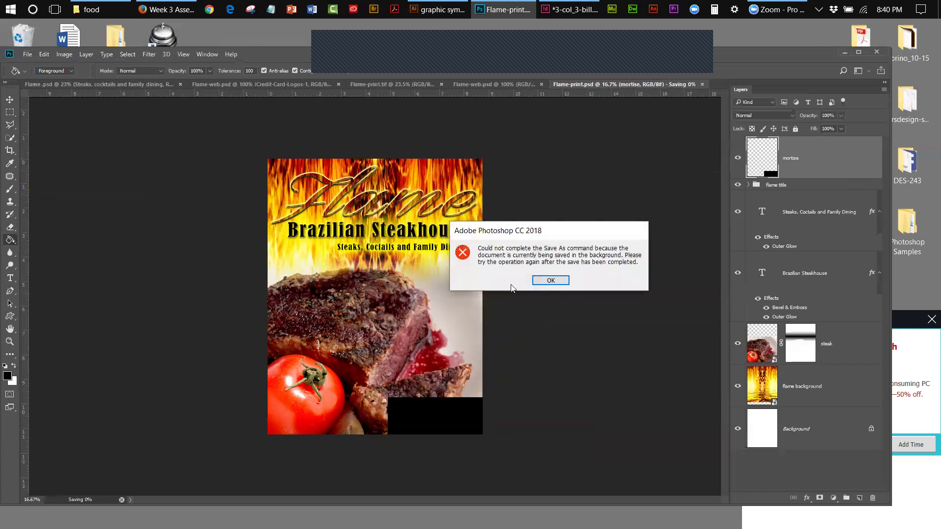
click(551, 281)
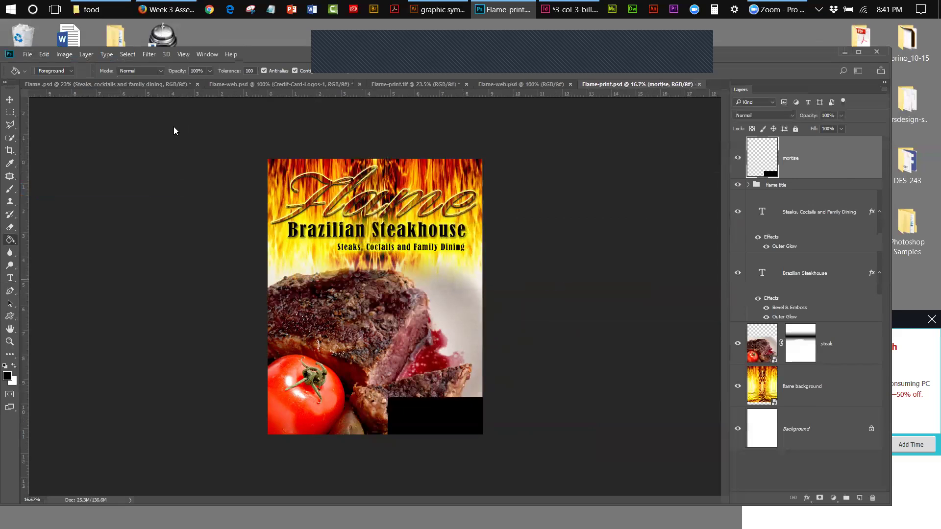
Try to save the layered flyer as a TIFF over the still open Flame-print.tif in the Wednesday work folder
click(27, 54)
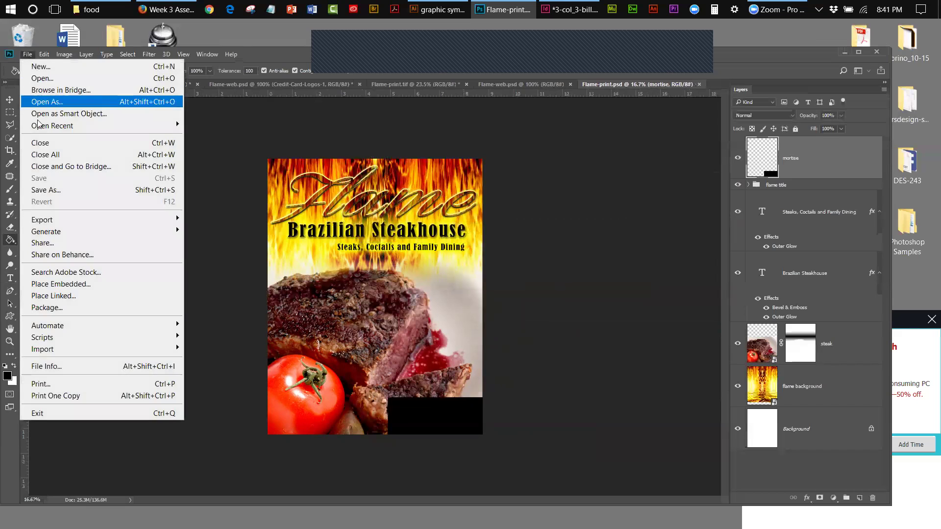
click(93, 190)
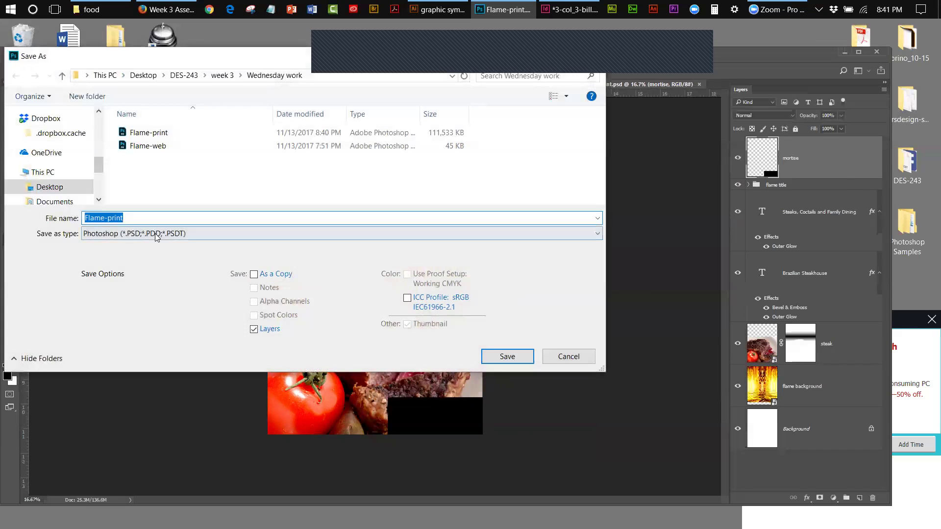
click(147, 234)
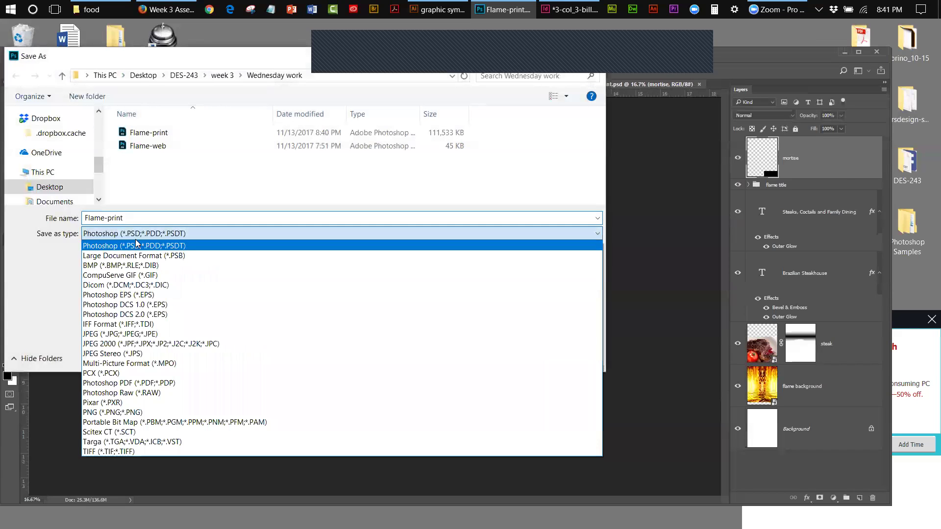
click(96, 451)
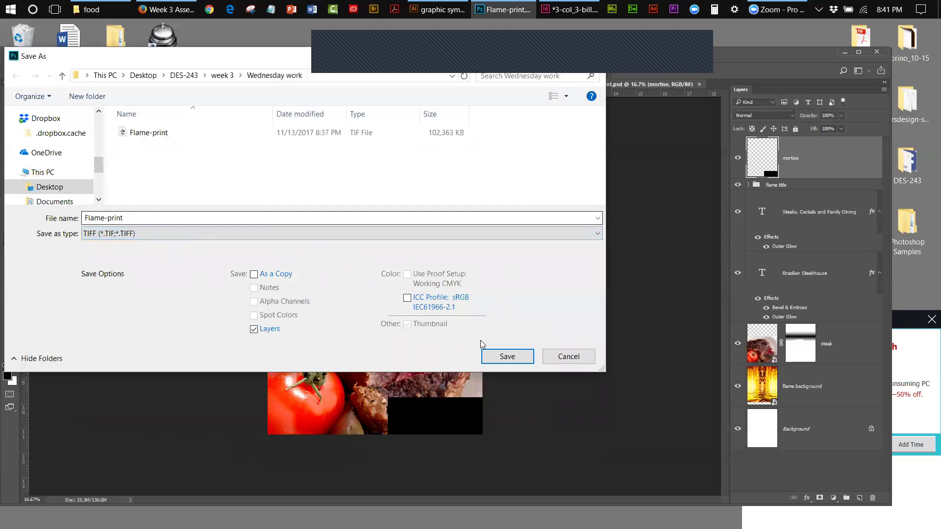
click(500, 357)
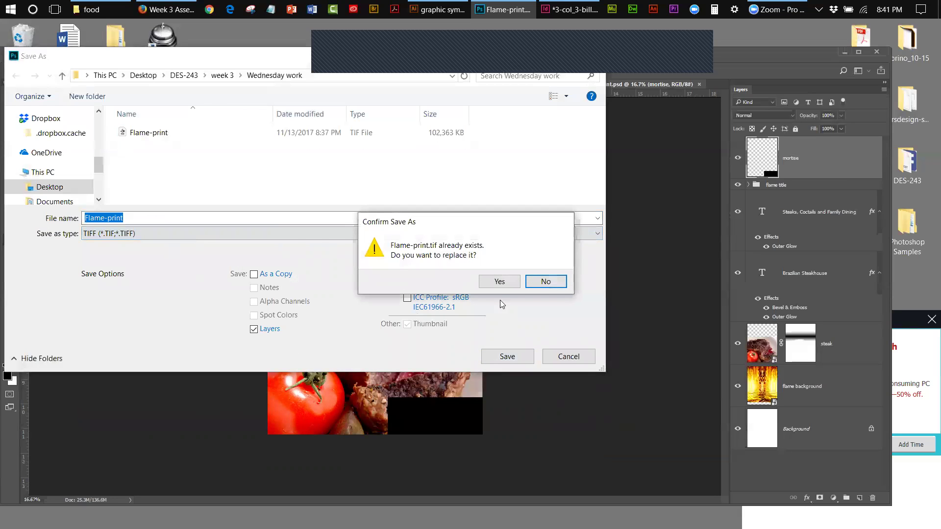
click(498, 284)
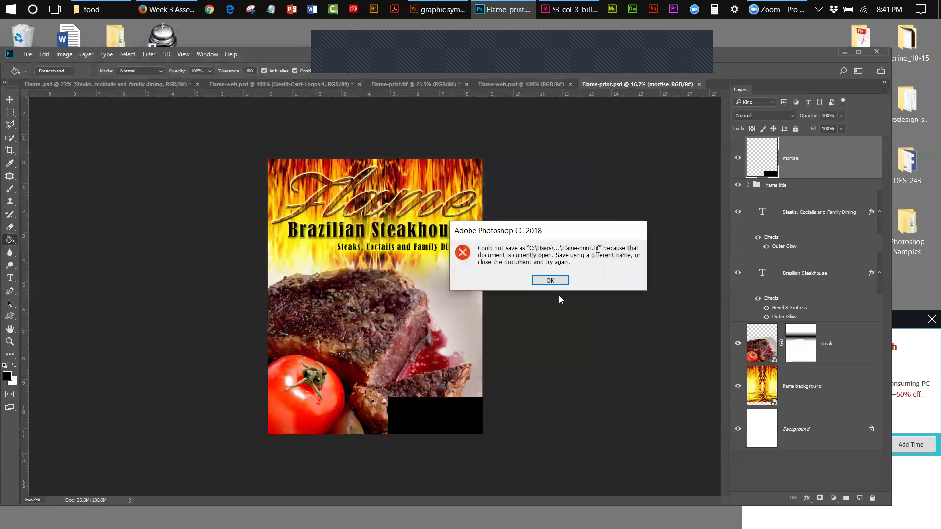
click(550, 283)
click(551, 281)
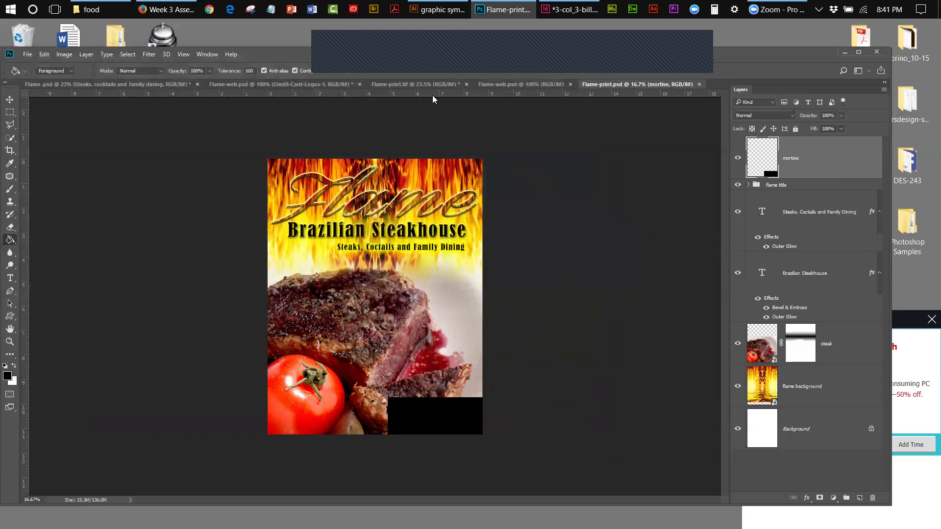
Close the open Flame-print.tif without saving, and save the layered flyer as a ZIP-compressed TIFF over Flame-print in the Wednesday work folder
click(466, 85)
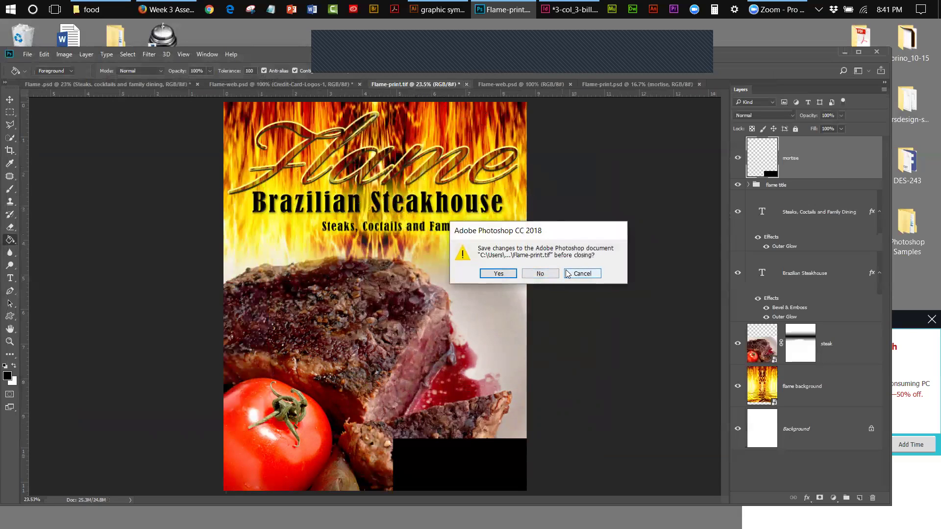
click(543, 273)
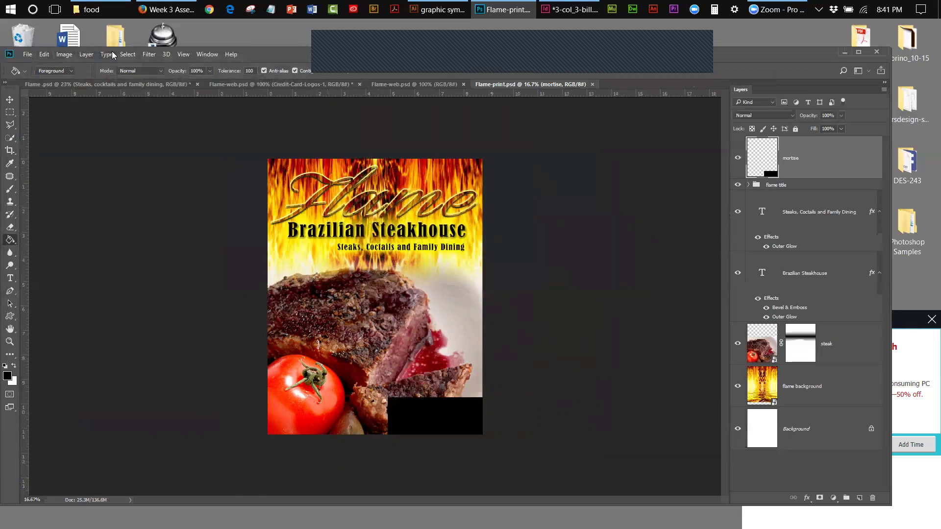
click(28, 54)
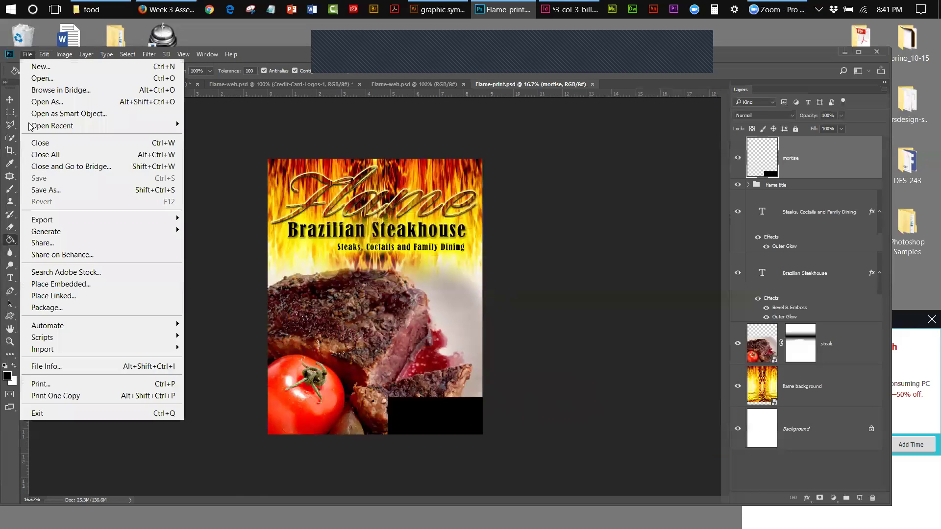
click(40, 190)
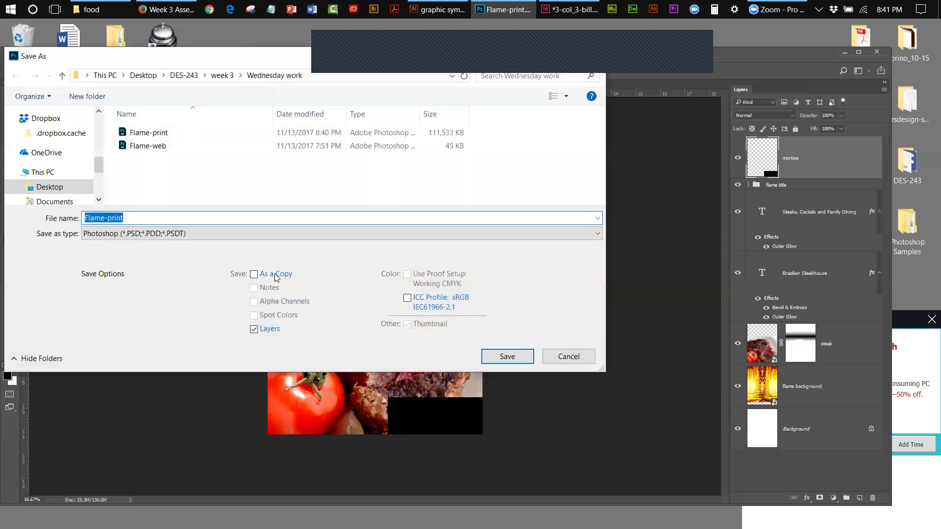
click(130, 234)
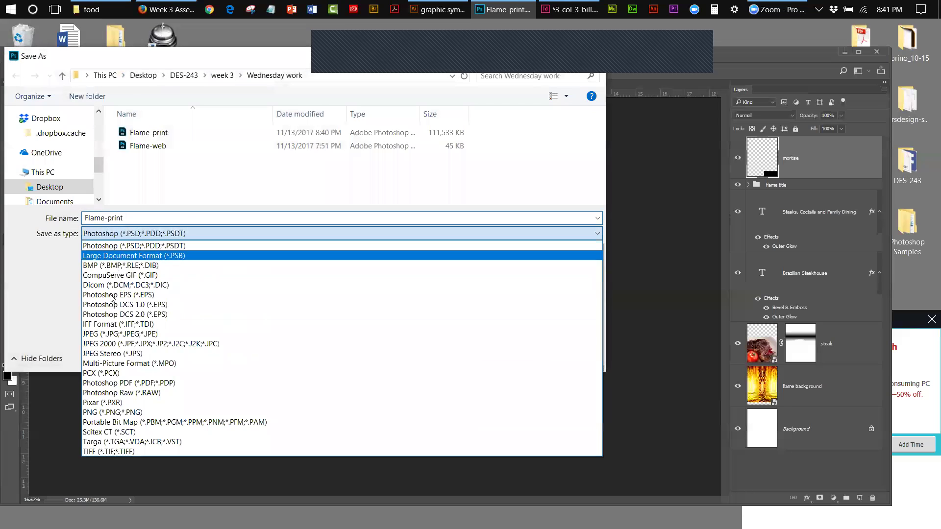
click(119, 452)
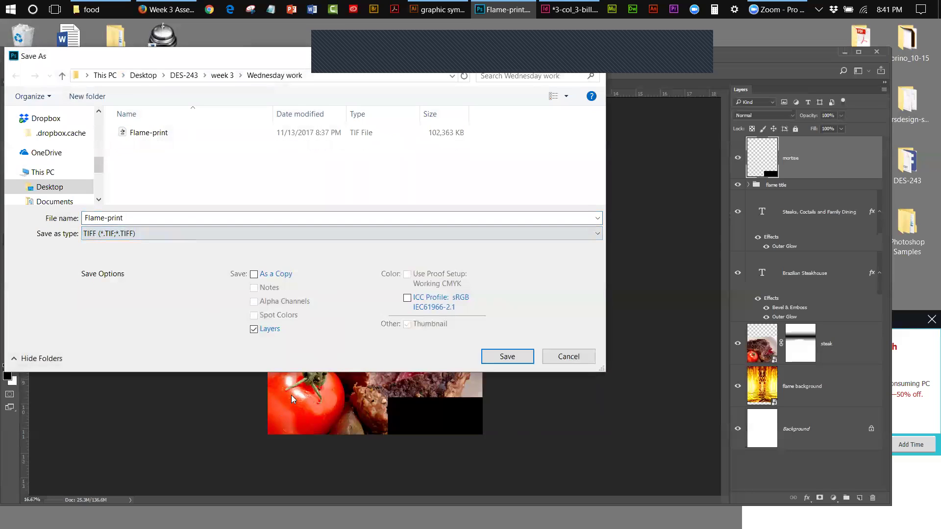
click(500, 356)
click(490, 280)
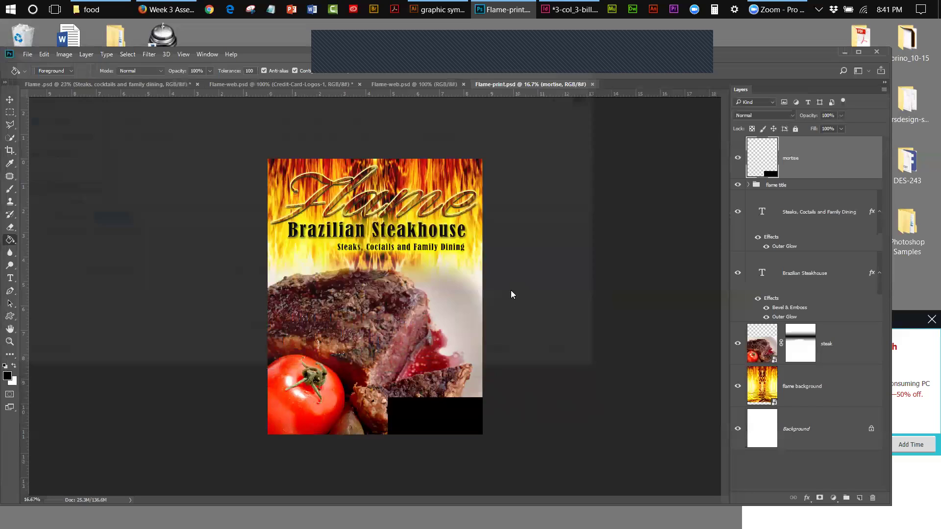
click(587, 182)
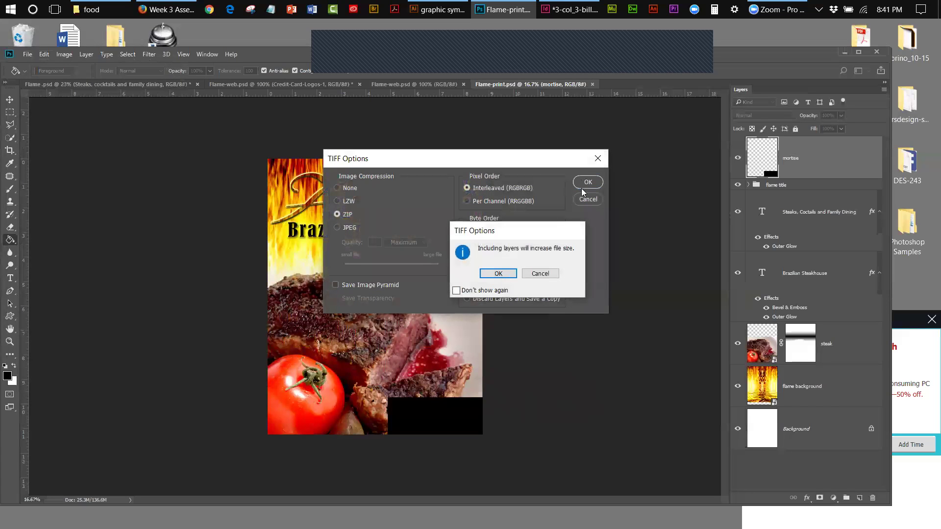
click(505, 274)
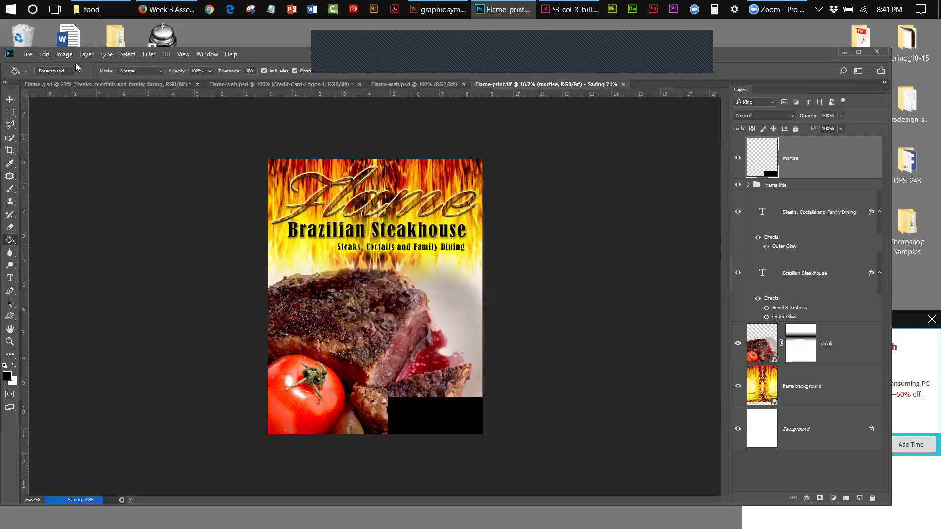
Flatten the Flame-print TIFF and convert its color mode to CMYK Color with the U.S. Web Coated (SWOP) v2 profile
click(87, 54)
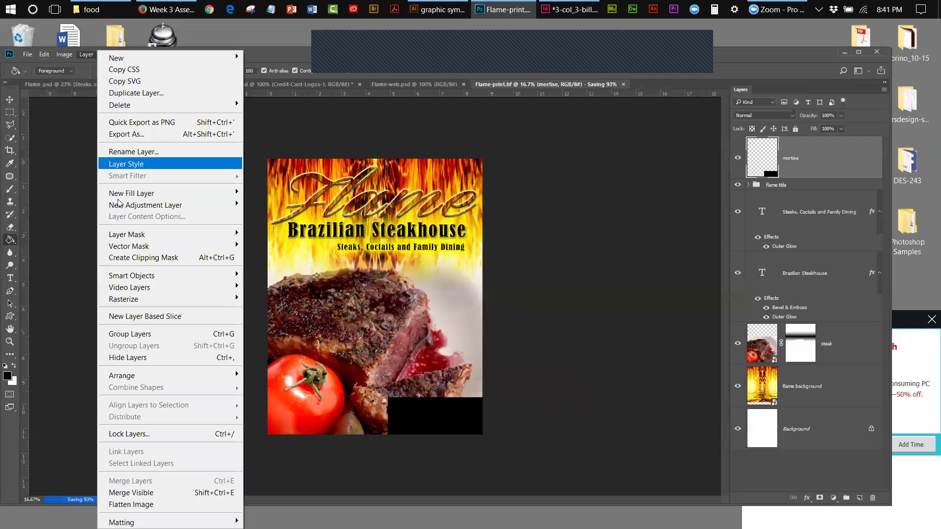
click(160, 505)
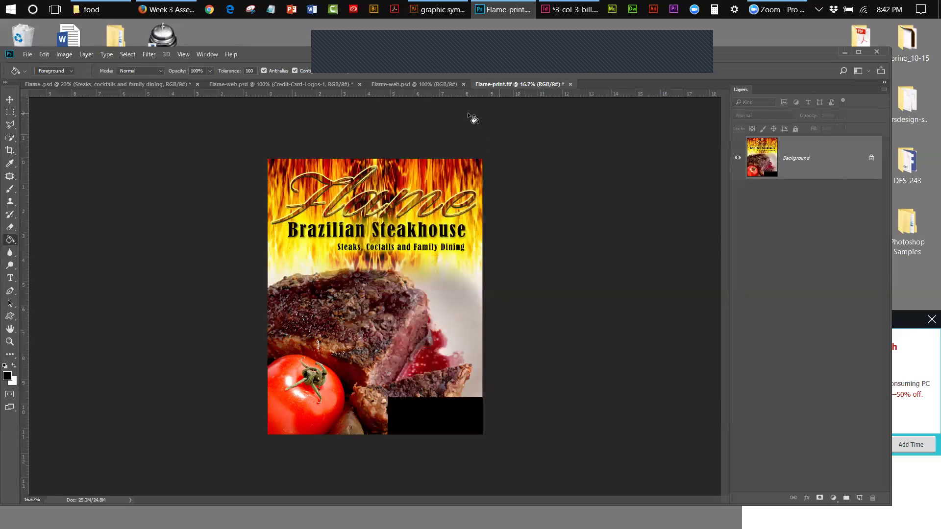
click(65, 55)
mouse_move(68, 67)
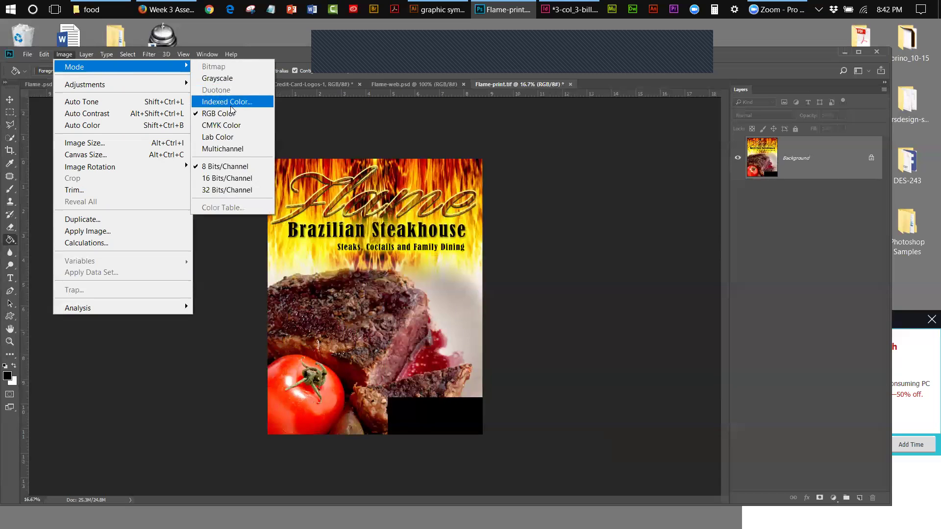
click(233, 126)
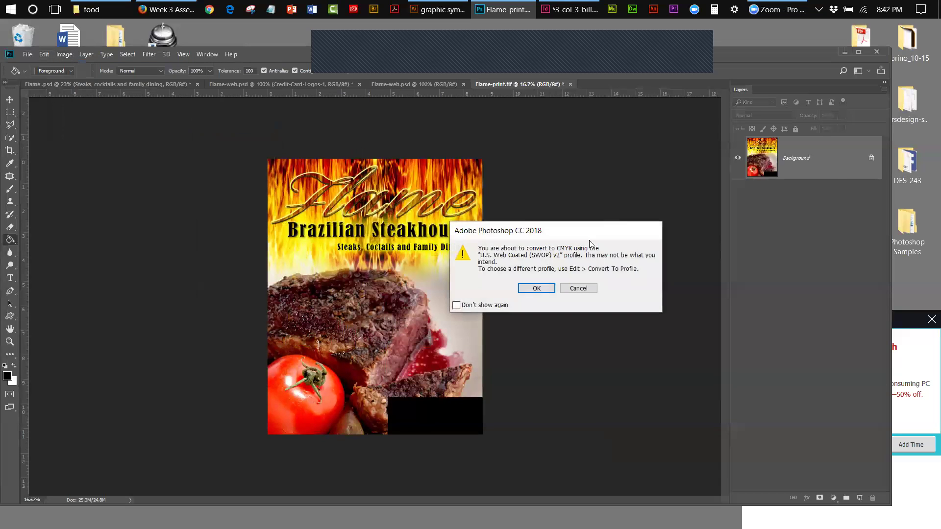
click(547, 287)
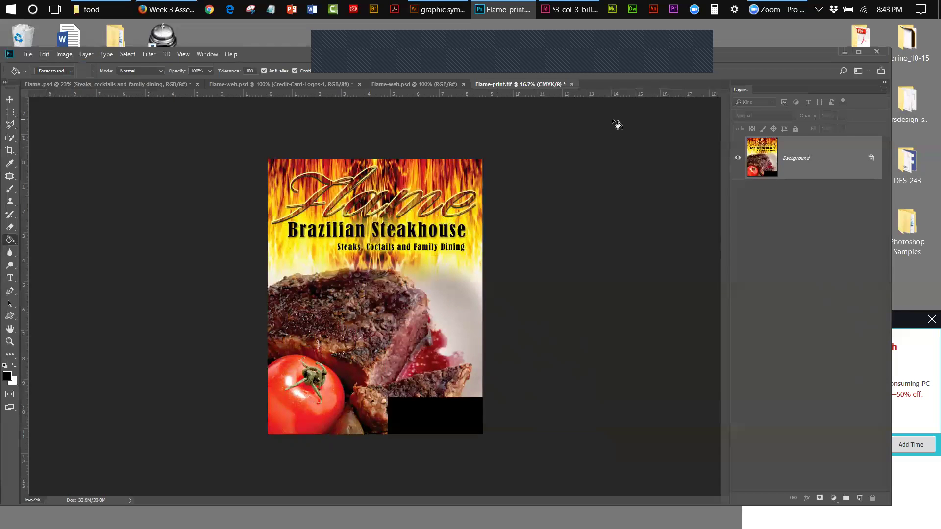
Close Flame-print.tif with its changes saved, the reference Flame .psd without saving, and the blank Flame-web.psd
click(572, 84)
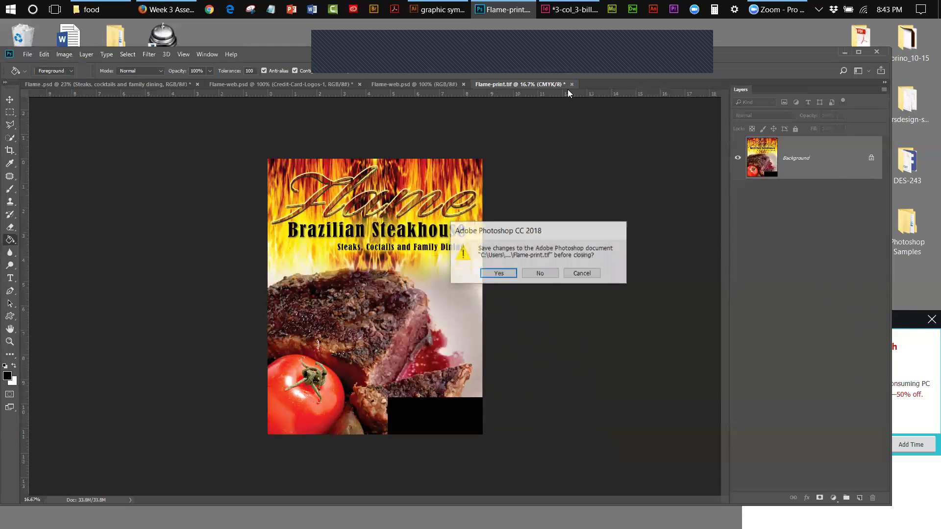
click(511, 276)
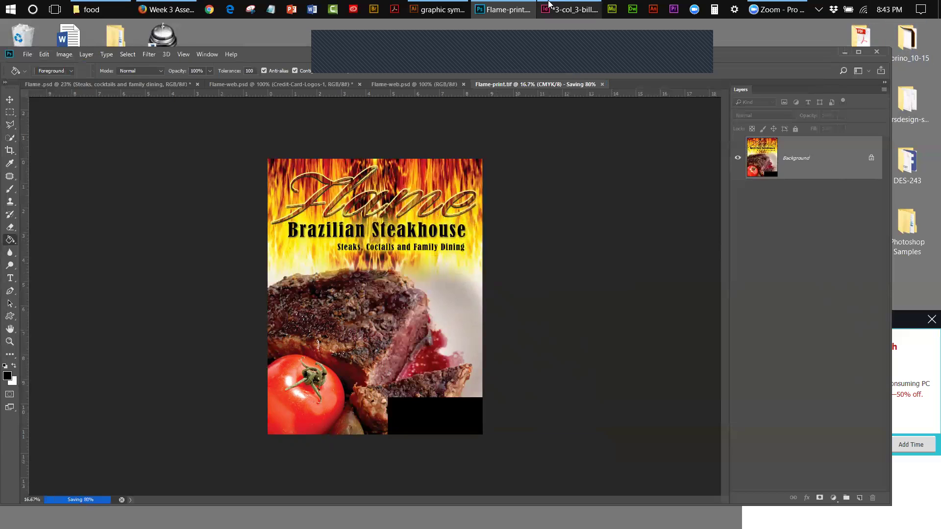
click(196, 84)
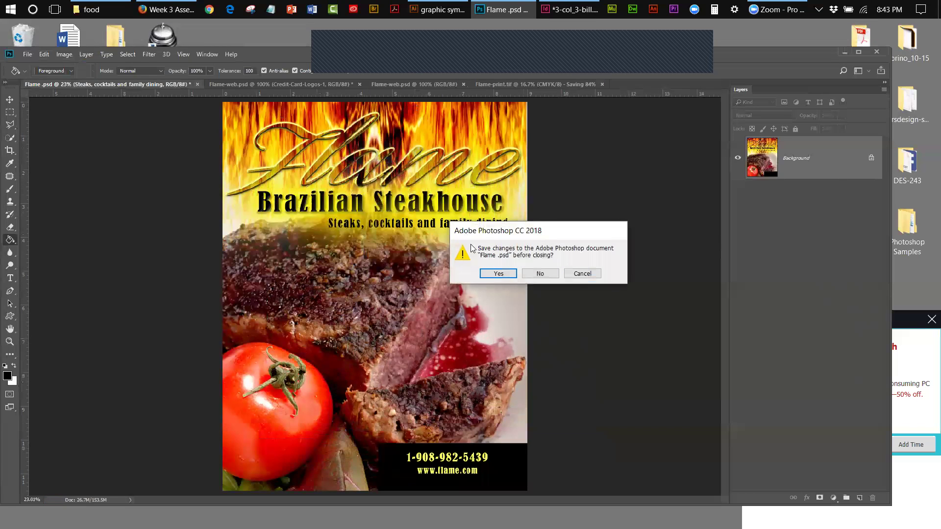
click(539, 273)
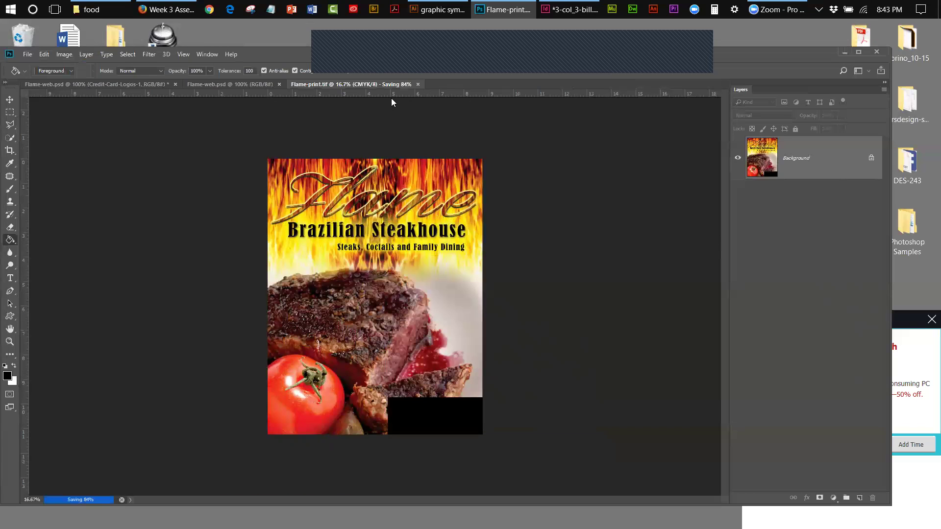
click(417, 84)
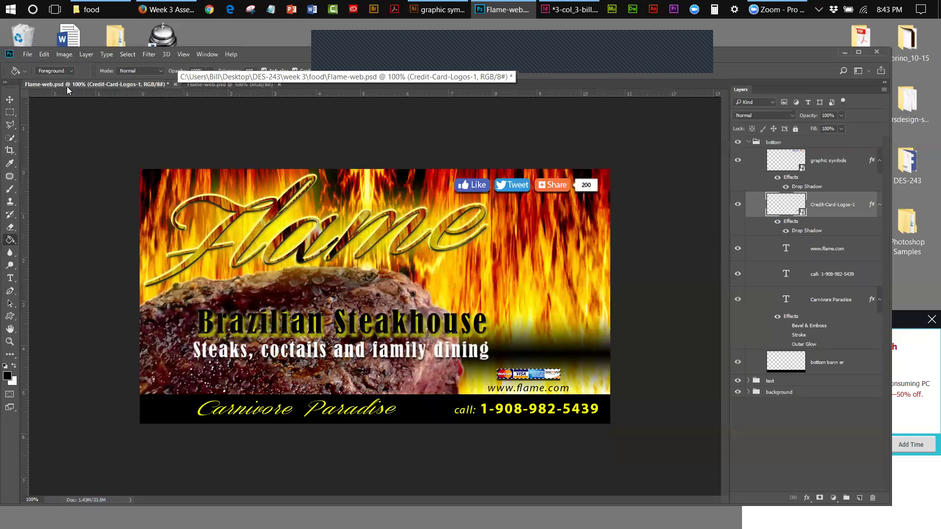
click(200, 84)
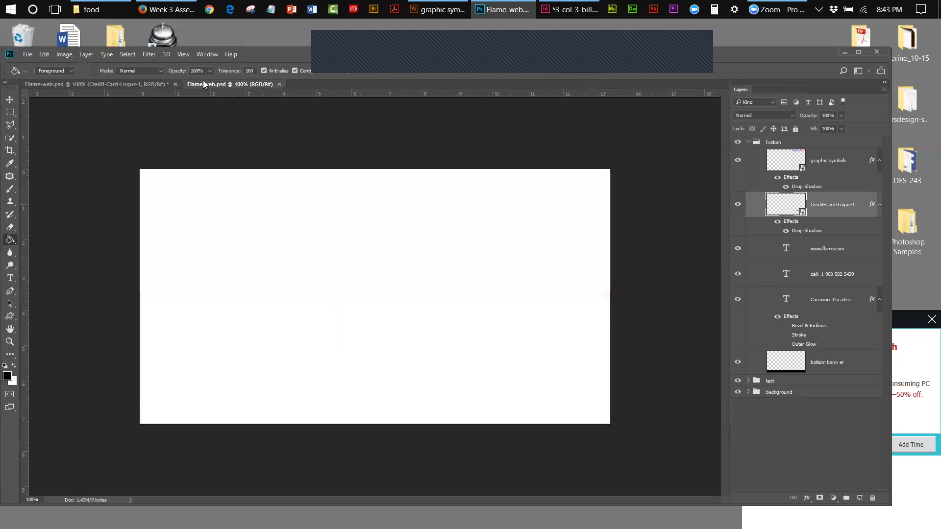
click(279, 85)
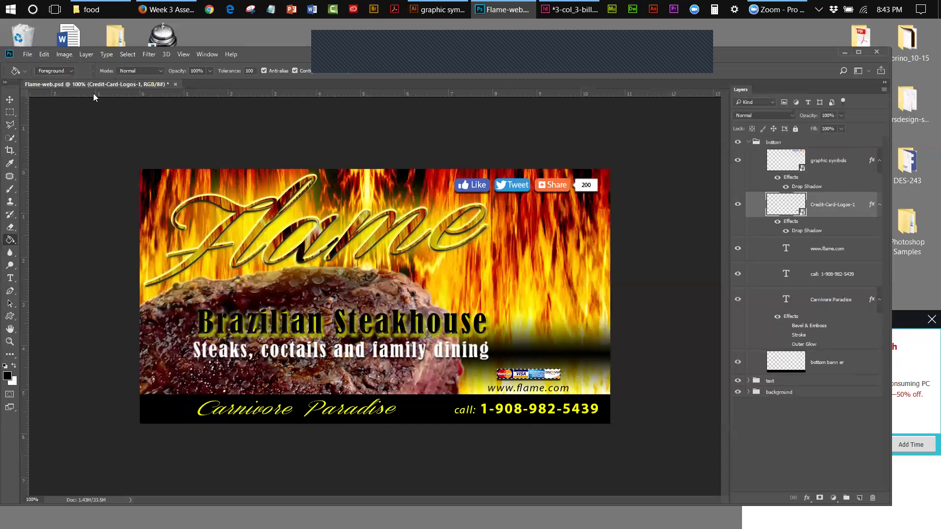
Open the Flame-print Photoshop file from the Wednesday work folder inside week 3
click(27, 55)
click(30, 79)
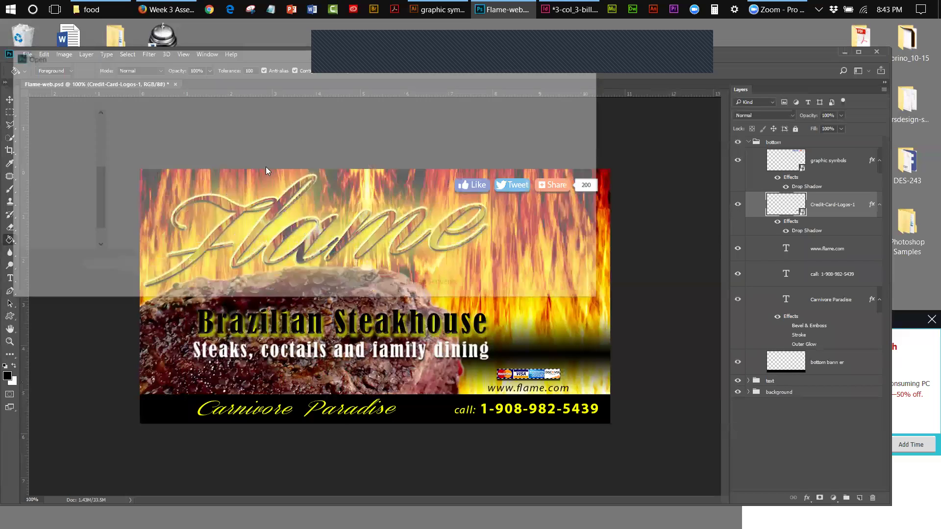
click(223, 78)
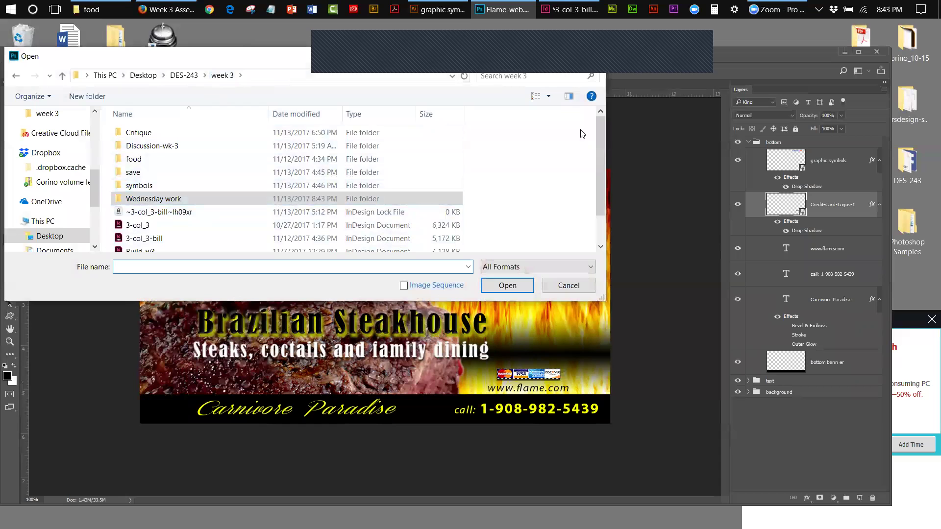
scroll(601, 141, down, 1)
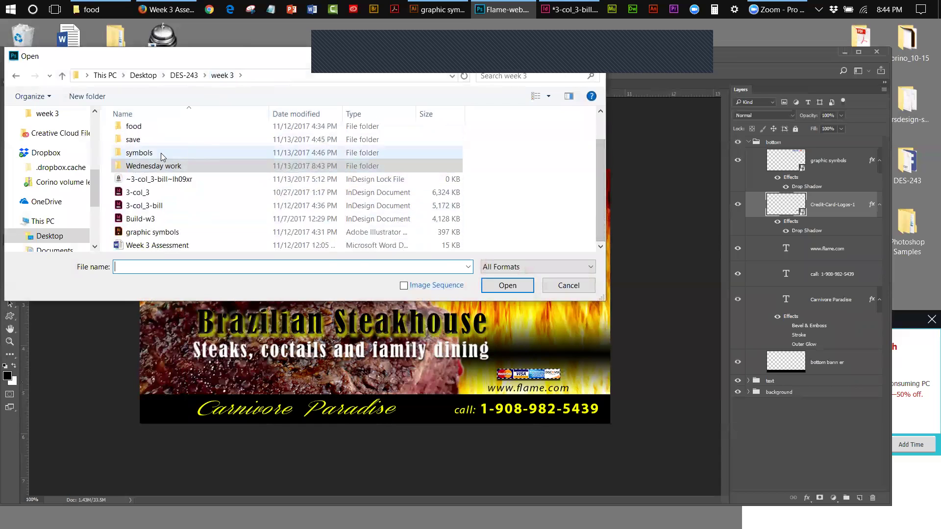
double_click(151, 165)
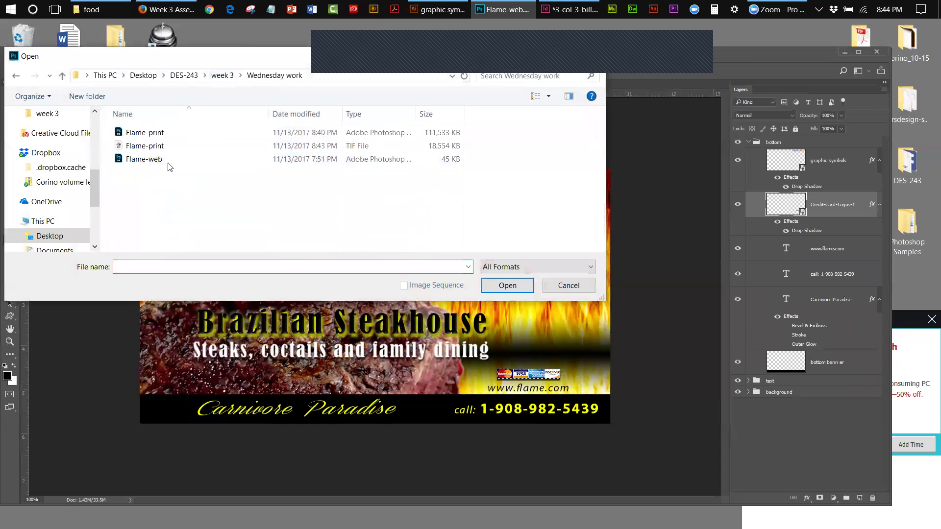
click(152, 136)
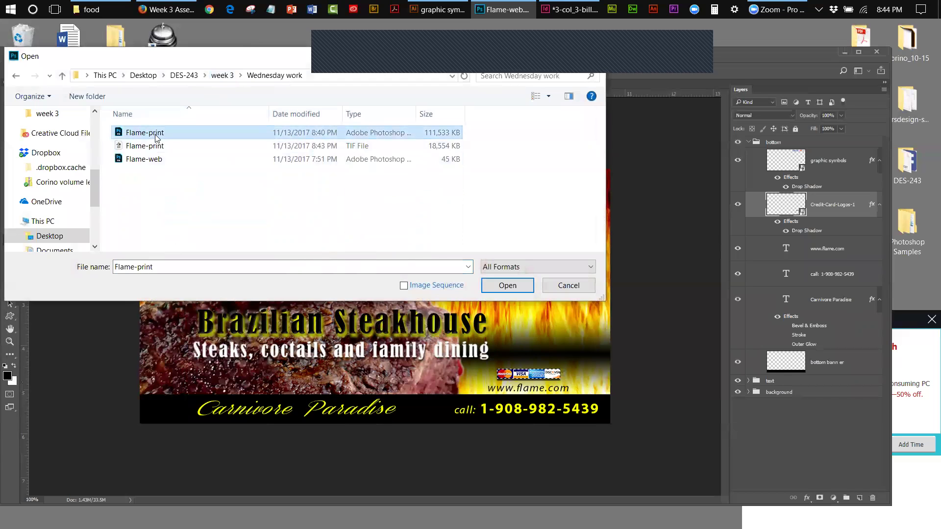
double_click(156, 137)
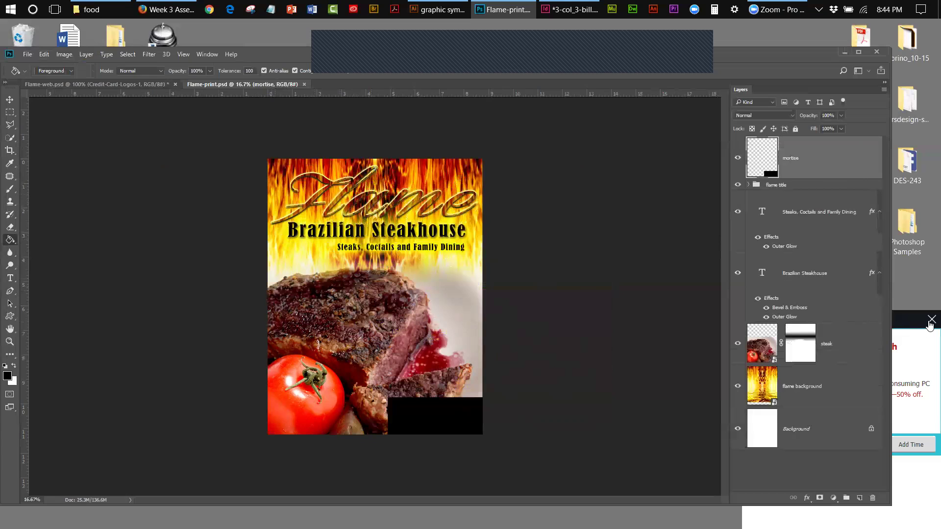
Dismiss the System Mechanic ad and save the flyer as Flame-web in Photoshop format, replacing the existing file, with Maximize Compatibility on
click(930, 324)
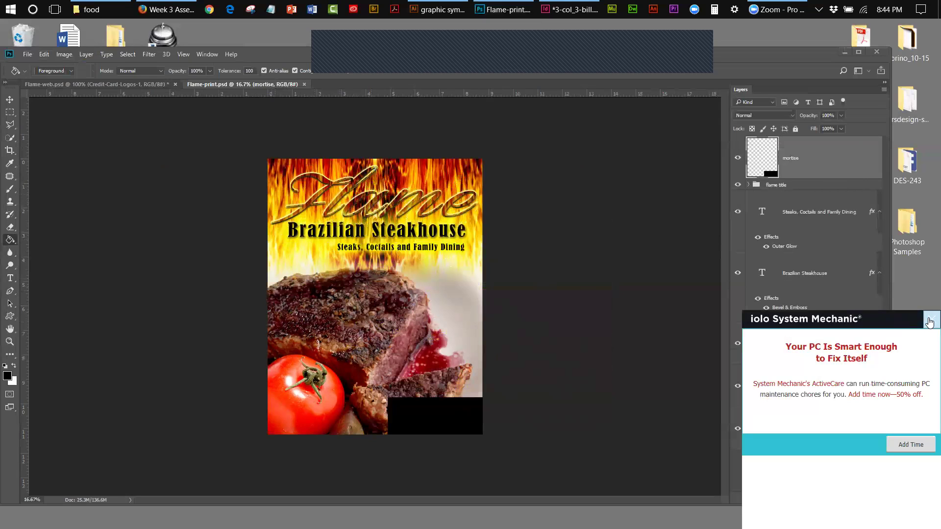
click(755, 57)
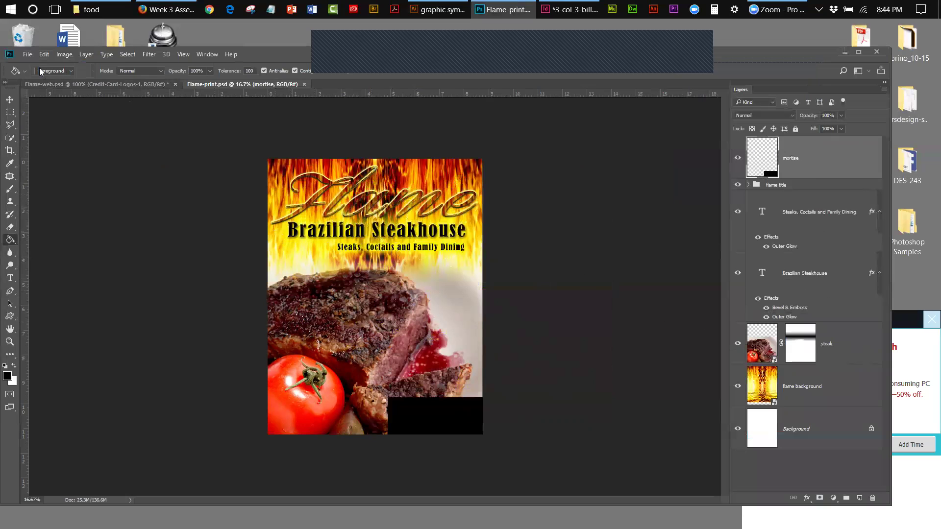
click(28, 54)
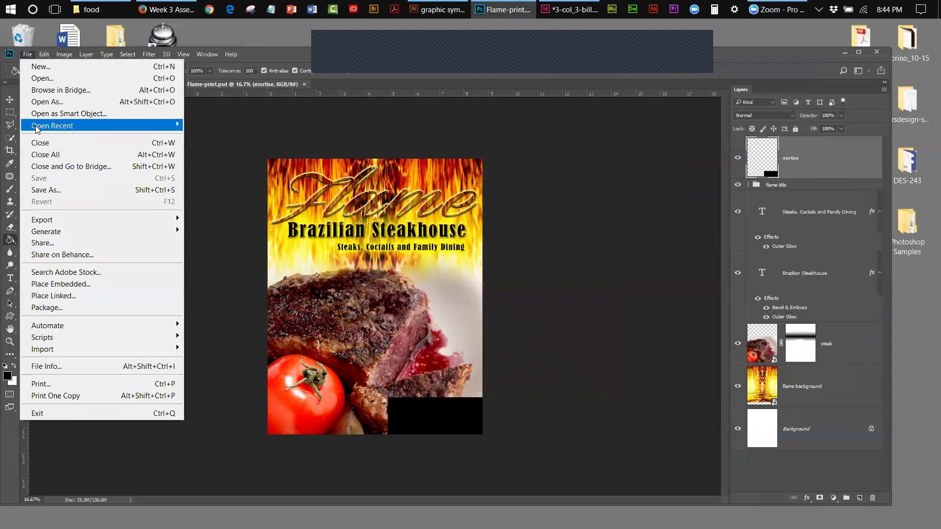
click(45, 189)
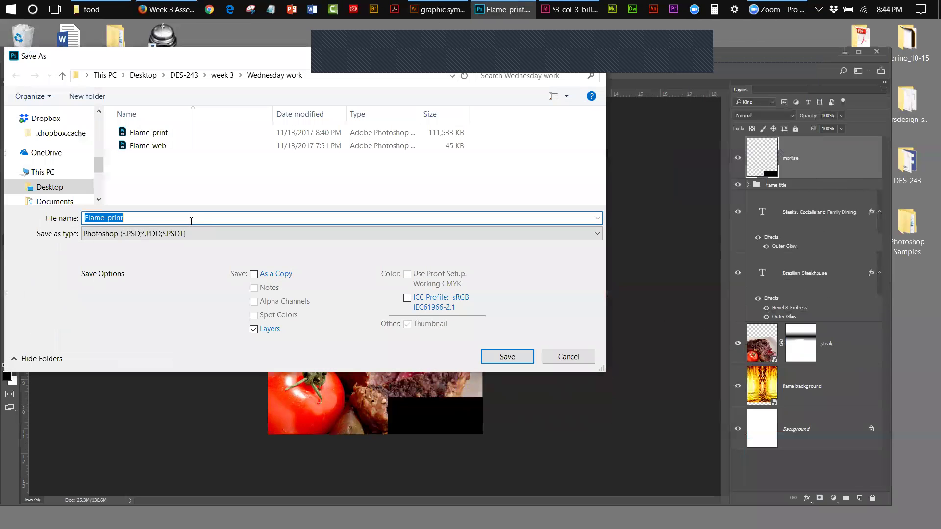
click(126, 218)
double_click(117, 218)
text(web)
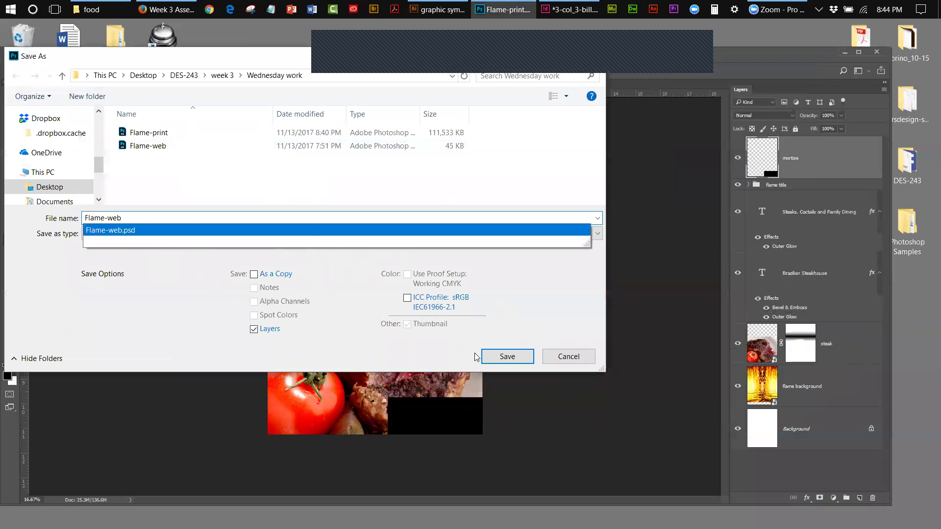
click(500, 359)
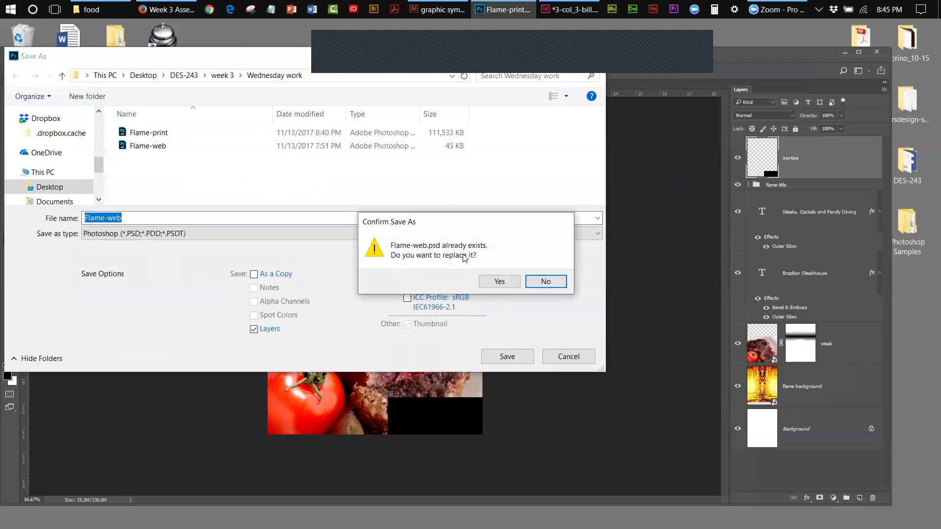
click(501, 281)
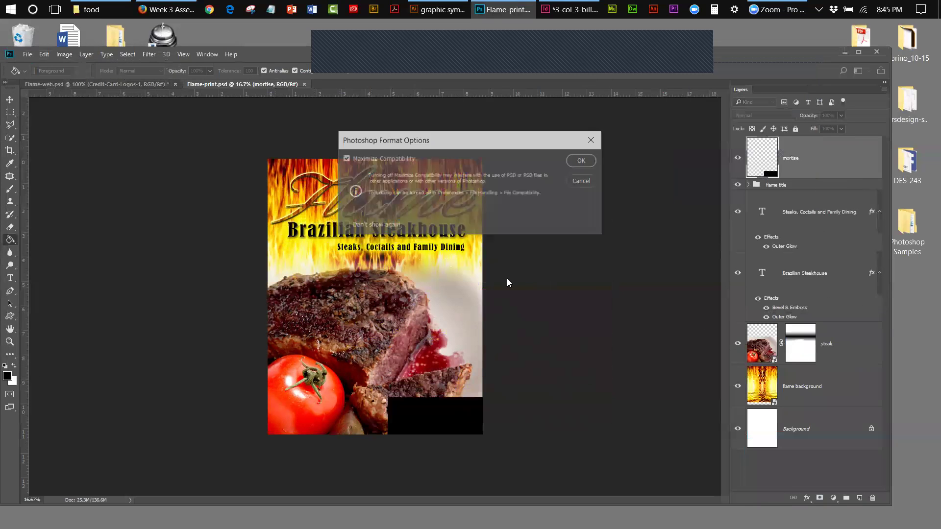
click(581, 162)
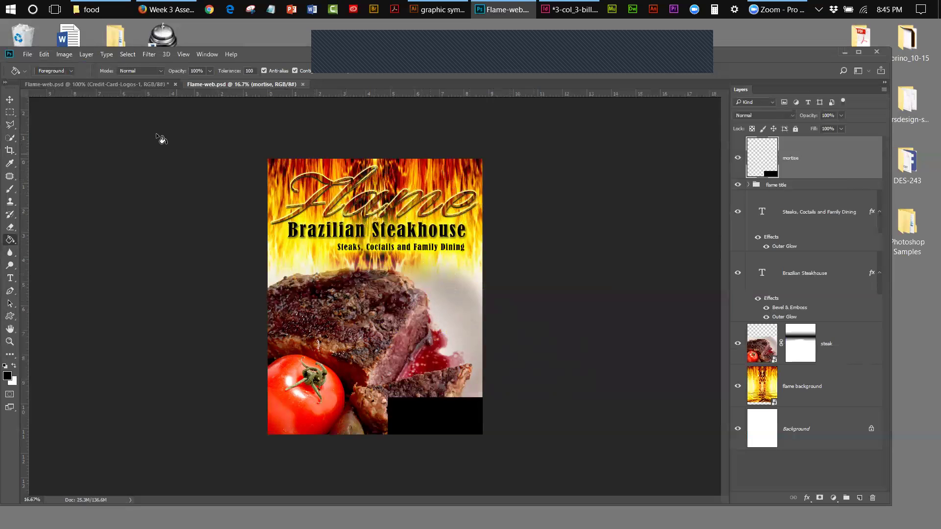
Hide every layer of the portrait Flame-web.psd flyer except the flame title group, using the finished banner as reference
click(93, 84)
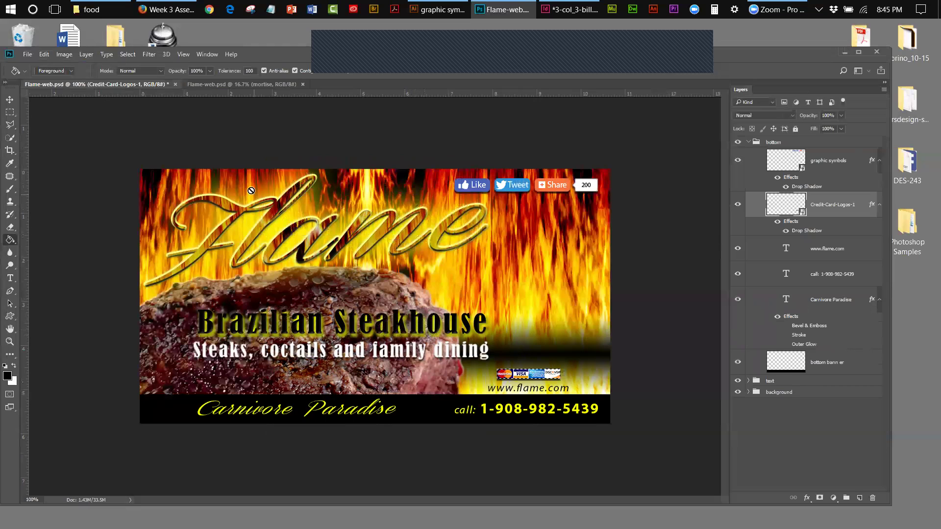
click(202, 86)
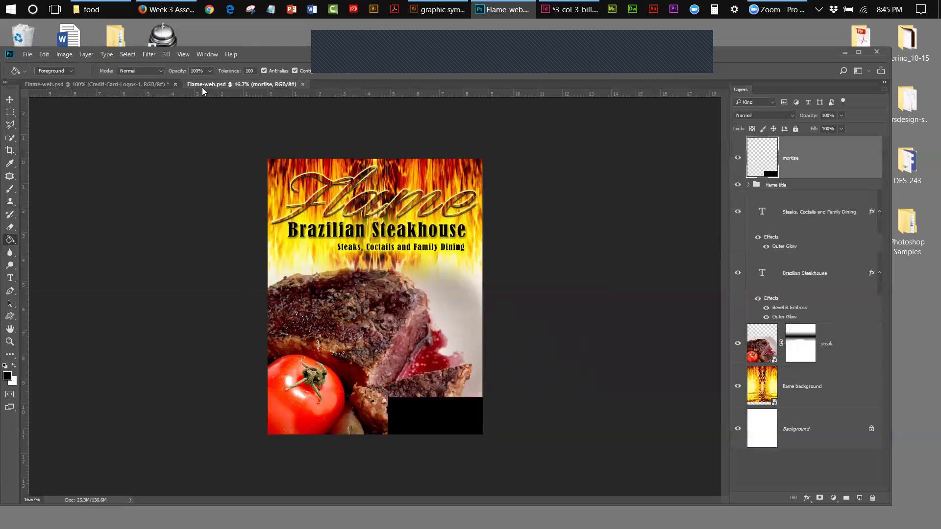
click(60, 84)
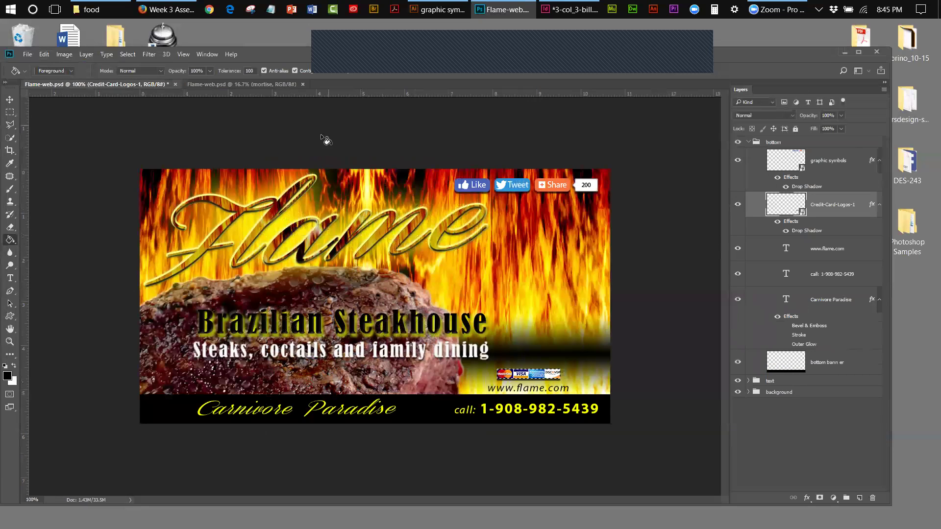
click(224, 85)
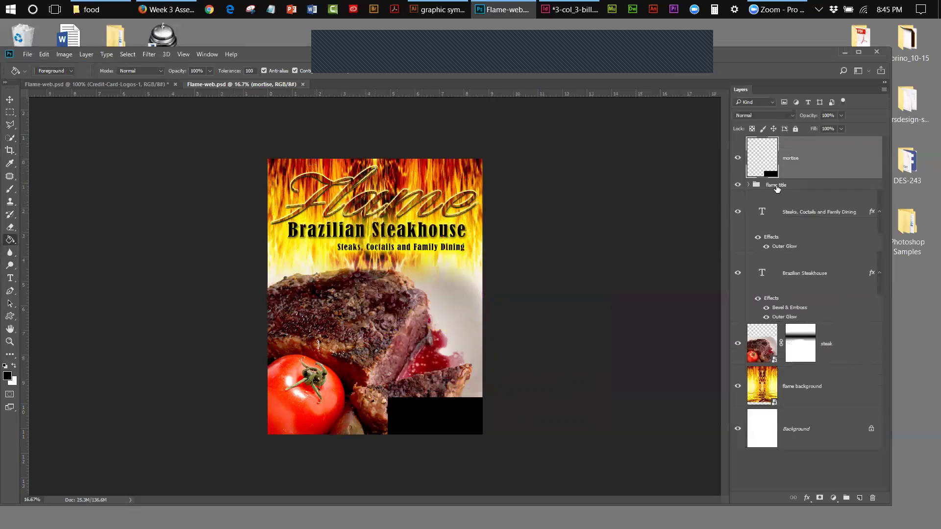
click(737, 158)
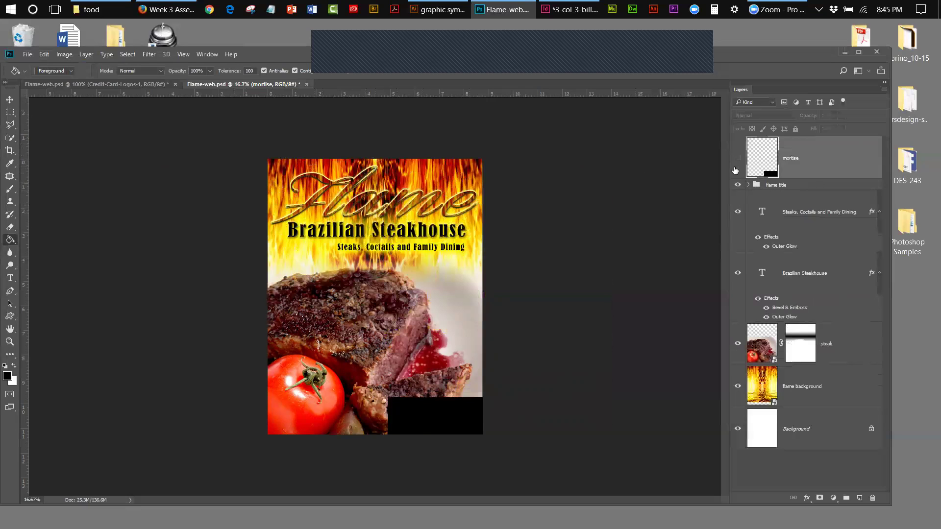
click(738, 212)
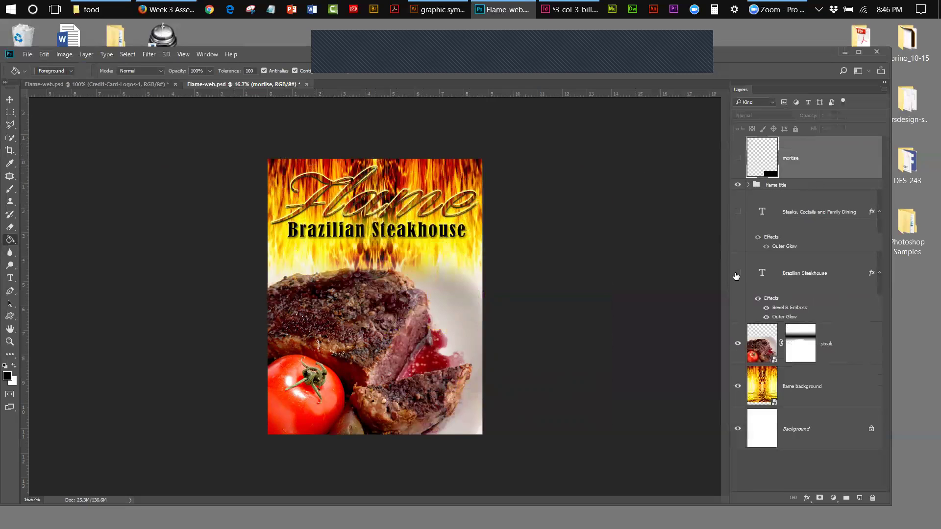
click(737, 275)
click(738, 344)
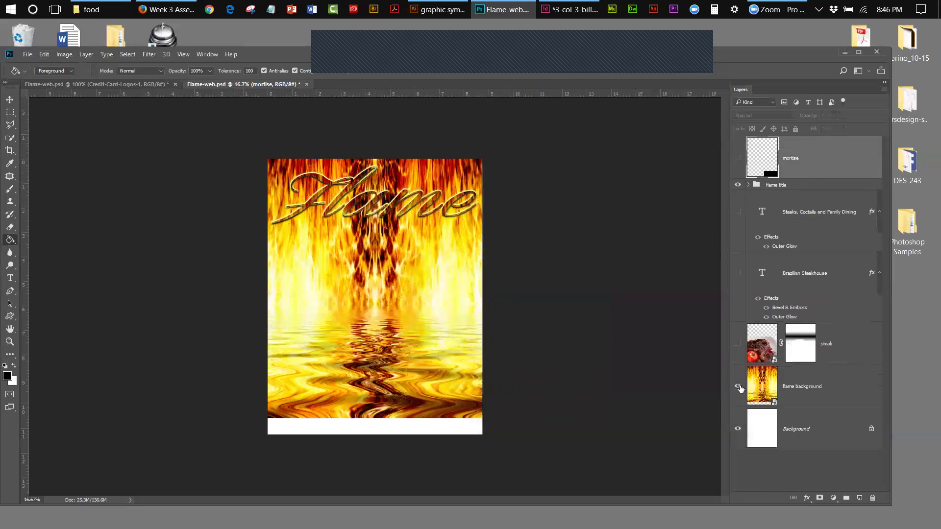
click(738, 387)
click(738, 429)
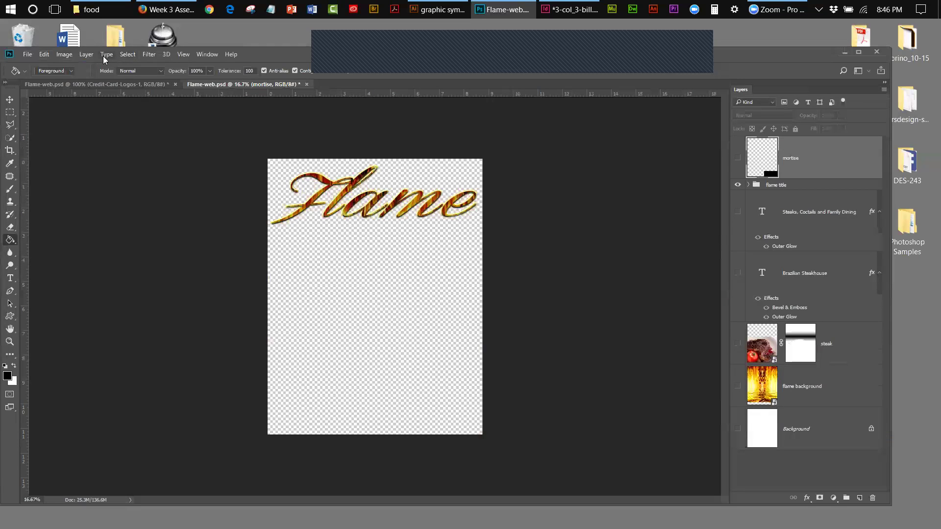
Select the flame title group and merge the visible content into a single layer with Merge Visible
click(86, 54)
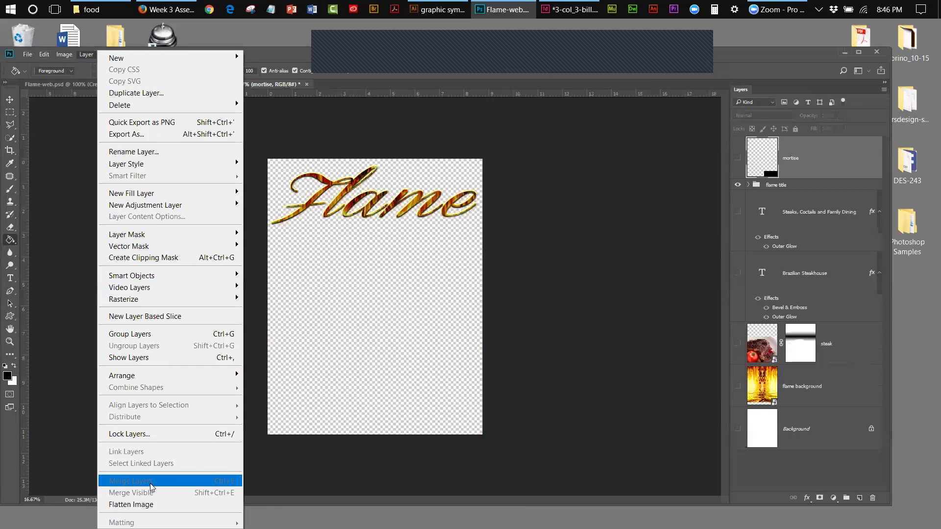
click(781, 165)
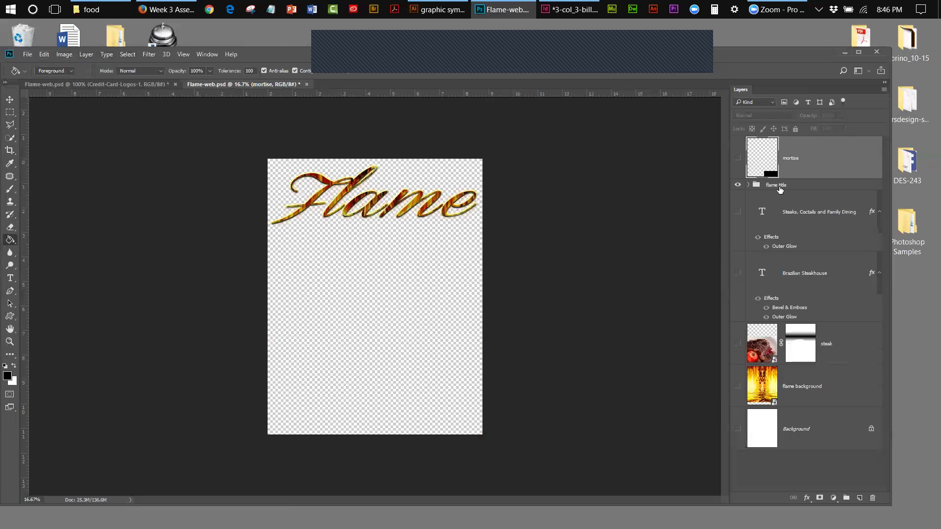
click(798, 188)
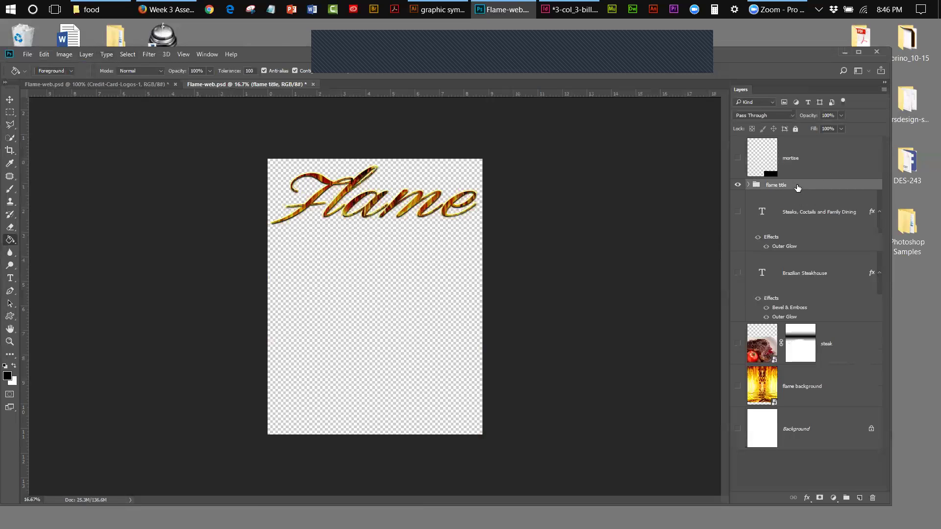
click(86, 54)
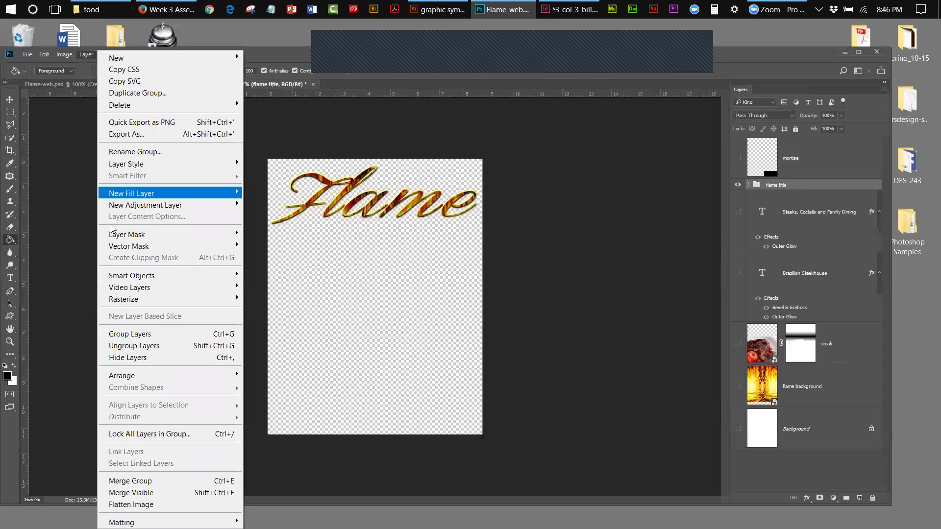
click(137, 494)
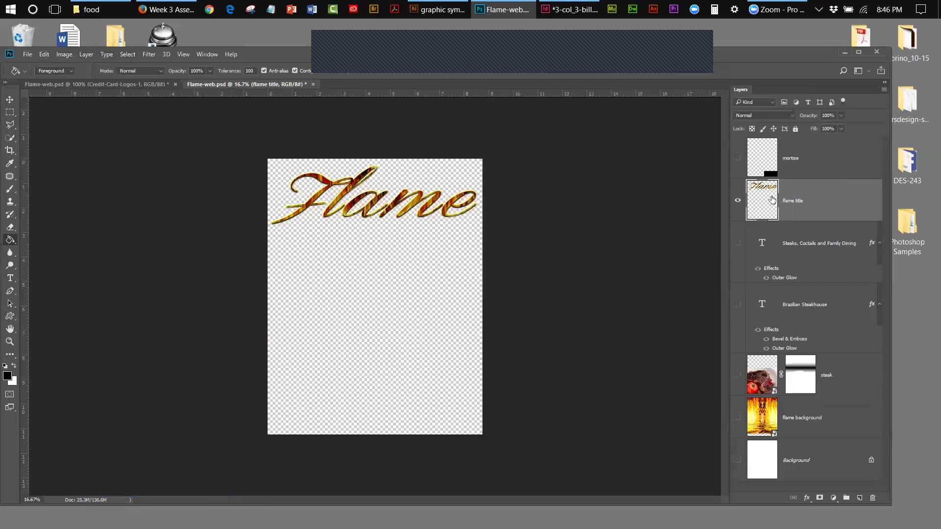
click(738, 201)
click(739, 201)
click(738, 201)
click(738, 200)
Show the steak and flame background layers again, keeping the mortise, text and white Background layers hidden
click(737, 158)
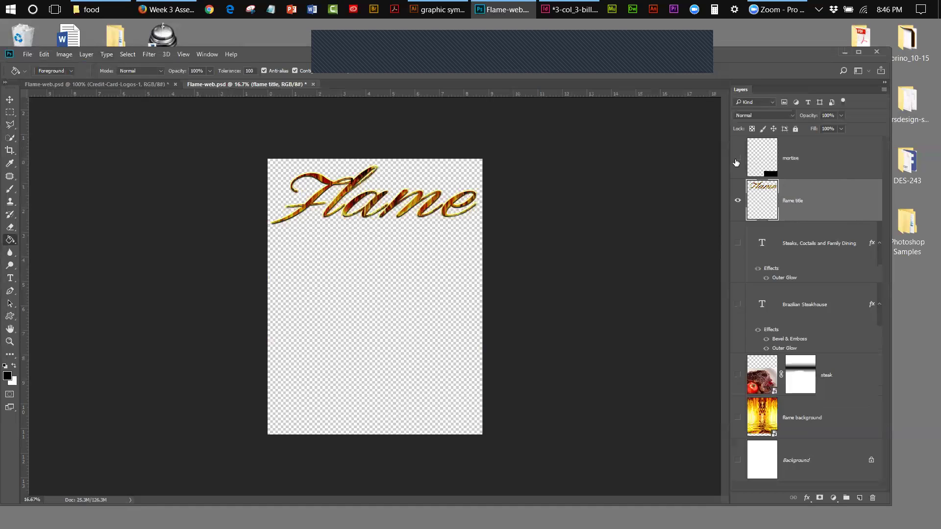
click(738, 244)
click(738, 245)
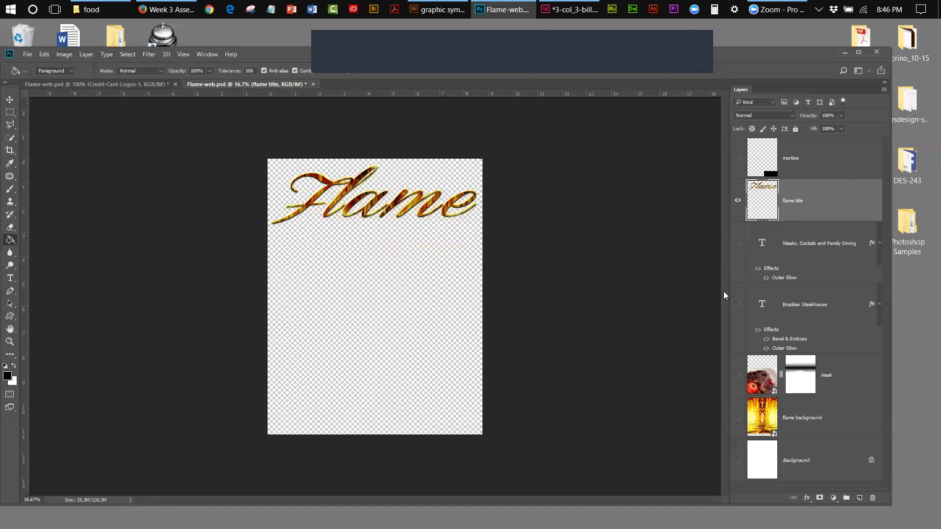
click(737, 375)
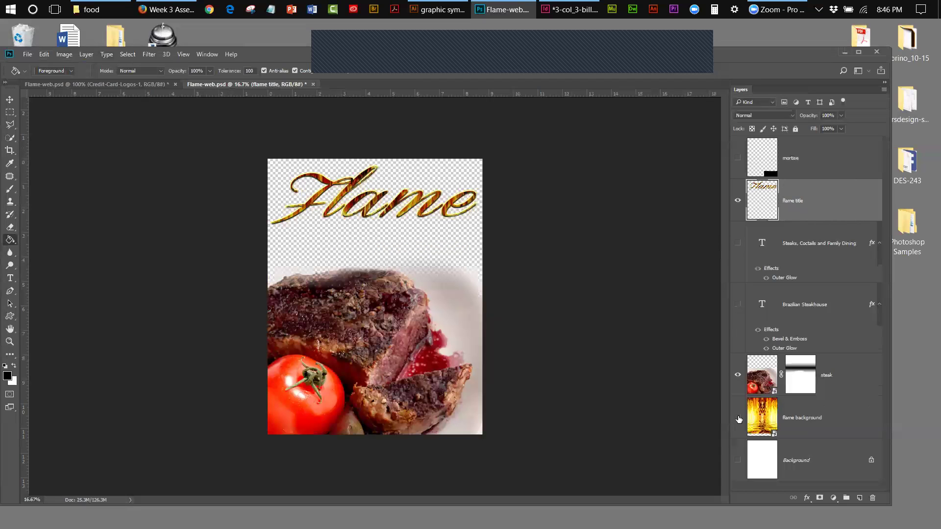
click(737, 418)
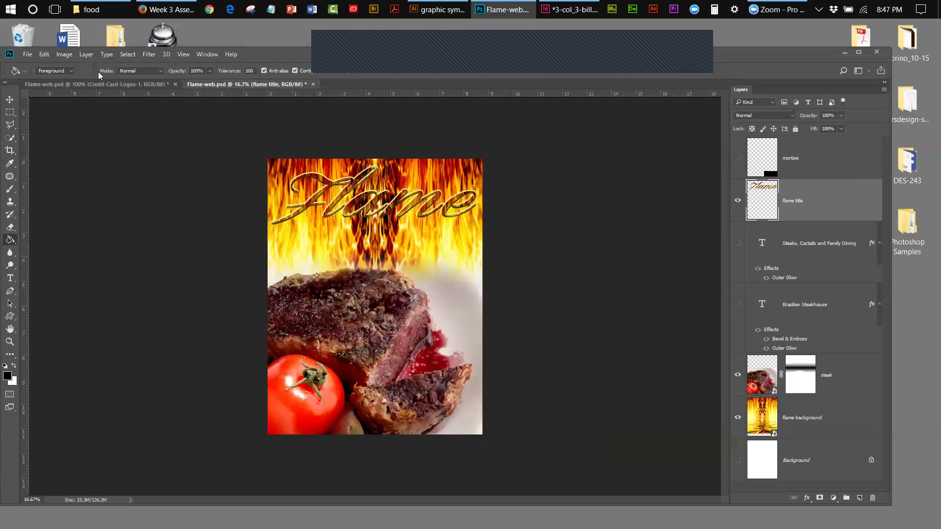
Set the canvas size to 960 pixels wide by 520 pixels high with a centred anchor, accepting the clipping
click(84, 55)
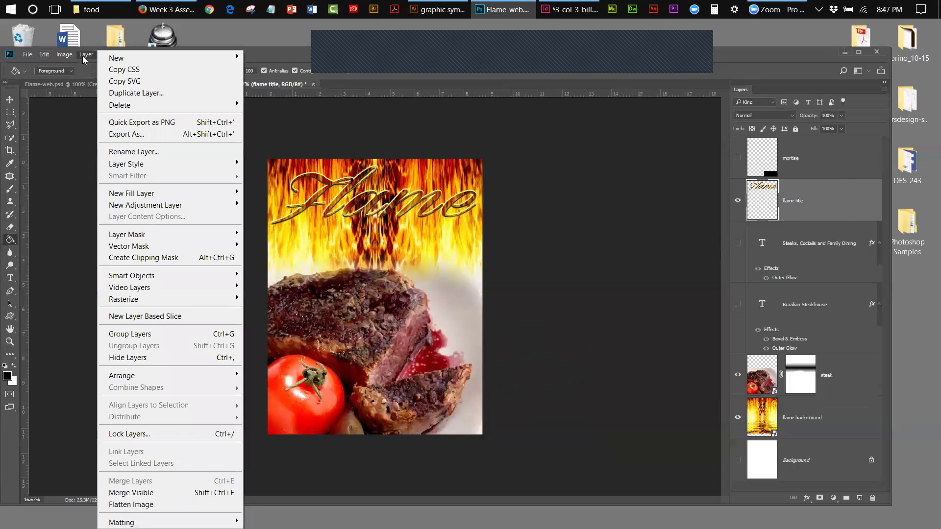
mouse_move(65, 55)
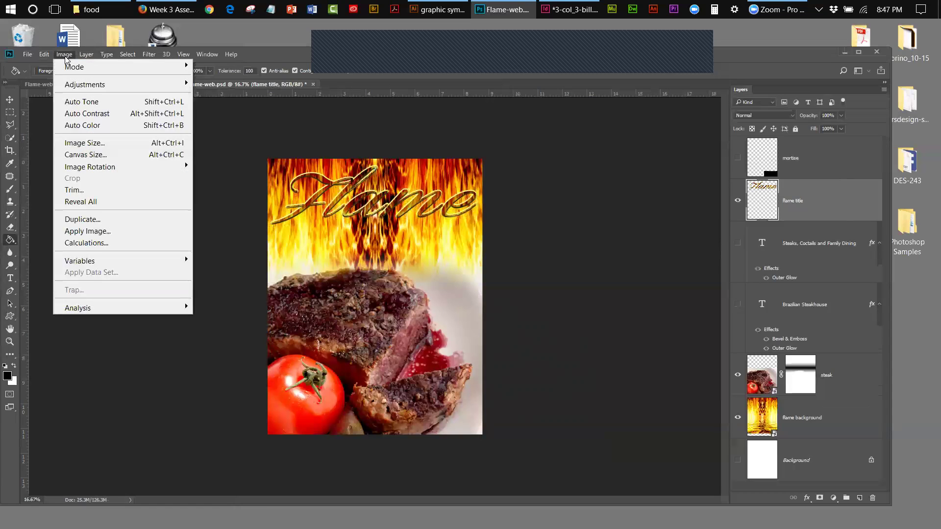
click(86, 156)
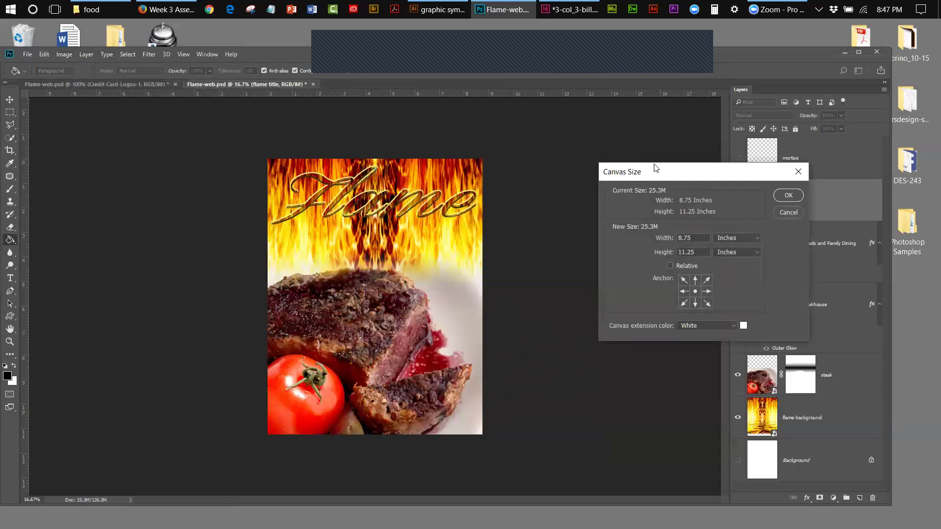
drag(654, 167, 576, 129)
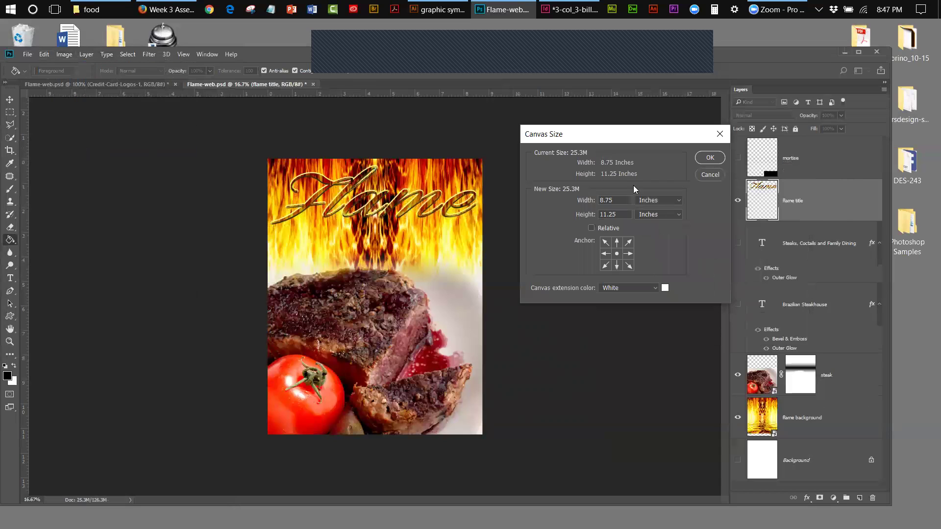
click(656, 201)
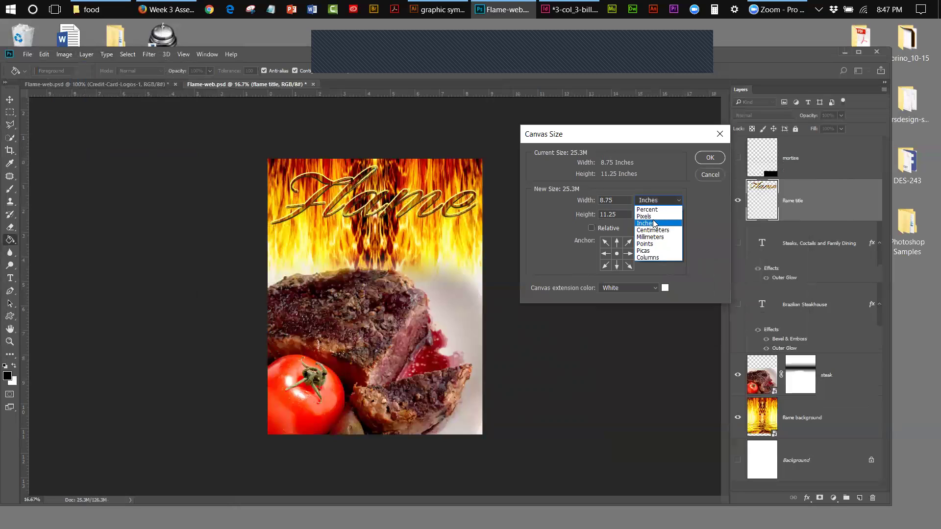
click(650, 217)
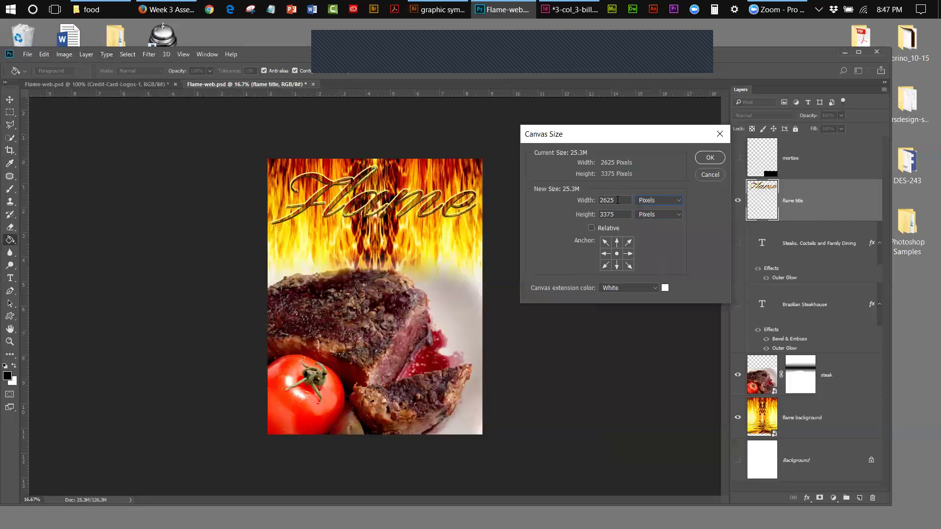
drag(617, 200, 599, 200)
text(960)
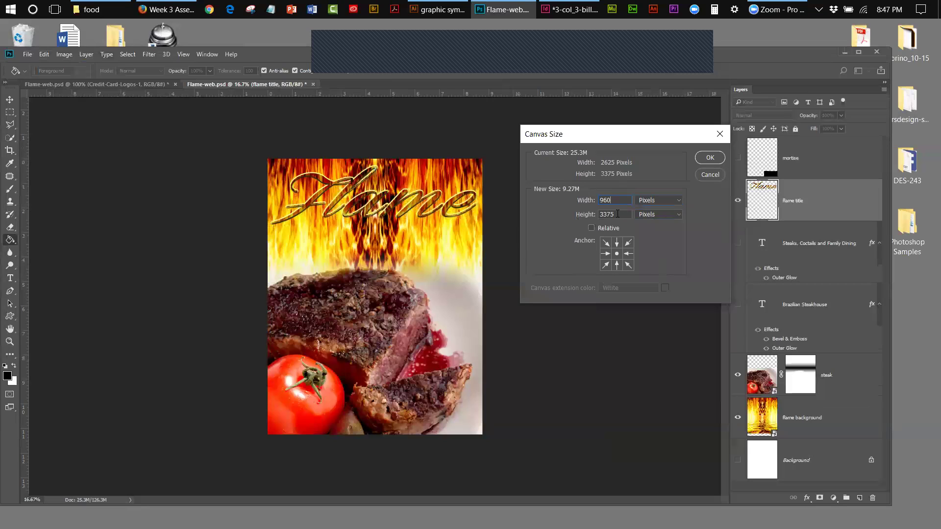
key(Tab)
text(520)
click(711, 158)
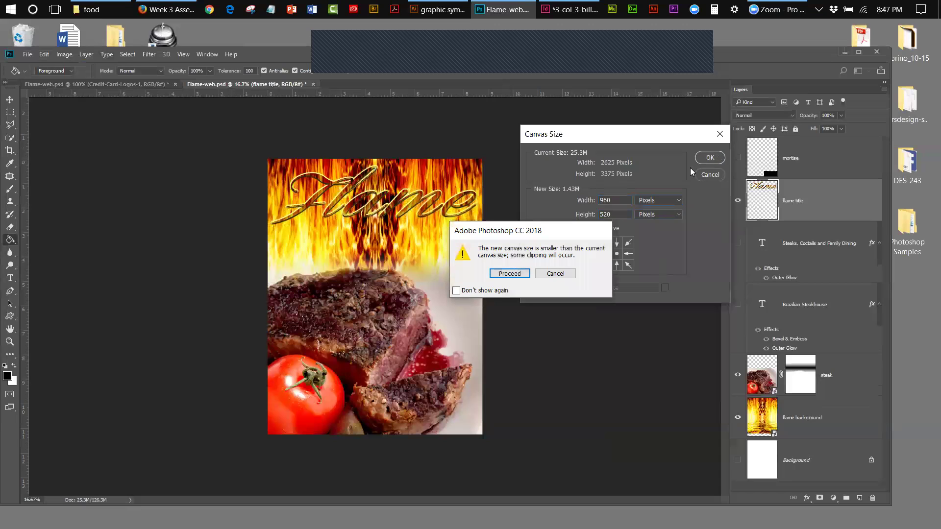
click(497, 274)
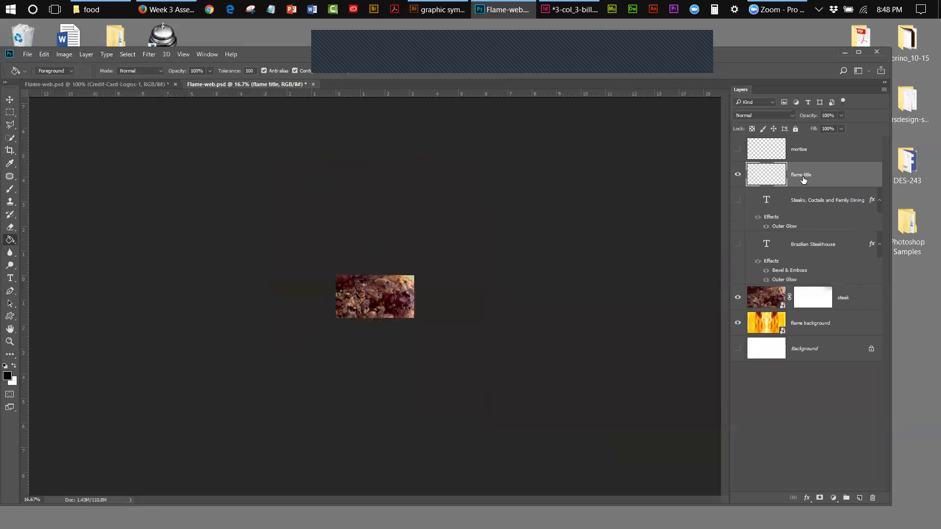
Scale the flame title, steak and flame background layers down together, in proportion, to about 37%
click(182, 55)
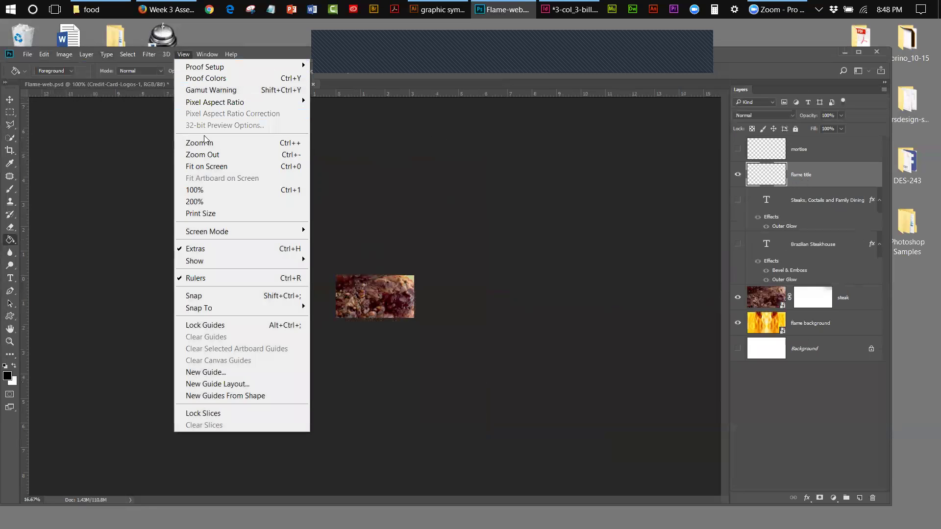
click(199, 190)
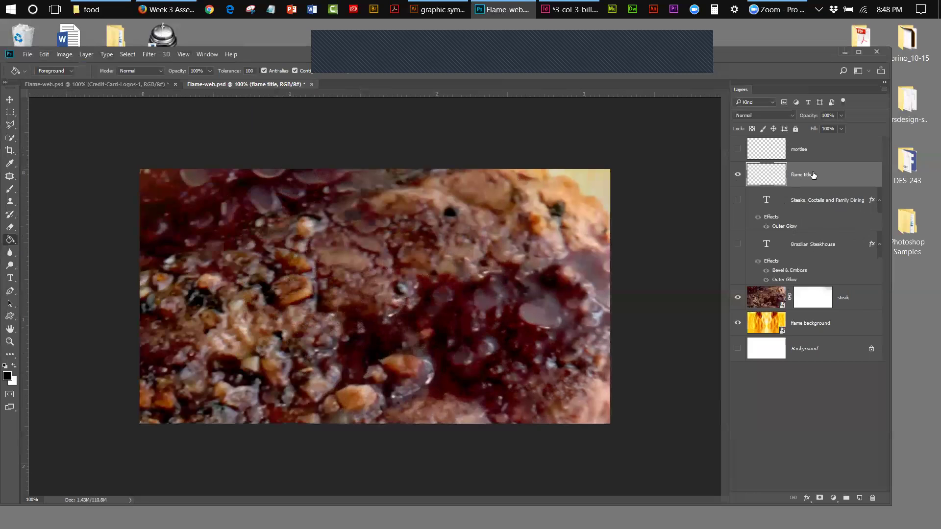
ctrl+click(857, 297)
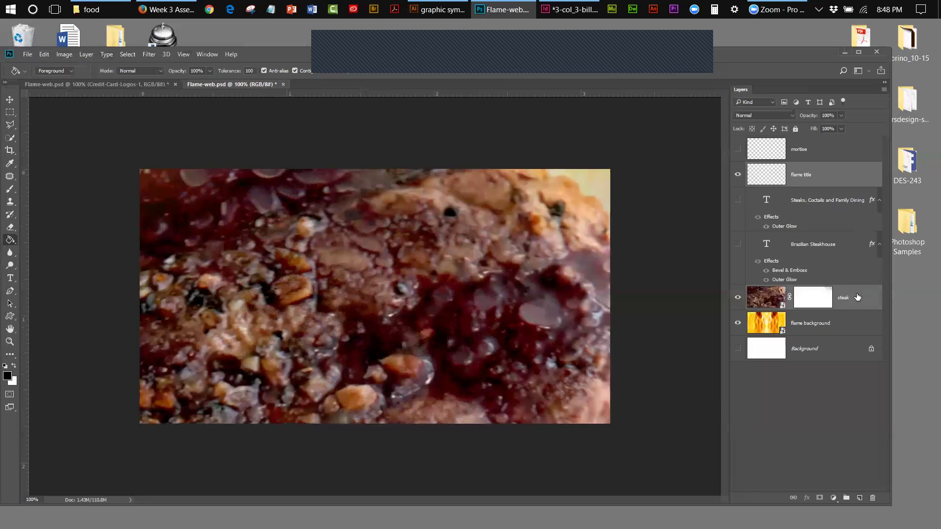
ctrl+click(842, 324)
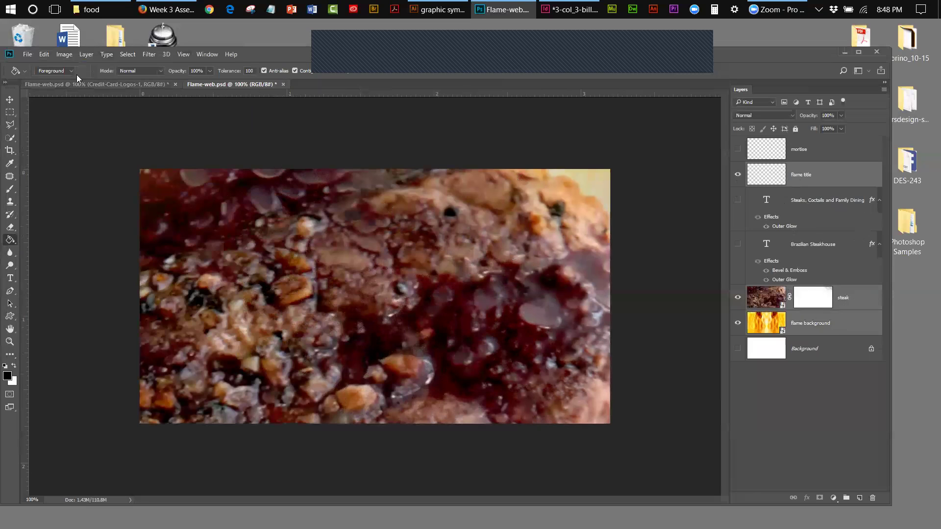
click(44, 54)
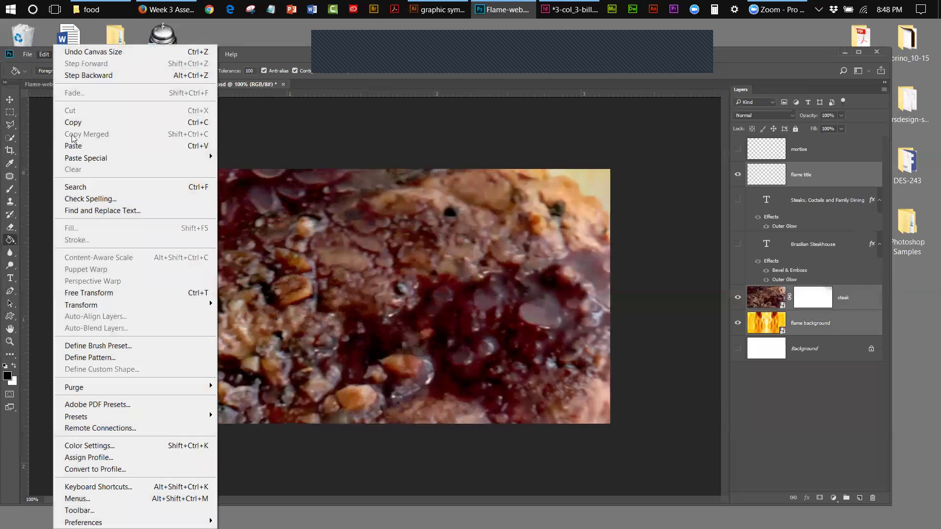
mouse_move(142, 305)
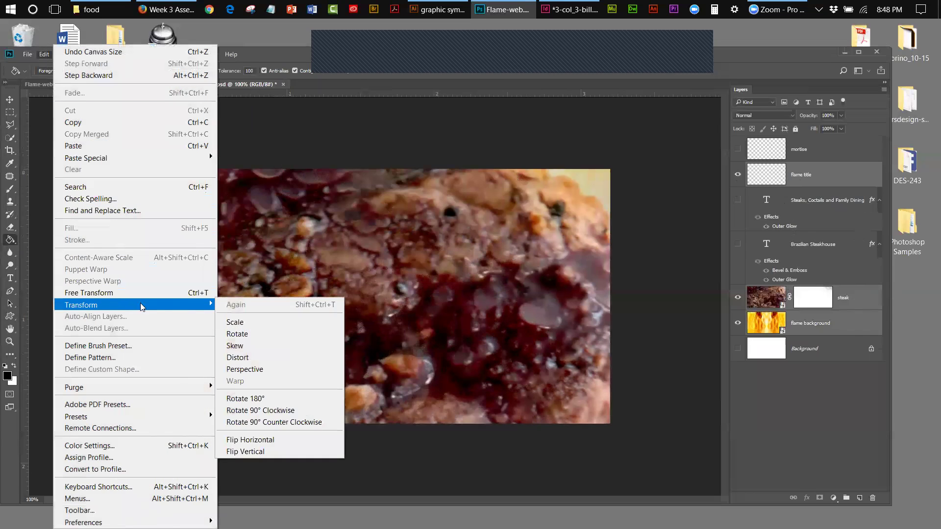
click(256, 322)
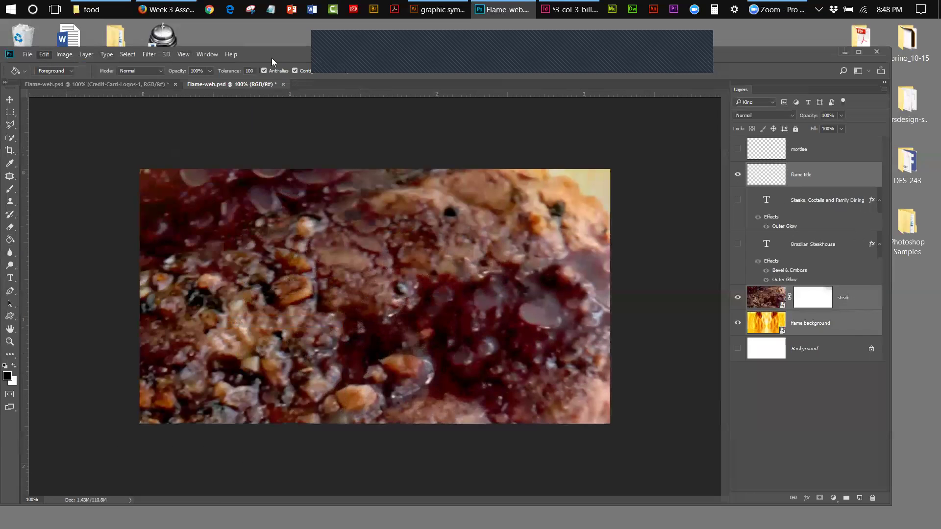
click(183, 55)
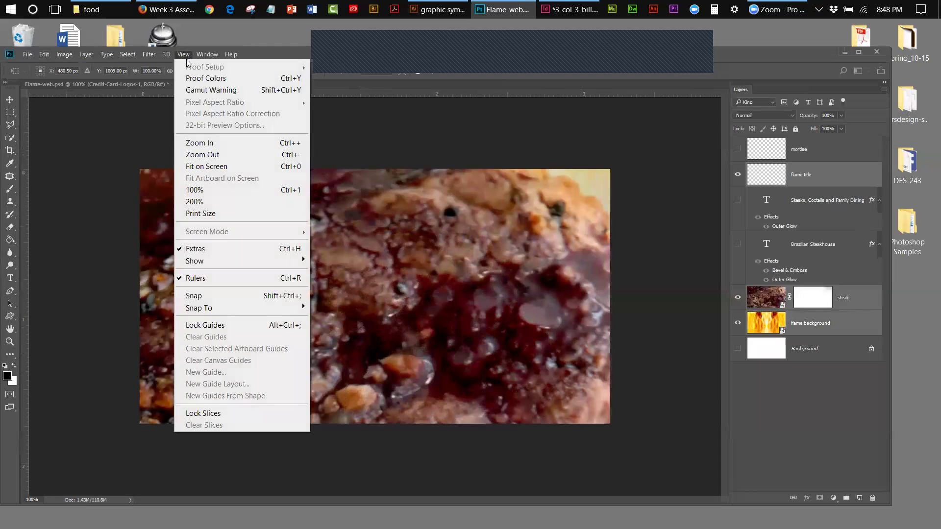
click(198, 161)
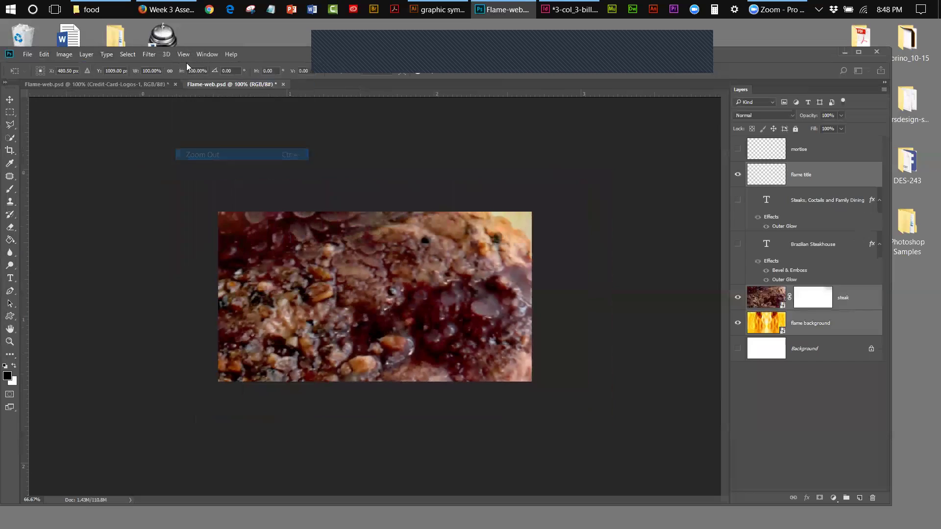
click(183, 55)
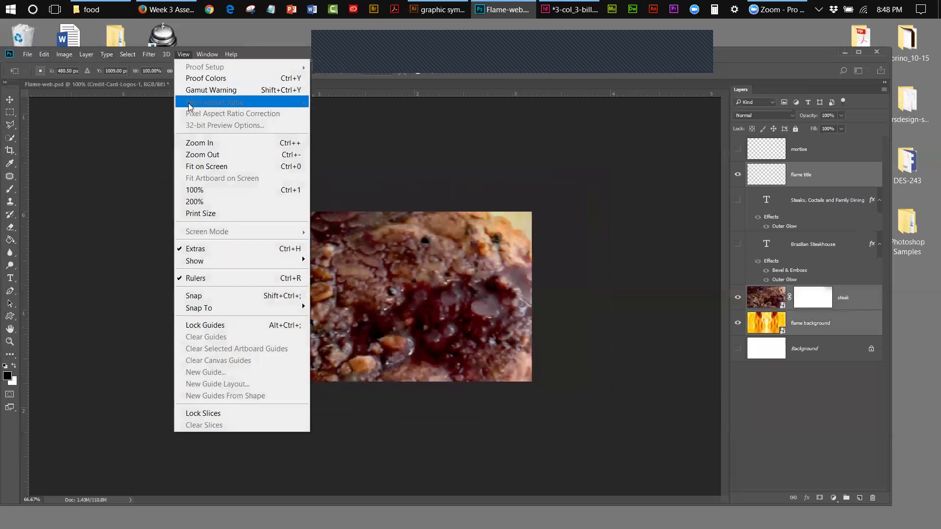
click(203, 154)
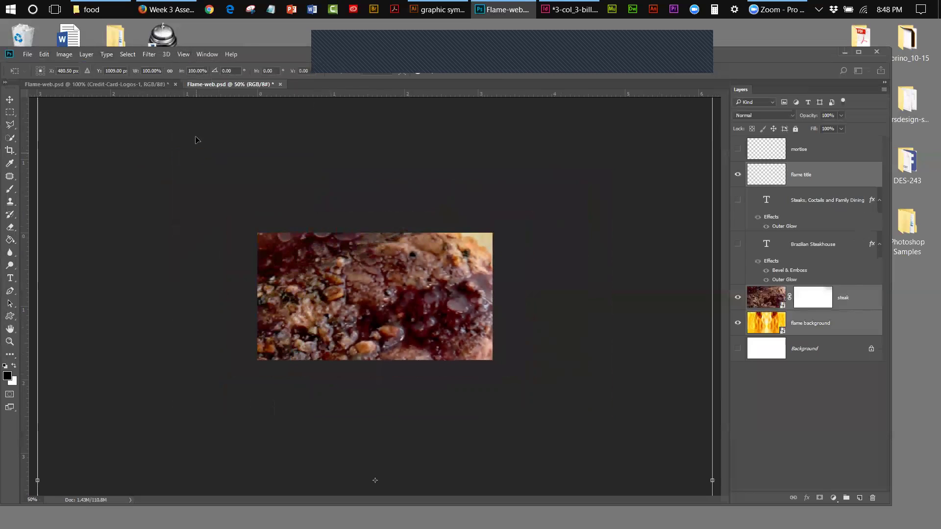
click(182, 54)
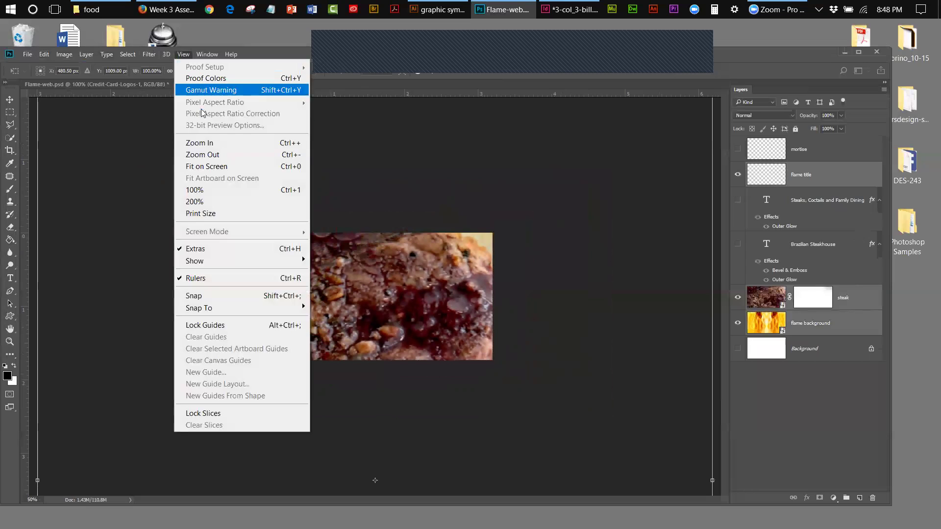
click(208, 156)
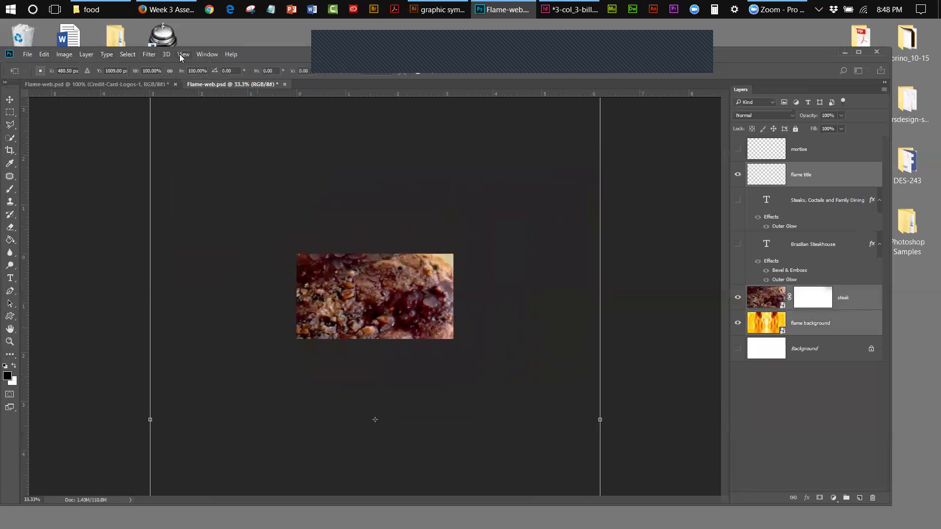
click(182, 54)
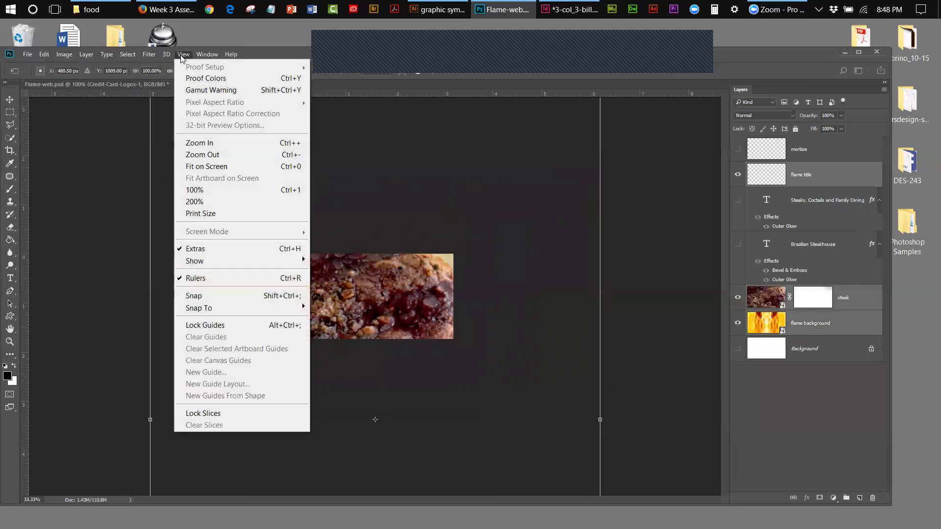
click(205, 159)
click(186, 55)
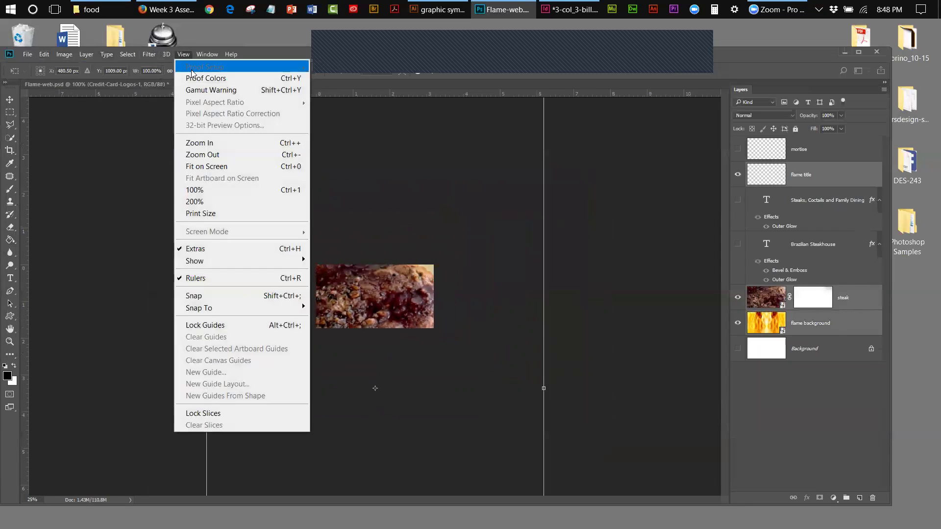
click(212, 158)
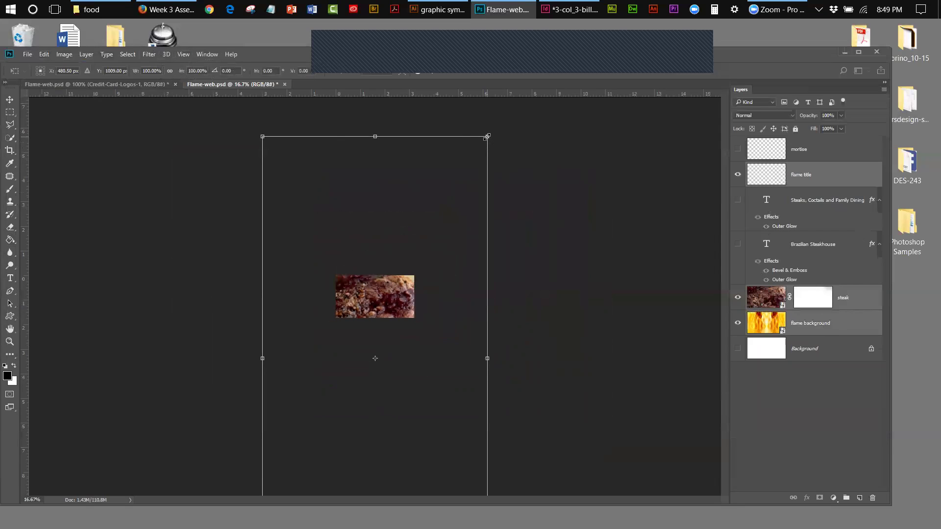
drag(488, 137, 435, 255)
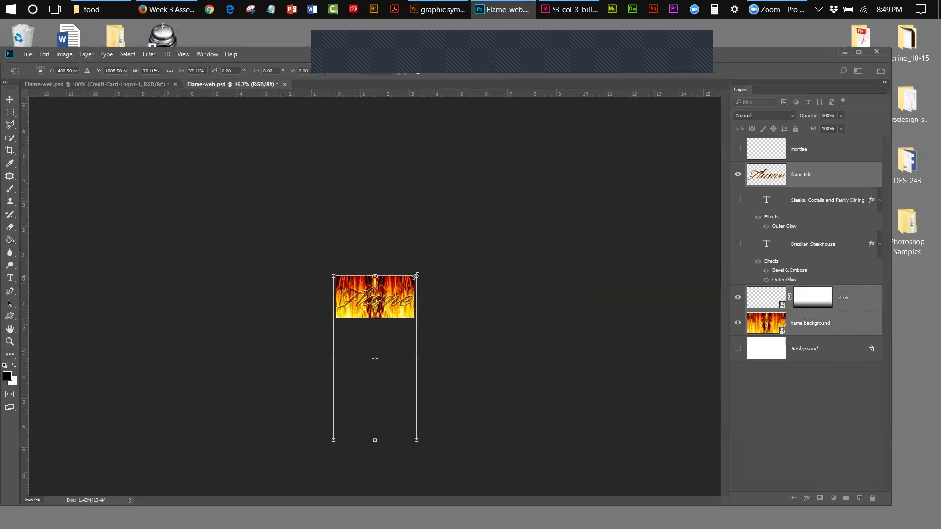
Shrink the three layers further to about 28%, position them toward the canvas's left side, and apply the transformation
drag(415, 276, 366, 287)
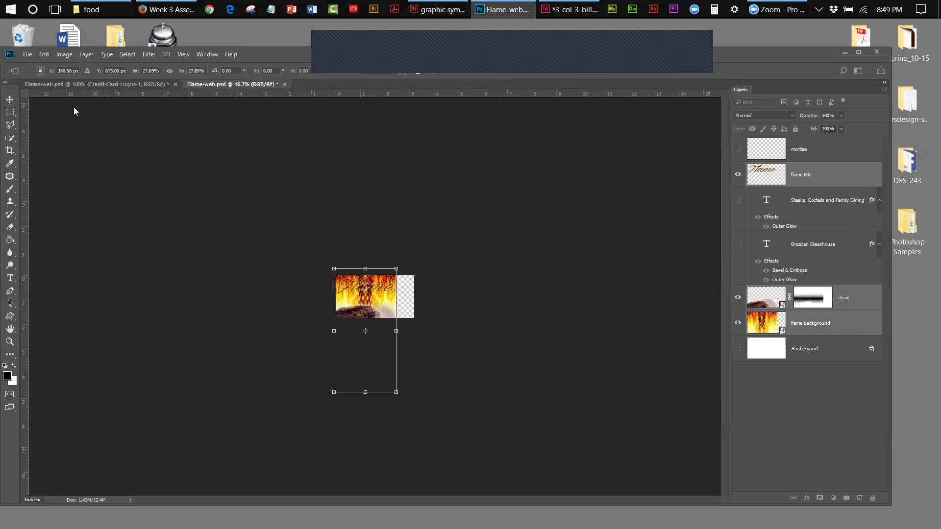
click(184, 54)
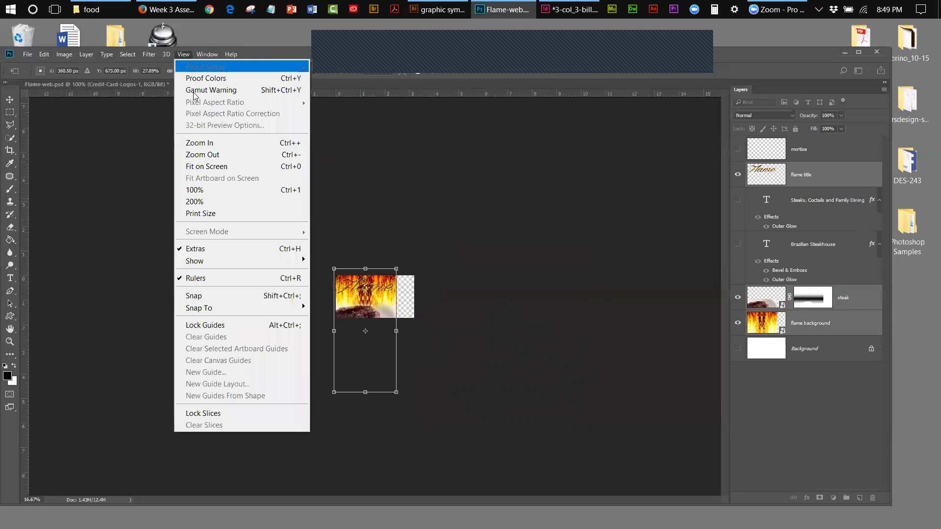
click(202, 190)
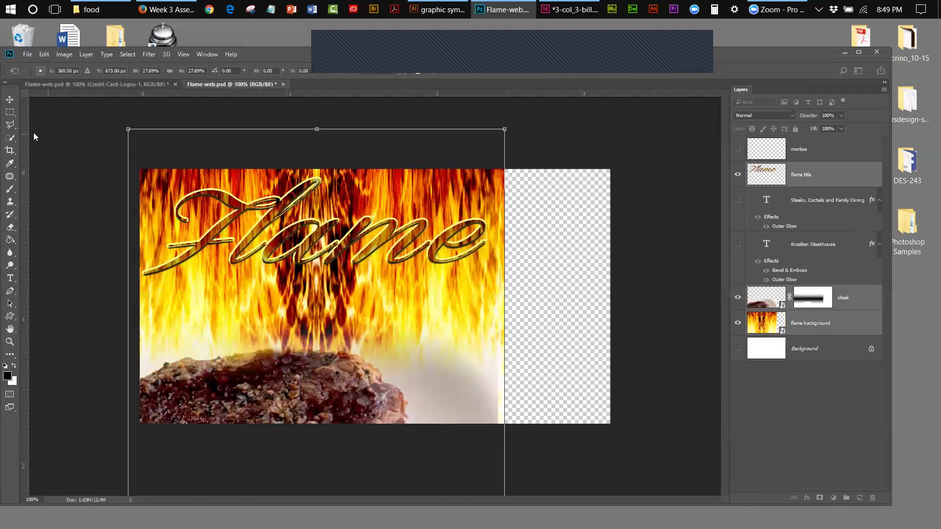
click(10, 99)
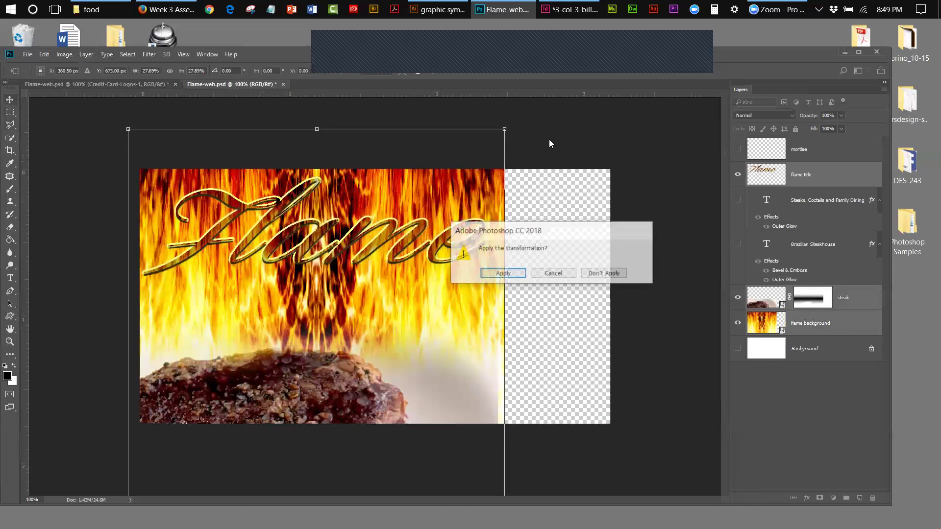
click(507, 273)
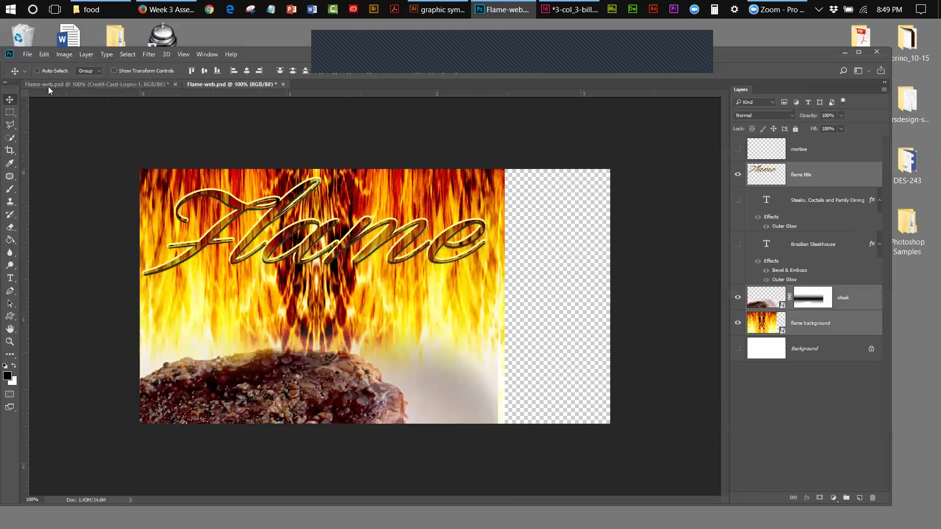
Stretch only the flame background layer's width to about 20.6% to fill the canvas's empty right side, and apply the transformation
click(47, 84)
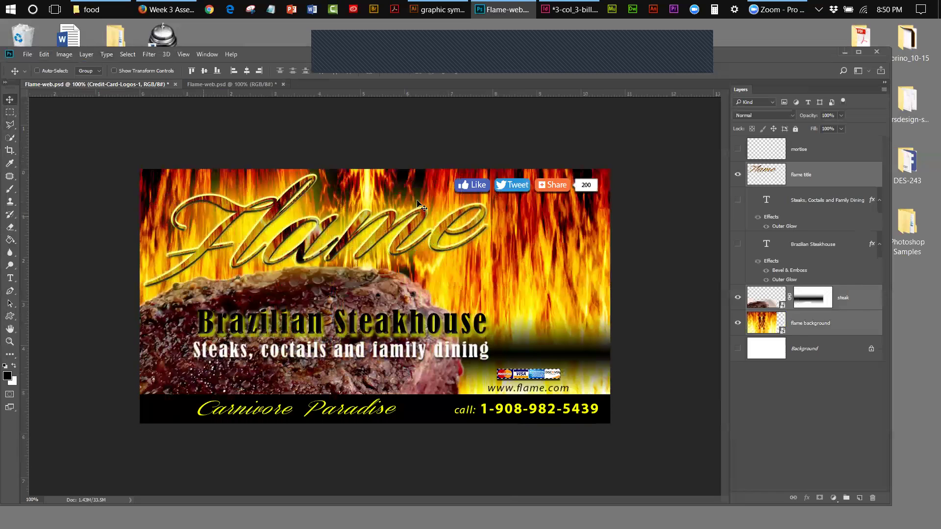
click(216, 85)
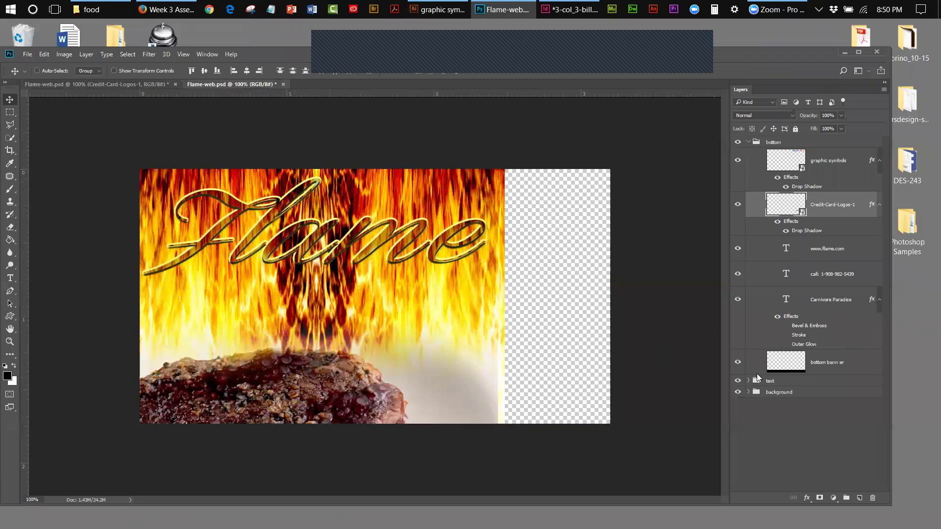
click(746, 391)
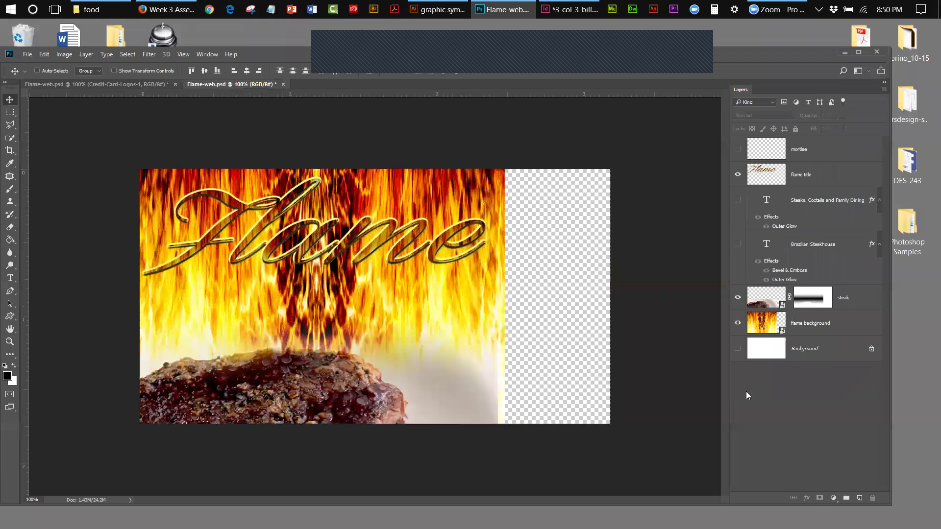
click(803, 324)
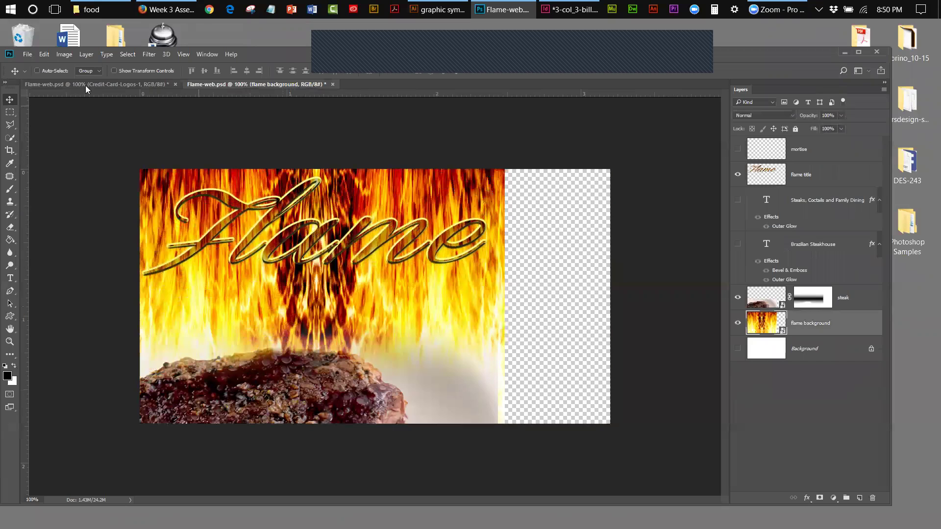
click(43, 54)
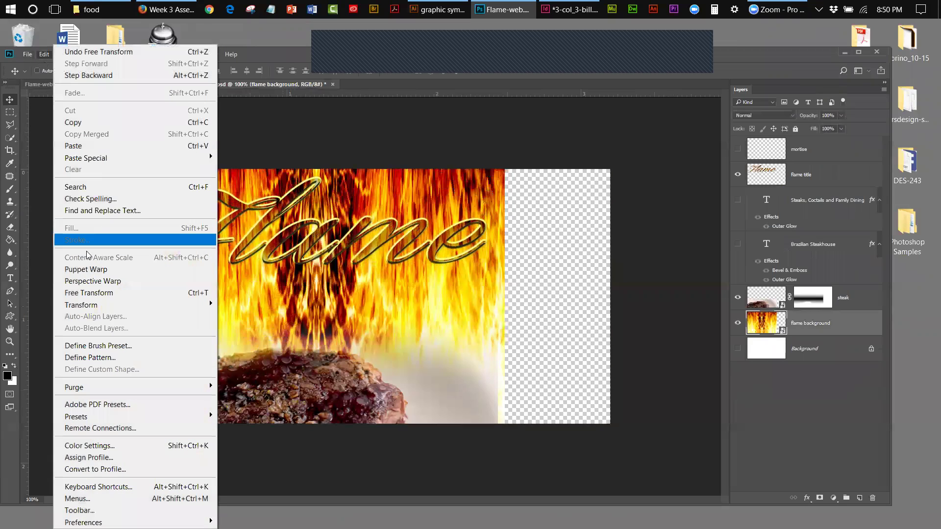
click(89, 293)
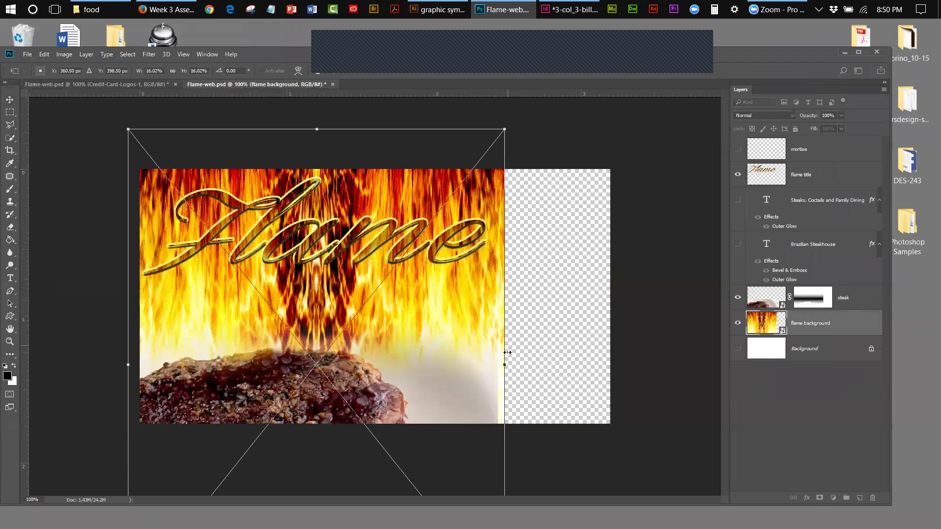
drag(504, 365, 610, 350)
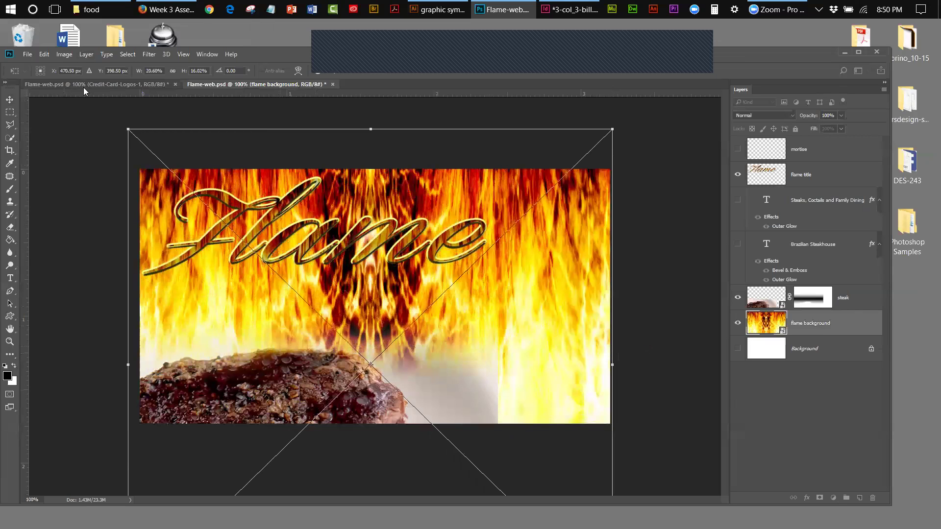
click(10, 100)
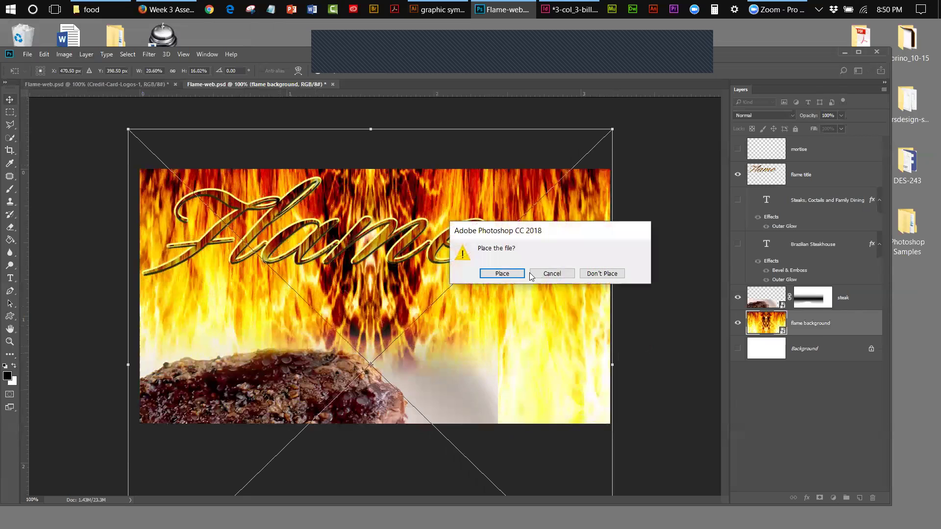
click(503, 273)
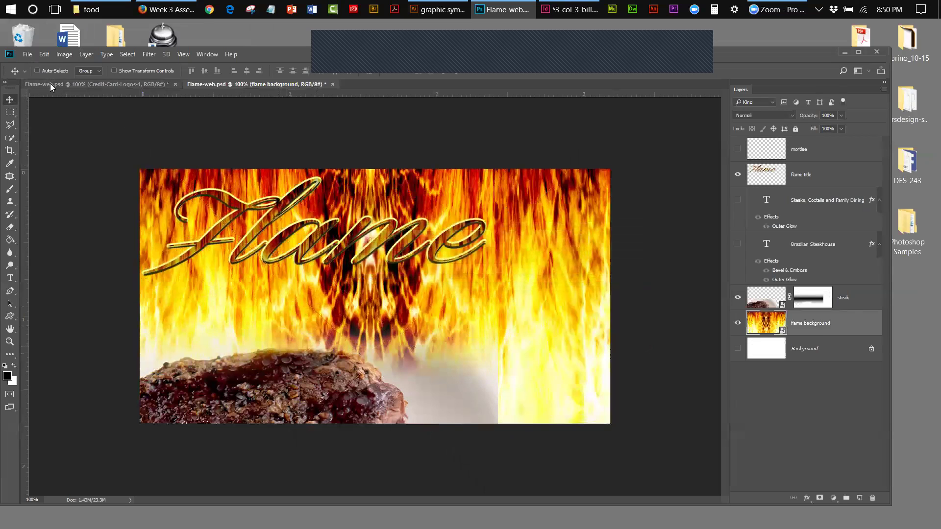
Scale the flame background layer up in proportion to about 29.2% width and 22.7% height, apply it, and move the layer down on the canvas
click(50, 83)
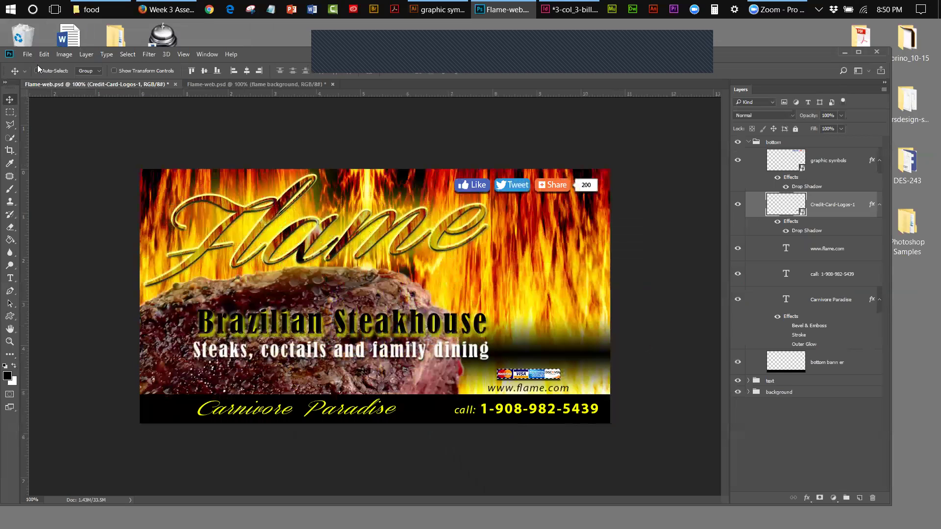
click(232, 84)
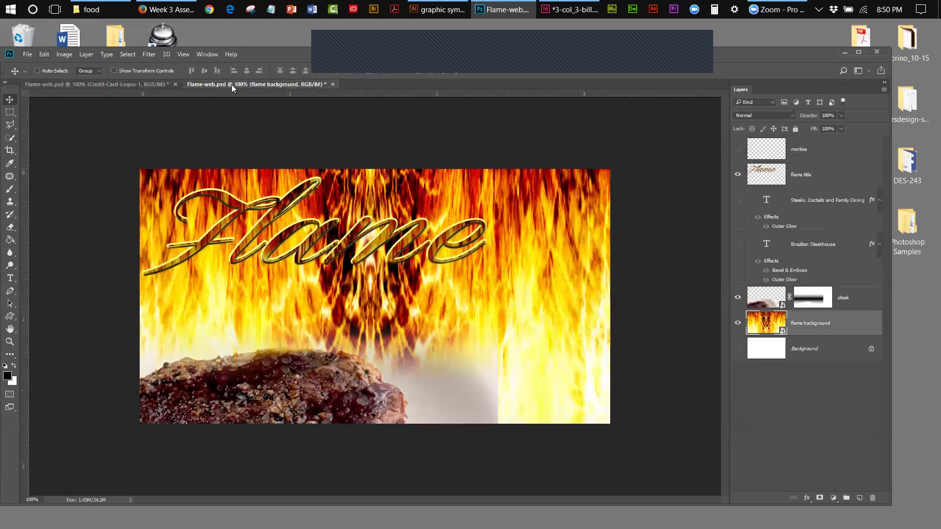
click(44, 55)
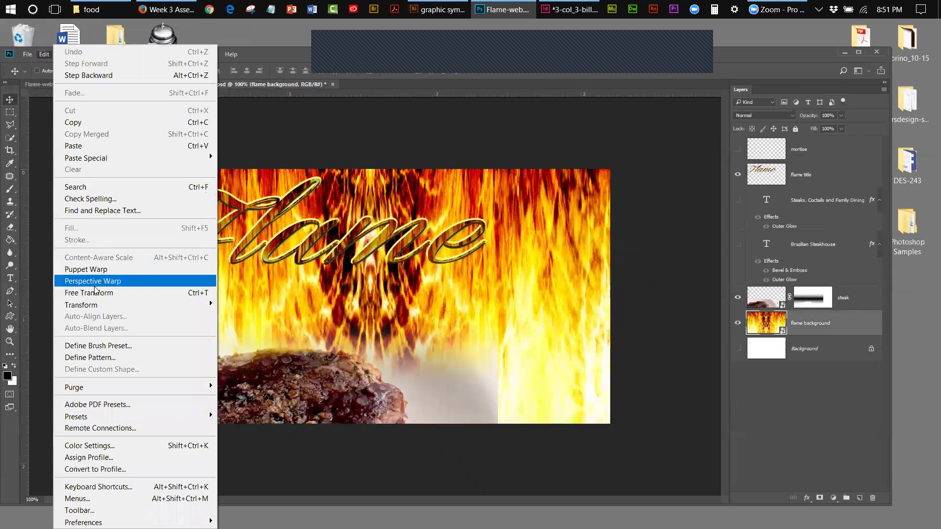
mouse_move(84, 305)
click(240, 323)
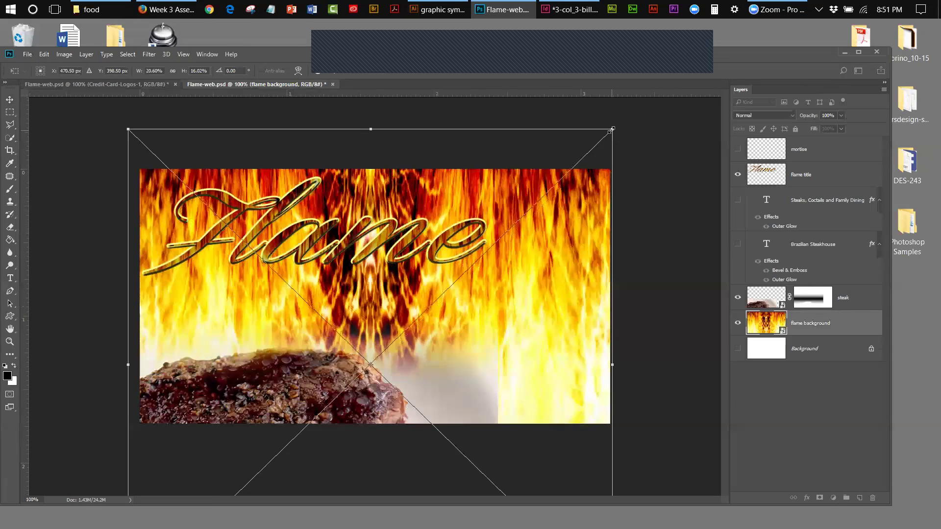
drag(612, 129, 782, 107)
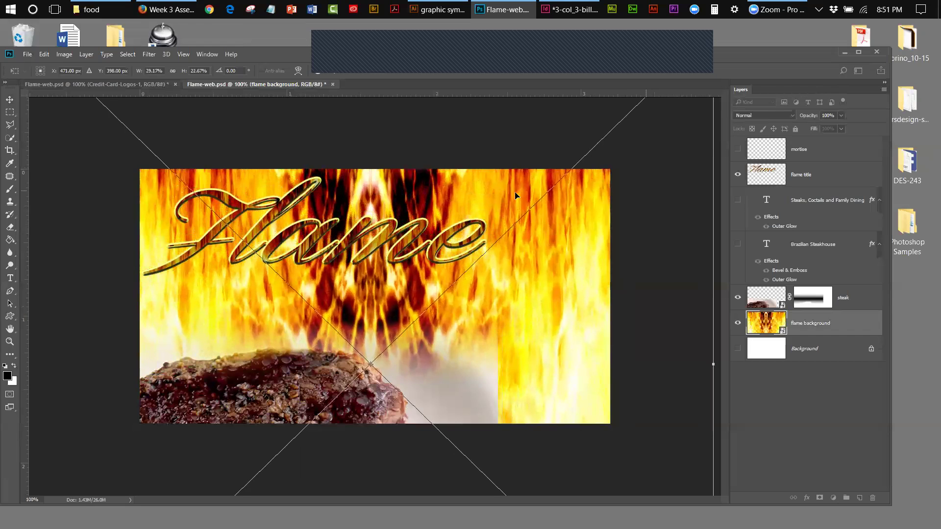
click(10, 99)
click(515, 273)
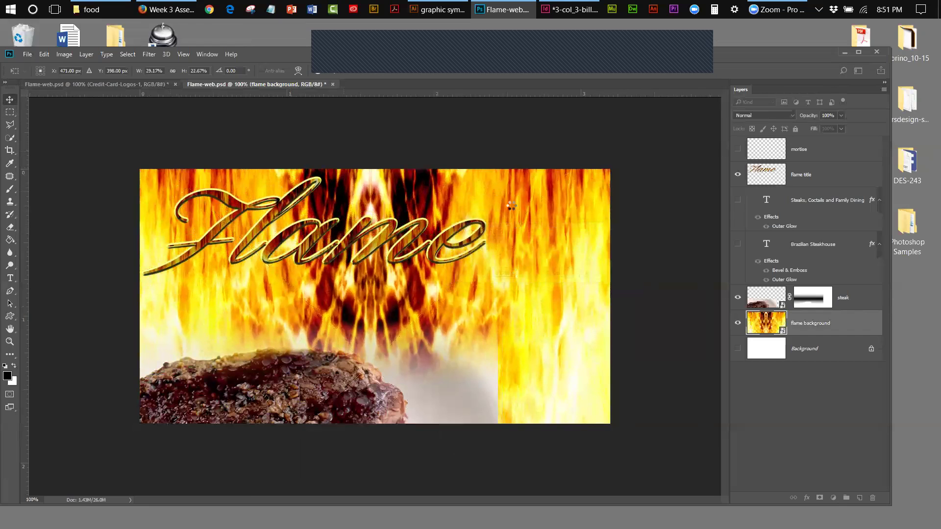
click(62, 86)
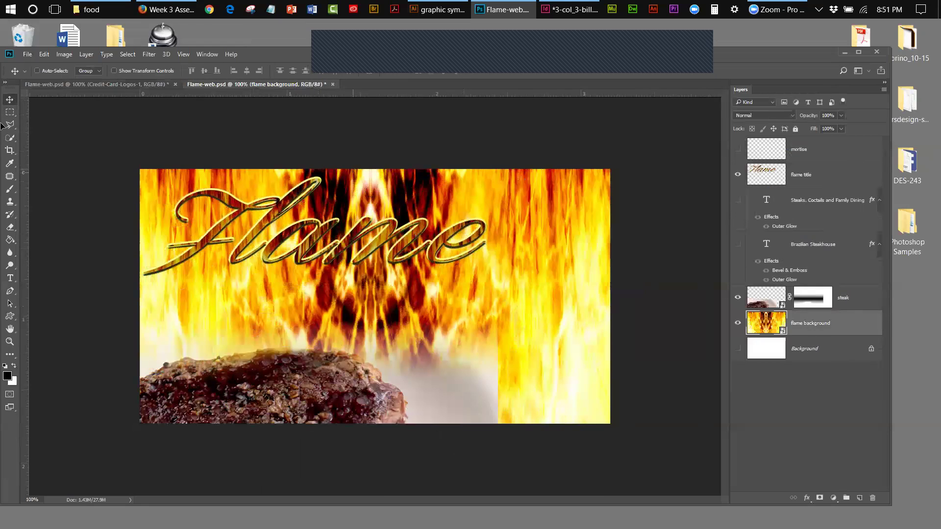
drag(360, 185, 365, 273)
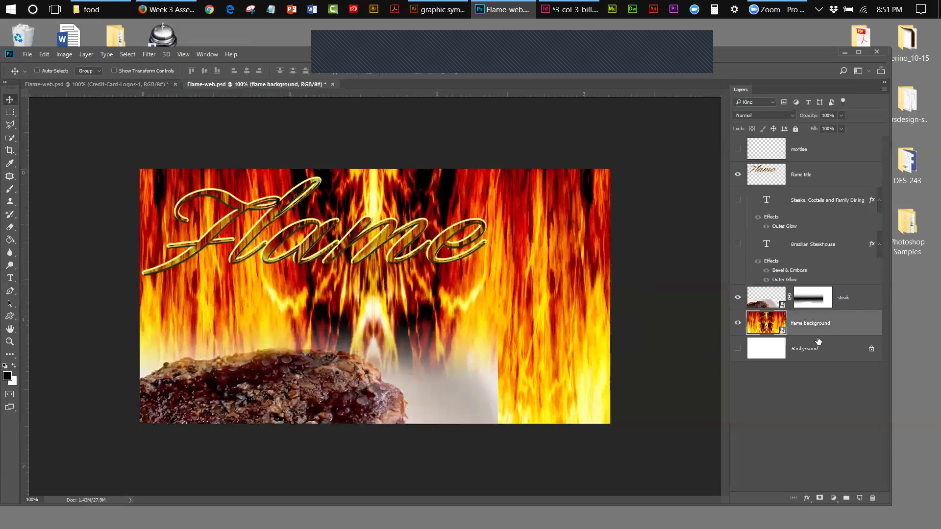
Move the steak layer up about 0.47 in so the meat sits just below the Flame title, as in the finished banner
click(766, 308)
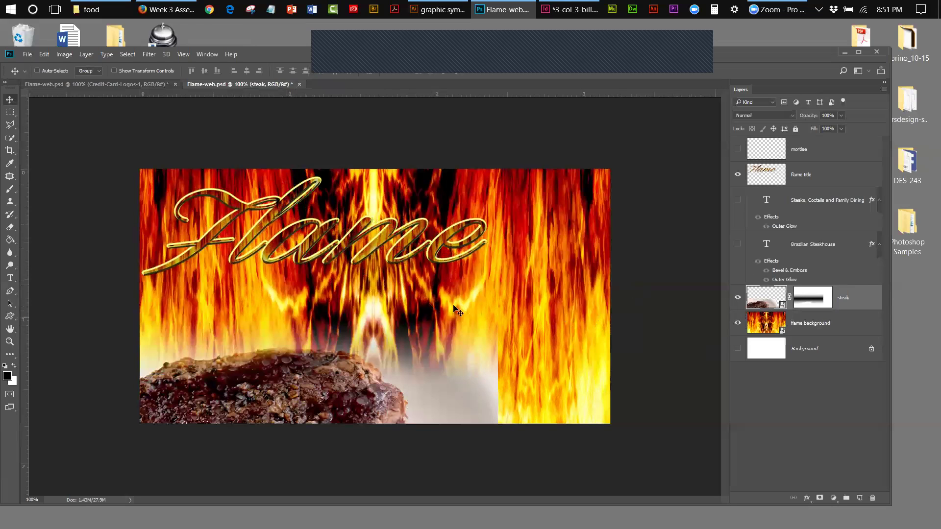
click(74, 86)
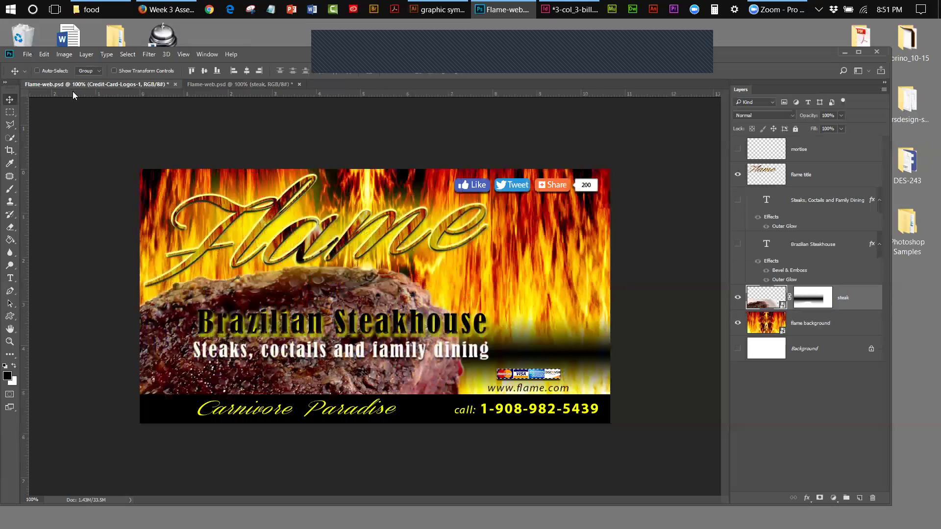
click(212, 85)
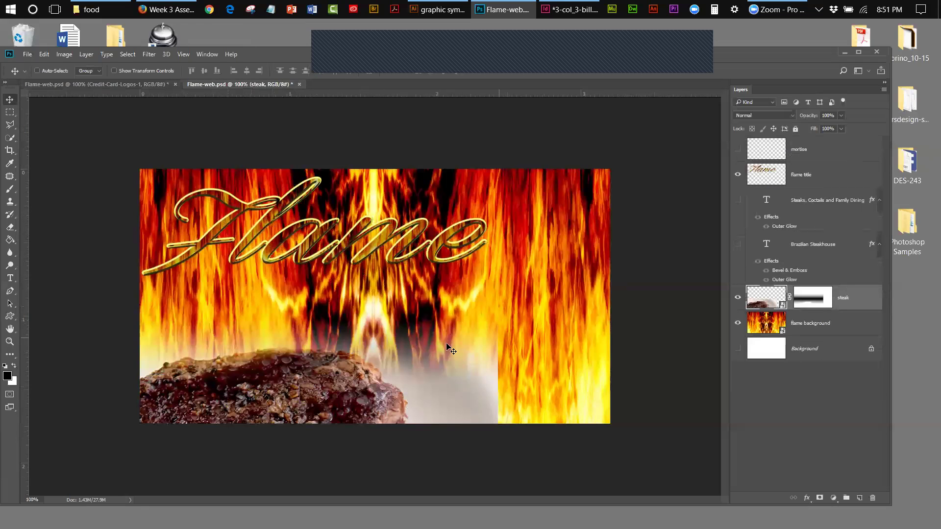
drag(296, 397, 298, 330)
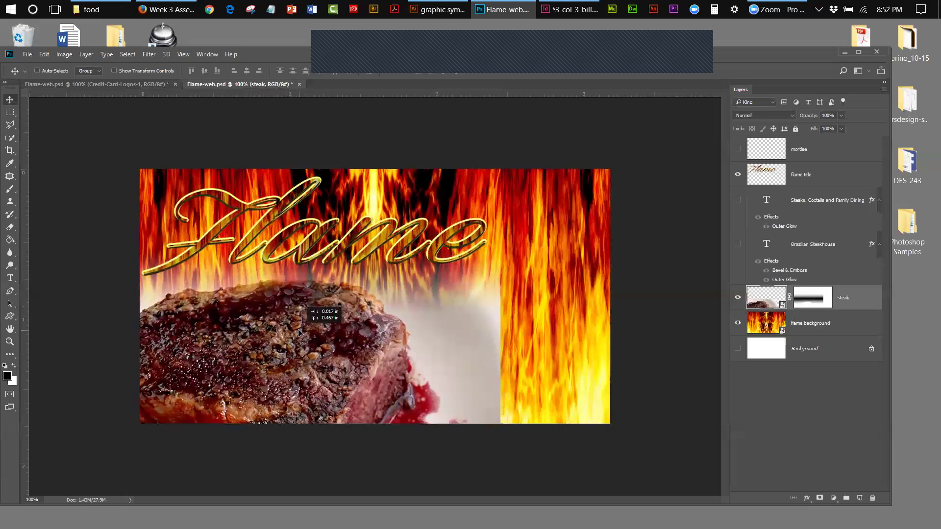
drag(299, 330, 300, 332)
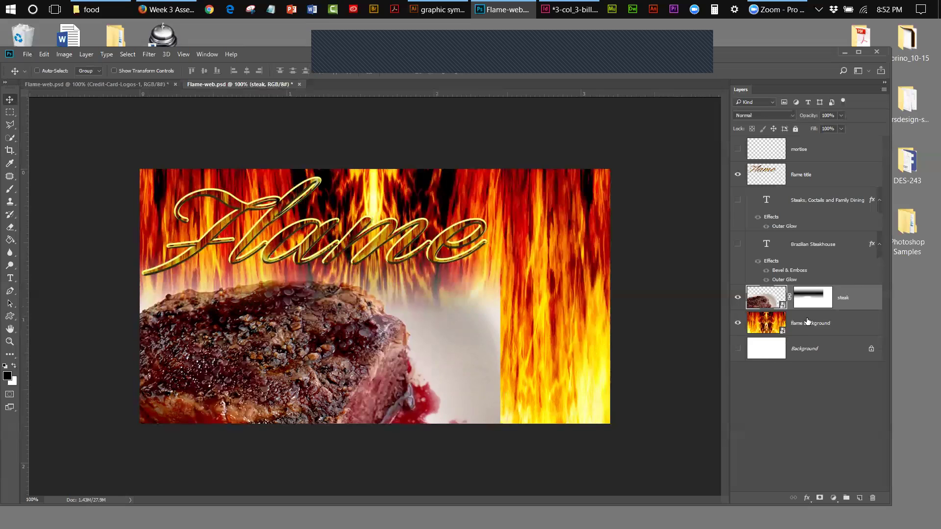
Delete the steak layer's mask and select only the meat and its juices with the Quick Selection tool, leaving out the plate
click(807, 302)
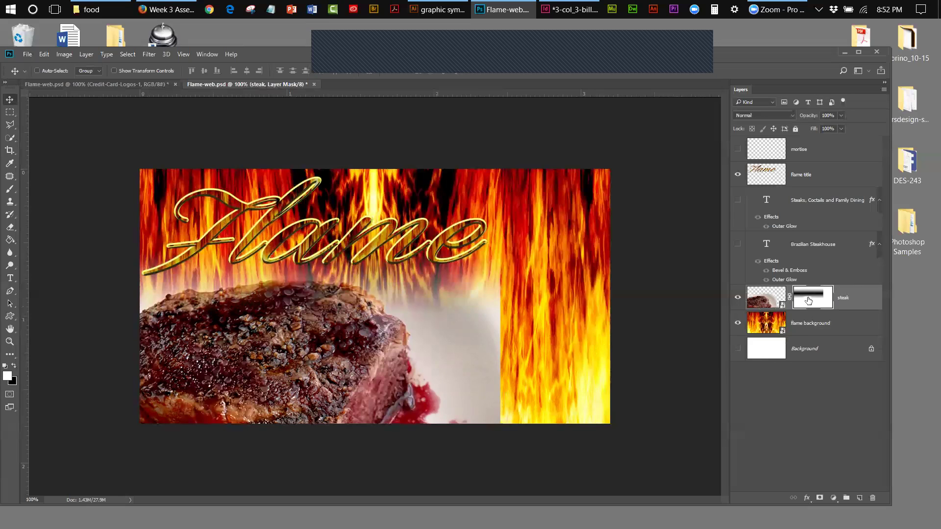
drag(808, 301, 875, 499)
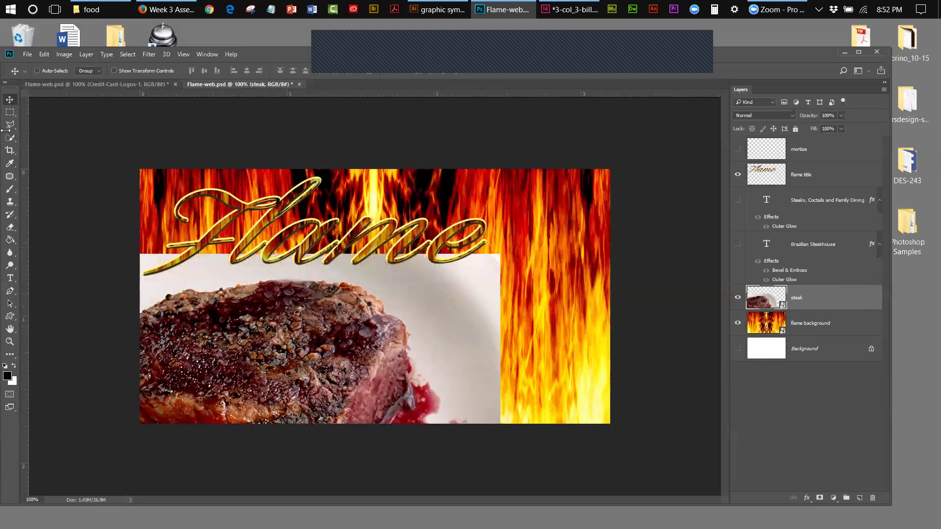
drag(10, 140, 31, 143)
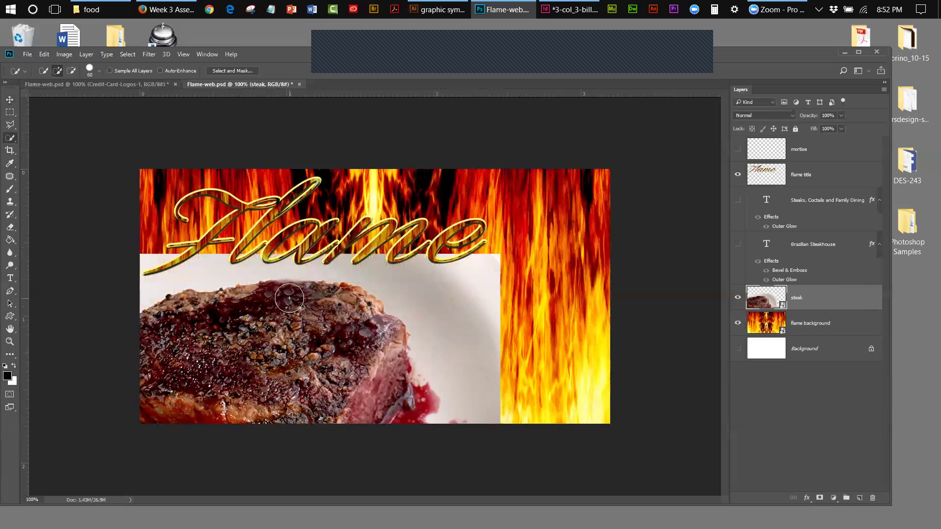
mouse_move(151, 325)
mouse_down()
mouse_move(184, 316)
mouse_move(480, 380)
mouse_move(274, 385)
mouse_move(220, 359)
mouse_move(192, 321)
mouse_move(302, 301)
mouse_move(286, 296)
mouse_move(356, 302)
mouse_move(386, 334)
mouse_move(411, 398)
mouse_move(388, 402)
mouse_move(343, 330)
mouse_move(270, 332)
mouse_move(177, 361)
mouse_move(155, 354)
mouse_move(208, 346)
mouse_move(215, 368)
mouse_move(329, 398)
mouse_move(143, 389)
mouse_move(217, 414)
mouse_move(240, 372)
mouse_move(154, 343)
mouse_up()
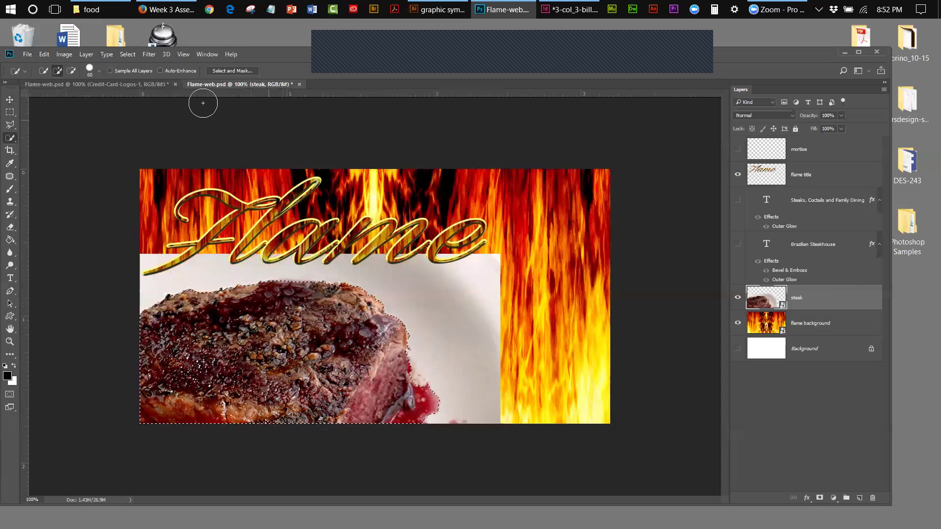
Expand the steak selection by 2 pixels and feather it with a 1 pixel radius
click(131, 55)
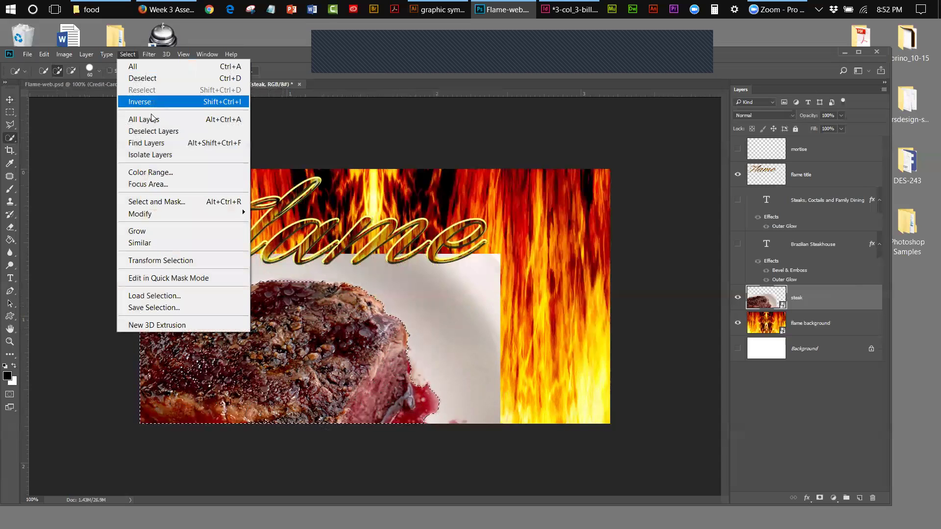
mouse_move(167, 212)
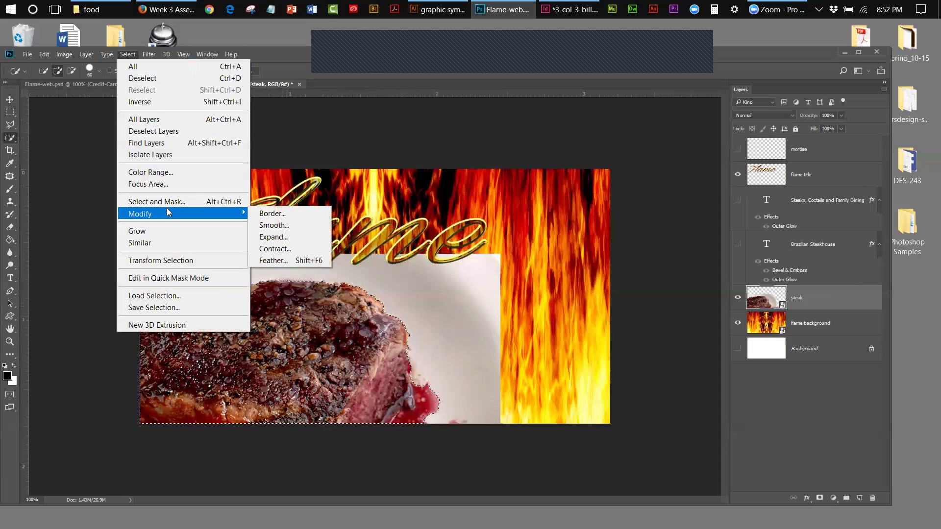
click(274, 238)
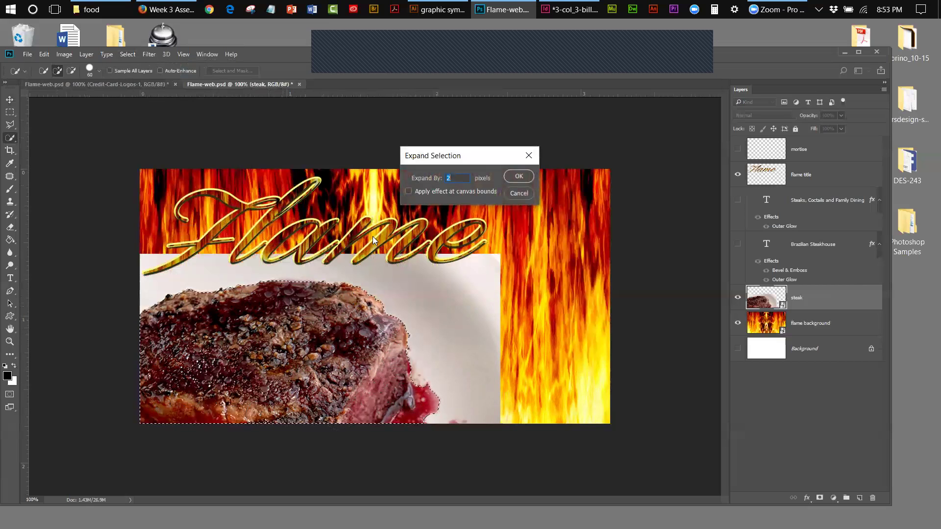
click(517, 176)
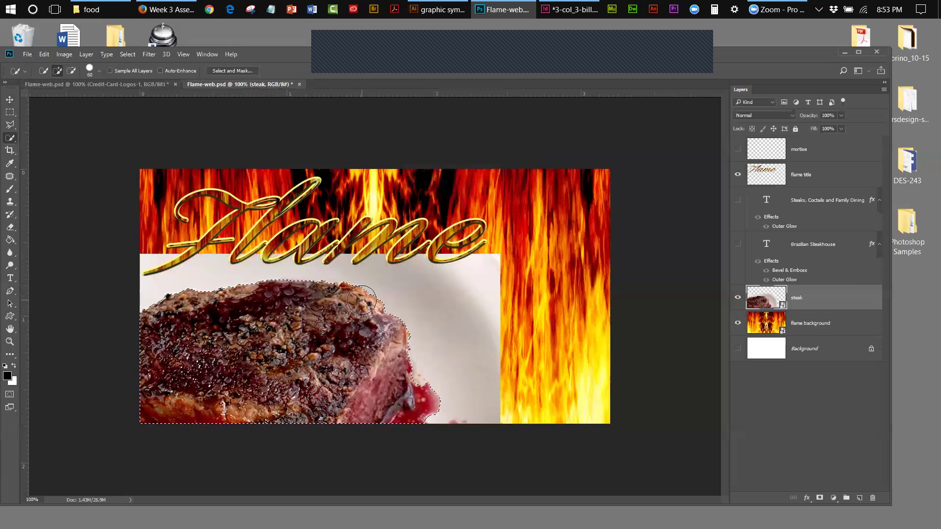
click(128, 55)
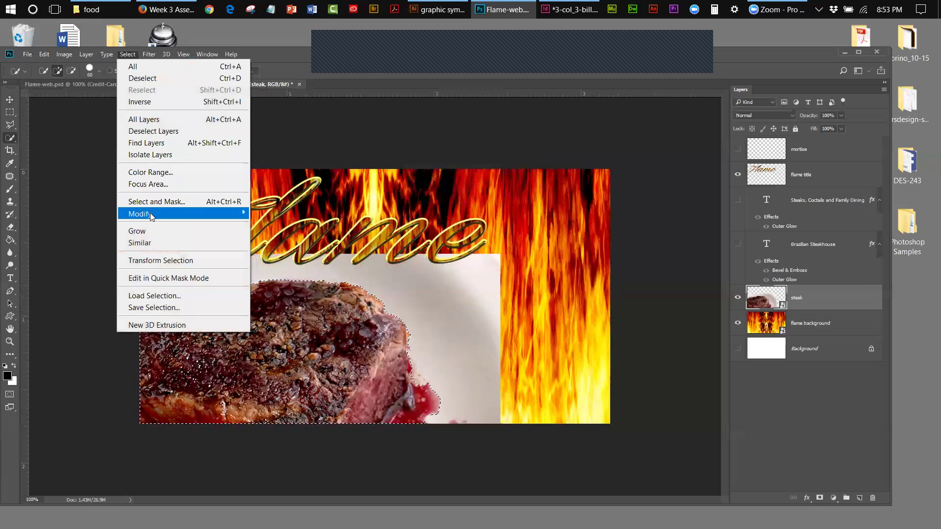
mouse_move(150, 214)
click(273, 260)
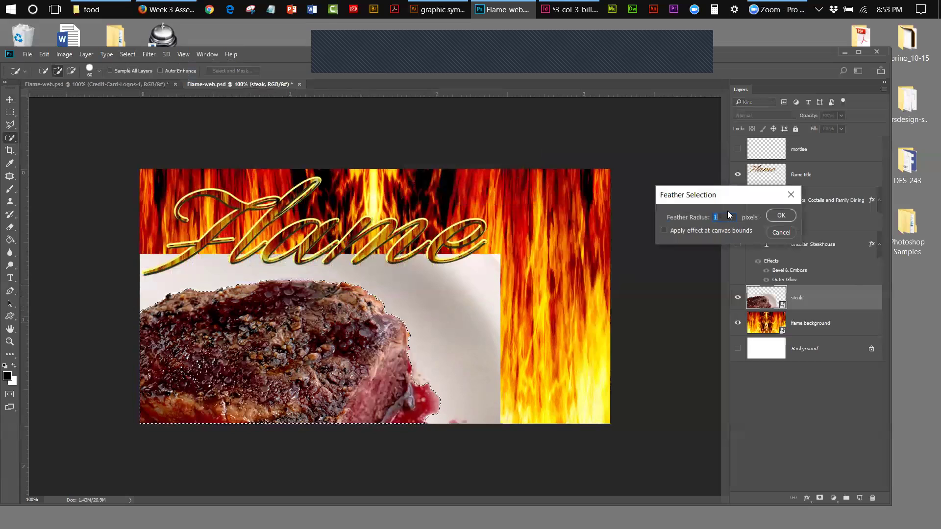
click(776, 219)
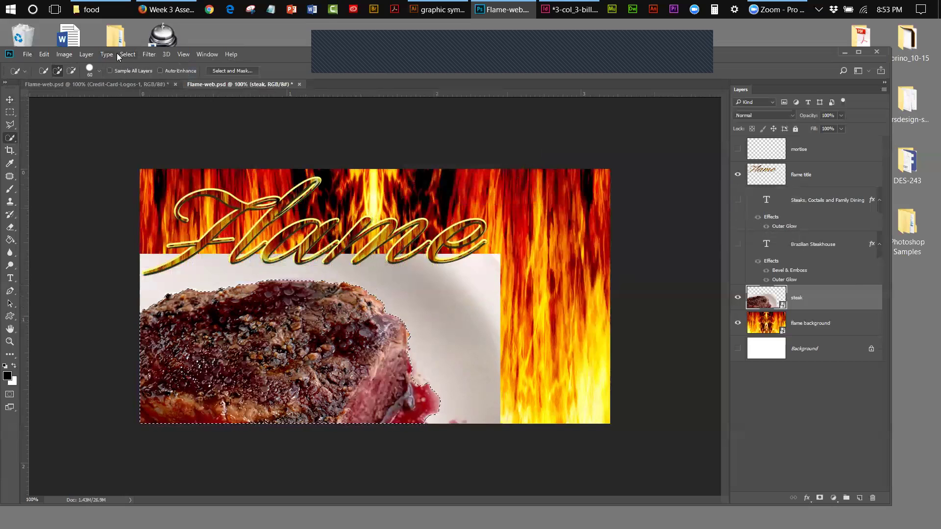
Copy the selected meat to a new layer and hide the original steak layer
click(86, 54)
mouse_move(113, 62)
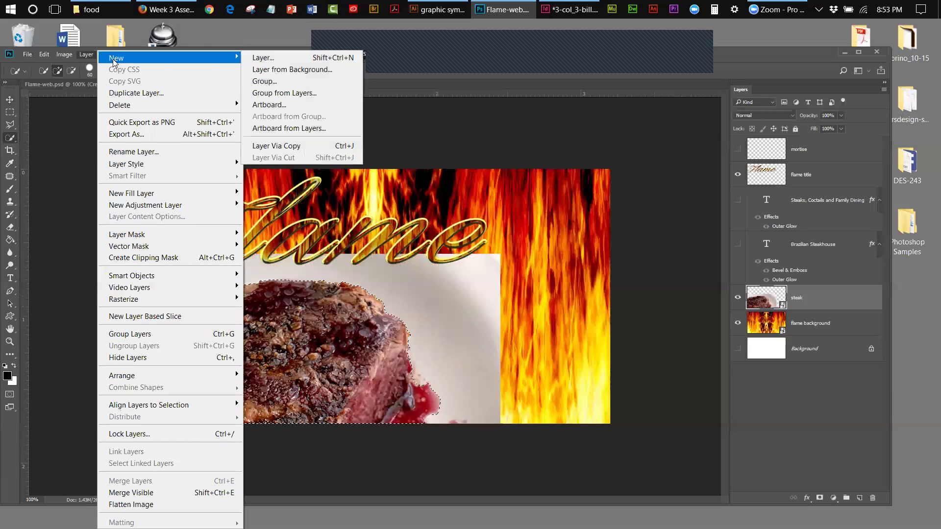
click(283, 145)
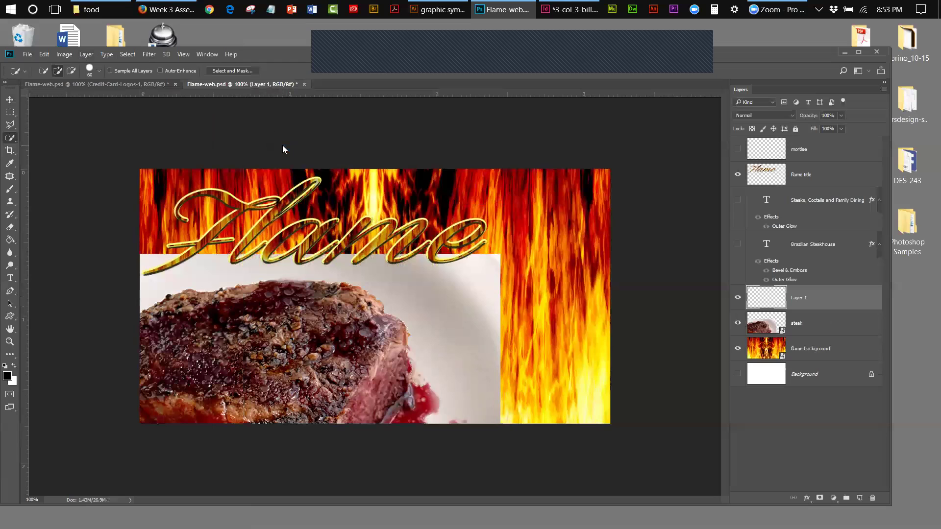
click(739, 324)
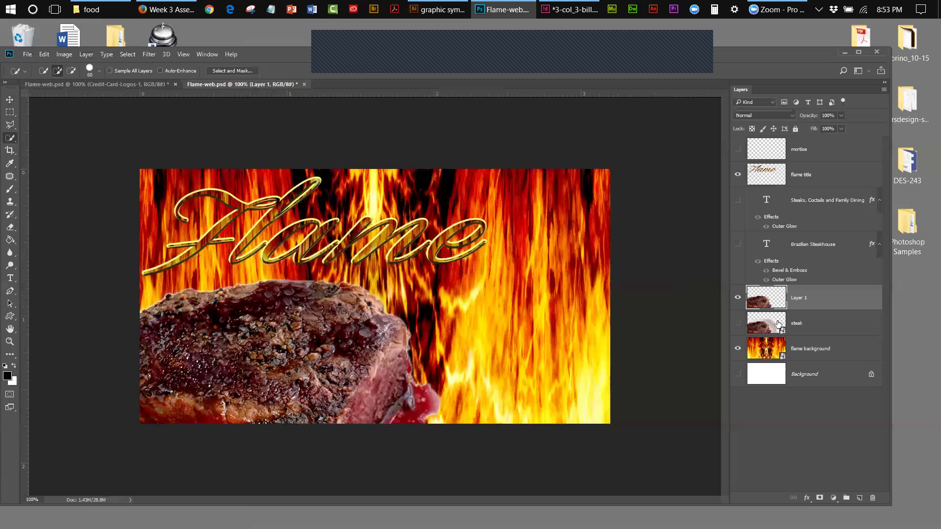
Compare the layout with the finished banner document and clear the selection around its credit card logos
click(54, 85)
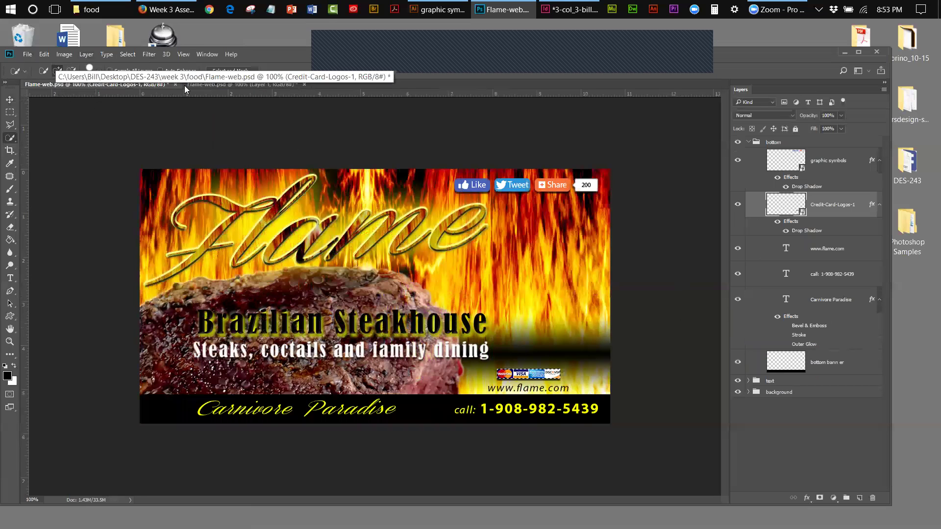
click(197, 84)
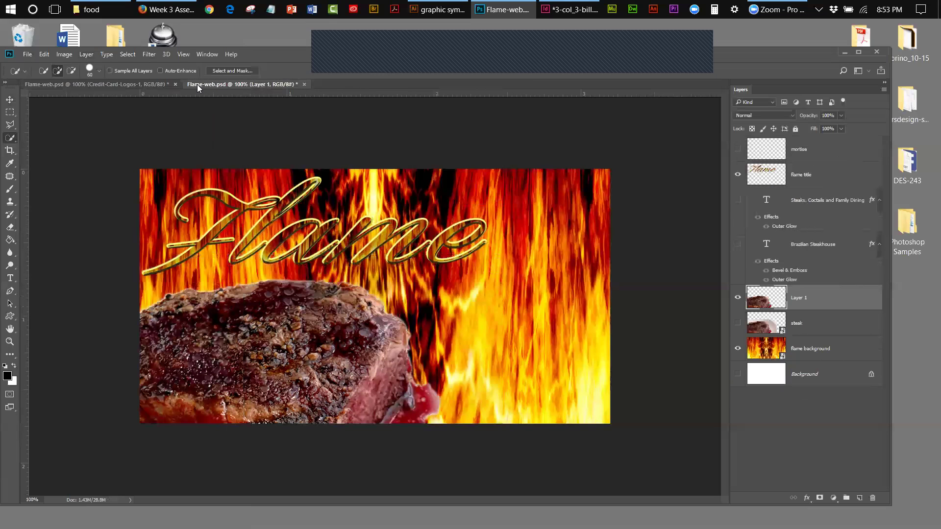
click(9, 99)
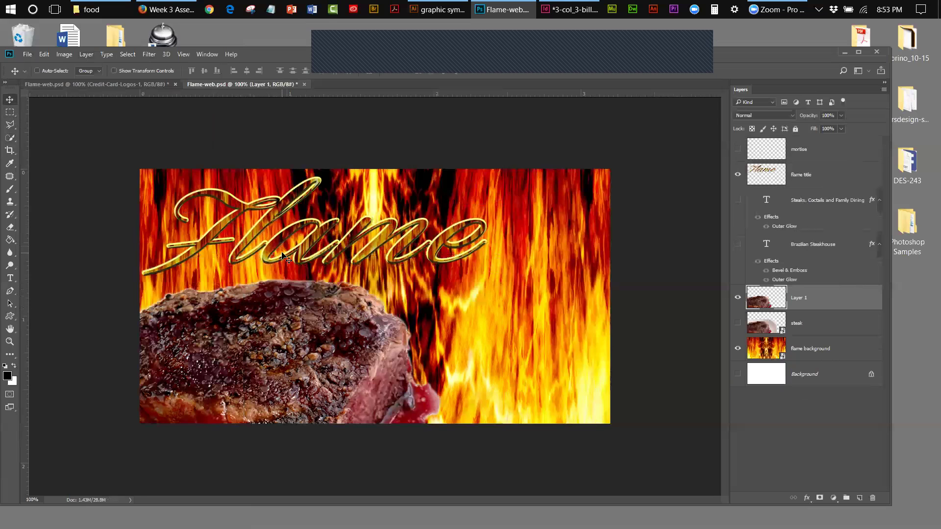
click(80, 84)
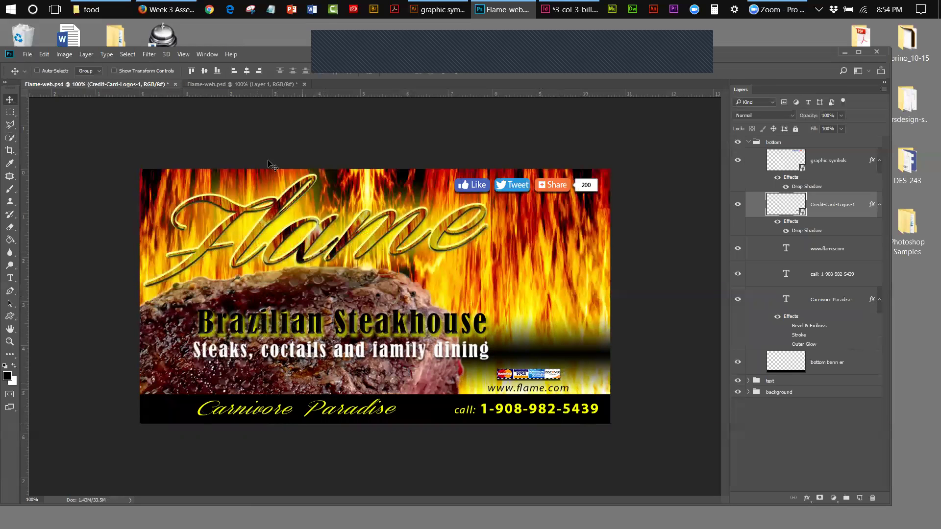
click(134, 54)
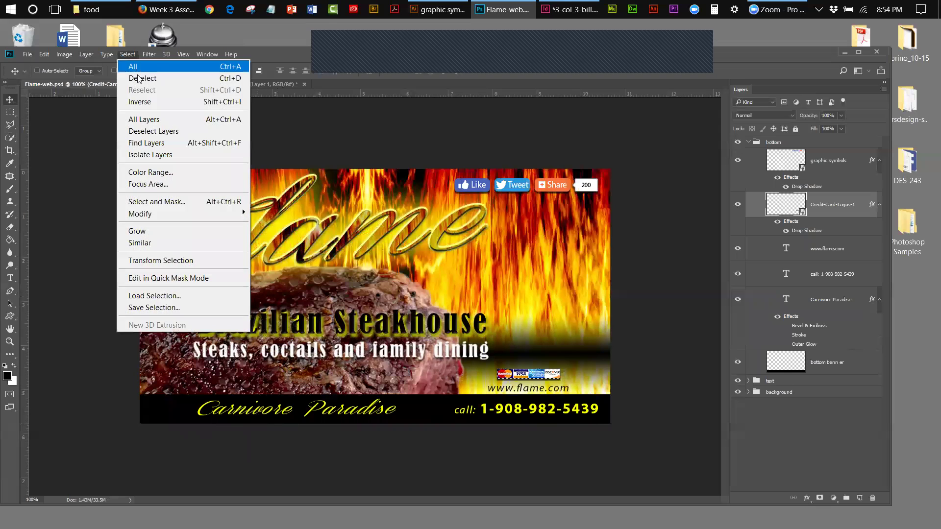
click(139, 78)
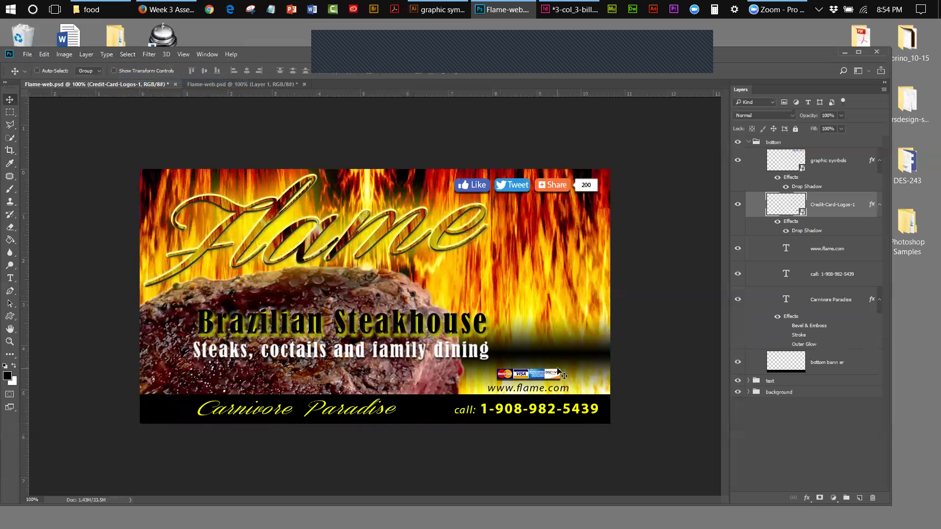
In the working document, bring the Brazilian Steakhouse text onto the canvas, scale it to about 25% and apply the transform
click(230, 84)
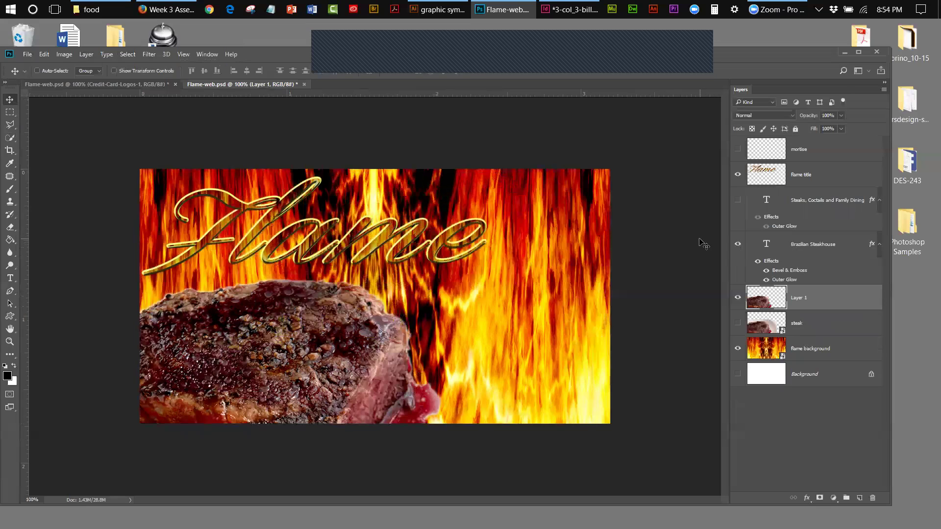
click(800, 246)
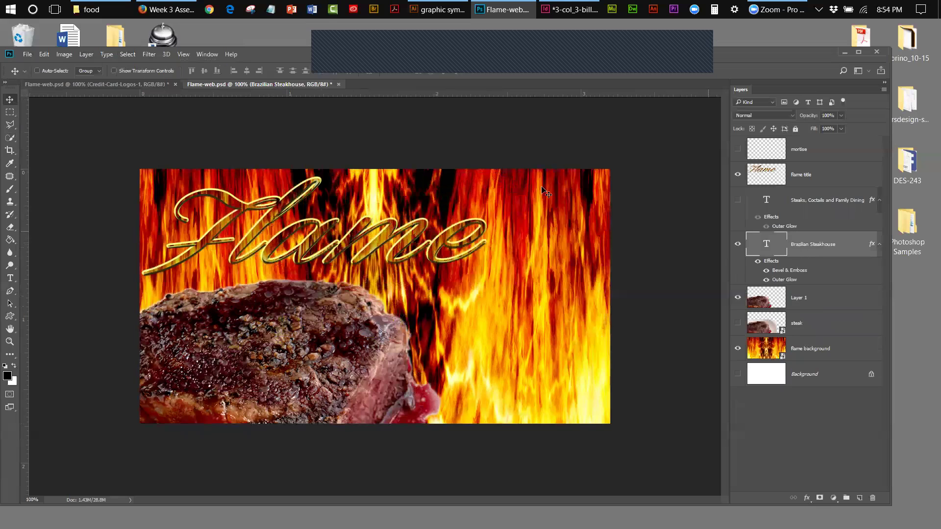
click(44, 54)
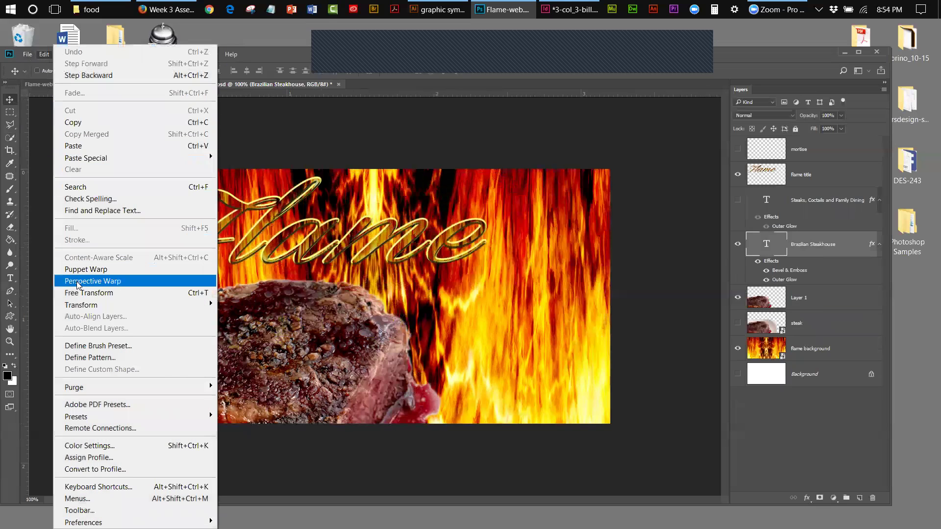
click(85, 293)
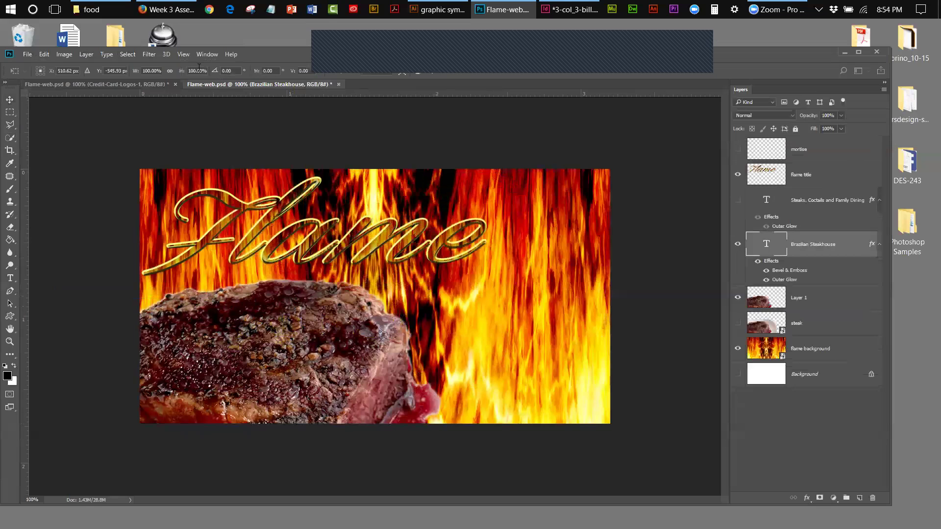
click(184, 54)
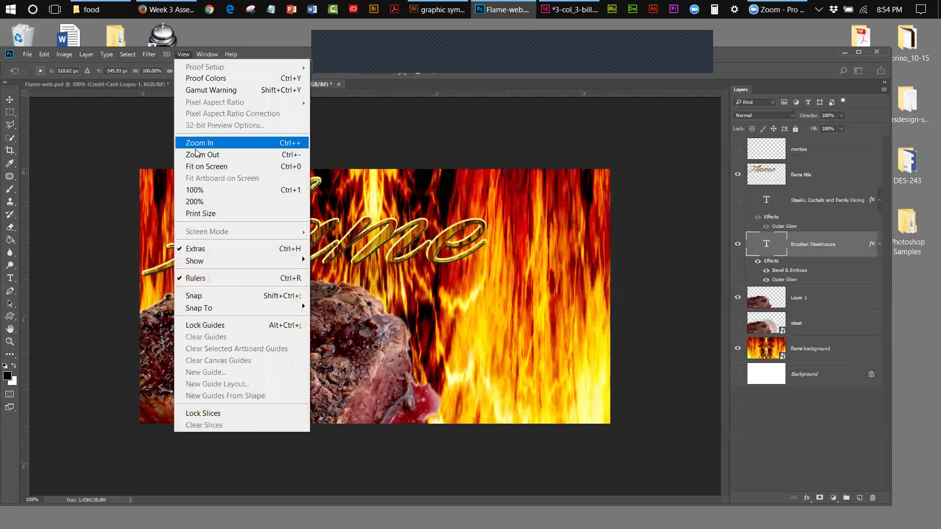
click(196, 155)
click(179, 54)
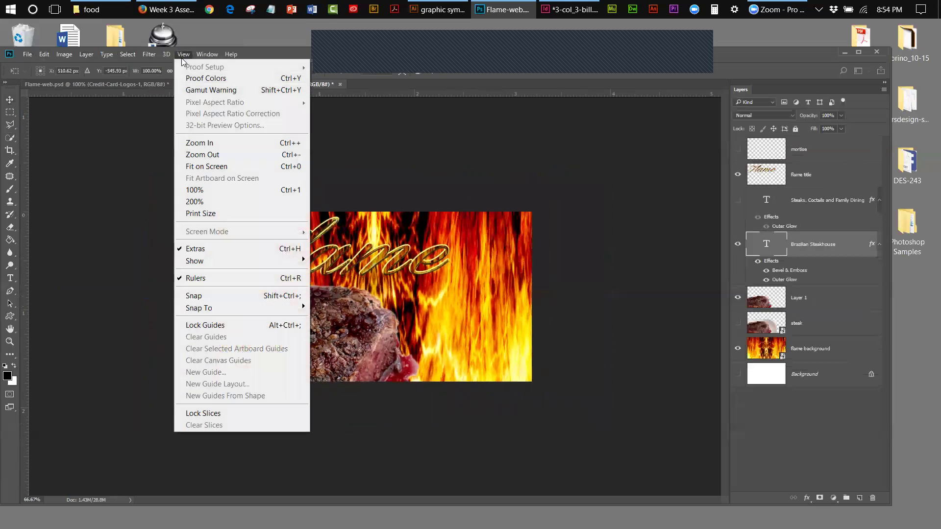
click(192, 155)
drag(342, 118, 360, 325)
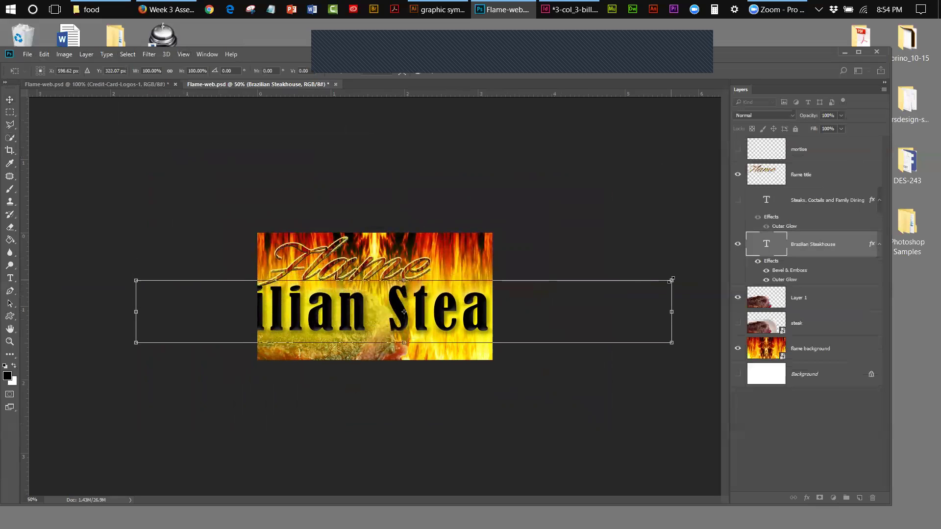
drag(647, 281, 471, 310)
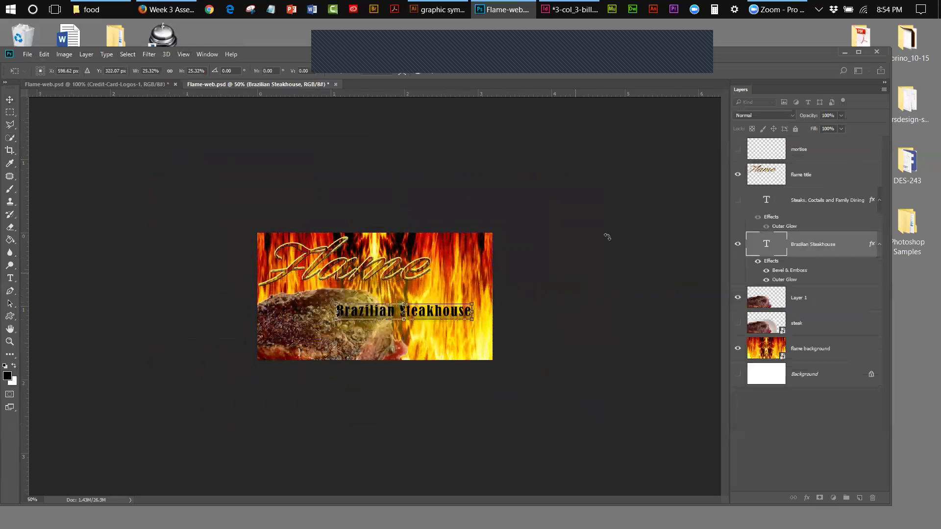
click(10, 100)
click(517, 273)
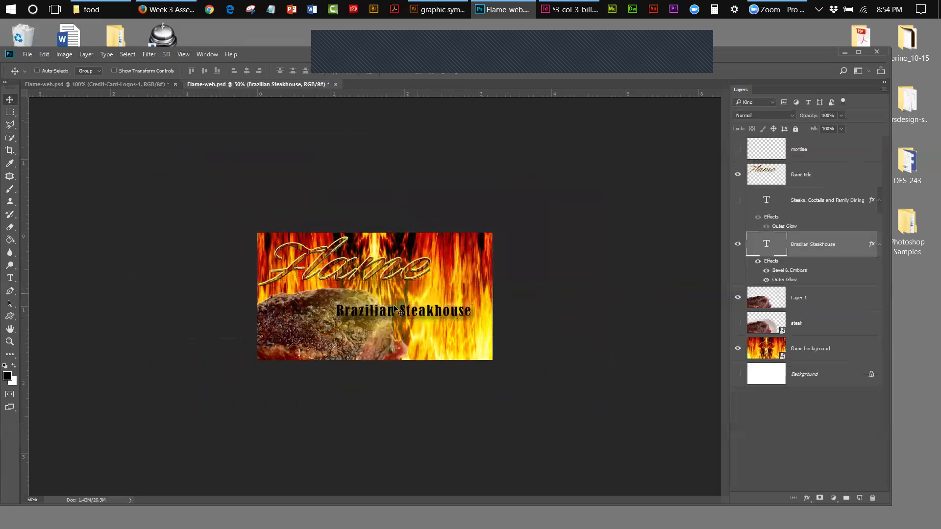
Place the Brazilian Steakhouse text over the upper steak, matching the finished banner, and hide its Bevel & Emboss and Outer Glow effects
drag(401, 312, 356, 293)
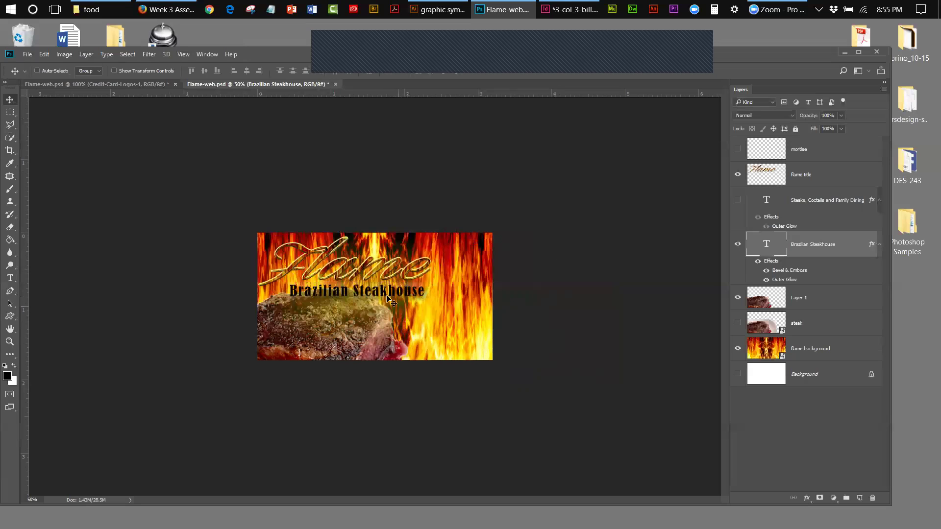
click(60, 85)
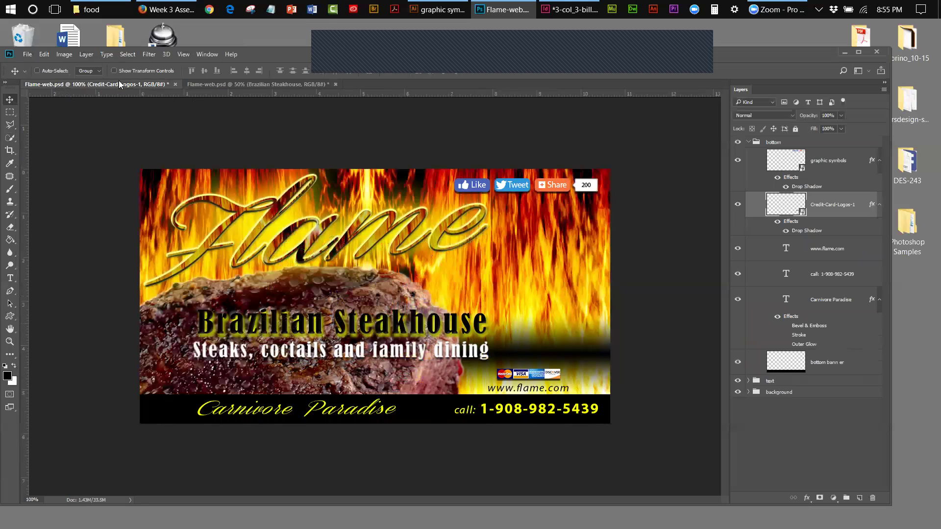
click(252, 85)
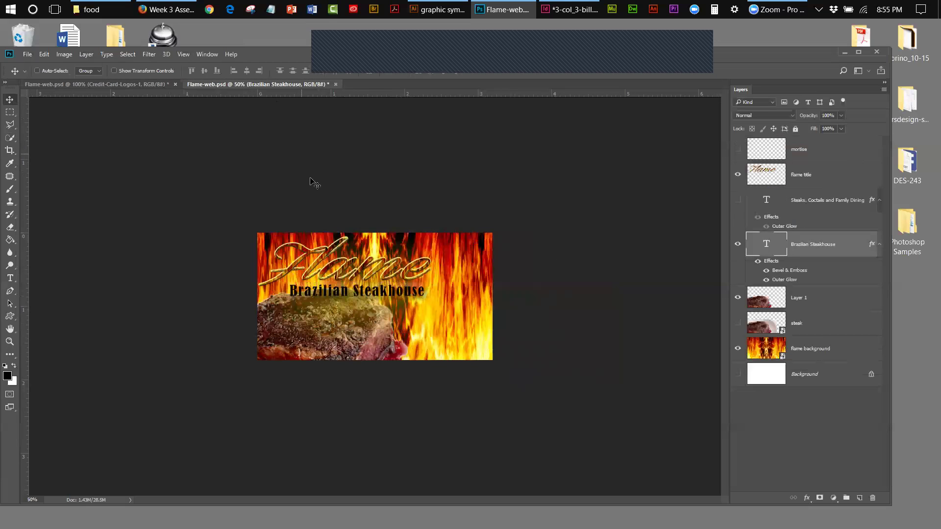
drag(346, 296, 346, 312)
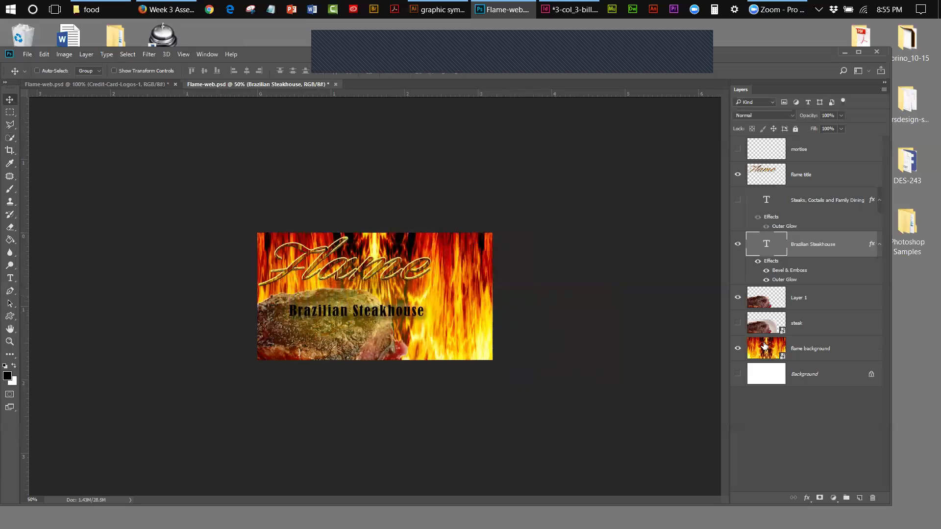
click(767, 271)
click(767, 279)
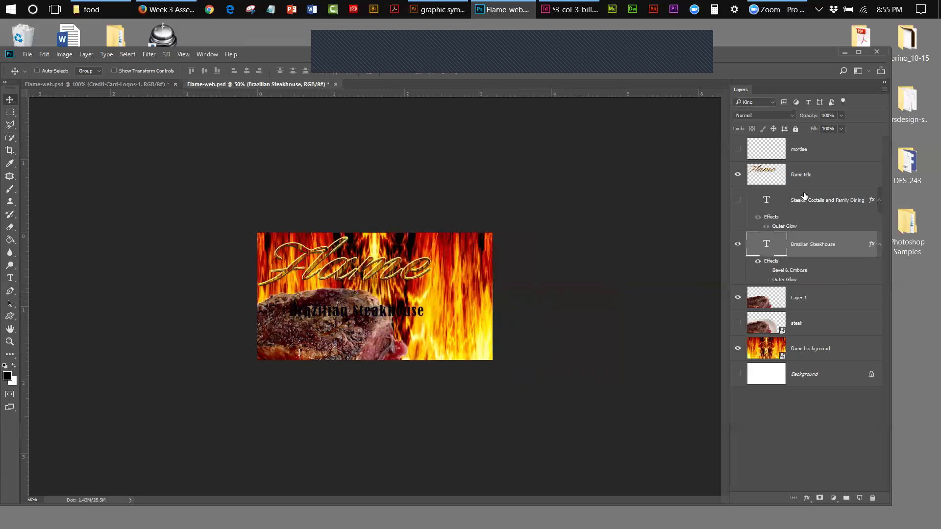
Show and select the Steaks, Coctails and Family Dining text layer
click(738, 201)
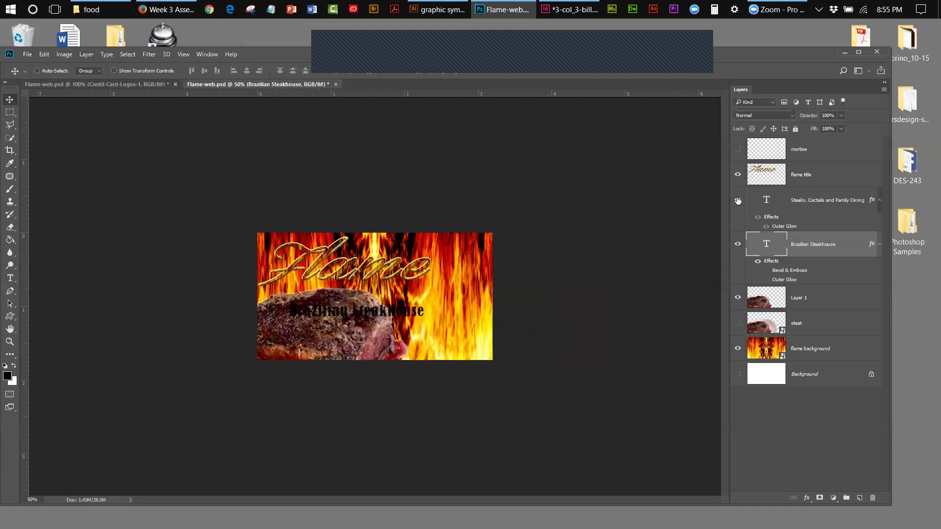
click(804, 200)
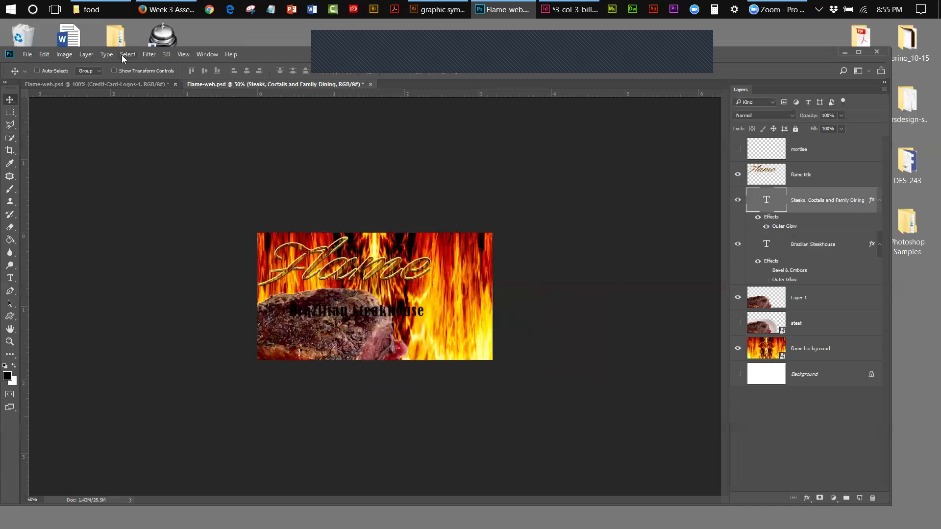
click(45, 54)
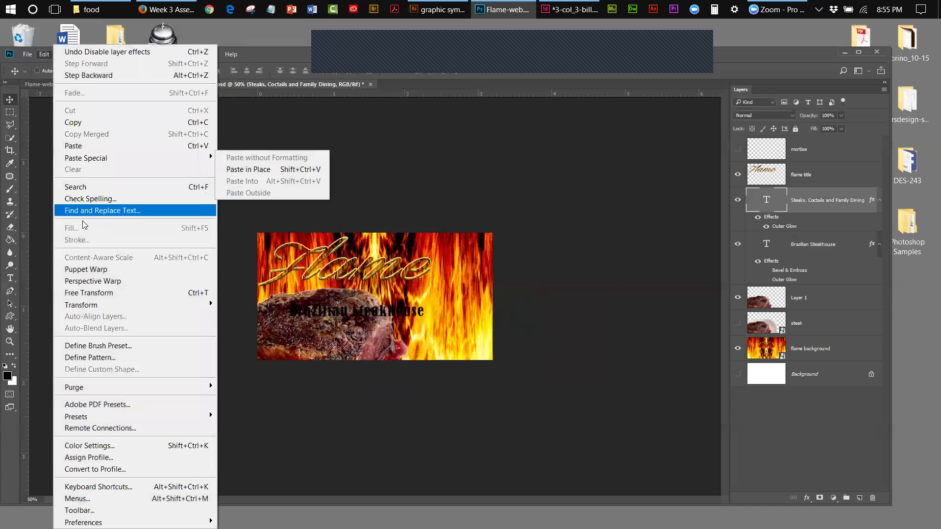
click(94, 293)
drag(523, 149, 454, 335)
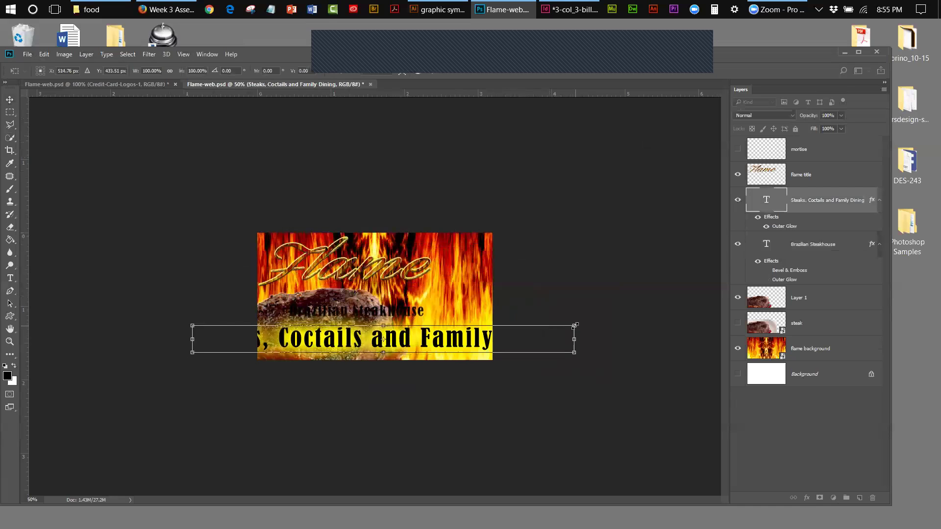
drag(554, 325, 378, 325)
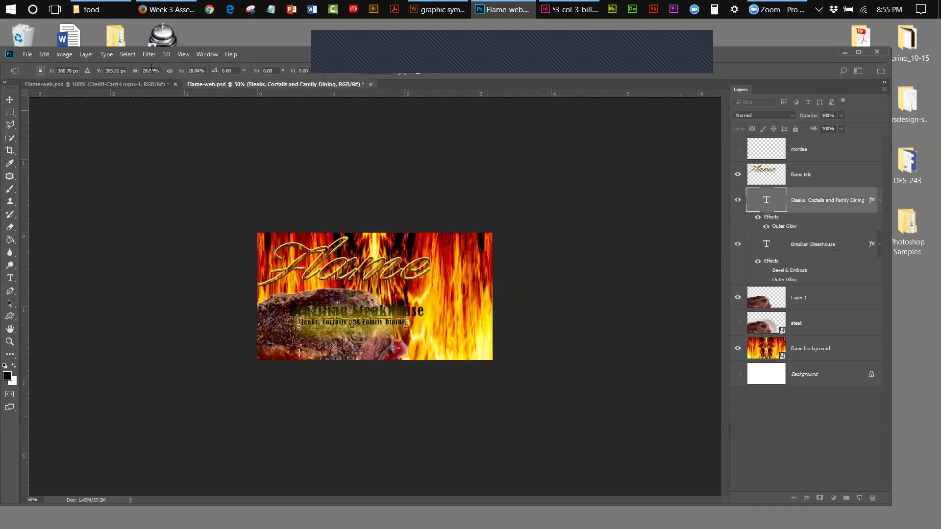
click(93, 84)
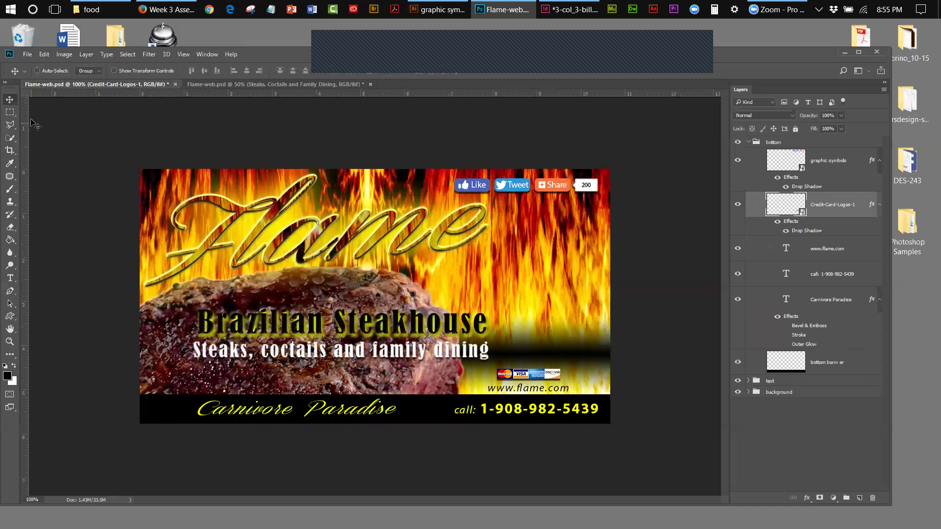
click(239, 84)
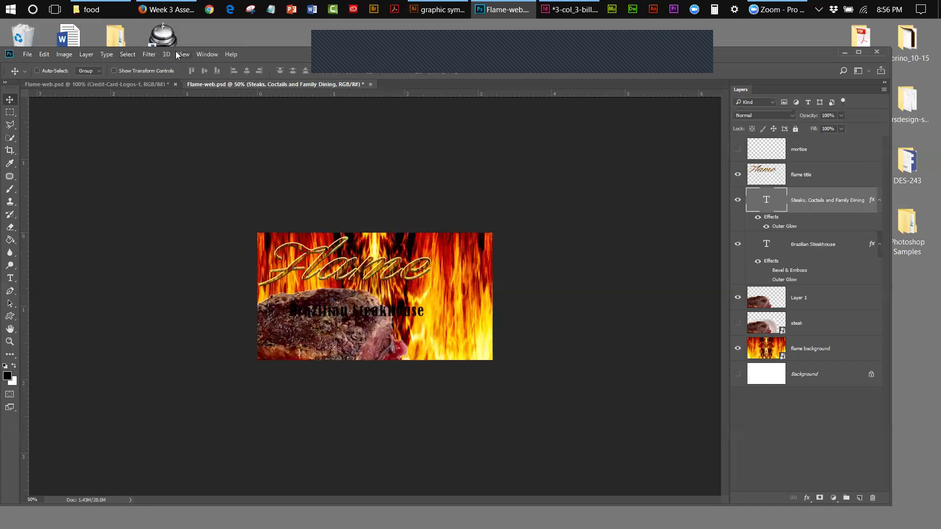
click(182, 54)
click(216, 166)
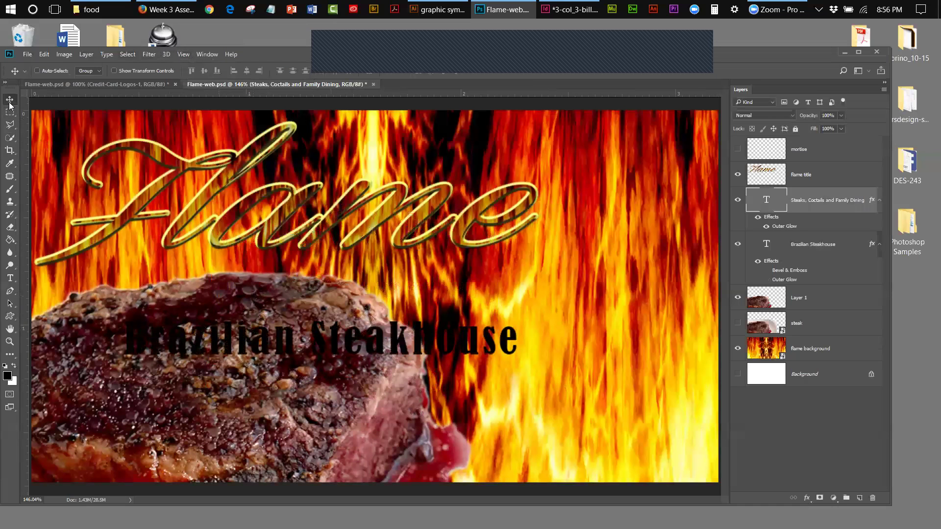
mouse_move(323, 341)
mouse_down()
mouse_move(315, 310)
mouse_move(320, 340)
mouse_up()
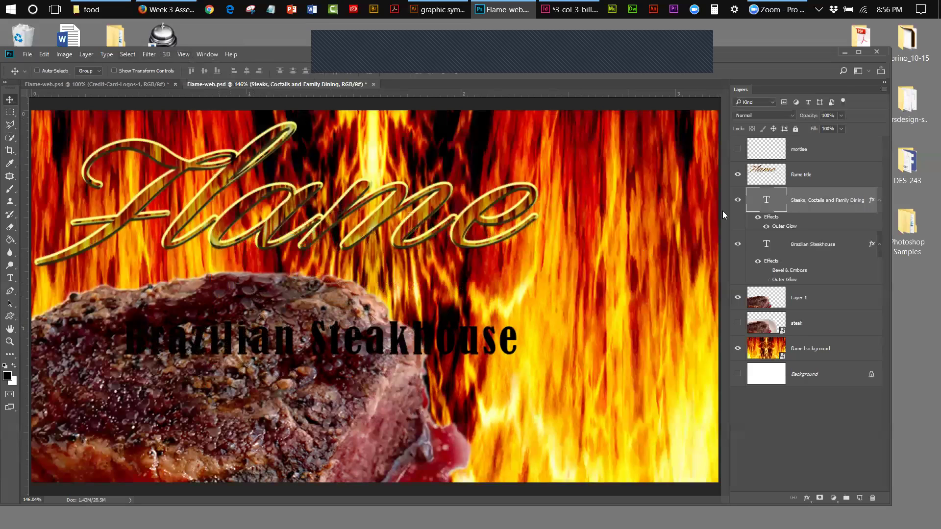
click(738, 150)
Bring the Steaks, Coctails and Family Dining text onto the lower part of the canvas and scale it to about 38%
click(183, 54)
click(192, 155)
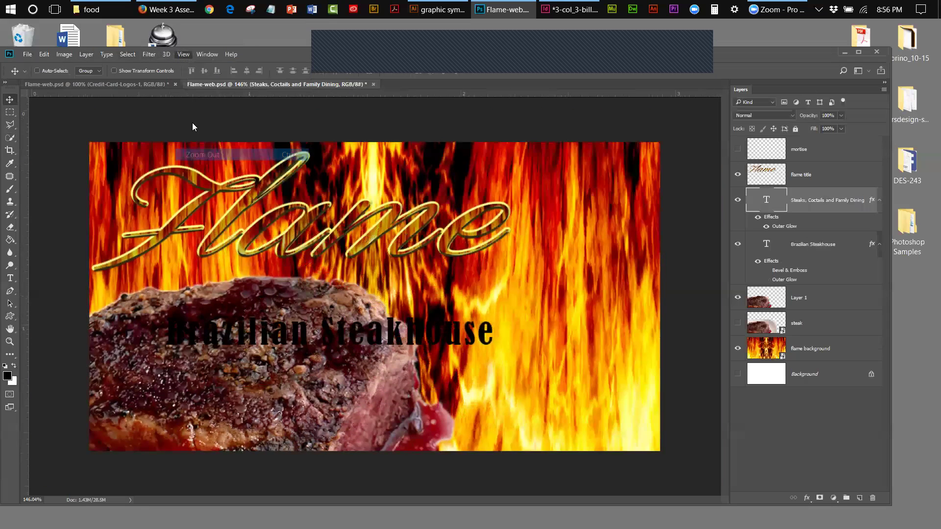
click(184, 54)
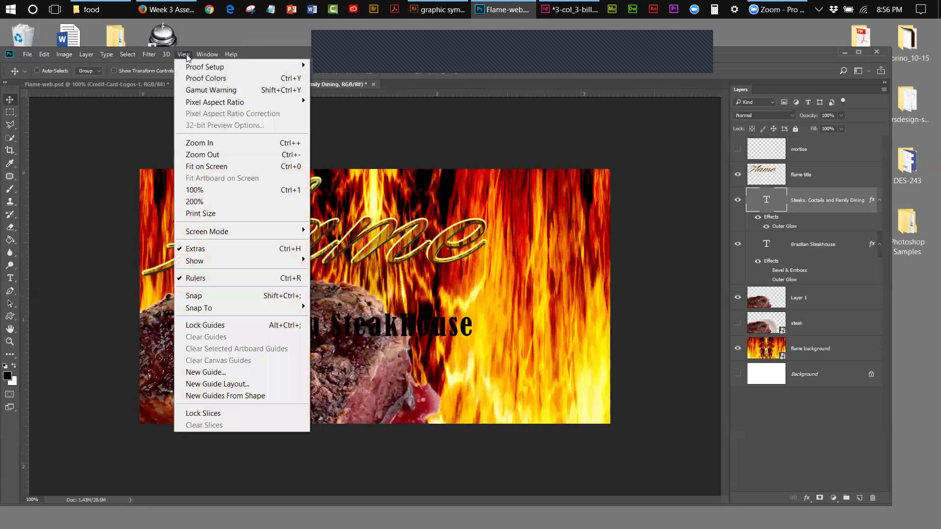
click(197, 155)
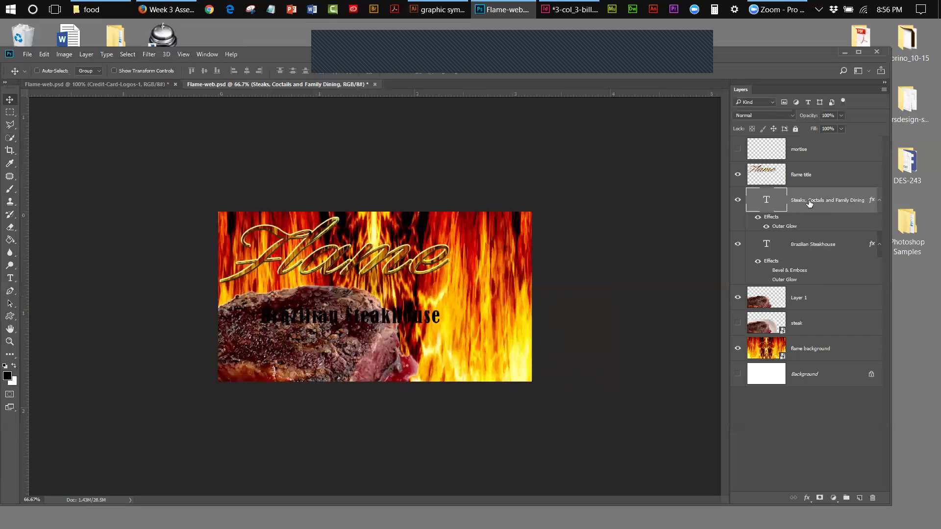
click(45, 54)
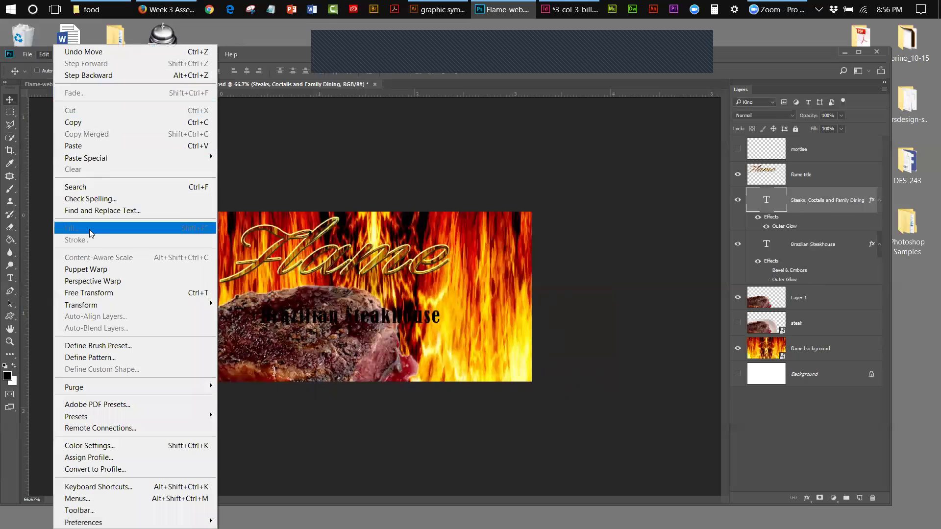
mouse_move(94, 304)
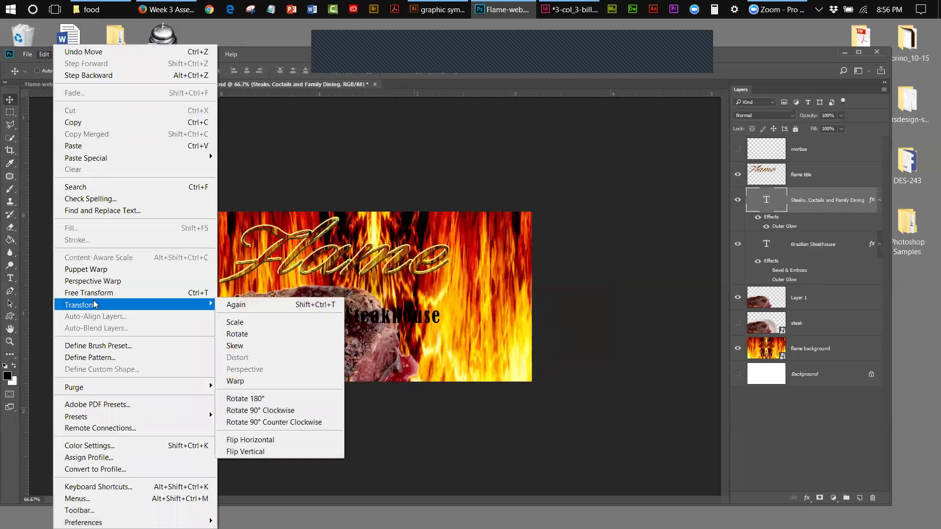
click(247, 321)
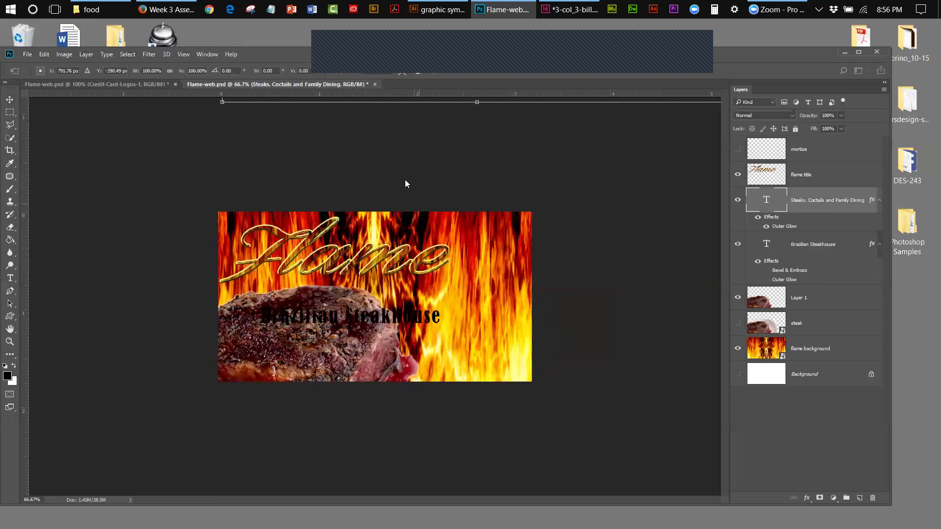
drag(357, 102, 290, 371)
key(shift+Up)
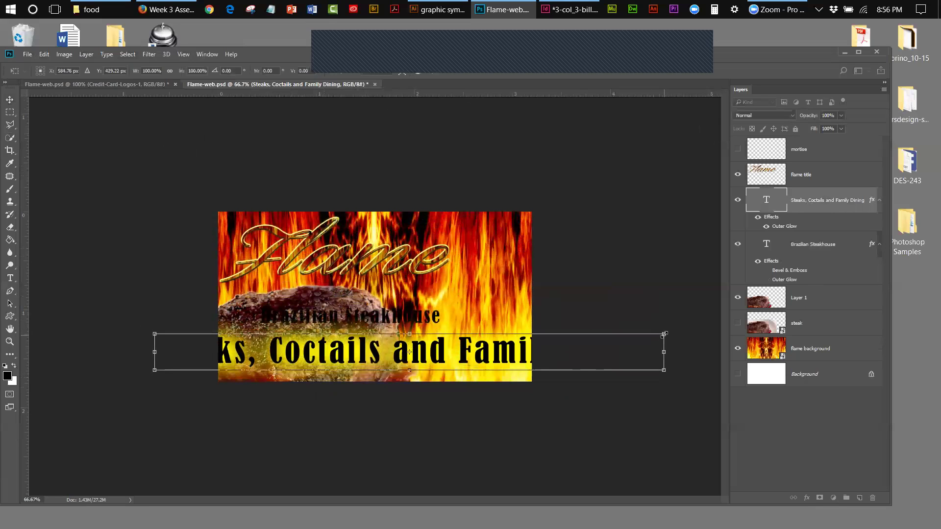
drag(663, 333, 507, 338)
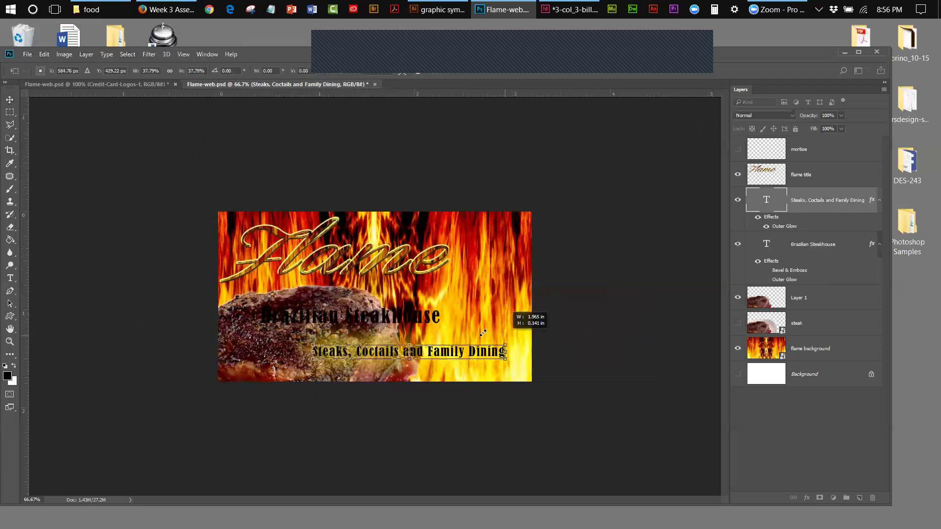
Position the tagline directly beneath the Brazilian Steakhouse text and apply the transform
drag(424, 349, 374, 334)
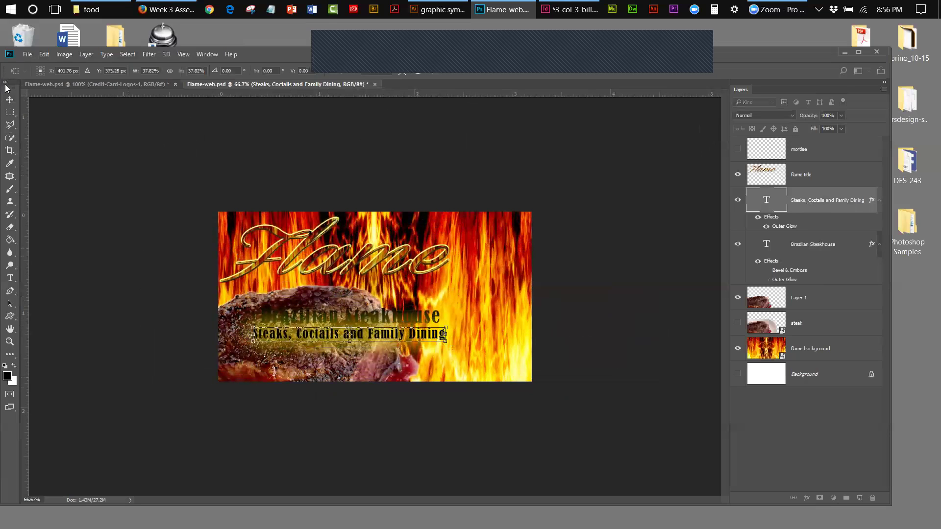
click(9, 100)
click(511, 273)
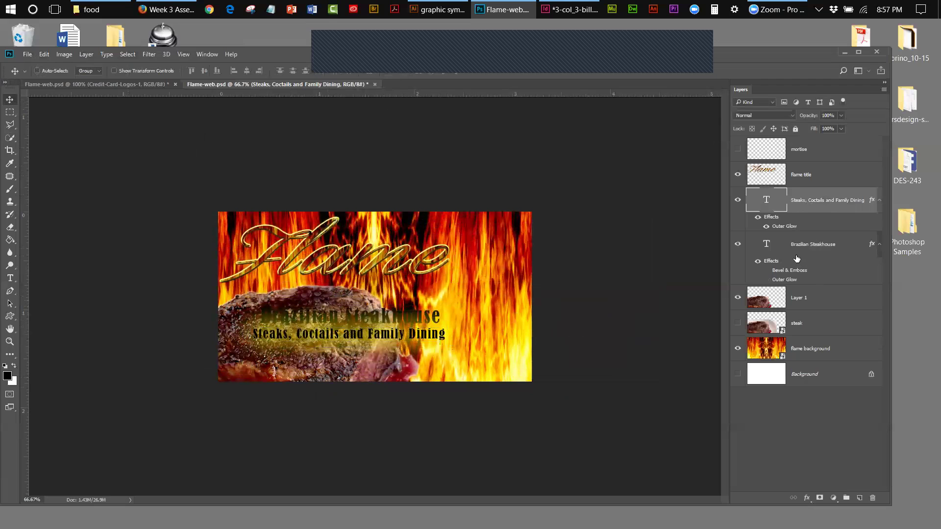
Turn off all layer effects on the Steaks, Coctails and Family Dining text
click(757, 218)
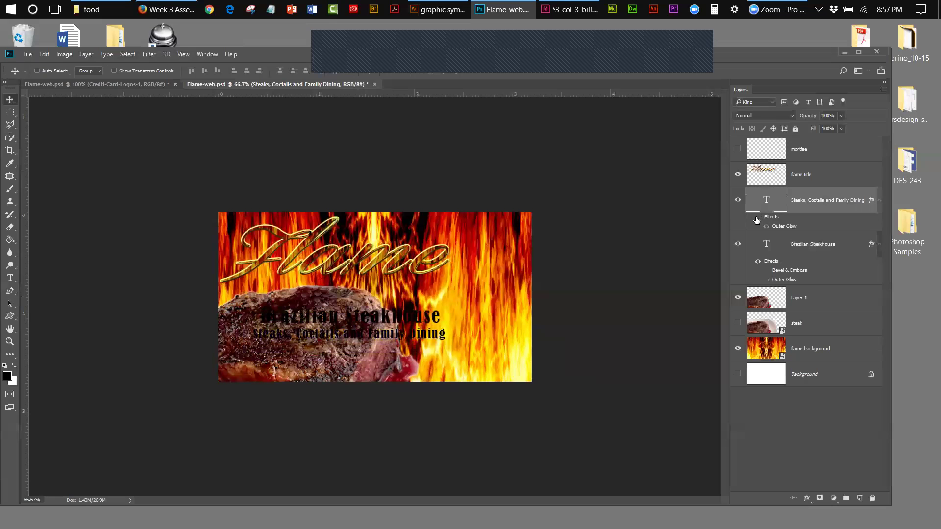
click(183, 54)
click(208, 167)
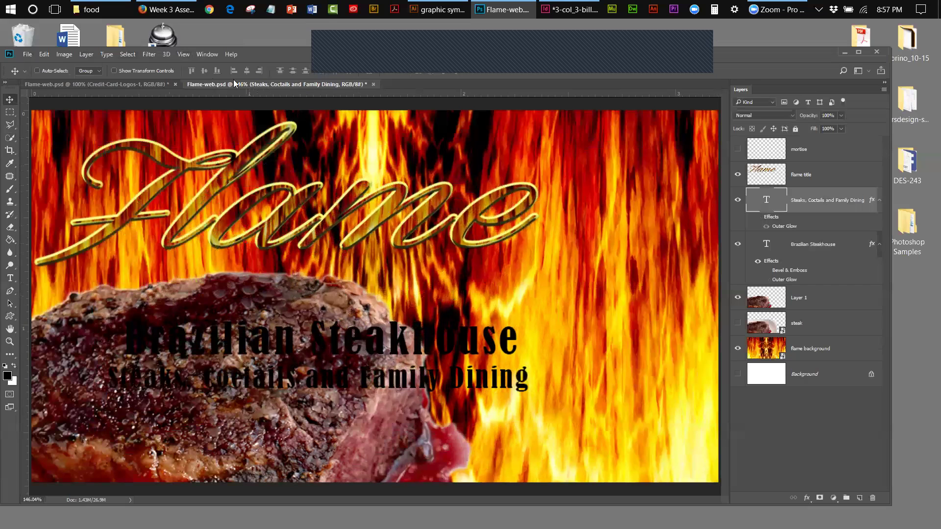
View the web banner at 100% and recolour the Steaks, Coctails and Family Dining text white (ffffff)
click(184, 54)
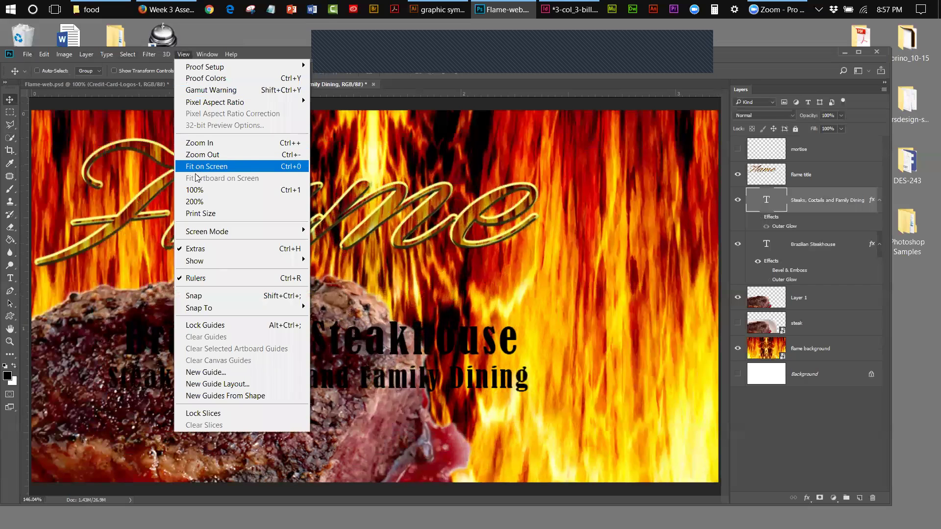
click(194, 191)
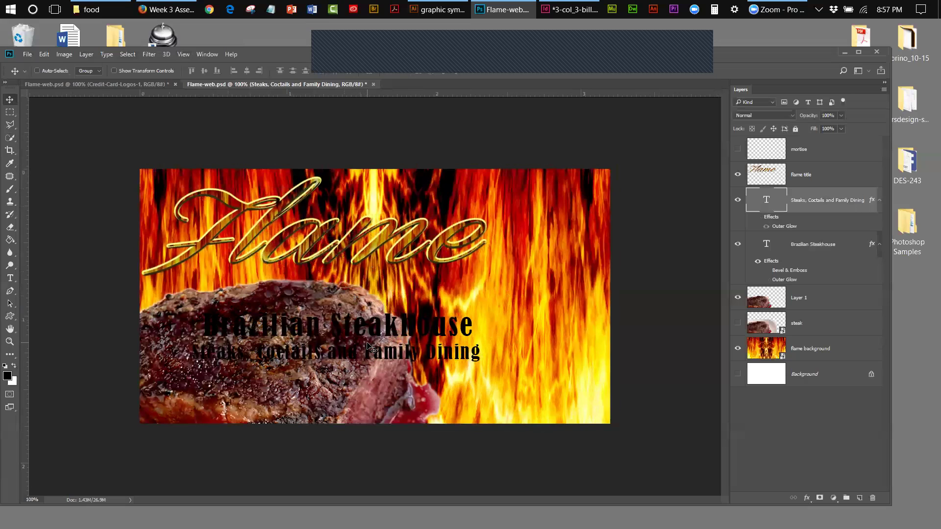
click(78, 85)
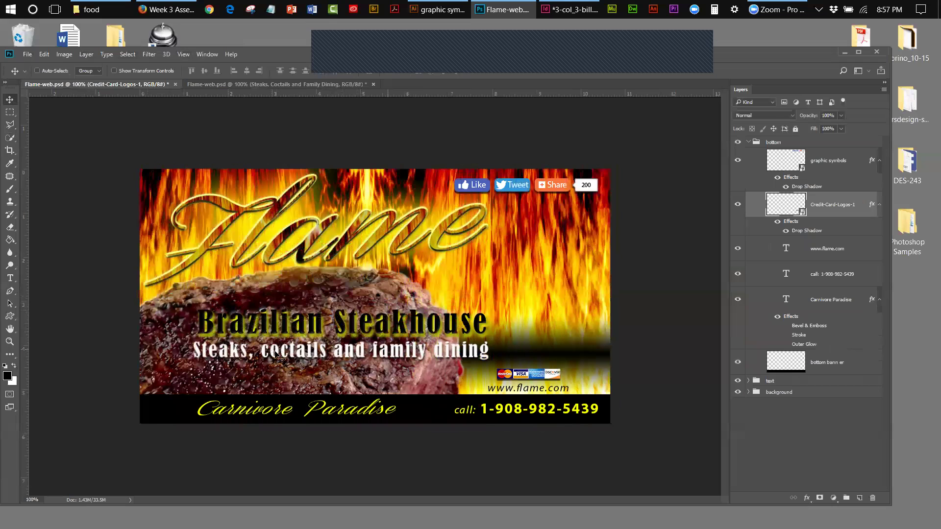
click(212, 86)
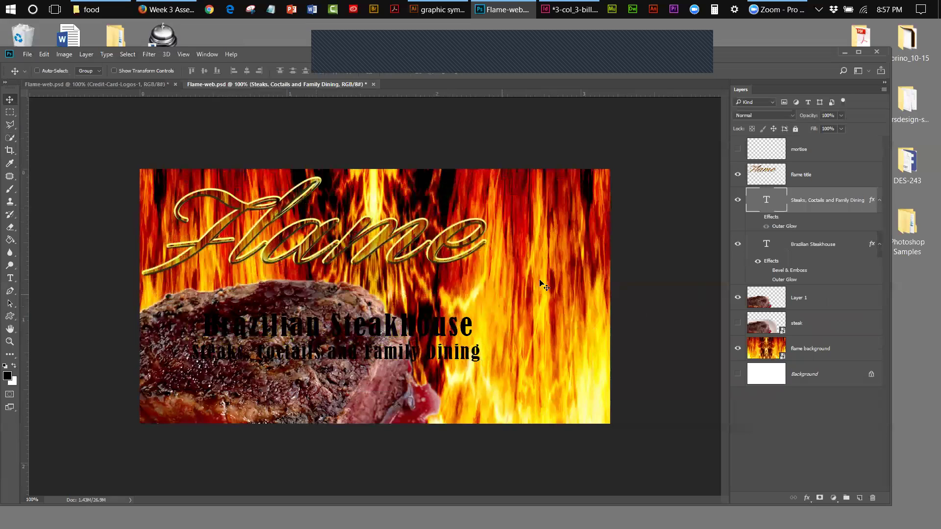
double_click(767, 199)
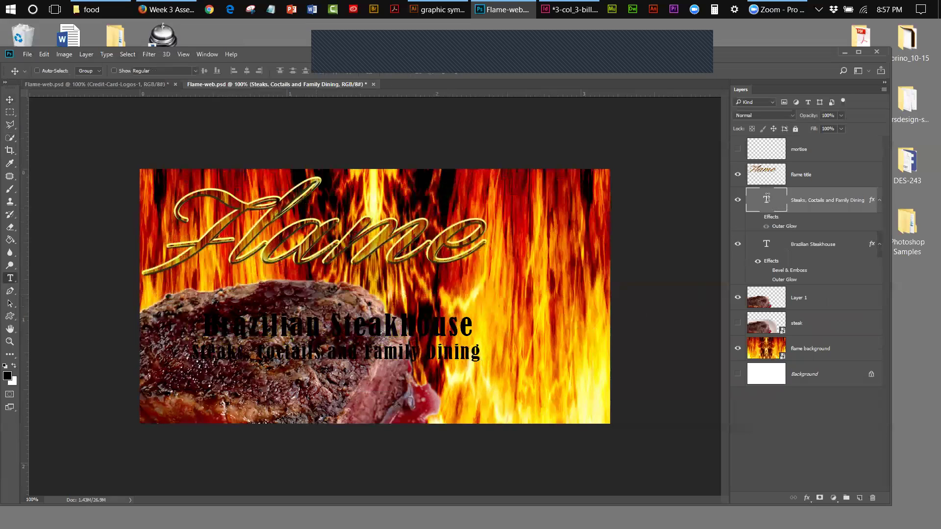
click(374, 73)
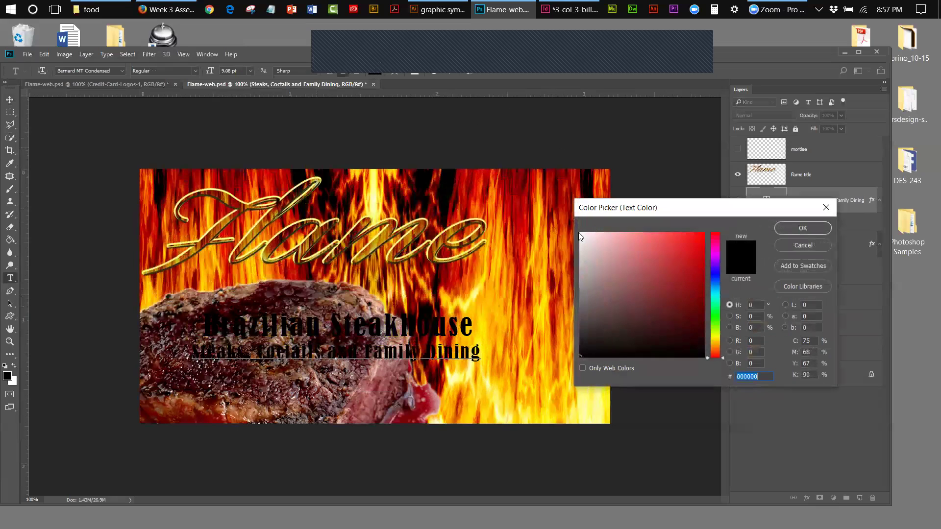
click(580, 230)
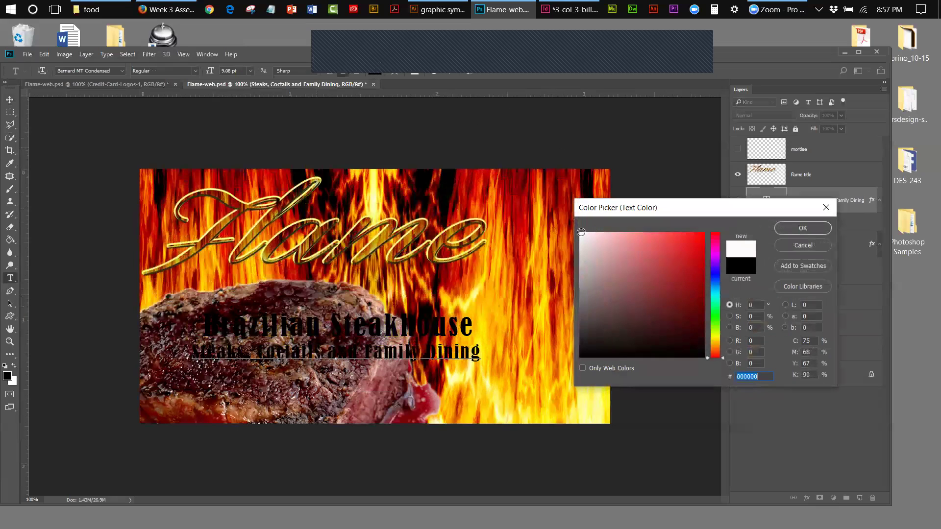
click(825, 228)
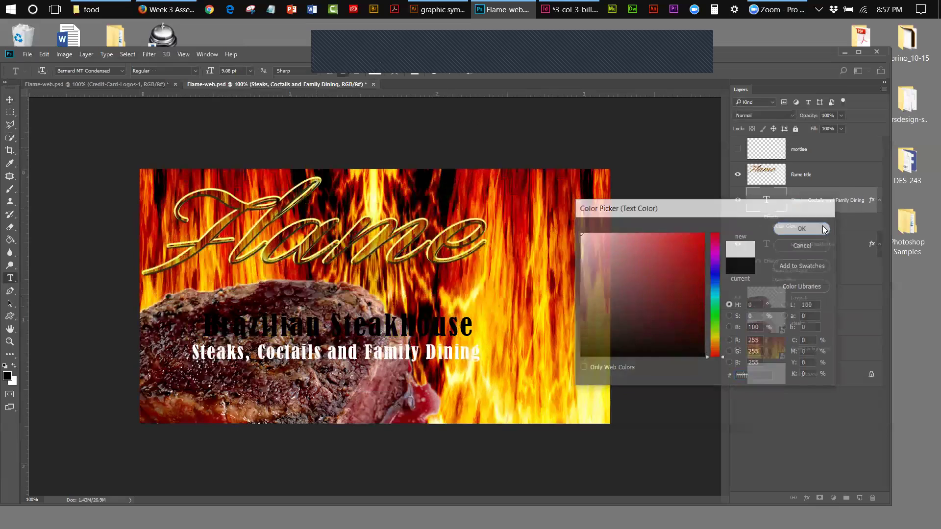
click(9, 101)
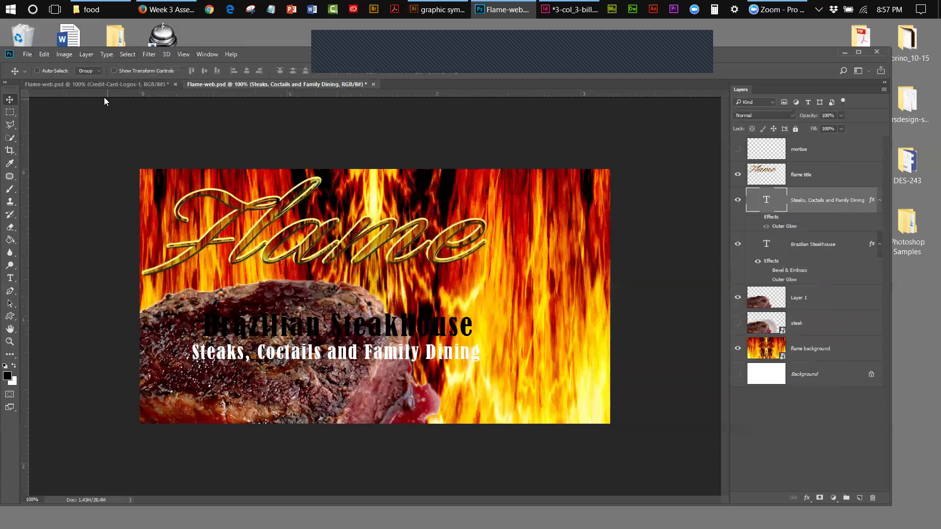
In the finished banner, expand the text group and examine the Brazilian Steakhouse text's Bevel & Emboss and Drop Shadow settings
click(94, 87)
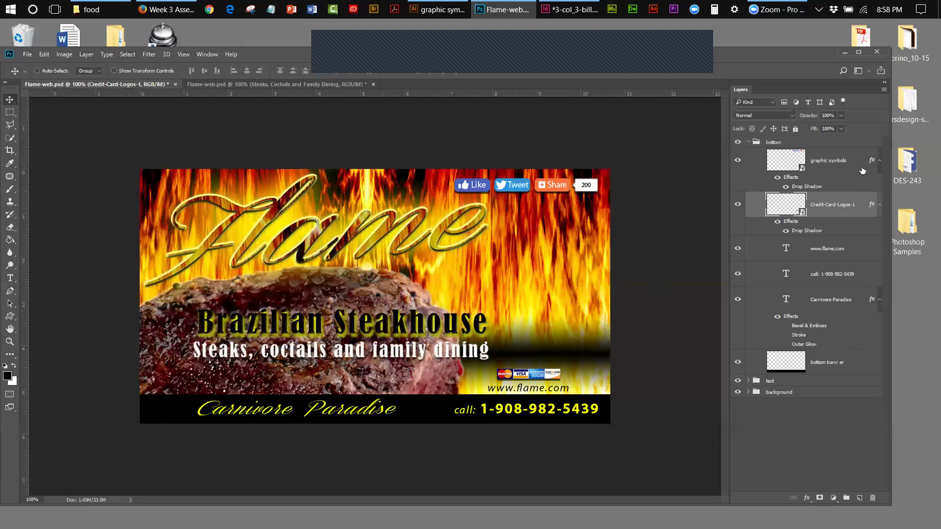
click(749, 142)
click(749, 142)
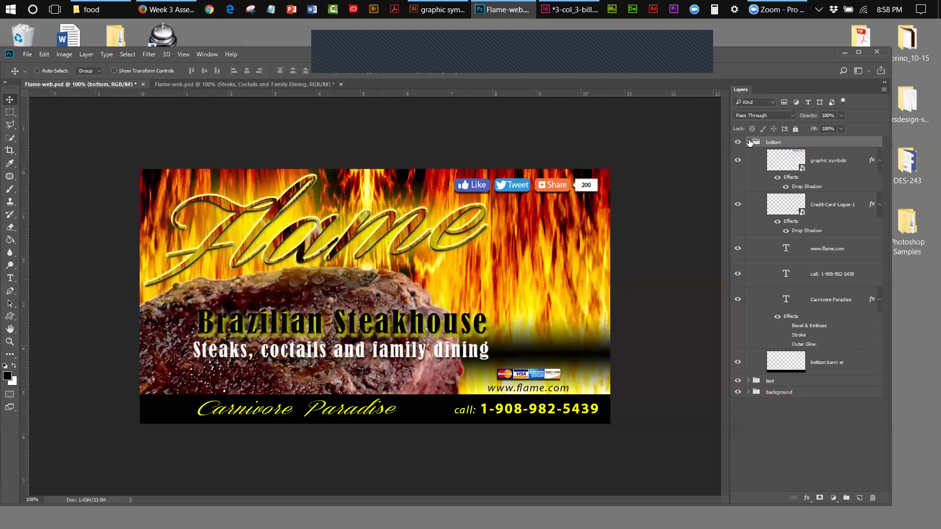
click(748, 142)
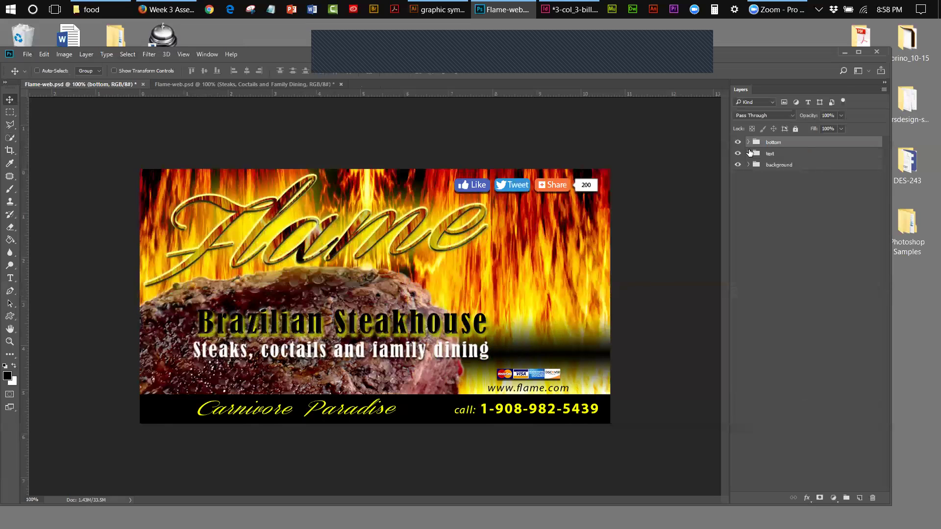
click(749, 153)
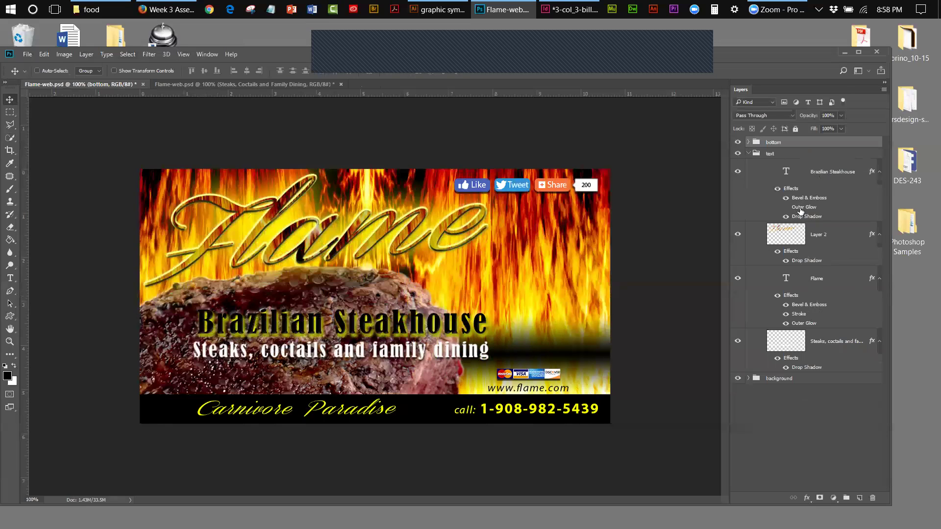
click(802, 202)
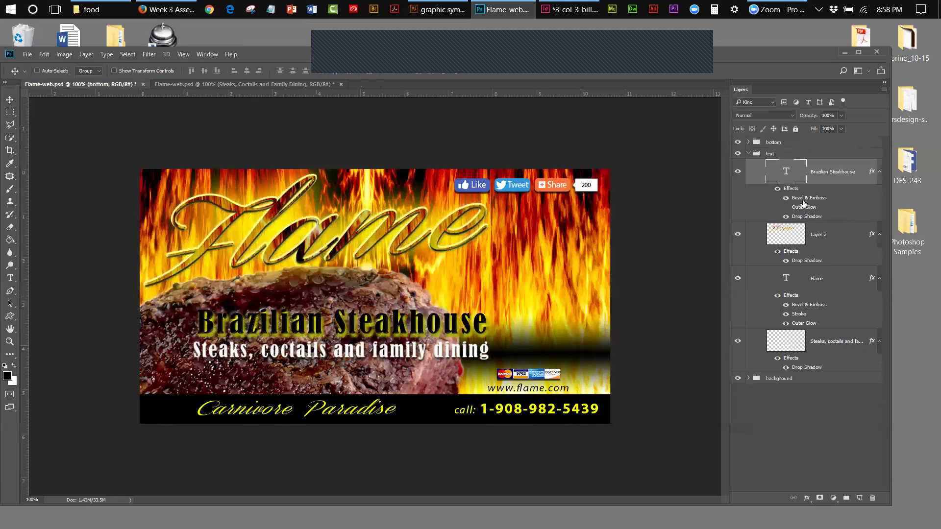
double_click(802, 198)
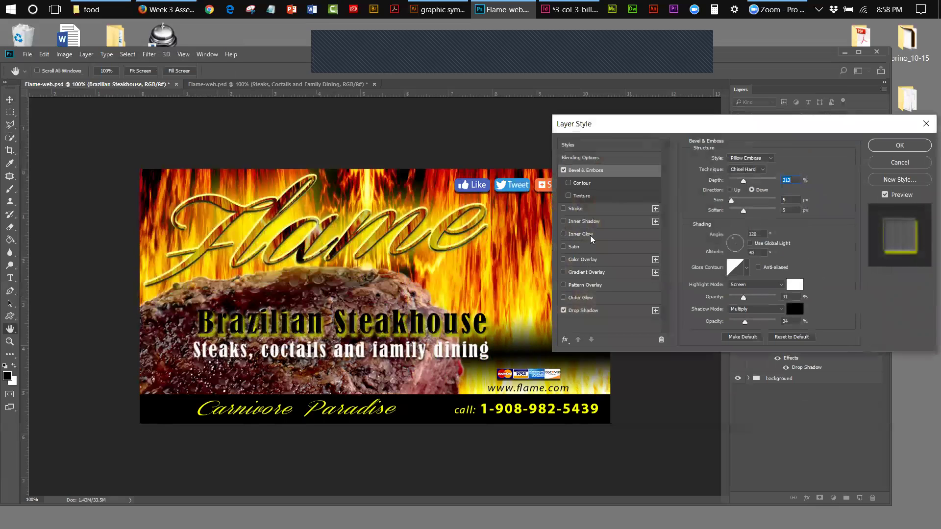
click(597, 310)
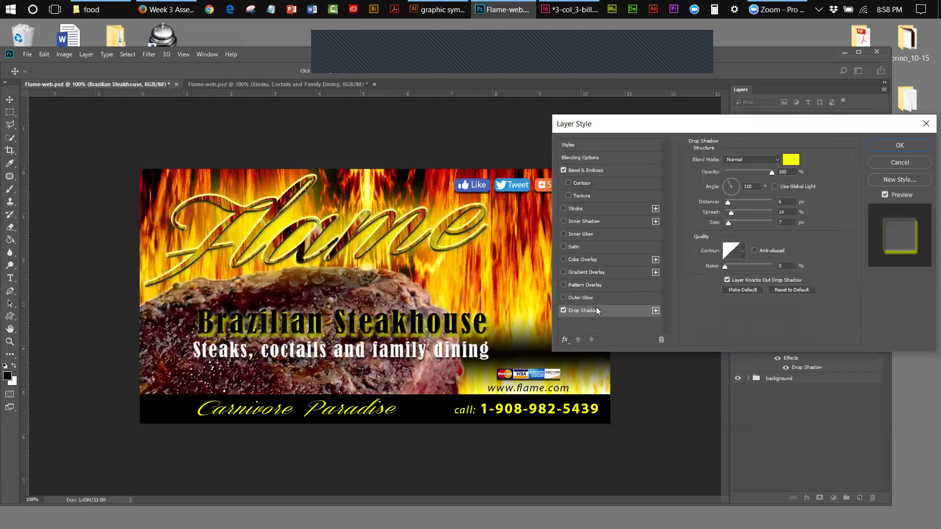
click(881, 160)
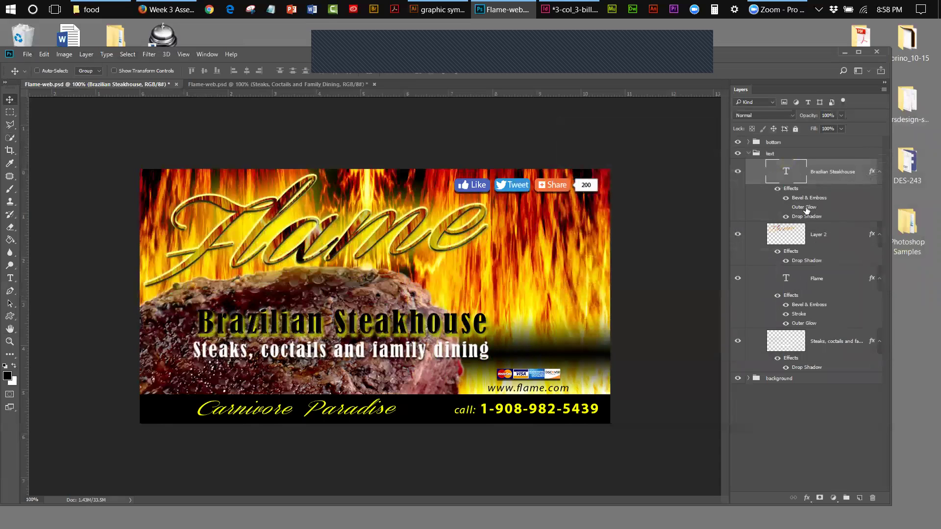
Preview the Outer Glow on the finished banner's Brazilian Steakhouse text, then delete that effect
click(786, 208)
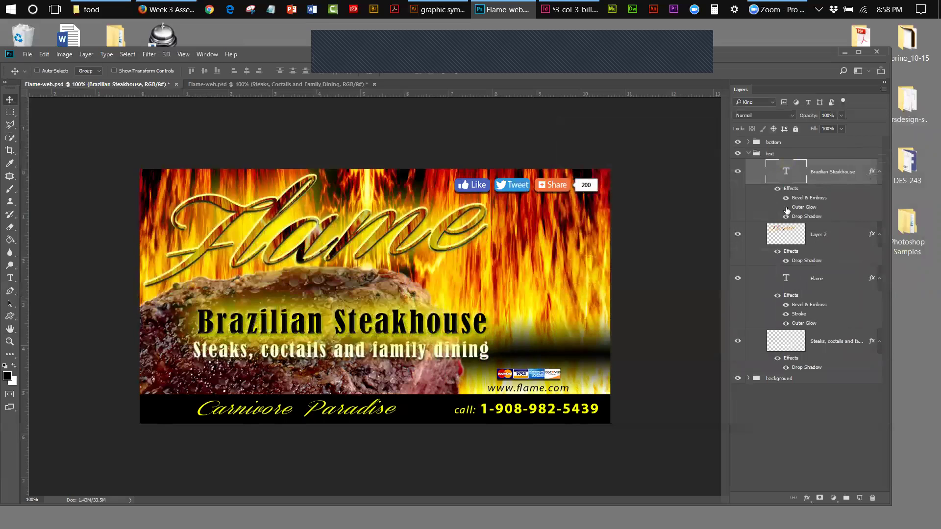
click(786, 209)
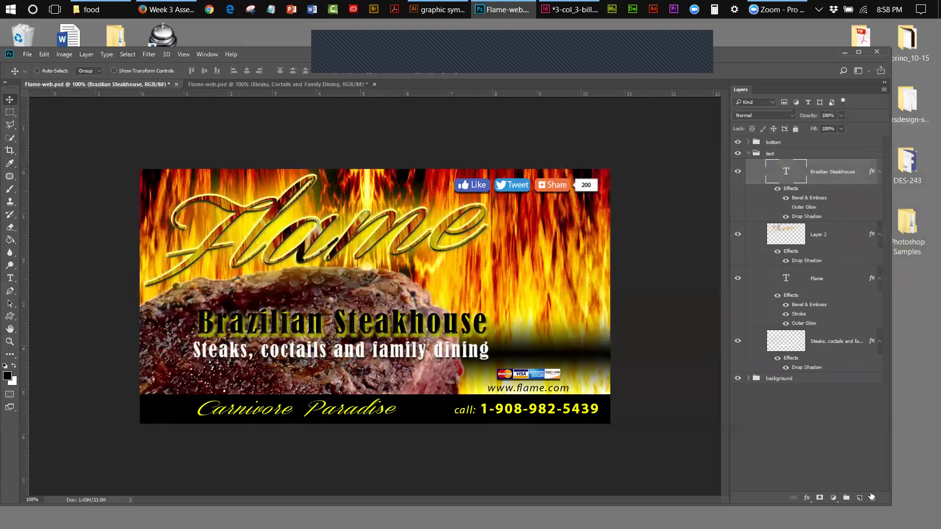
drag(815, 211, 873, 498)
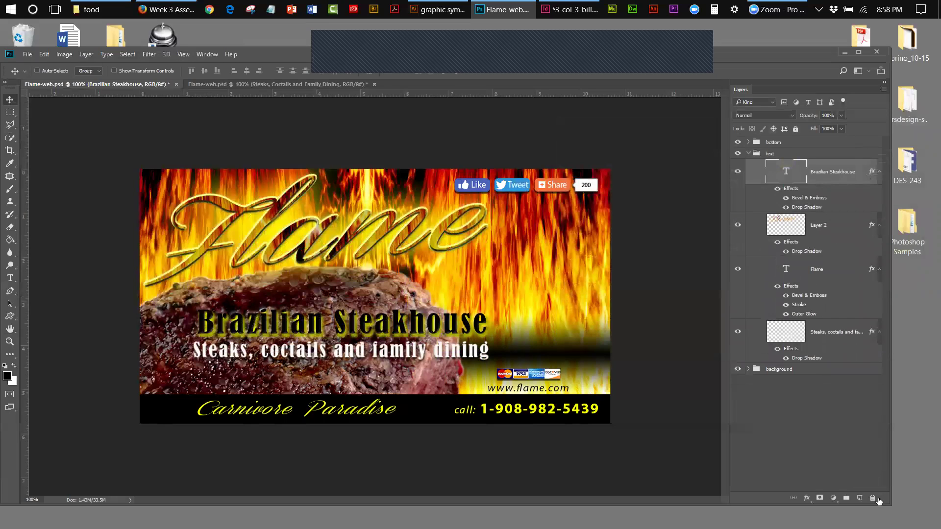
Review the remaining bevel and drop shadow settings of the finished banner's Brazilian Steakhouse text
double_click(807, 198)
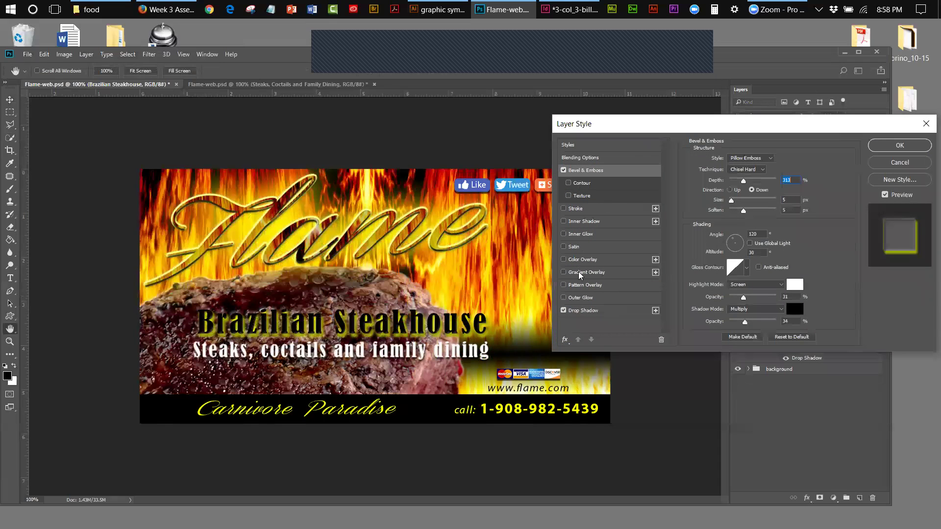
click(580, 310)
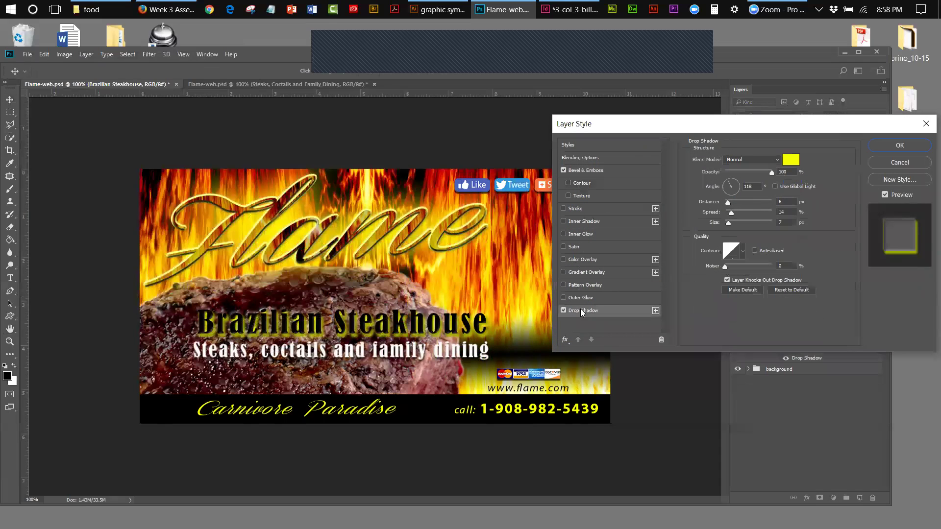
click(886, 144)
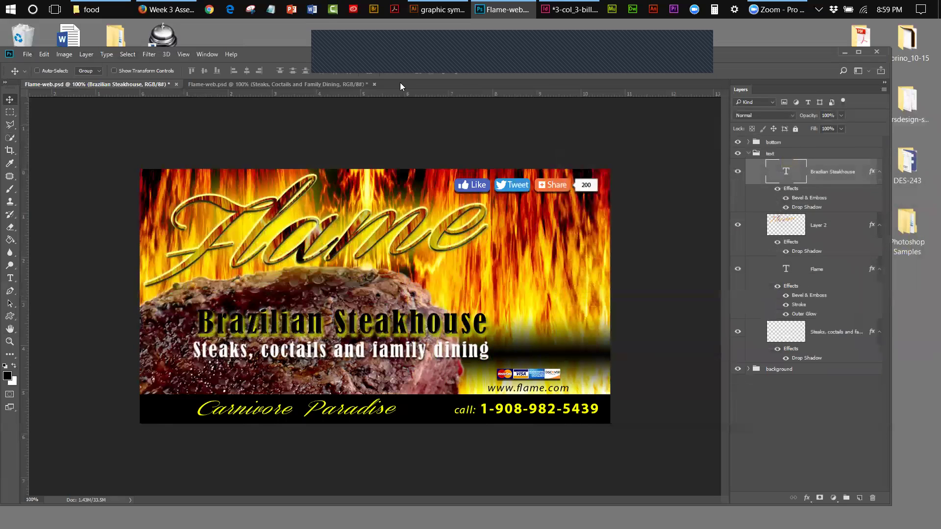
In the new banner, enable Bevel & Emboss and Drop Shadow on the Steaks, Coctails and Family Dining text and disable Outer Glow
click(304, 86)
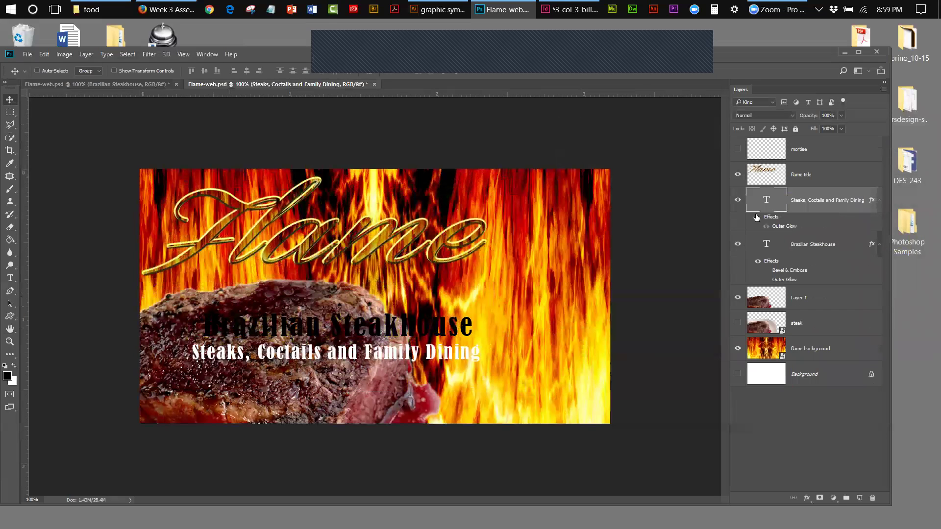
click(807, 498)
click(856, 387)
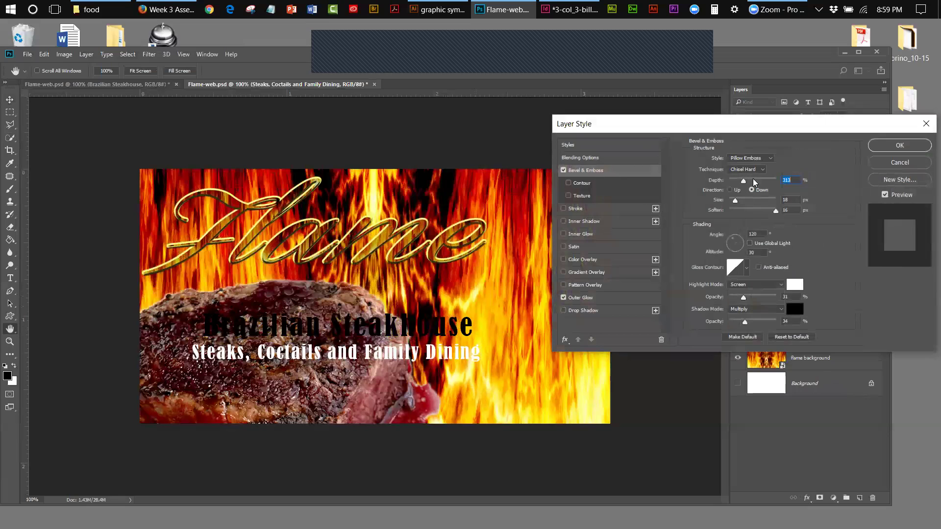
click(564, 297)
click(578, 307)
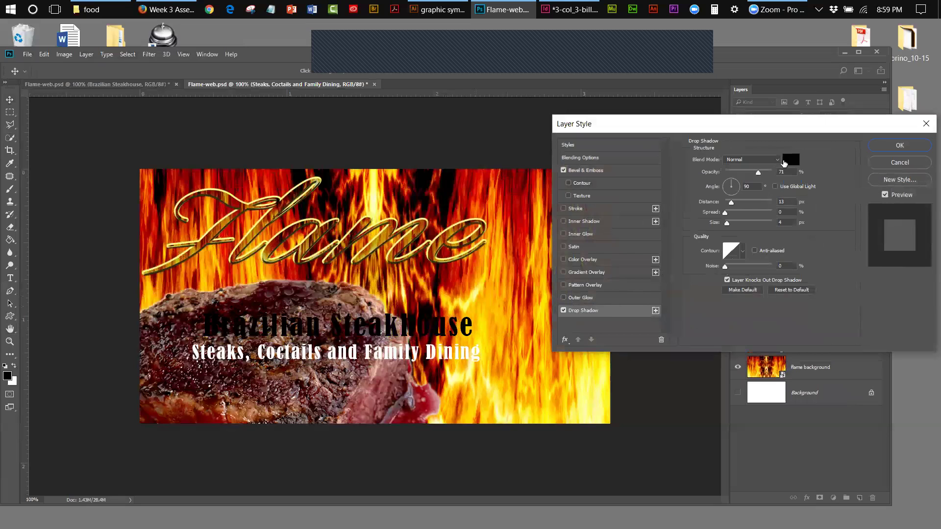
Set the tagline's drop shadow to yellow-green e2fc04 with Normal blend mode, apply the style and compare with the finished banner
click(792, 160)
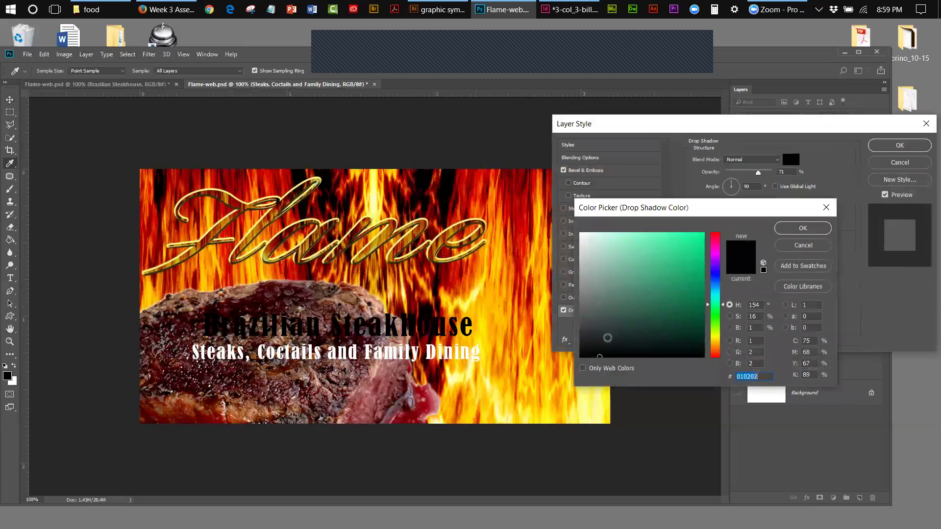
click(714, 337)
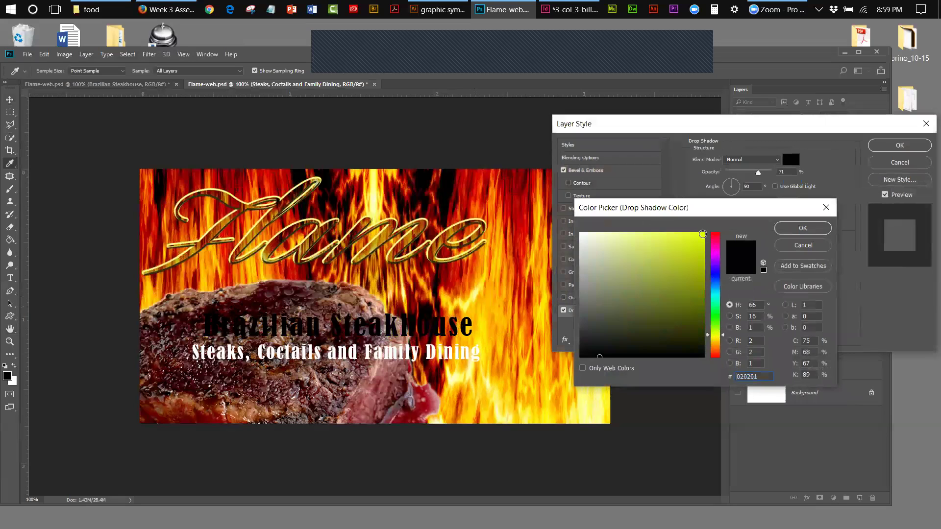
click(703, 233)
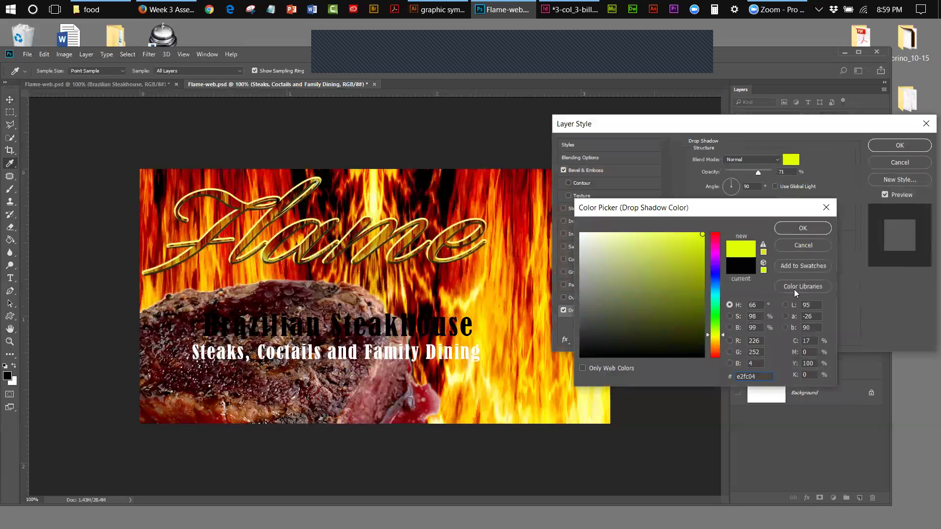
click(799, 231)
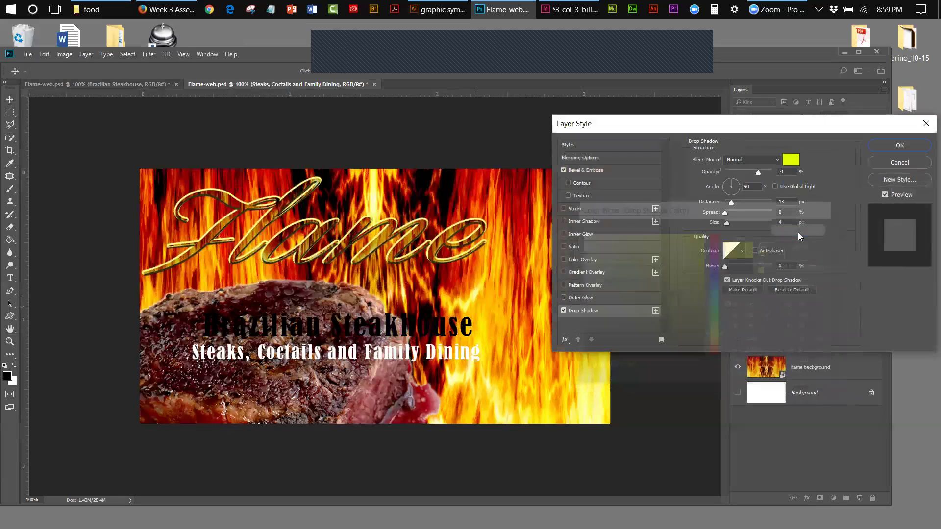
click(743, 160)
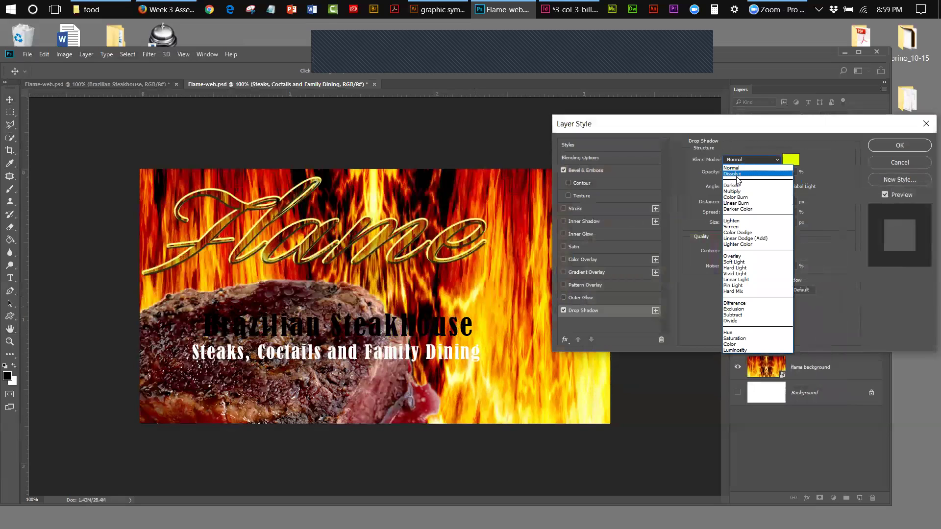
click(734, 169)
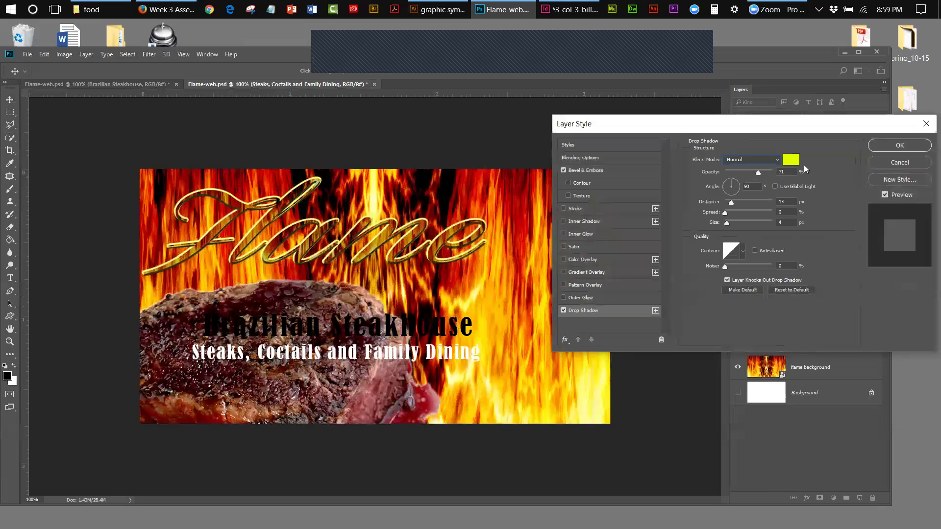
click(875, 145)
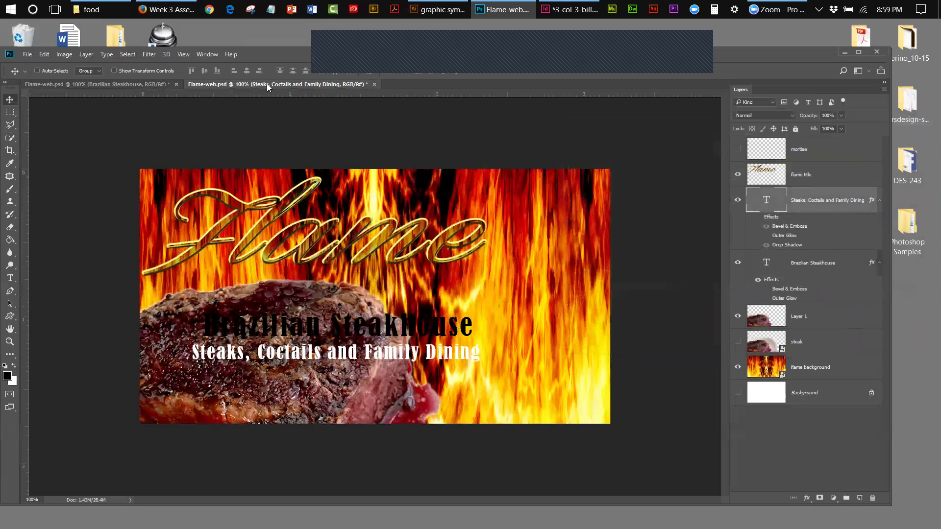
click(129, 82)
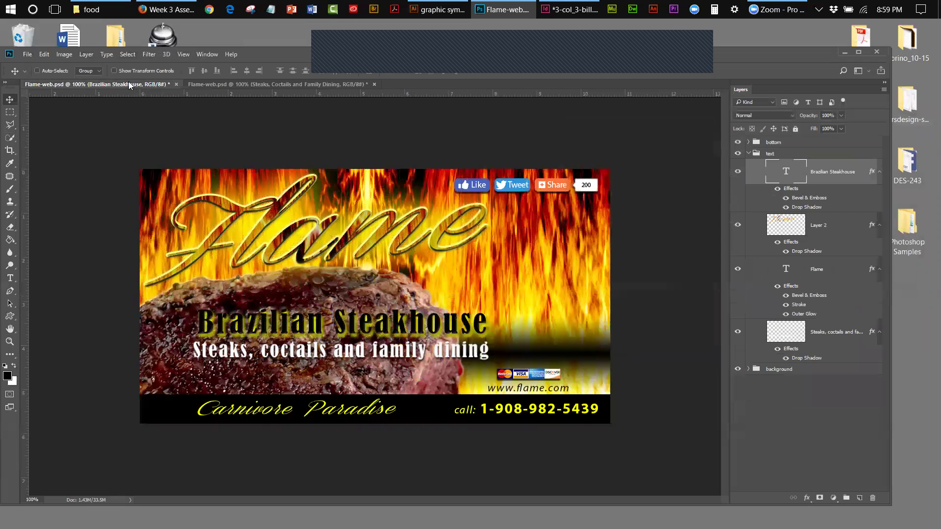
click(196, 84)
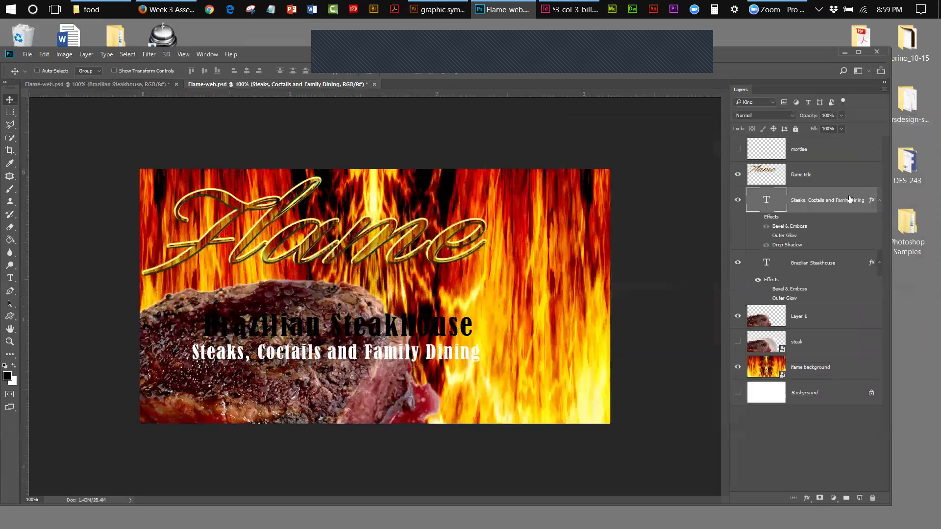
On the new banner's Brazilian Steakhouse text, enable Bevel & Emboss and Drop Shadow and turn off Outer Glow
click(821, 266)
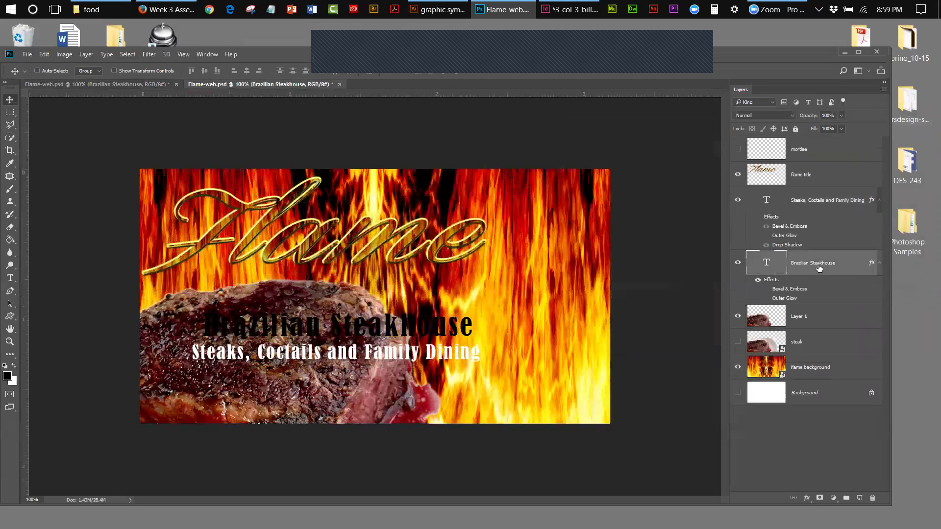
double_click(786, 290)
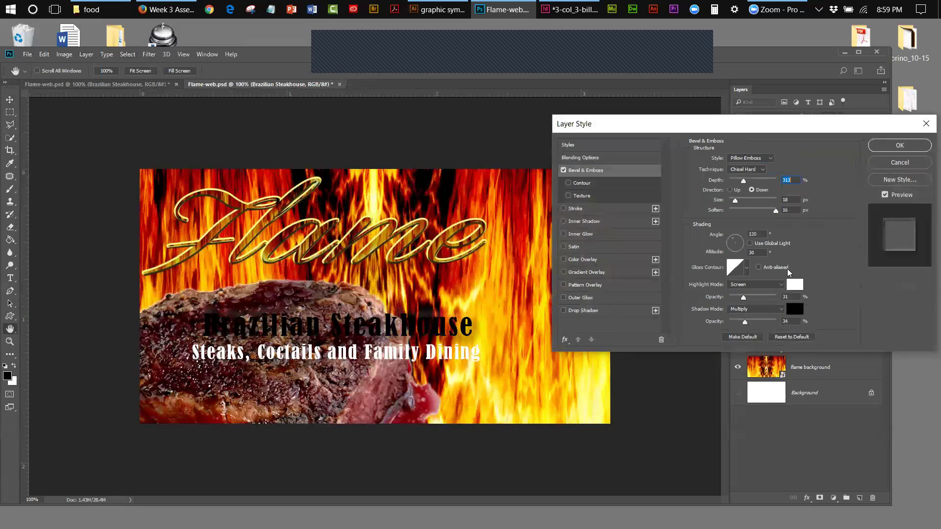
click(887, 163)
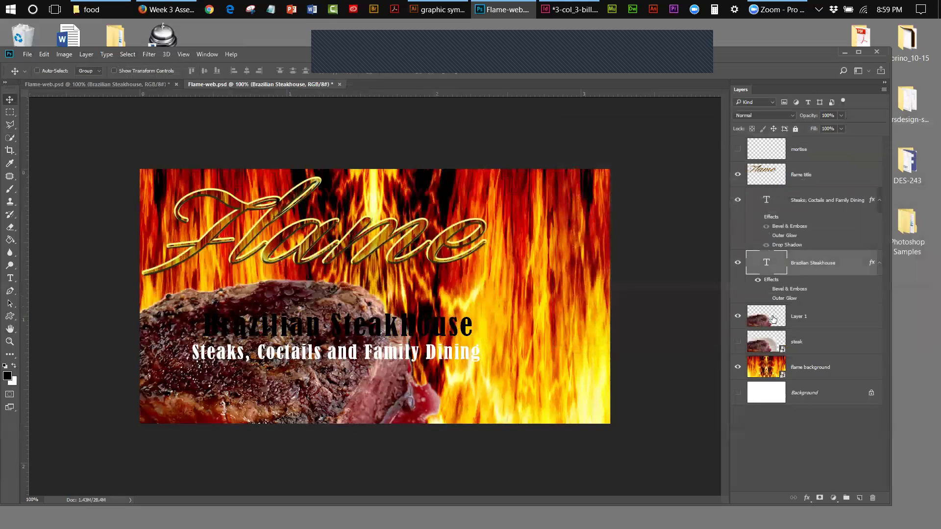
click(767, 289)
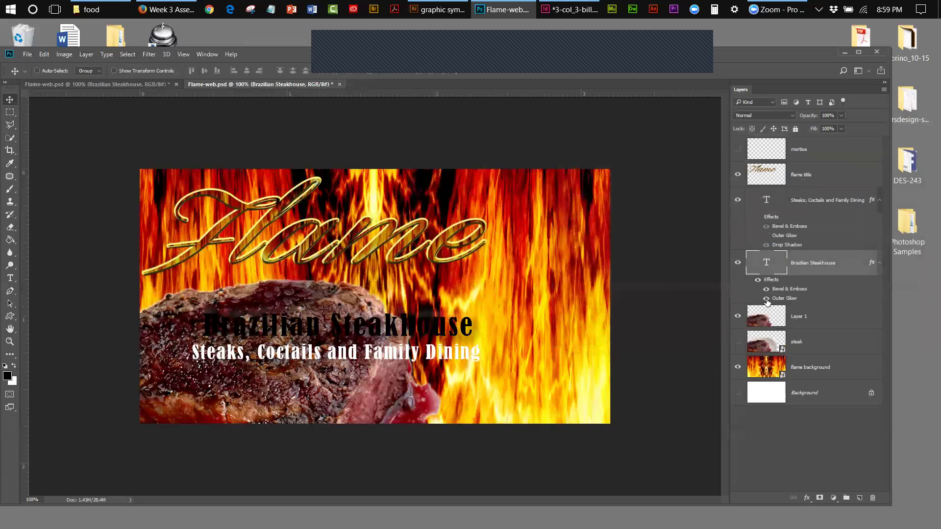
click(766, 299)
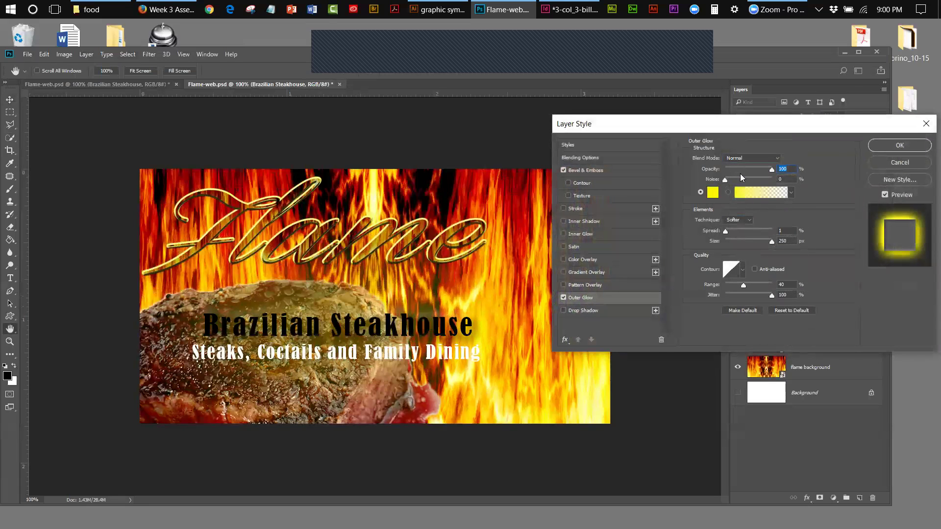
click(564, 309)
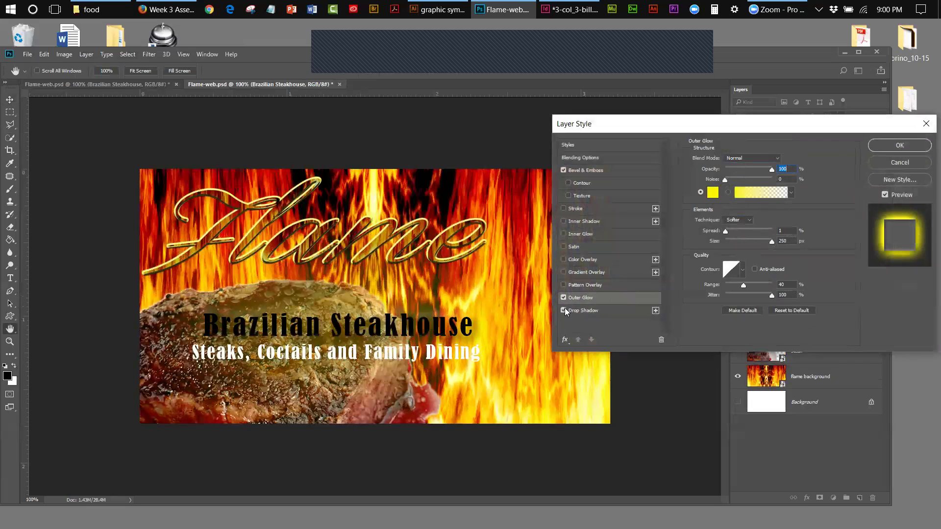
click(563, 297)
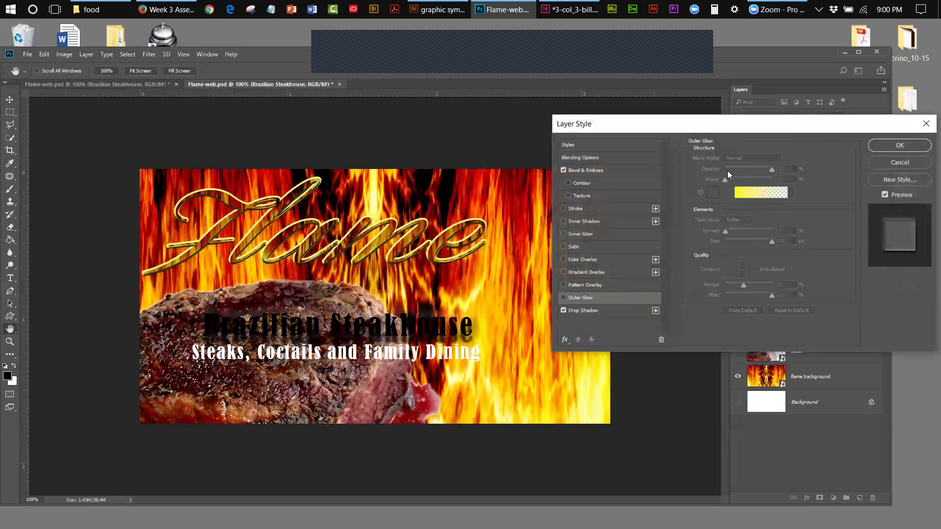
Set the Brazilian Steakhouse drop shadow to yellow f5fe01 with a 122° angle and a 6 px distance
click(604, 310)
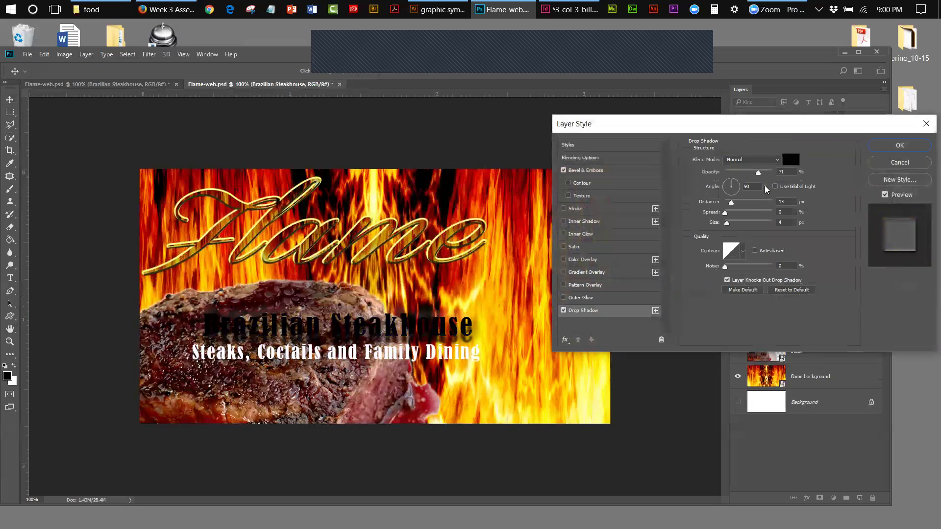
click(790, 159)
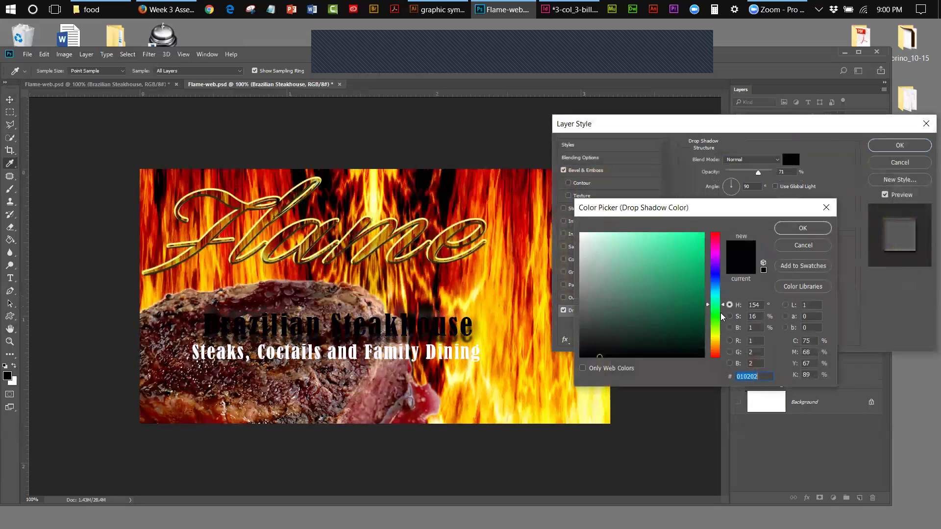
click(718, 338)
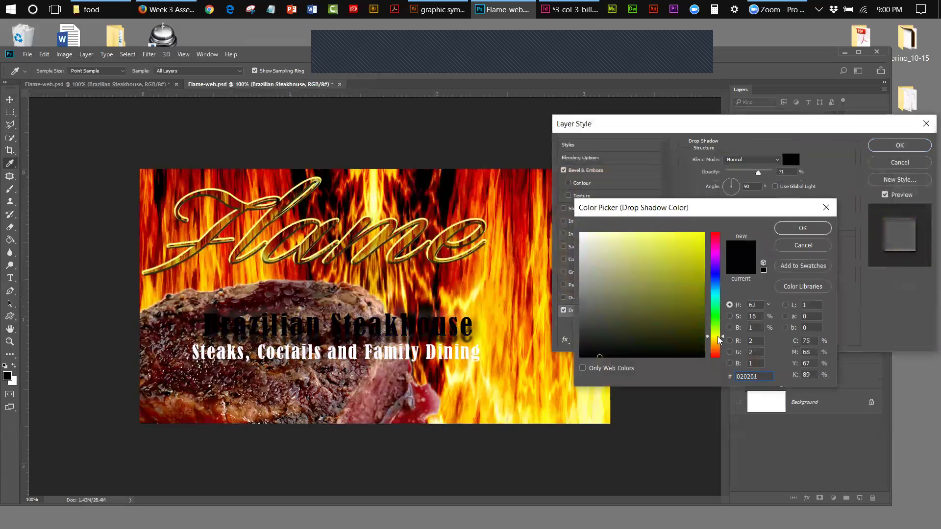
click(704, 234)
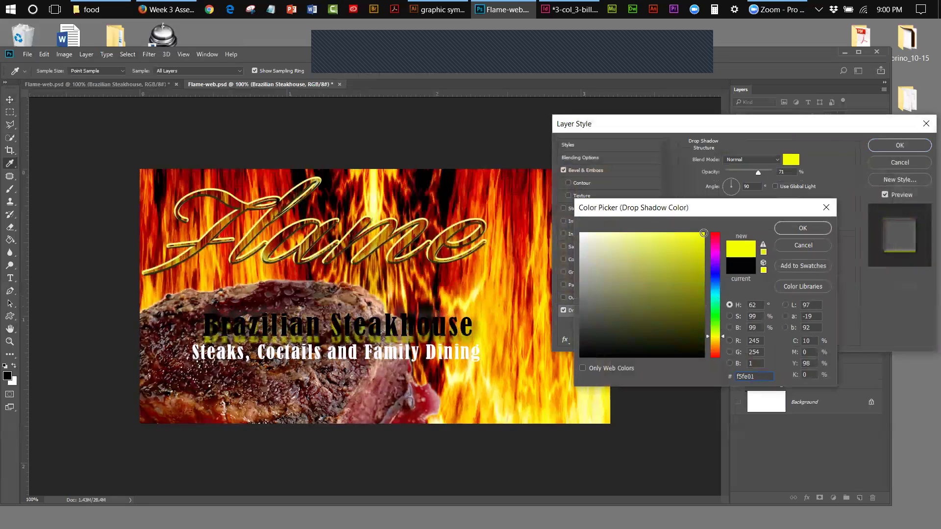
click(789, 227)
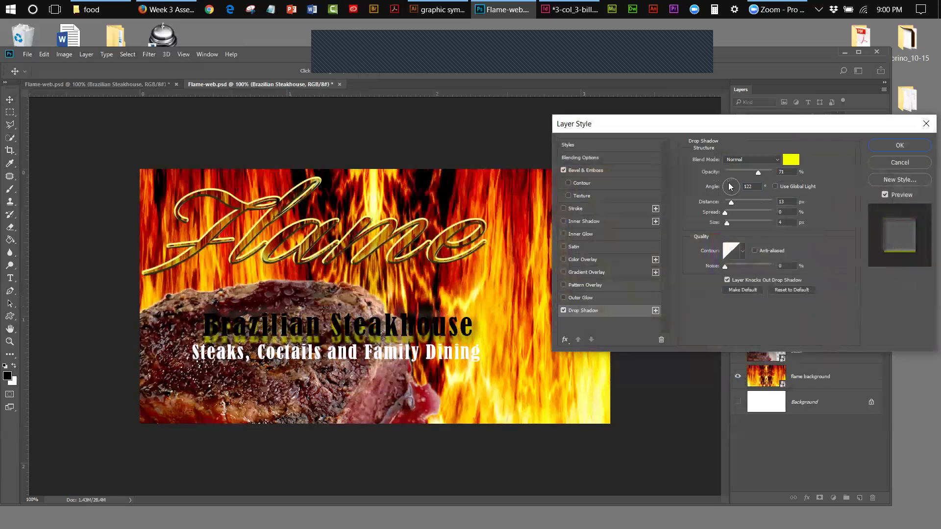
click(729, 185)
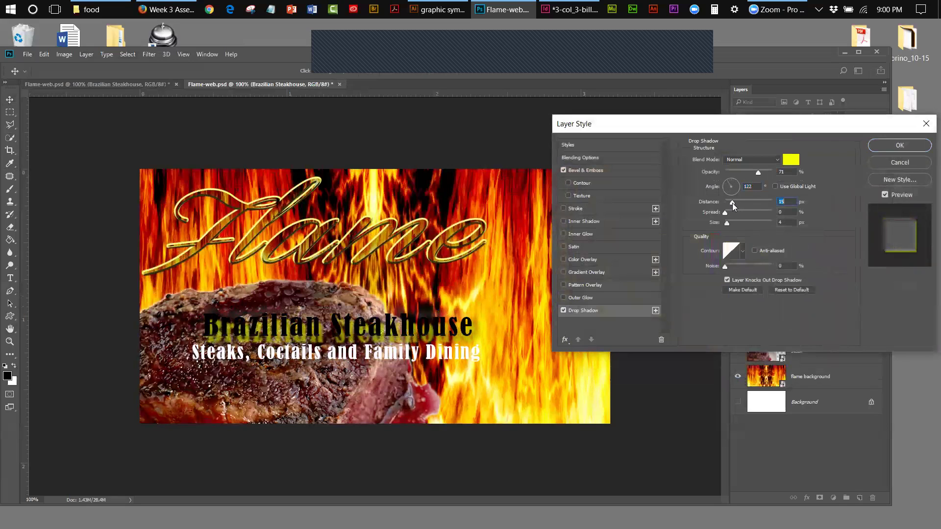
drag(732, 203, 727, 207)
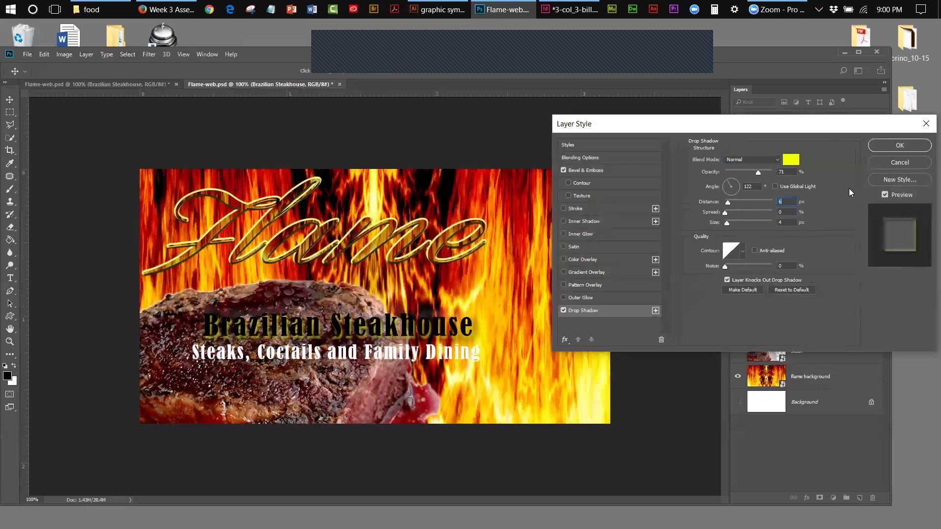
Try the Outer Bevel and Inner Bevel styles on the Brazilian Steakhouse text, settle on Emboss and apply the layer style
click(602, 170)
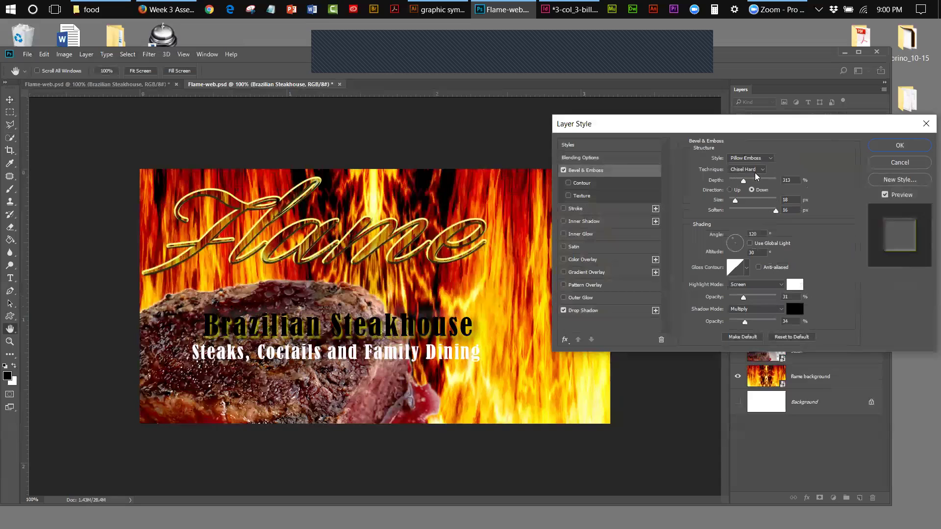
click(766, 160)
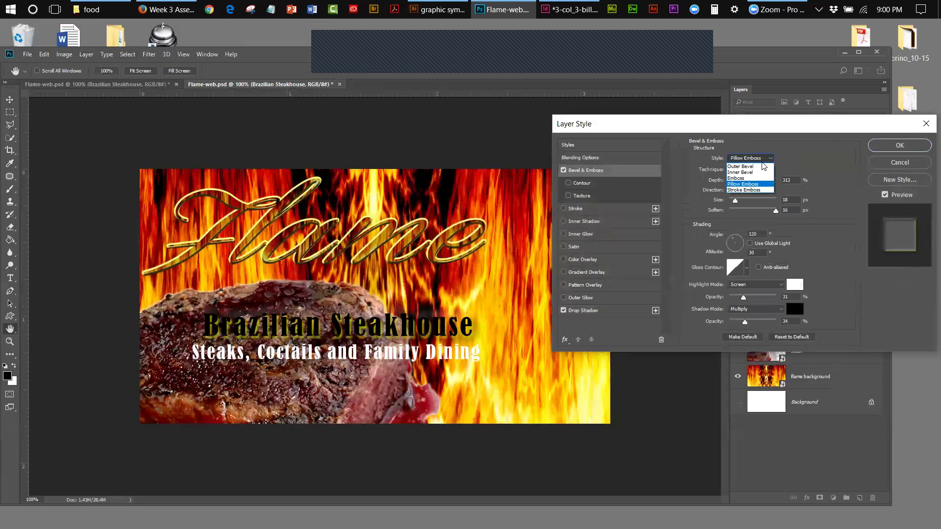
click(763, 167)
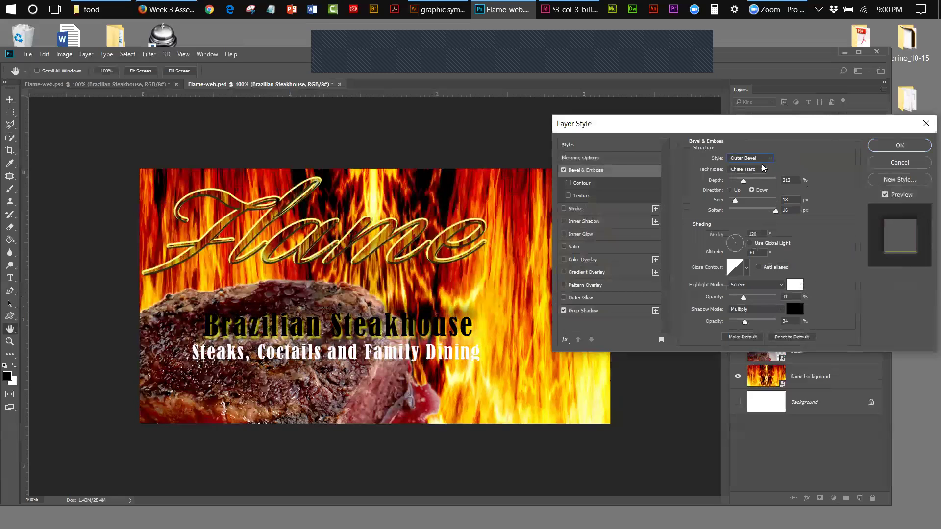
click(769, 159)
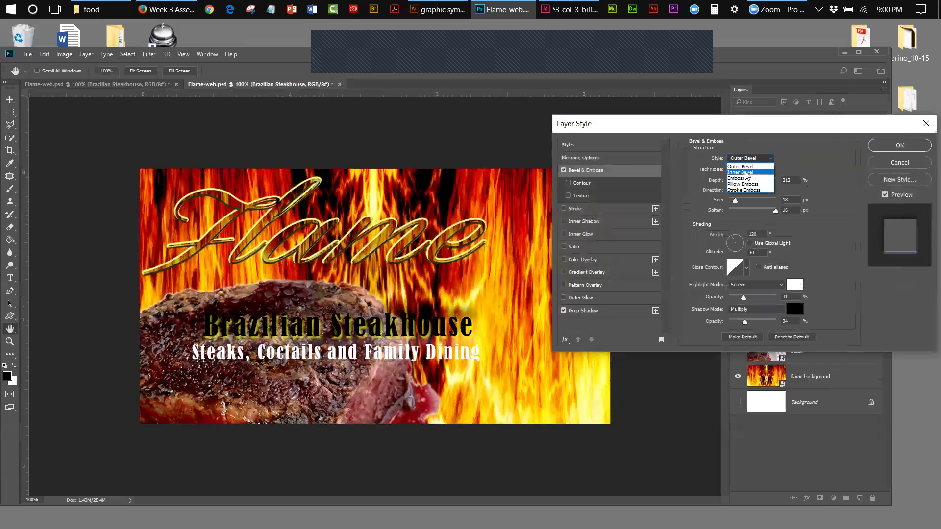
click(746, 173)
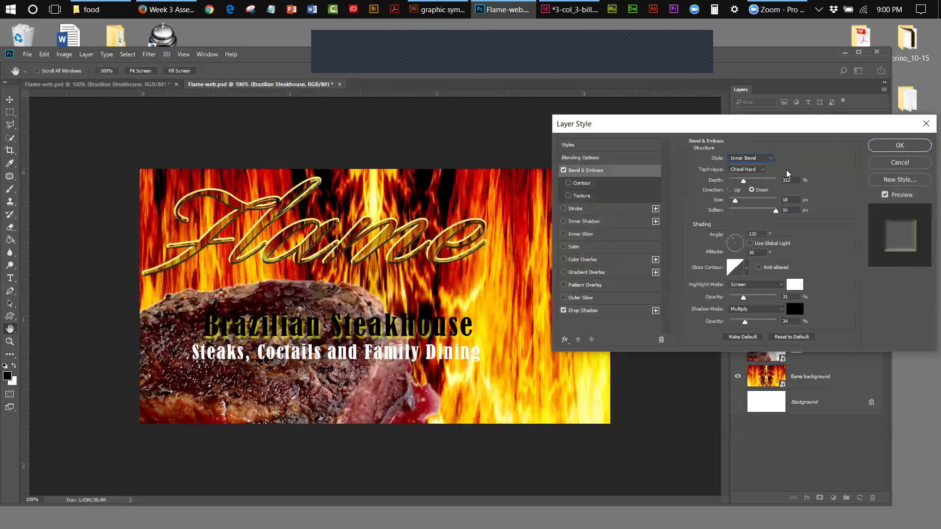
click(769, 159)
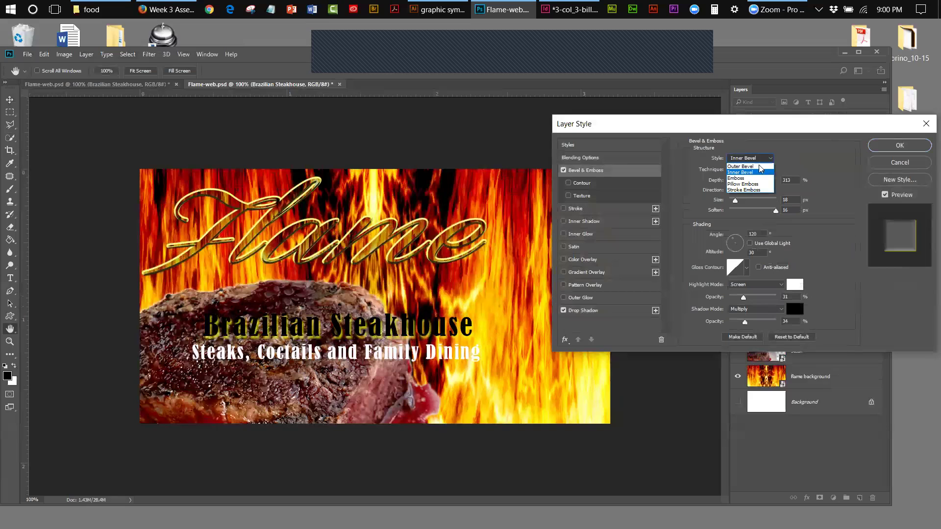
click(751, 175)
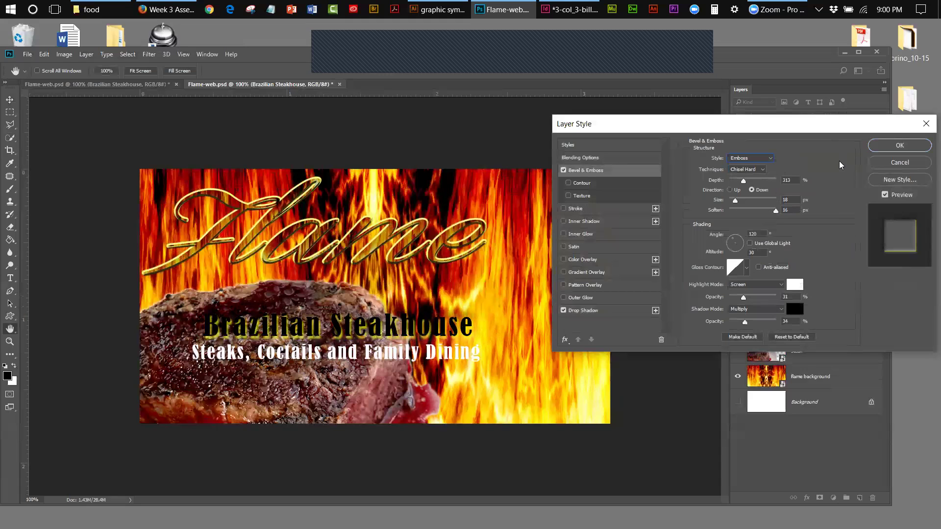
click(900, 146)
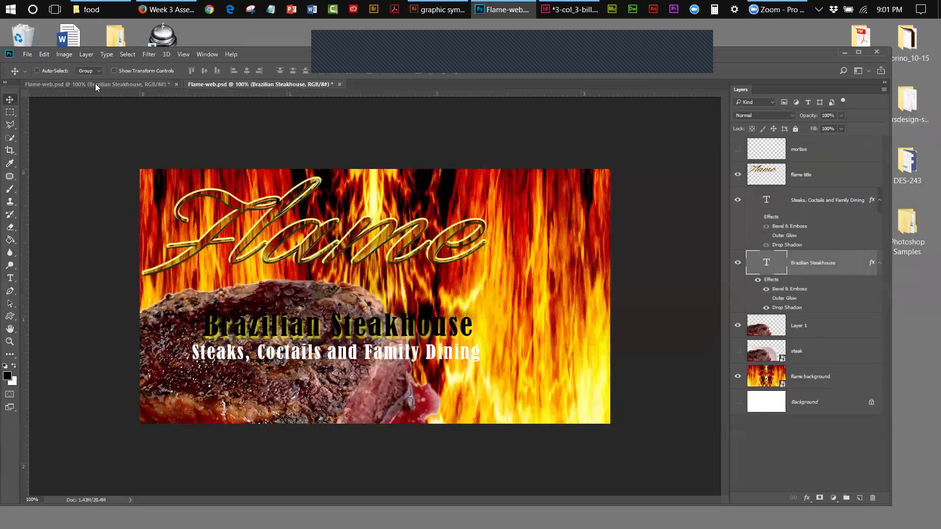
After comparing with the finished banner, set the Brazilian Steakhouse drop shadow's spread to 21% and size to 10 px, and nudge the text slightly left
click(96, 85)
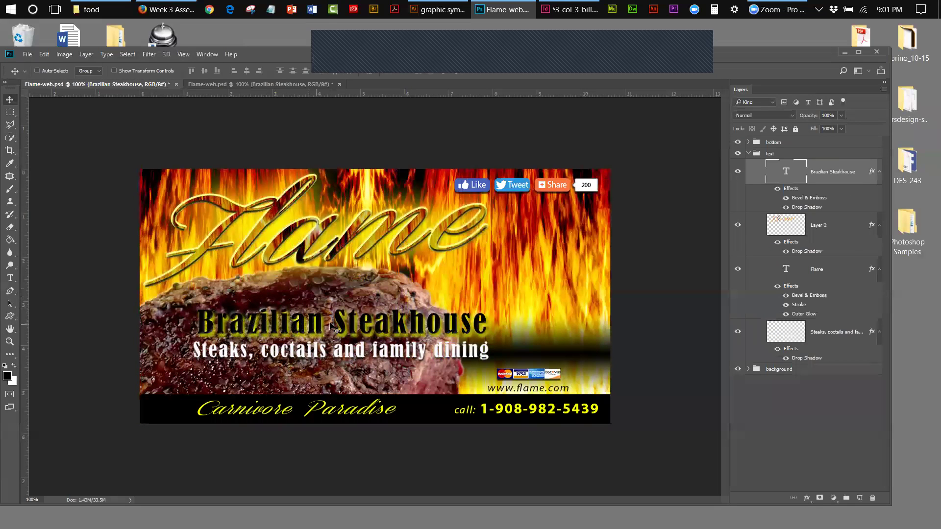
click(249, 88)
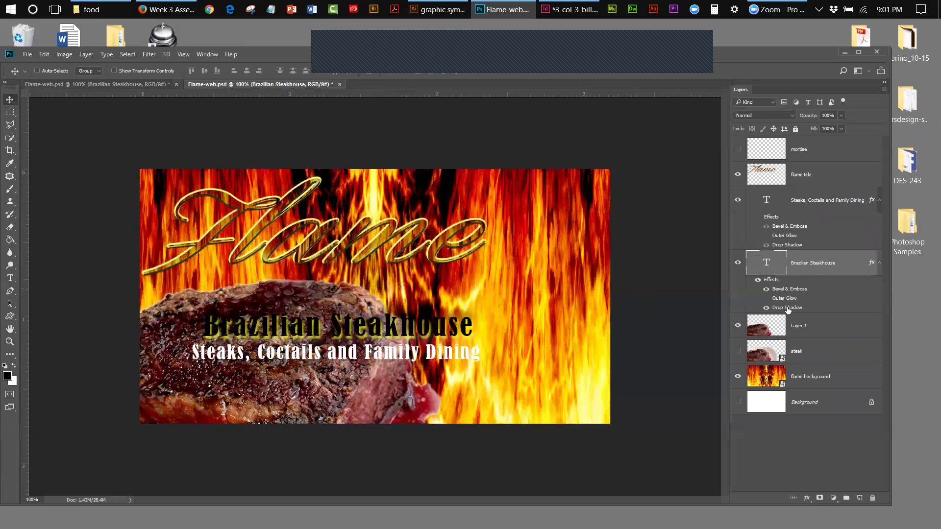
double_click(786, 308)
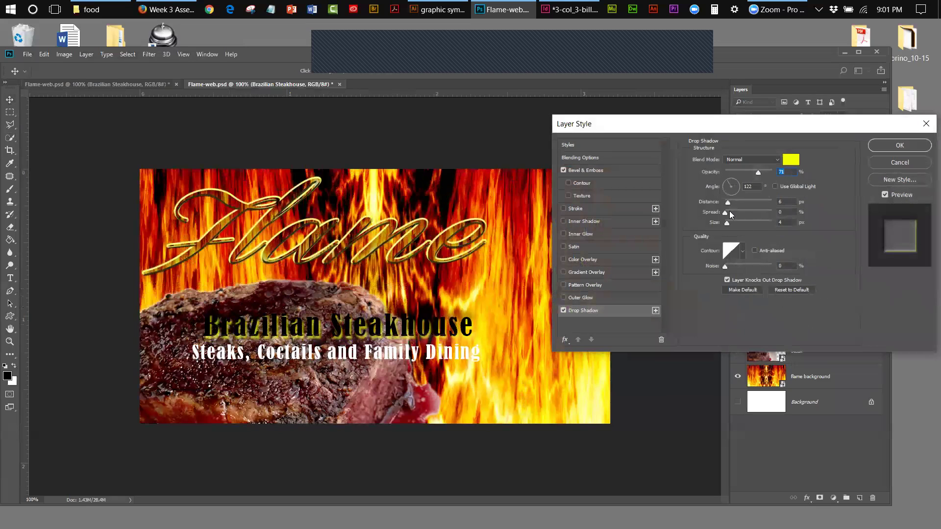
mouse_move(725, 214)
mouse_down()
mouse_move(734, 214)
mouse_move(729, 229)
mouse_up()
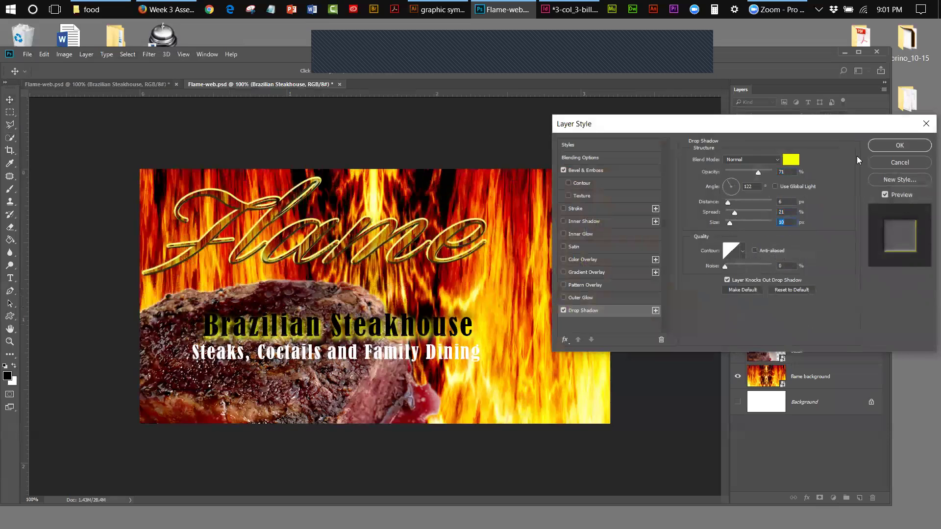
click(889, 146)
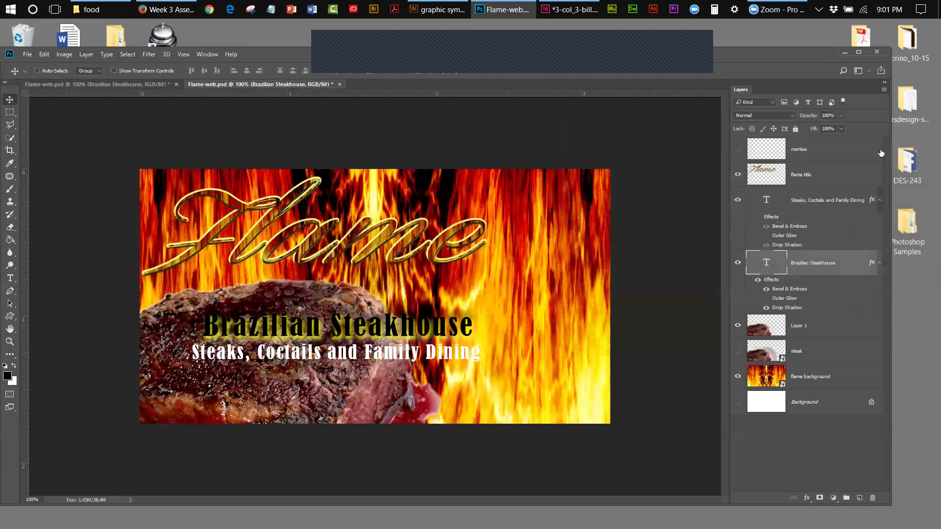
drag(394, 352, 392, 352)
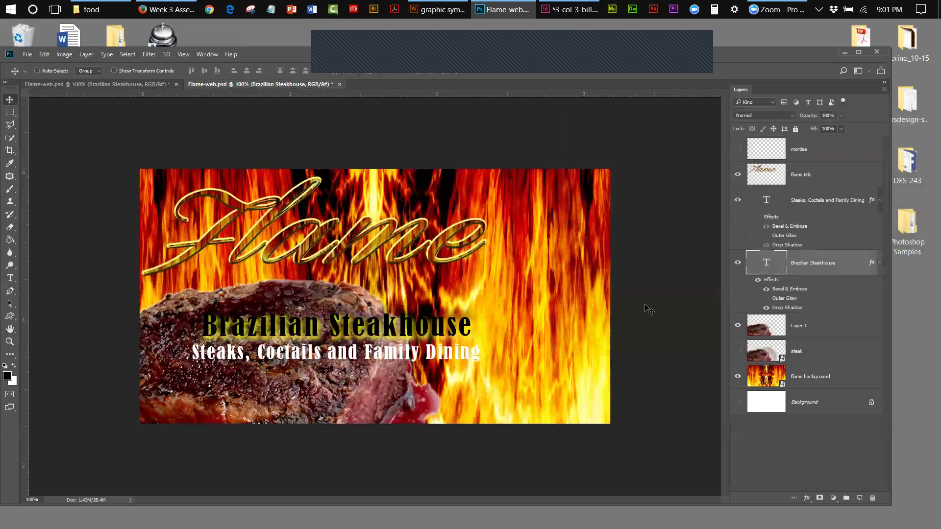
click(806, 203)
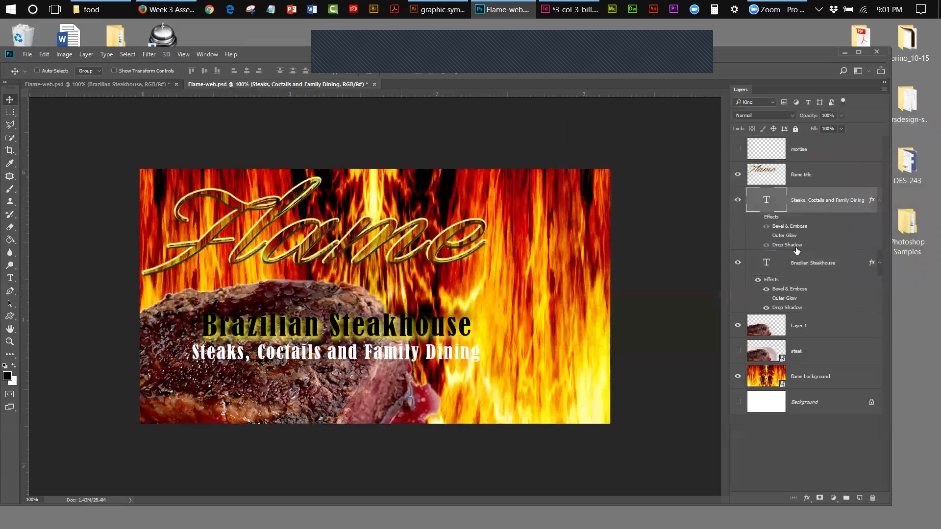
double_click(788, 245)
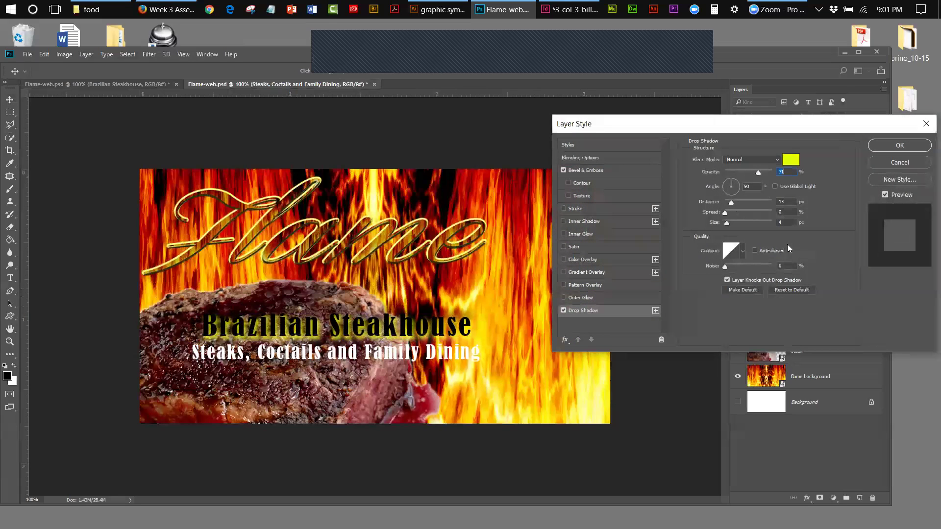
click(773, 162)
click(750, 160)
click(790, 159)
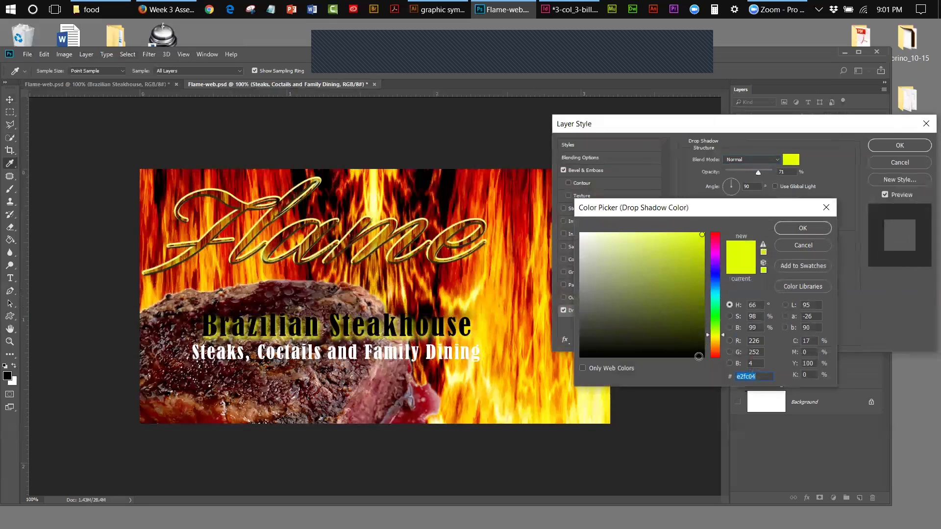
click(704, 356)
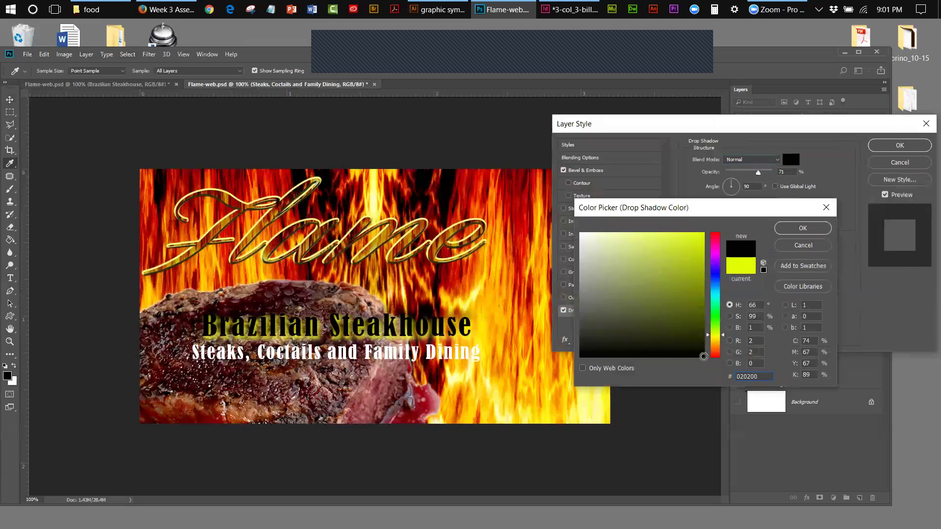
click(794, 245)
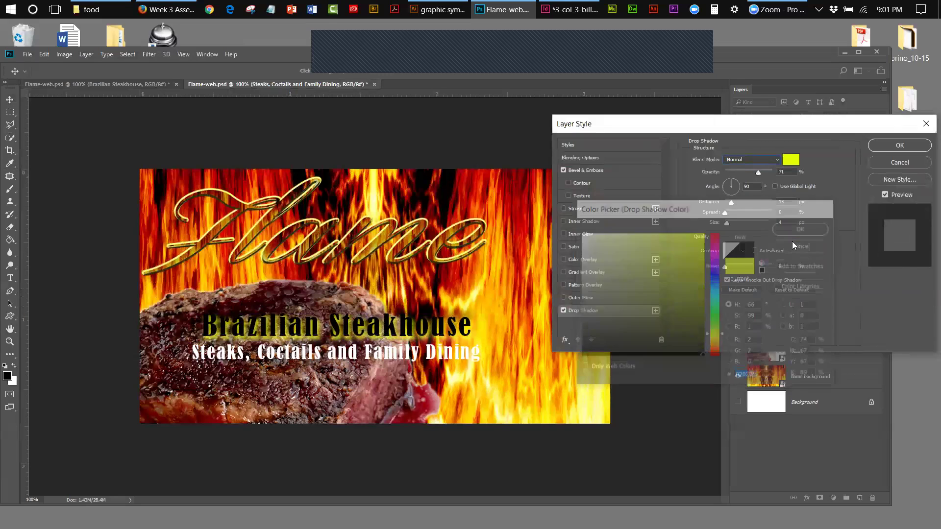
click(877, 147)
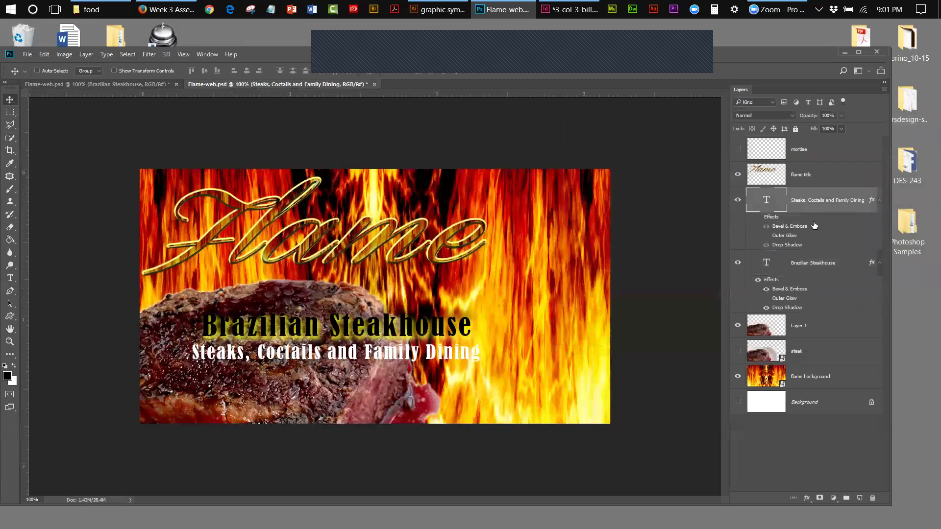
Delete all layer effects from the Steaks, Coctails and Family Dining text
click(738, 200)
click(737, 200)
drag(784, 226, 872, 497)
drag(777, 229, 872, 497)
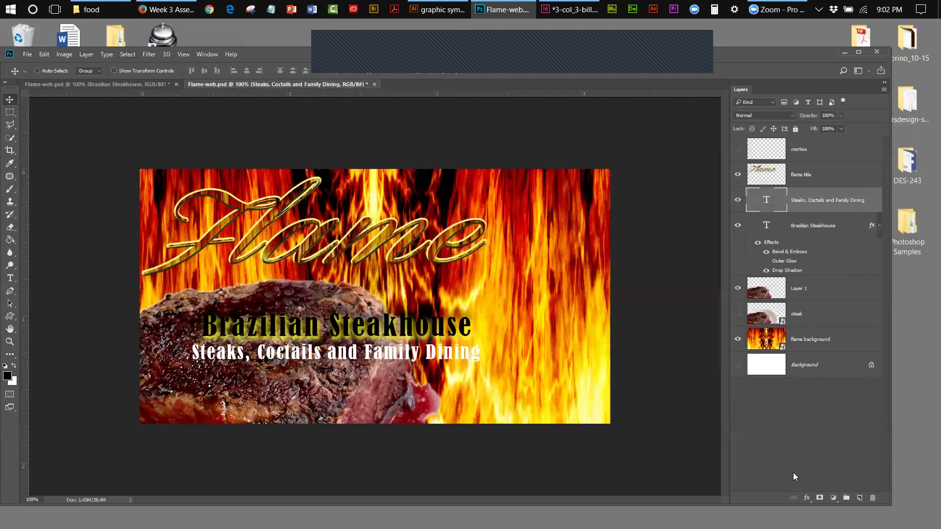
click(807, 499)
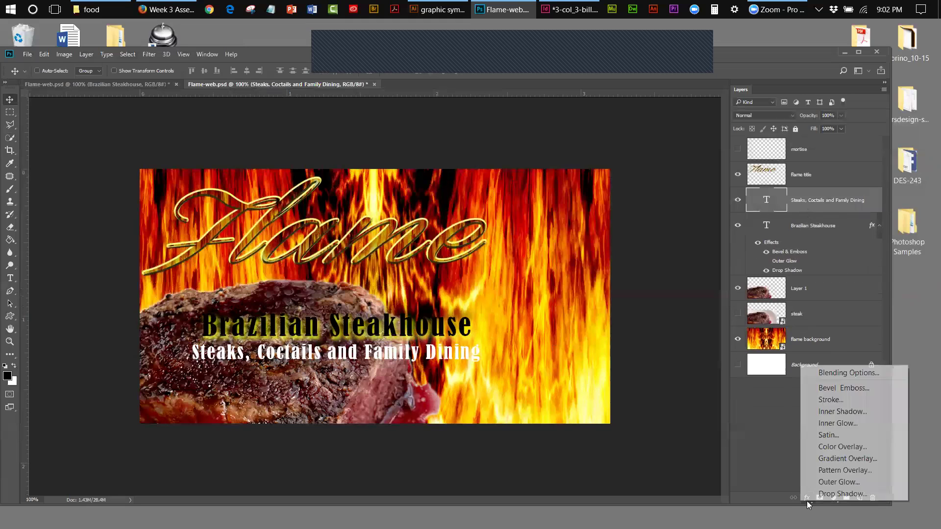
click(834, 494)
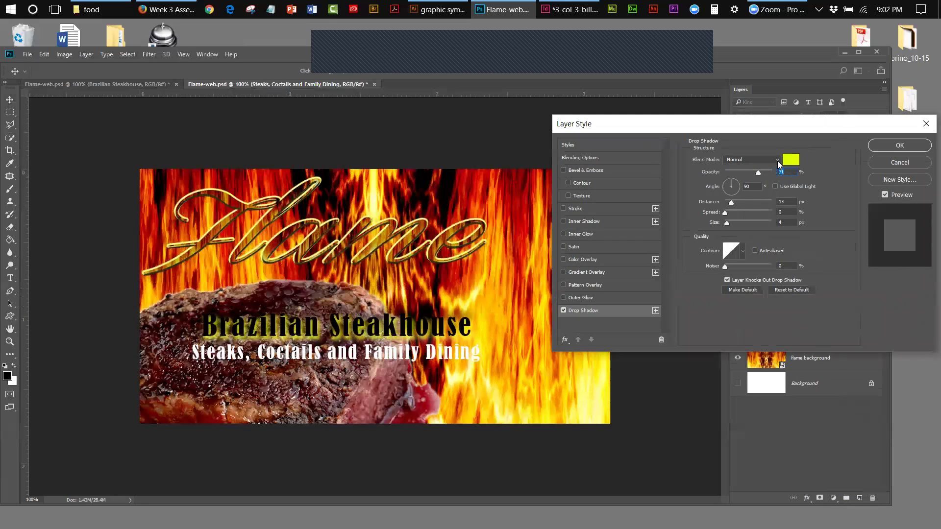
click(789, 160)
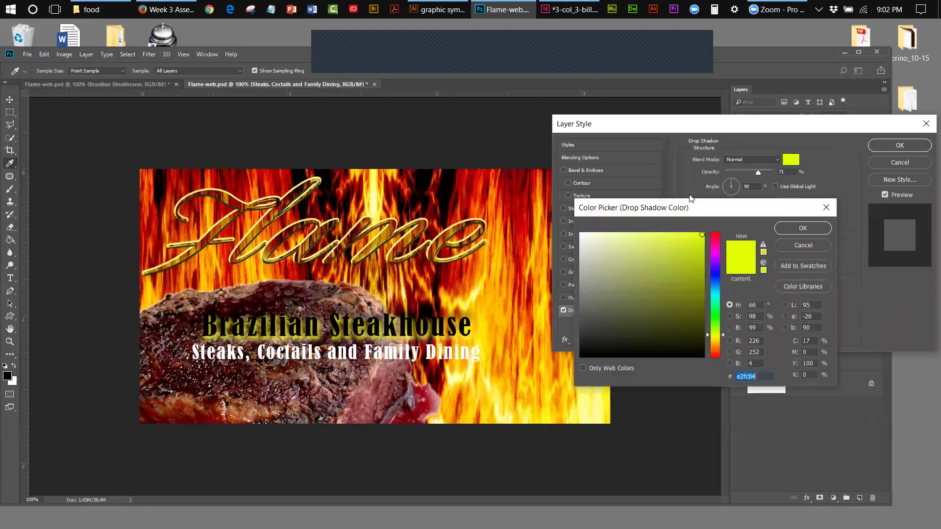
click(701, 356)
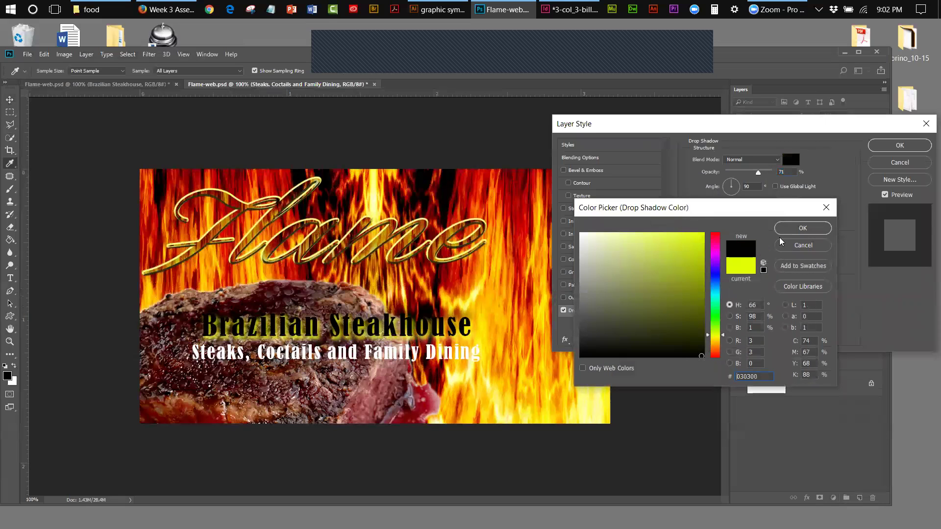
click(786, 231)
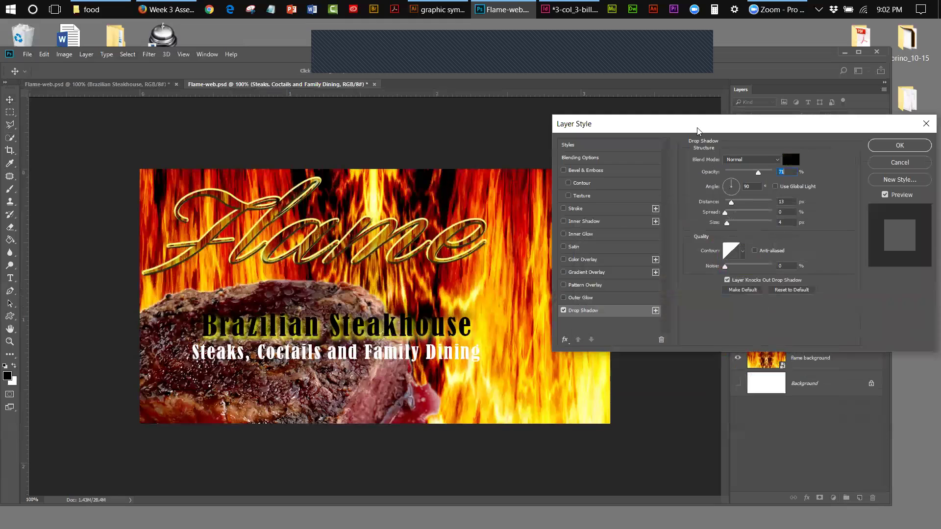
drag(698, 129, 681, 125)
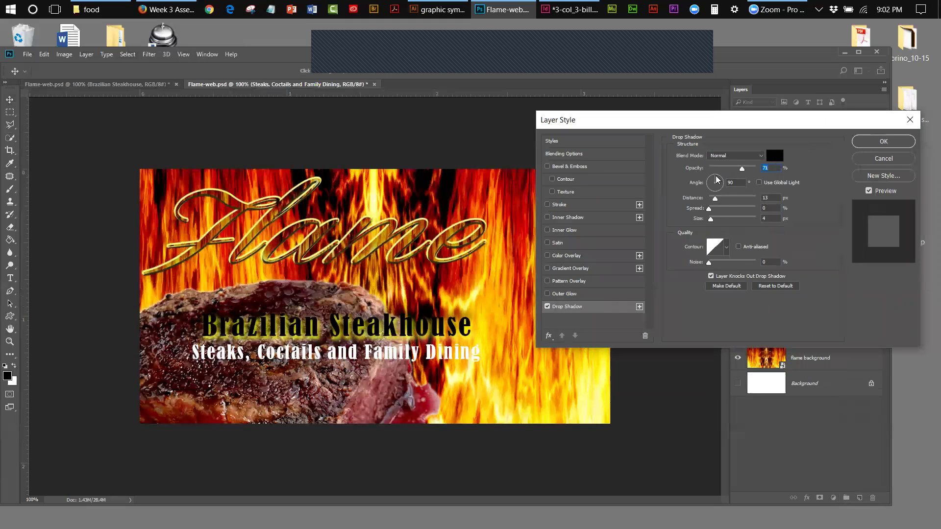
drag(714, 180, 713, 181)
mouse_move(715, 201)
mouse_down()
mouse_move(736, 205)
mouse_move(709, 208)
mouse_up()
drag(710, 220, 712, 220)
click(861, 160)
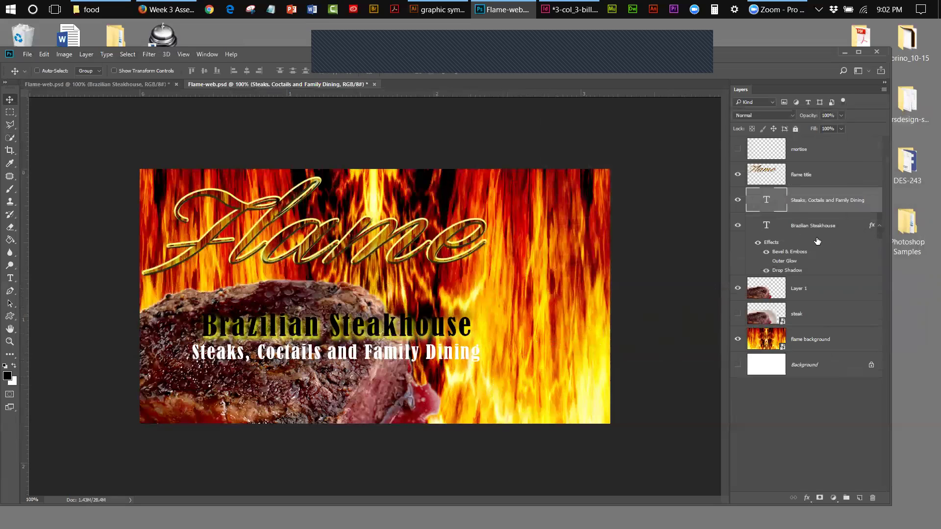
Duplicate the Steaks, Coctails and Family Dining text layer, then recolour the lower one to 060000 and offset it slightly as a shadow
drag(813, 199, 857, 498)
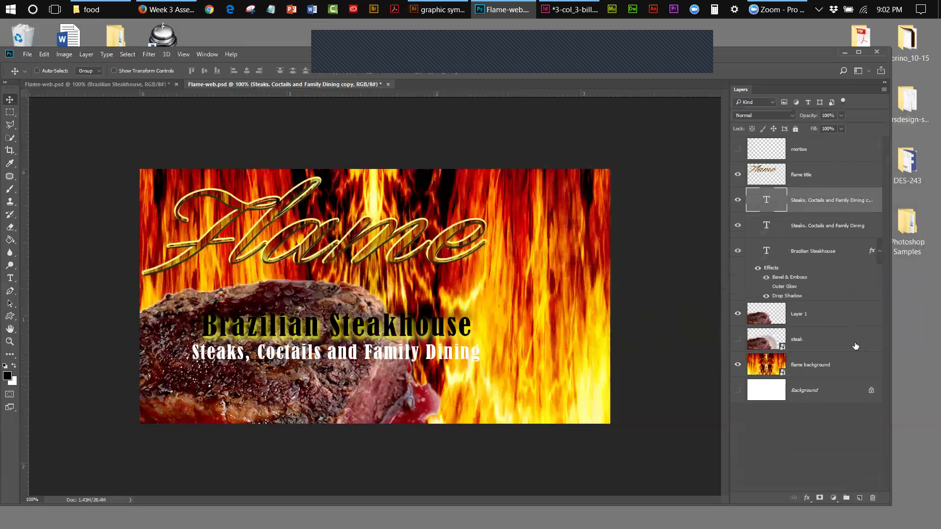
double_click(791, 225)
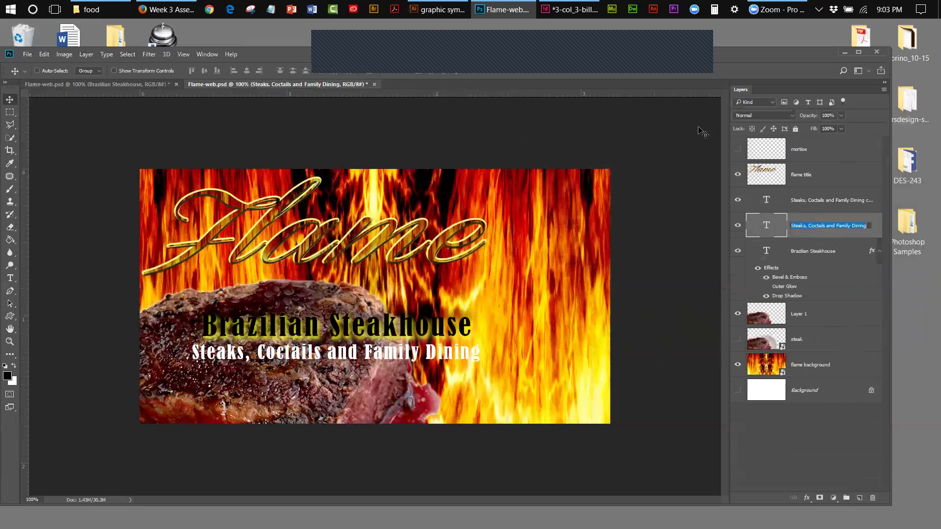
double_click(779, 225)
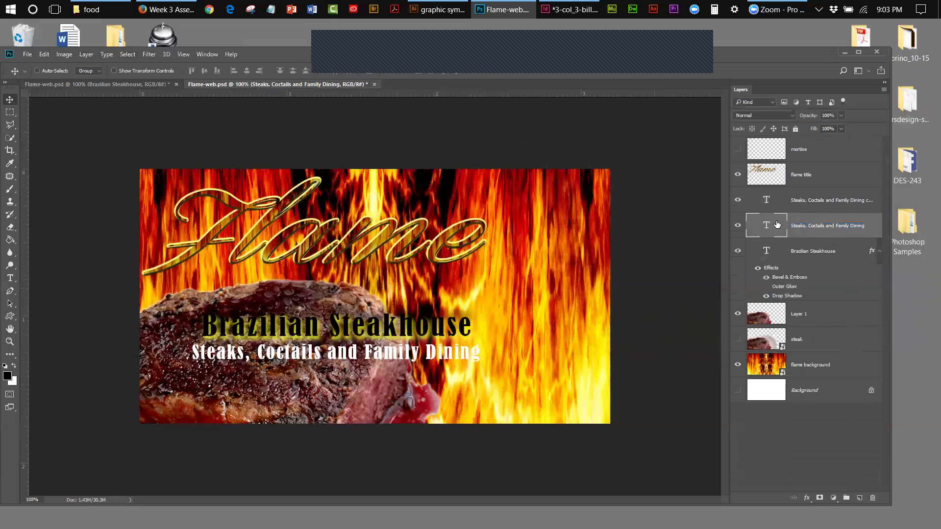
click(375, 70)
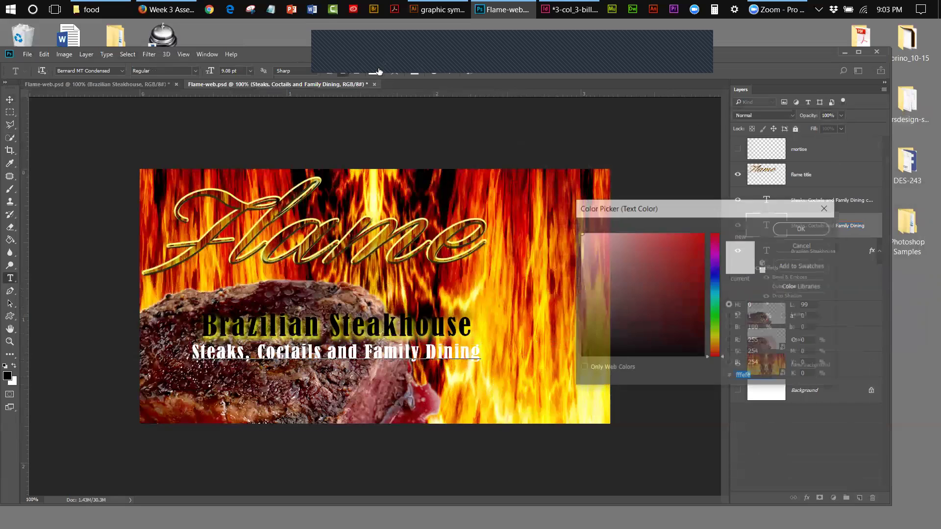
click(702, 354)
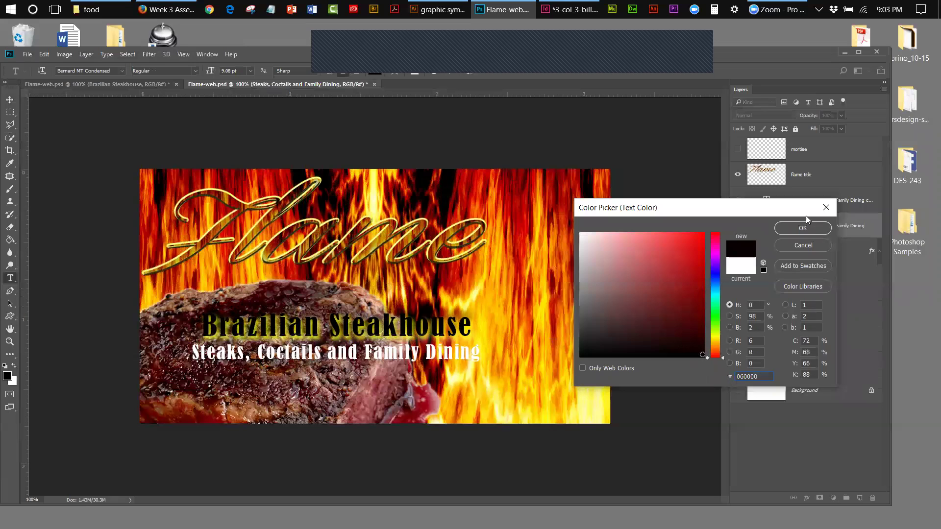
click(803, 229)
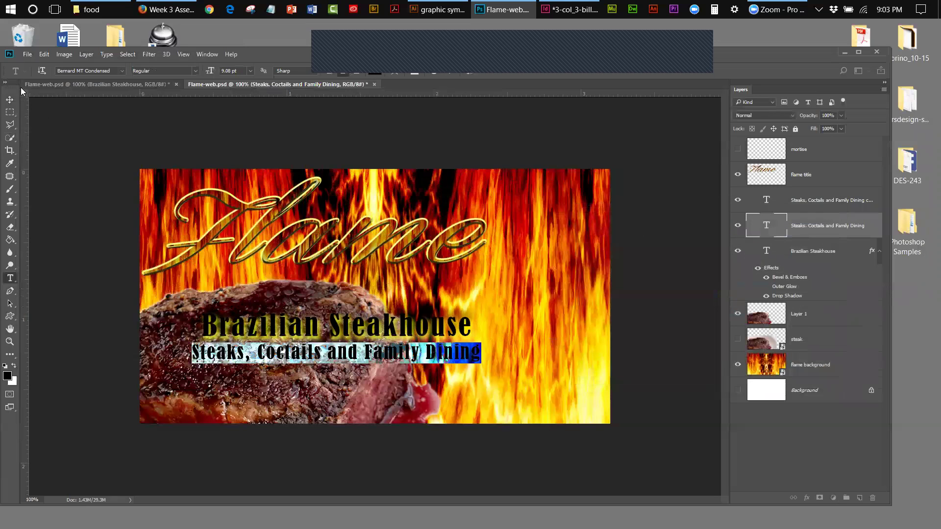
click(8, 98)
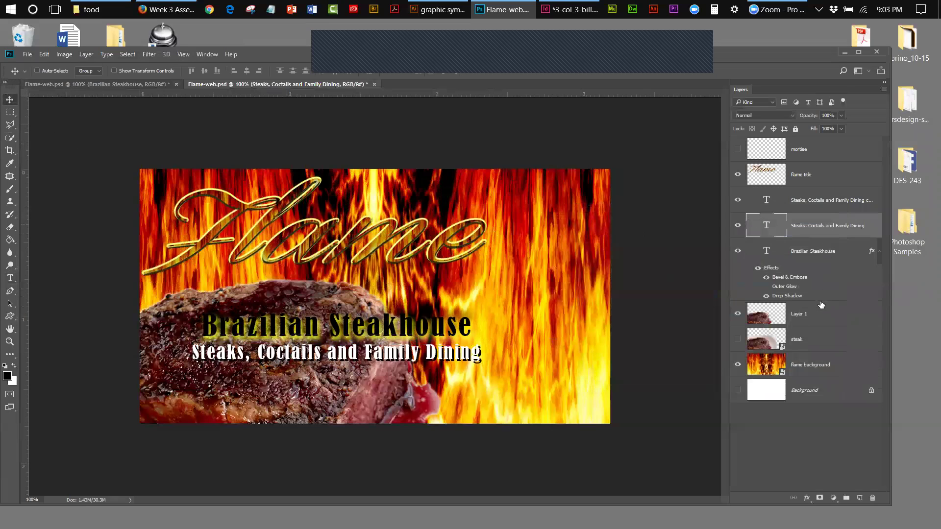
Align the horizontal centers of both Steaks, Coctails and Family Dining layers and the Brazilian Steakhouse layer
click(808, 205)
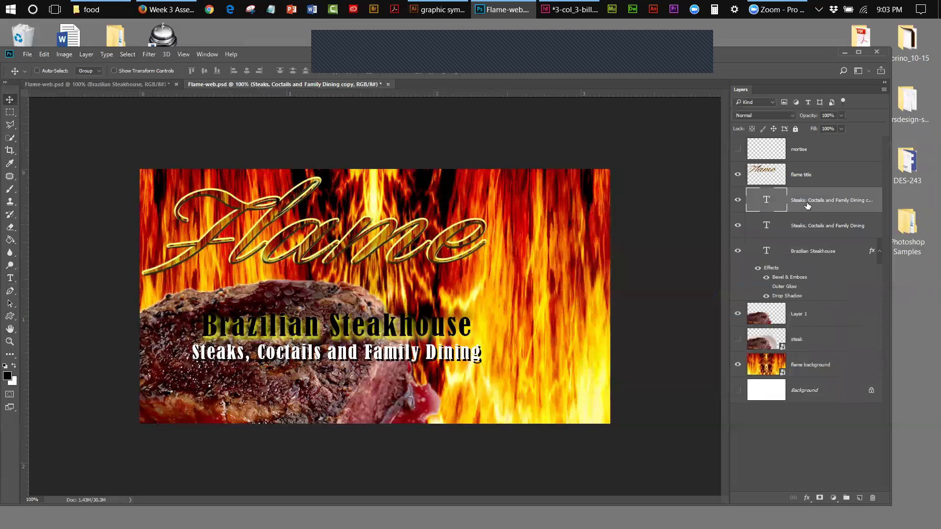
shift+click(824, 230)
shift+click(822, 252)
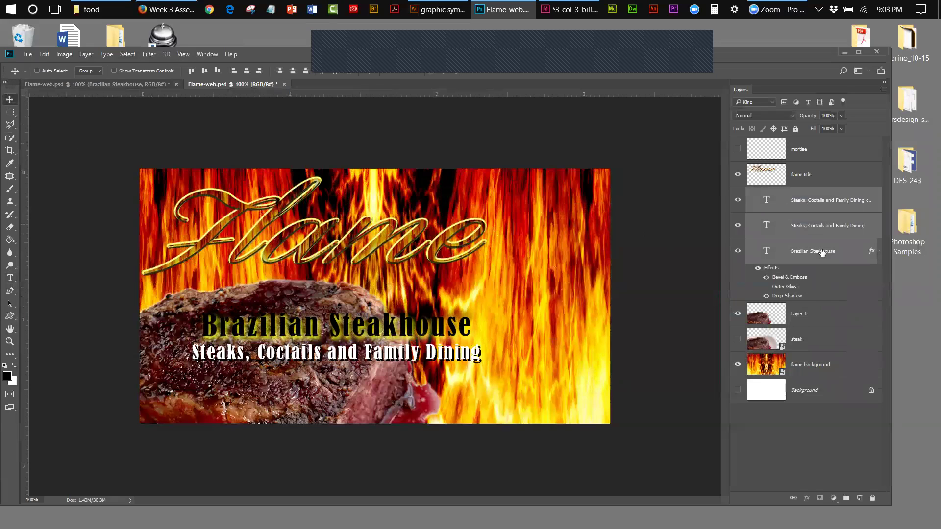
click(247, 71)
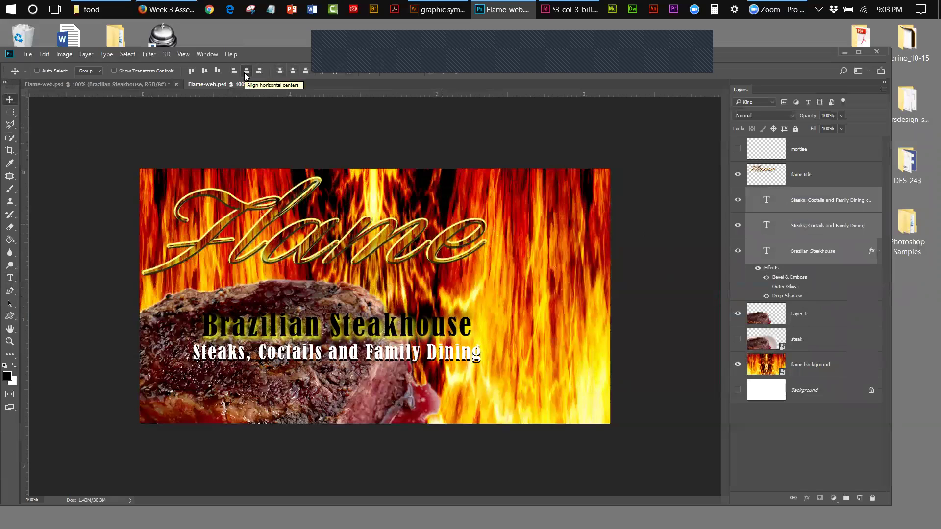
click(251, 75)
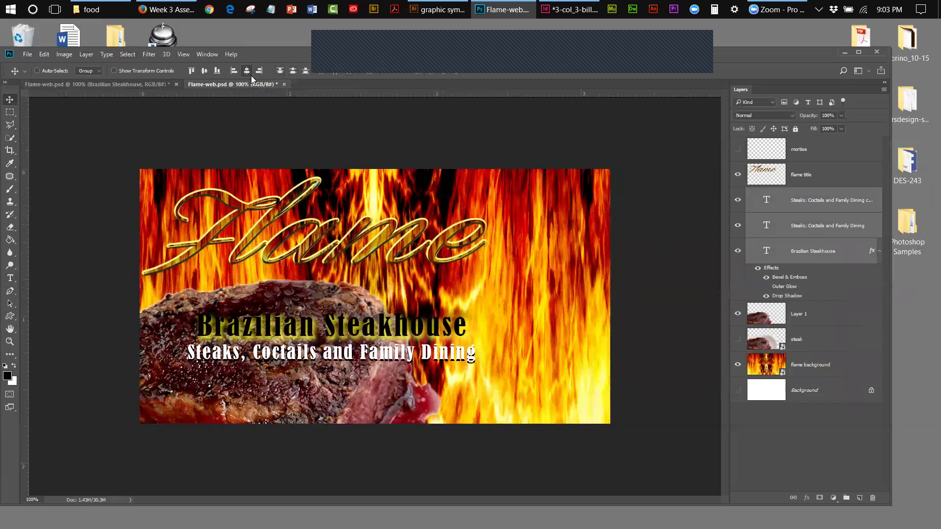
click(251, 75)
Nudge the three selected text layers up together by about 10 px, closer to the Flame title
key(Up)
key(Up)
key(Up)
key(Up)
key(Up)
key(Up)
key(Up)
key(Up)
key(Up)
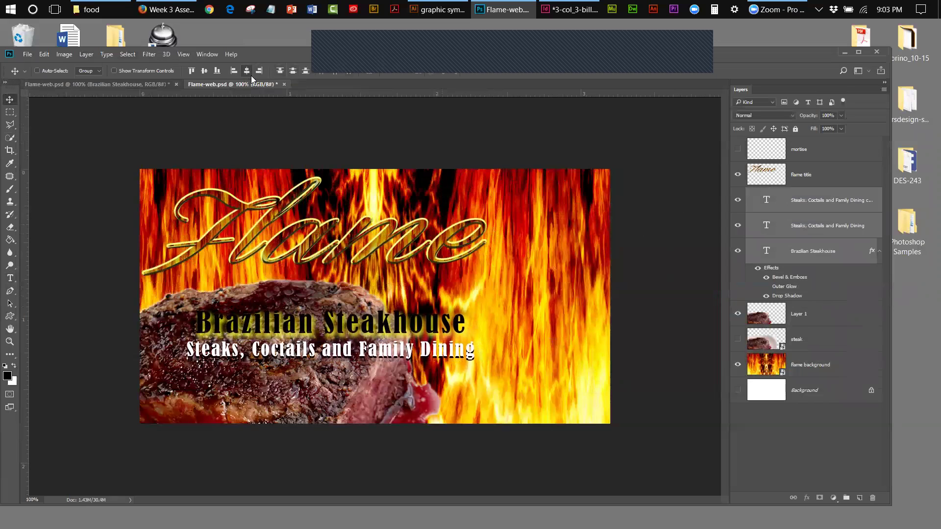
key(Up)
key(Up)
key(Up)
key(Up)
key(Up)
key(Up)
key(Up)
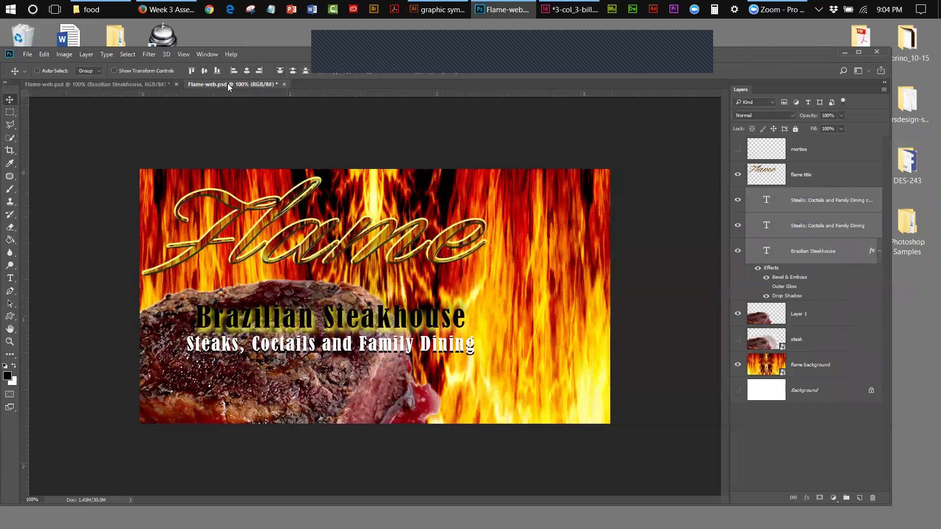
Save the new web banner document
click(28, 54)
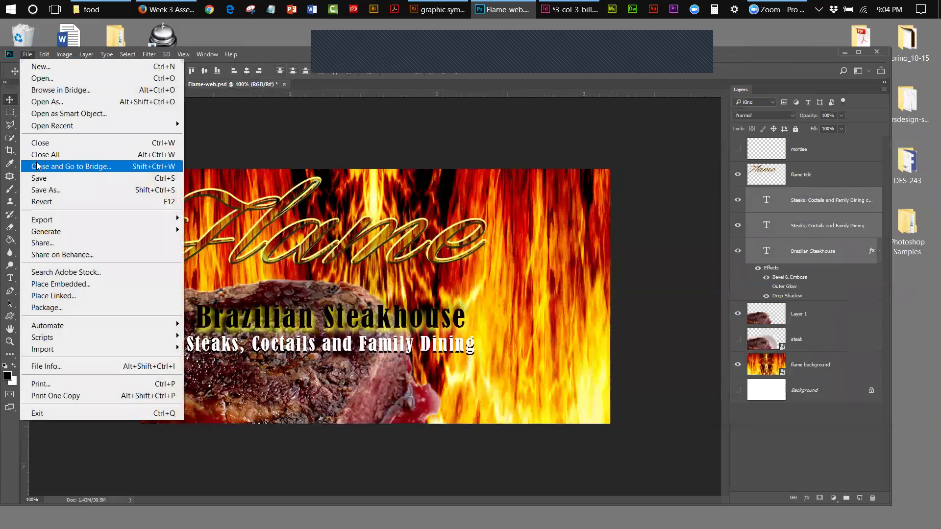
click(39, 178)
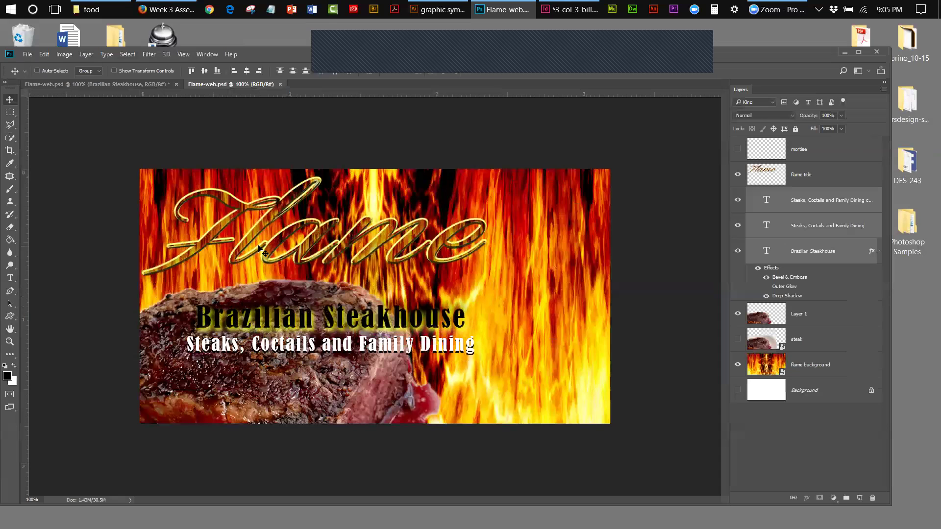
click(27, 56)
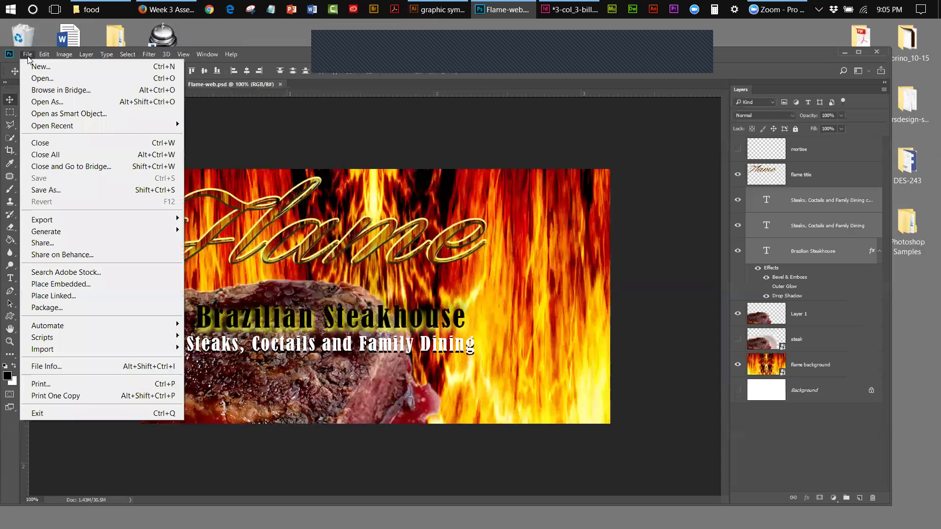
click(237, 136)
Close the finished reference banner without saving its changes, and close the saved web banner as well
click(125, 84)
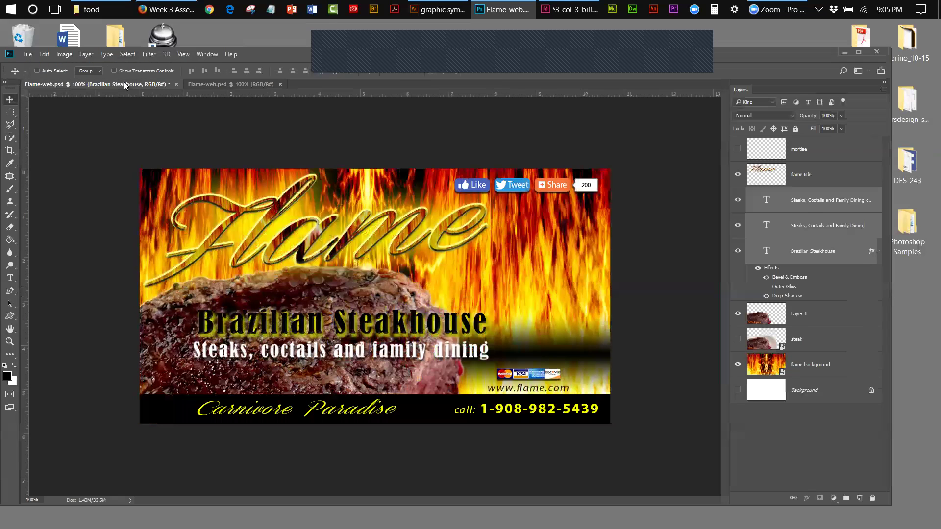
click(176, 84)
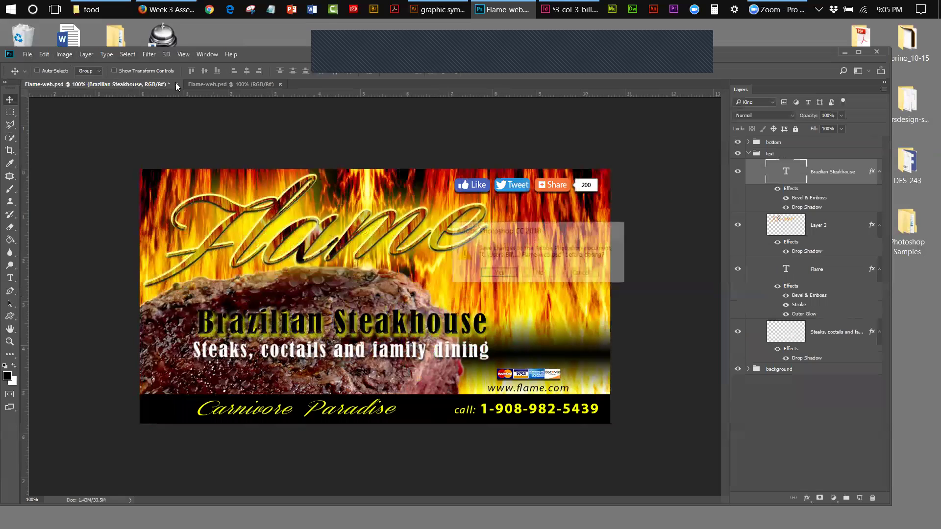
click(538, 274)
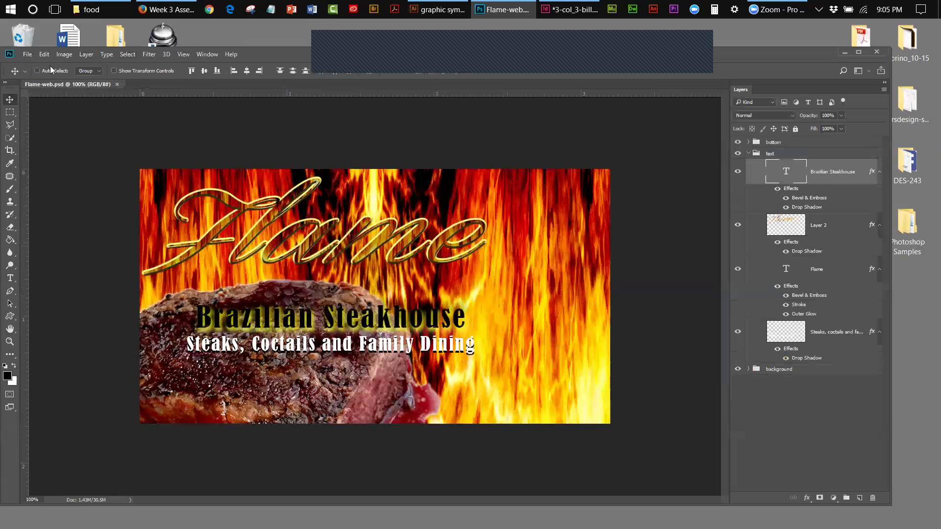
click(26, 55)
click(40, 142)
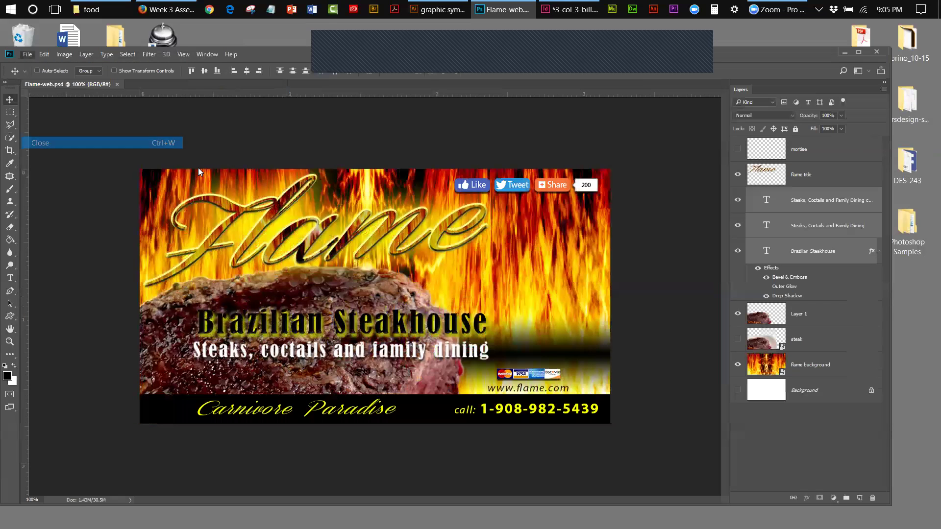
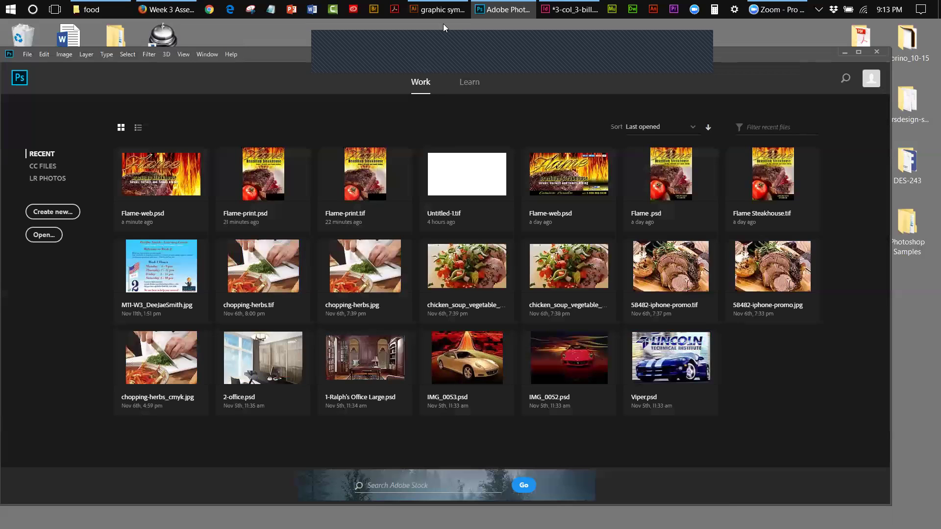
mouse_move(446, 9)
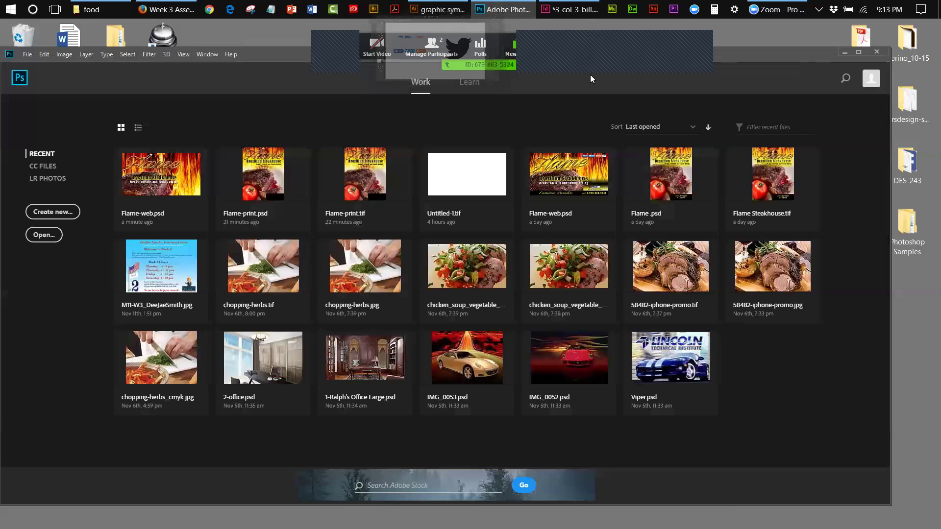